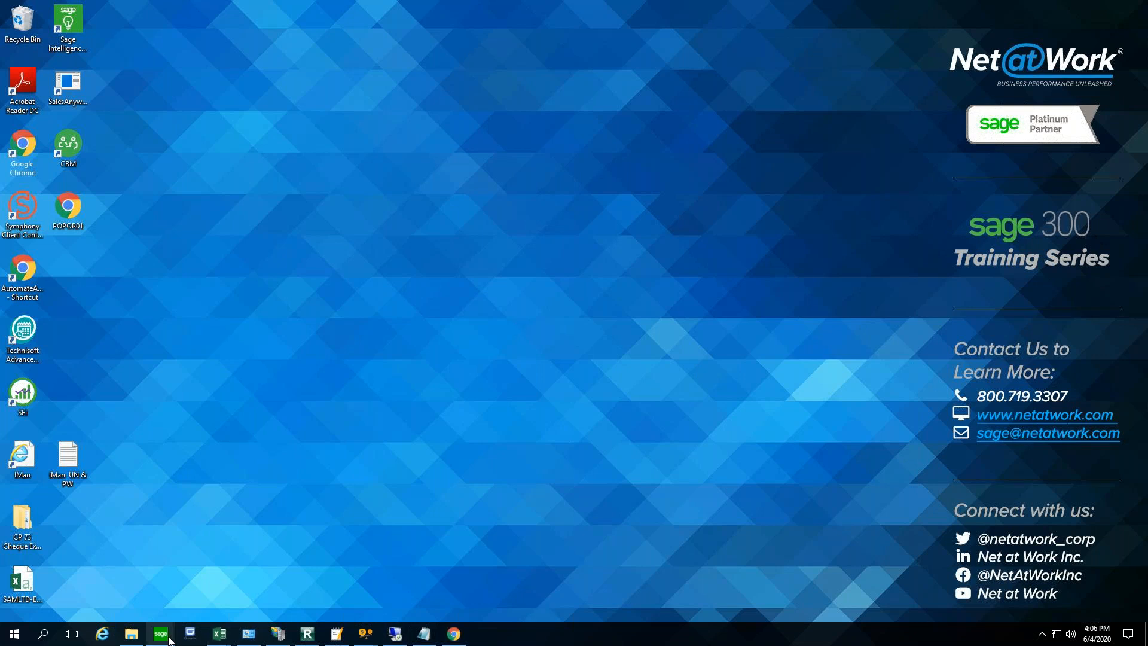
- Switch to Sample Company Inc. in Sage 300 and open the email settings of its Company Profile
mouse_move(170, 640)
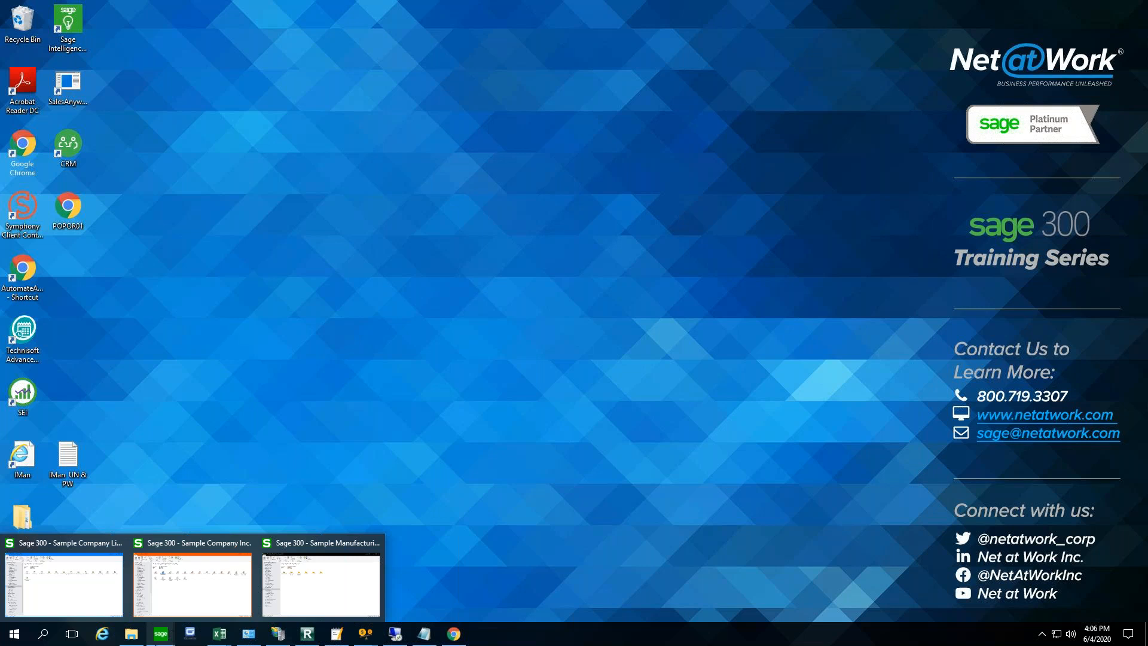
left_click(170, 583)
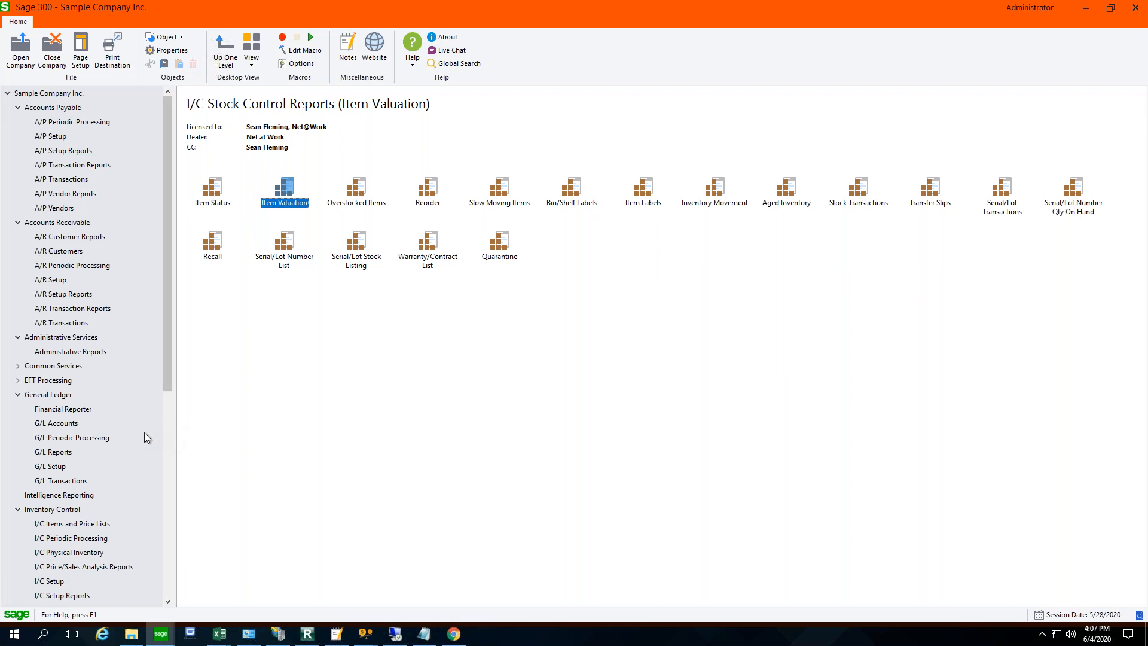
double_click(80, 367)
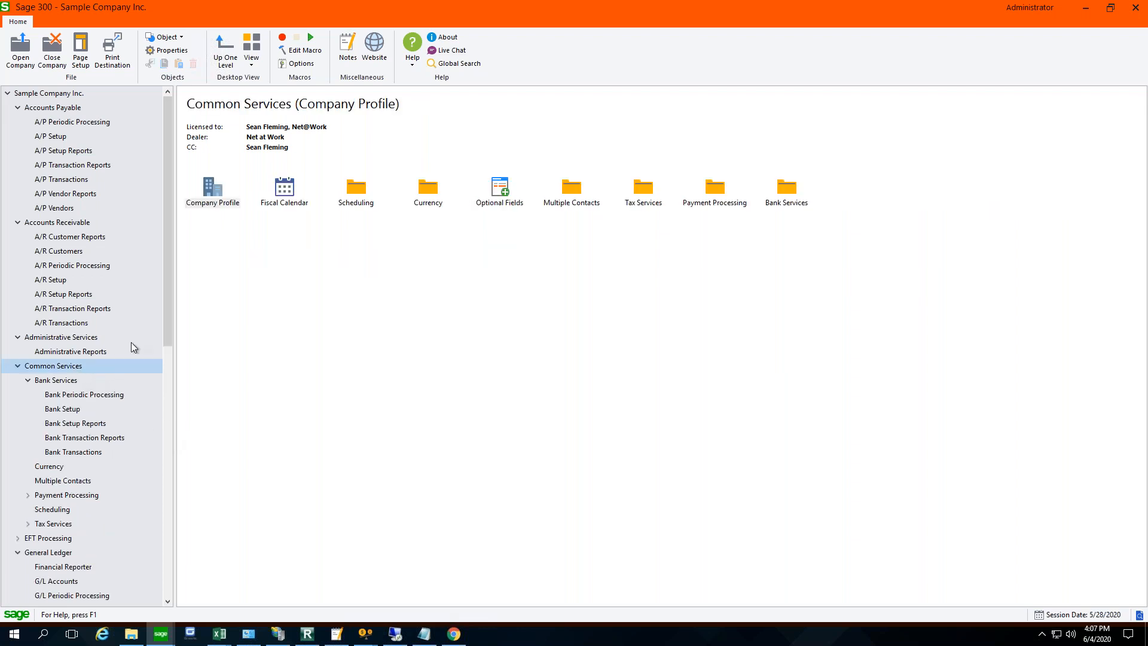
left_click(195, 201)
double_click(196, 201)
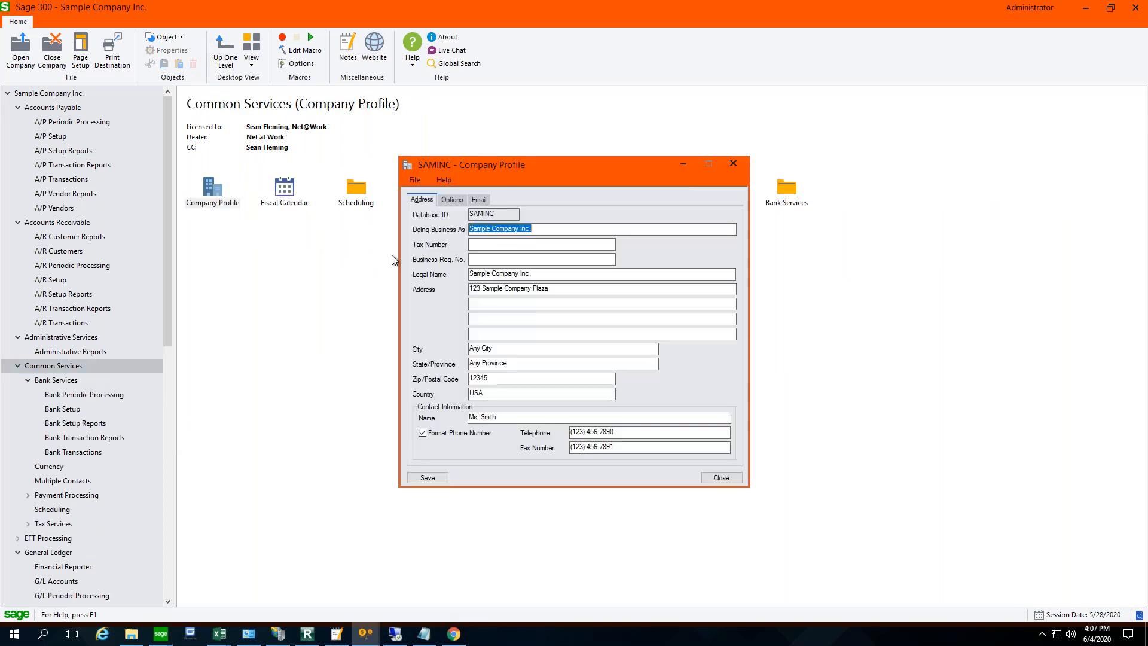
left_click(479, 200)
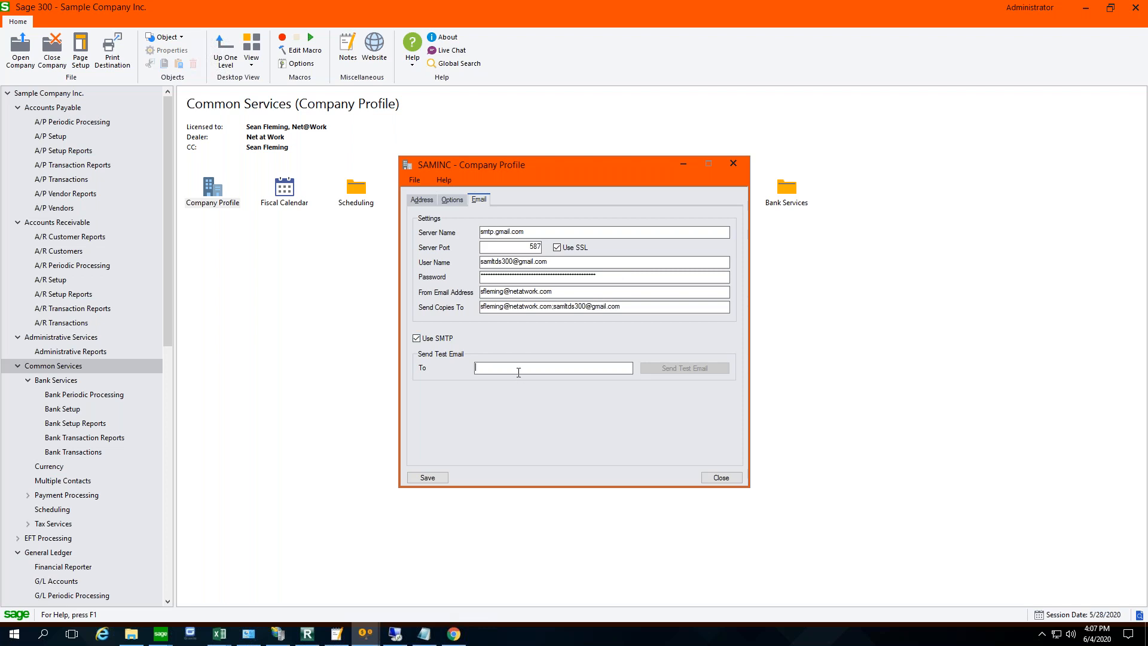
- Send a test email to the recipient's email address, then save and close the company profile
key("Tab")
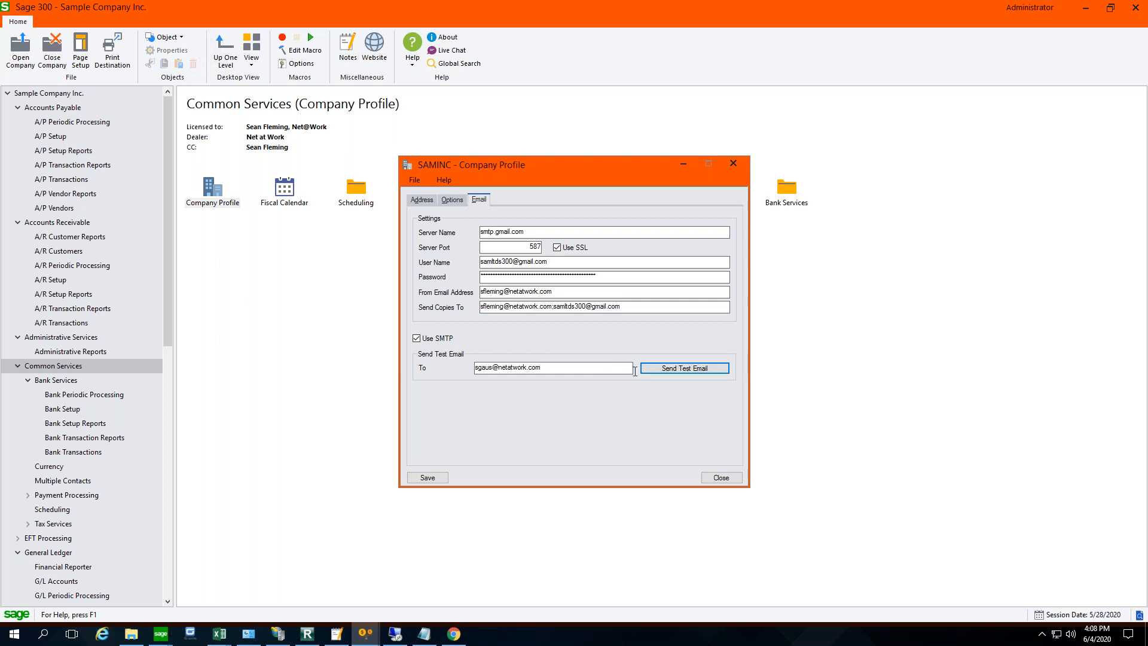
left_click(667, 369)
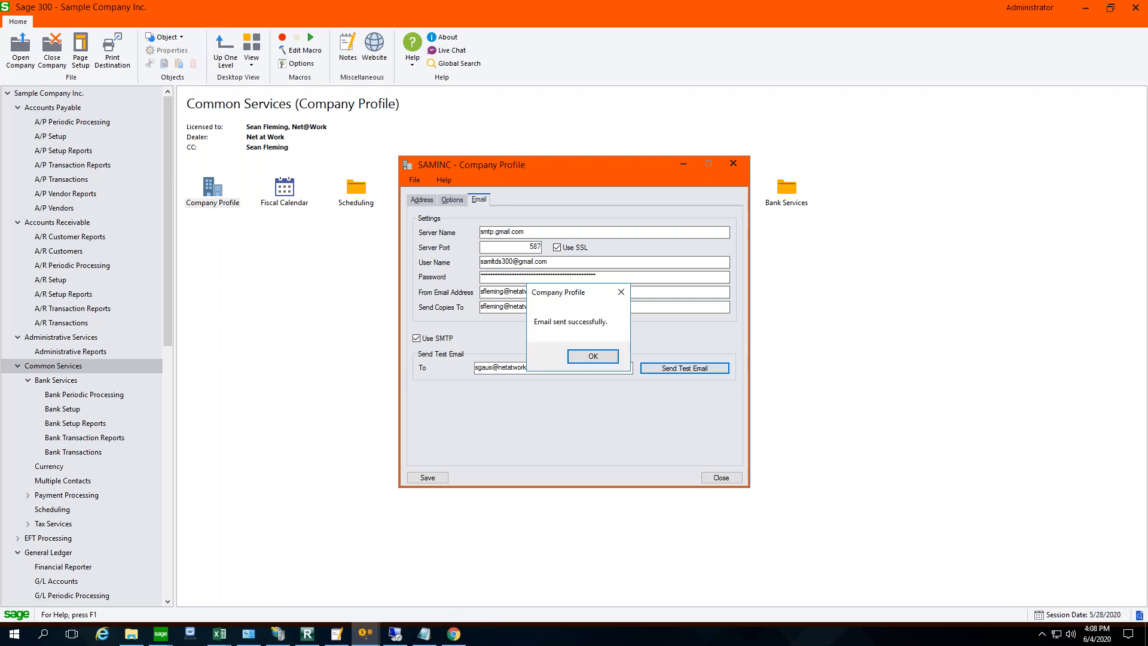
left_click(593, 357)
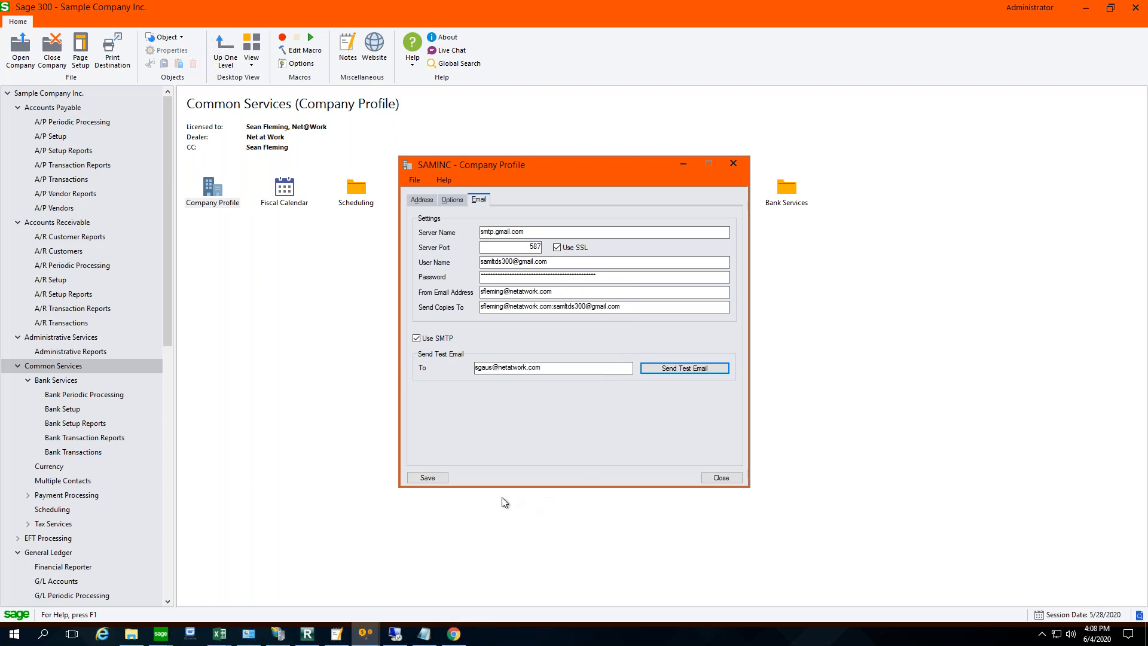
left_click(431, 477)
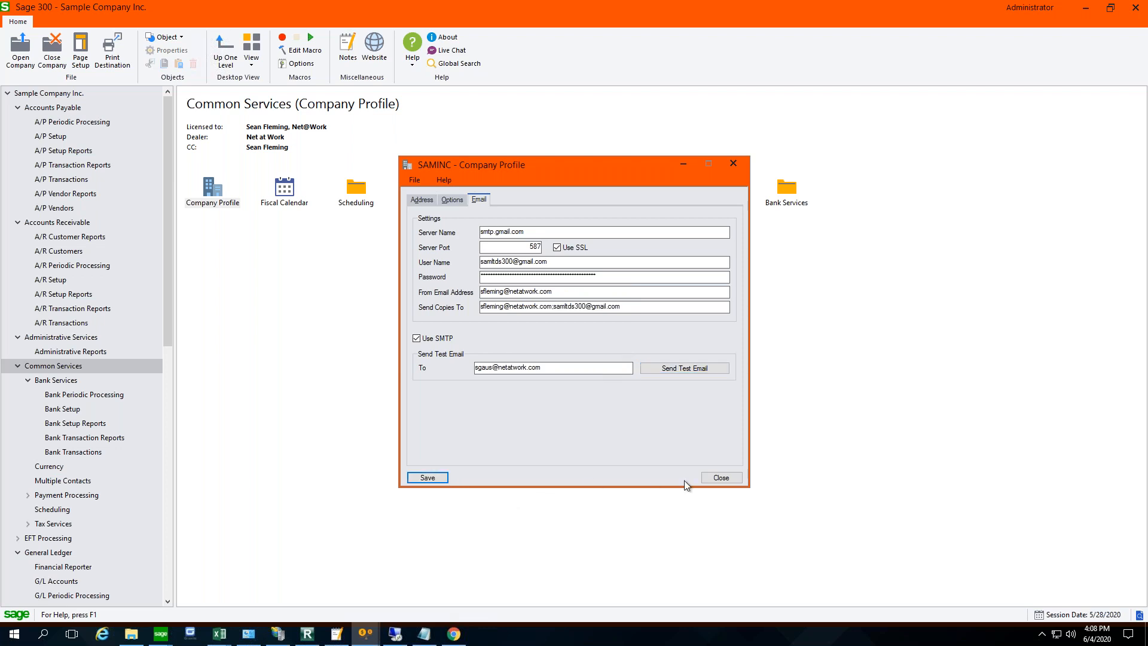
left_click(727, 477)
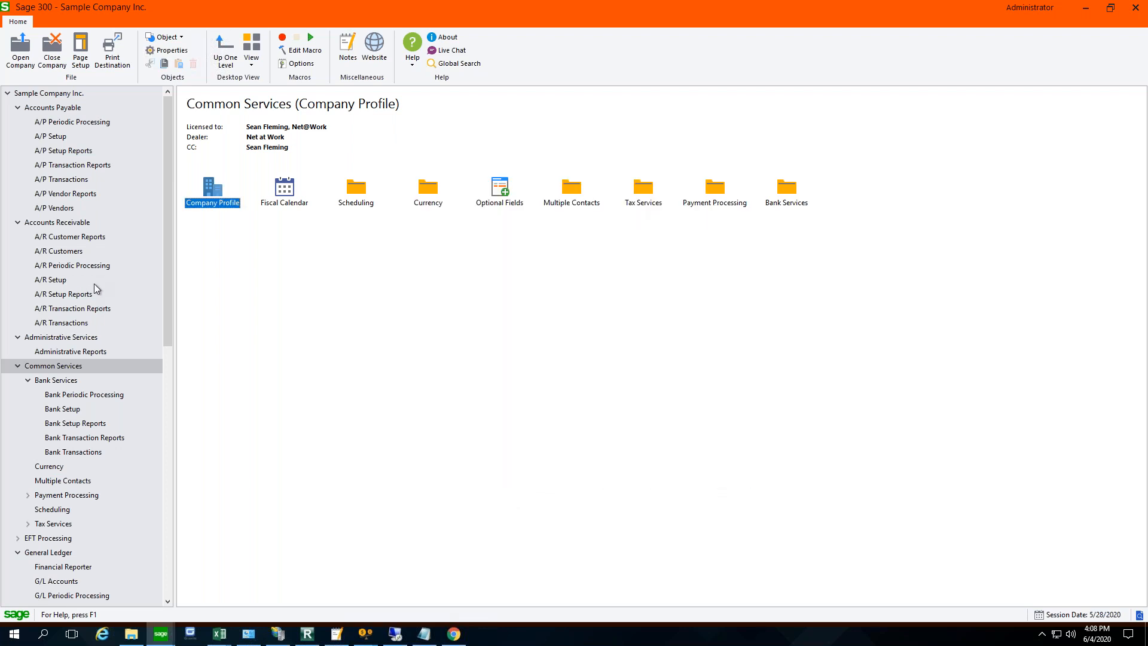
- Open the A/R Statements/Letters/Labels report and check its delivery method options, keeping Print Destination
left_click(60, 227)
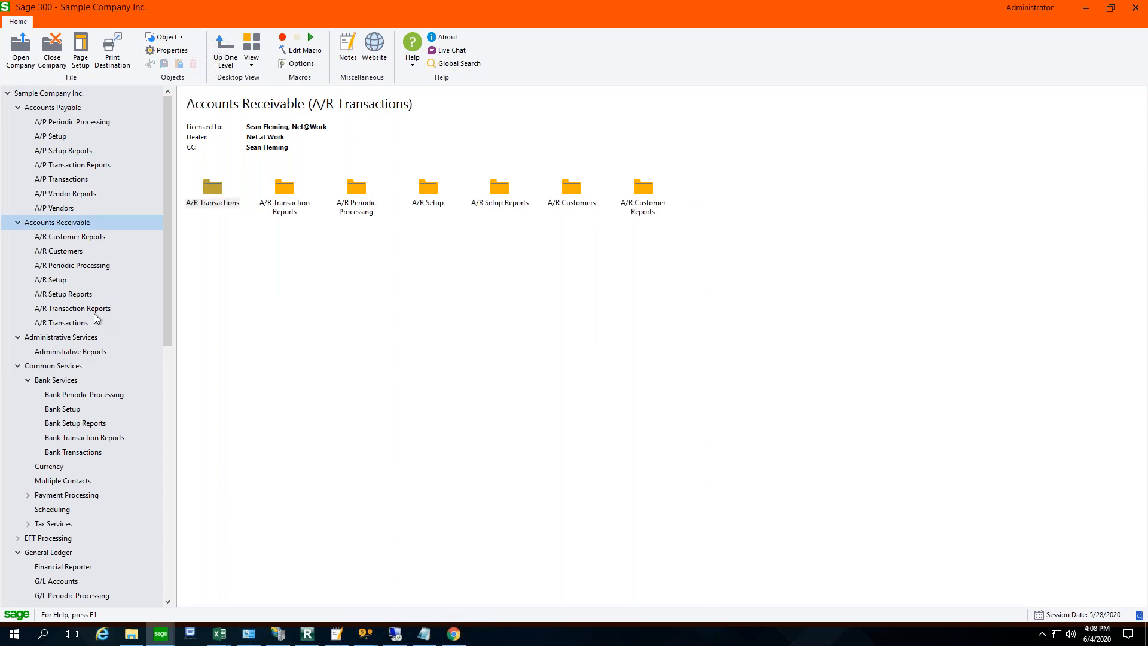
left_click(96, 239)
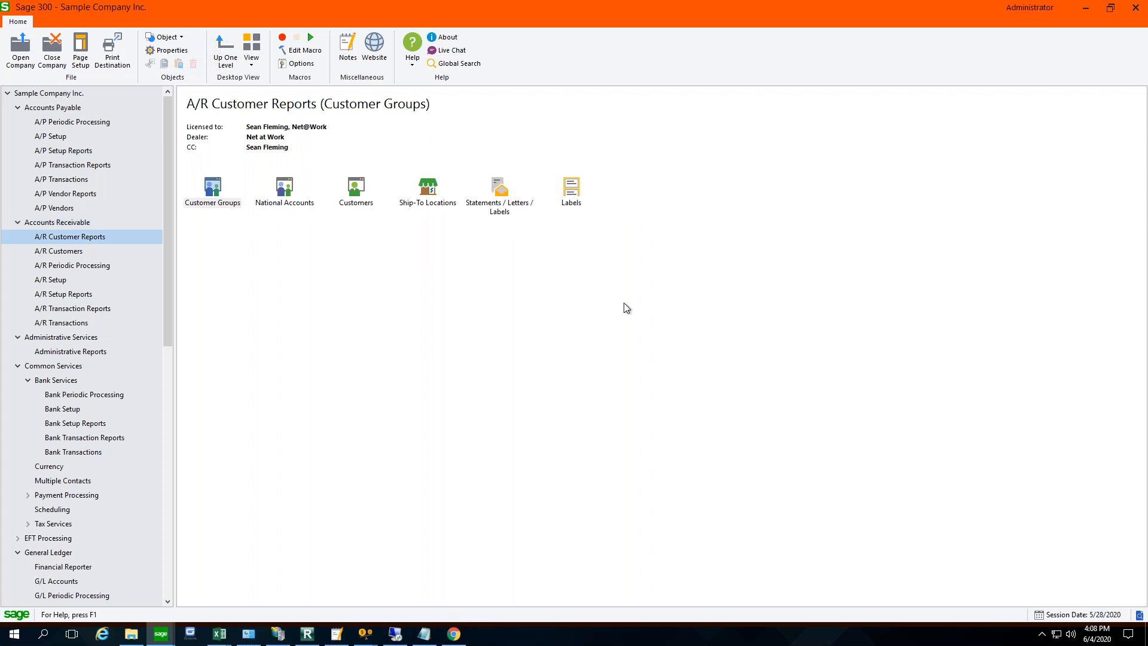
left_click(513, 203)
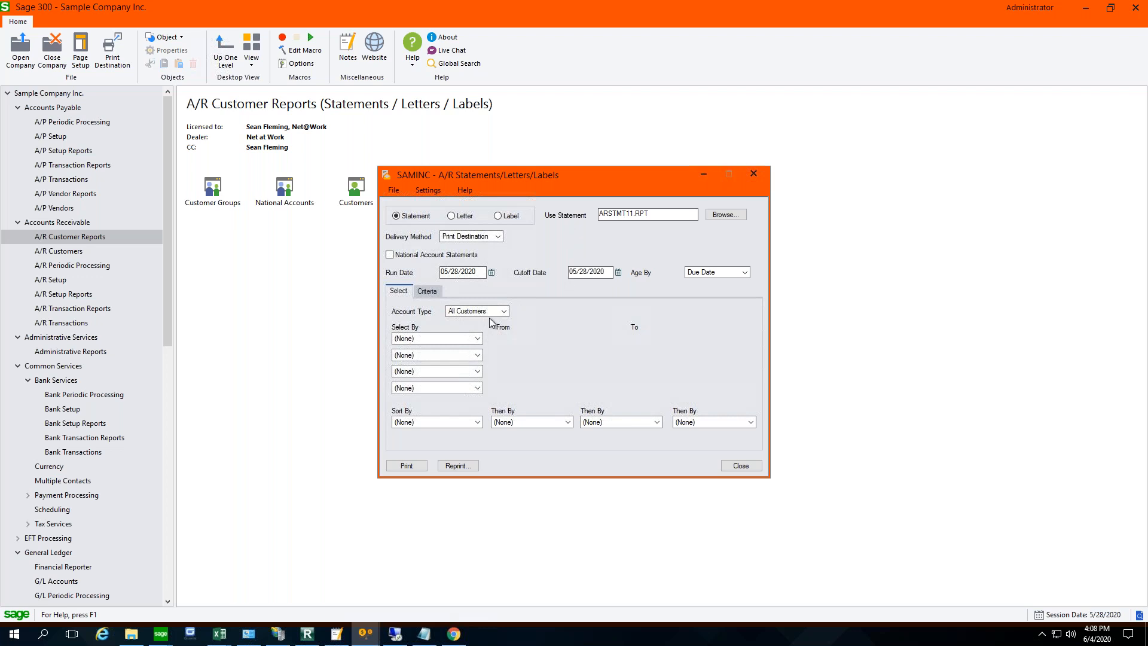
left_click(498, 237)
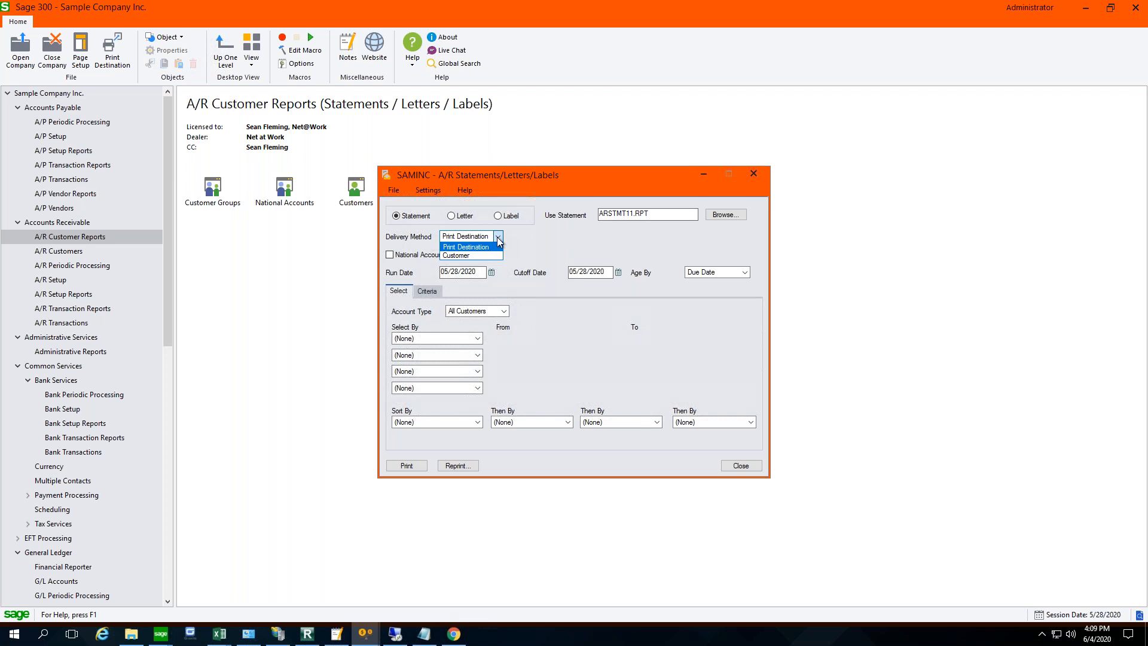
left_click(500, 240)
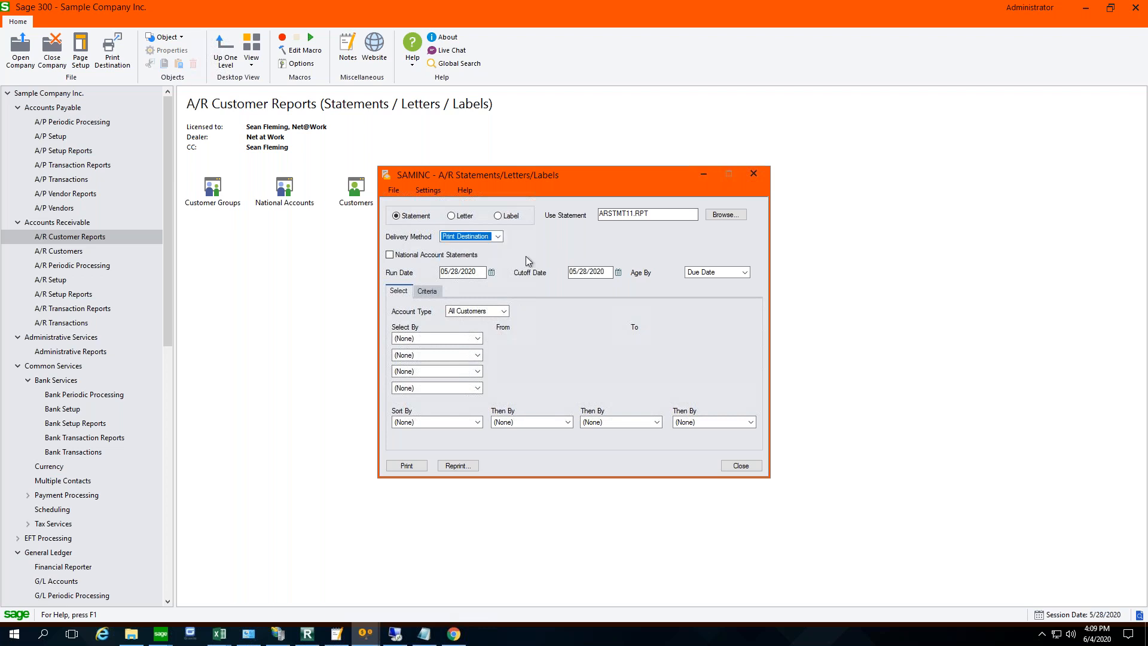
- Select the statements by Customer Number, entering the same customer's number as both the start and end of the range
left_click(423, 468)
left_click(477, 338)
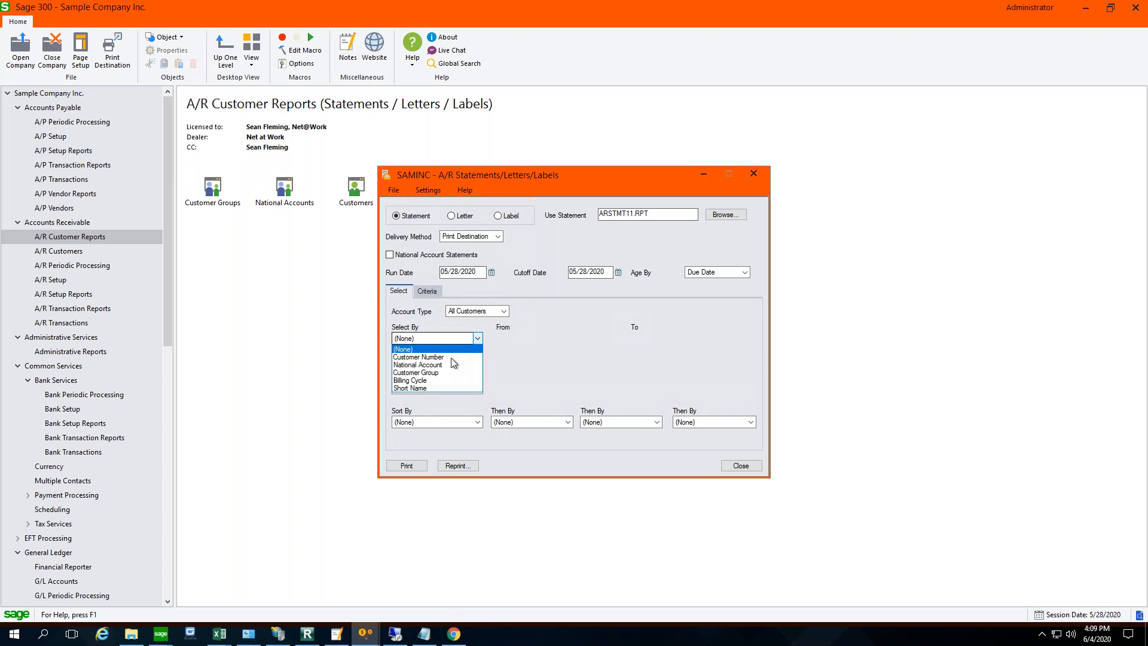
left_click(419, 357)
left_click(524, 339)
type("1200")
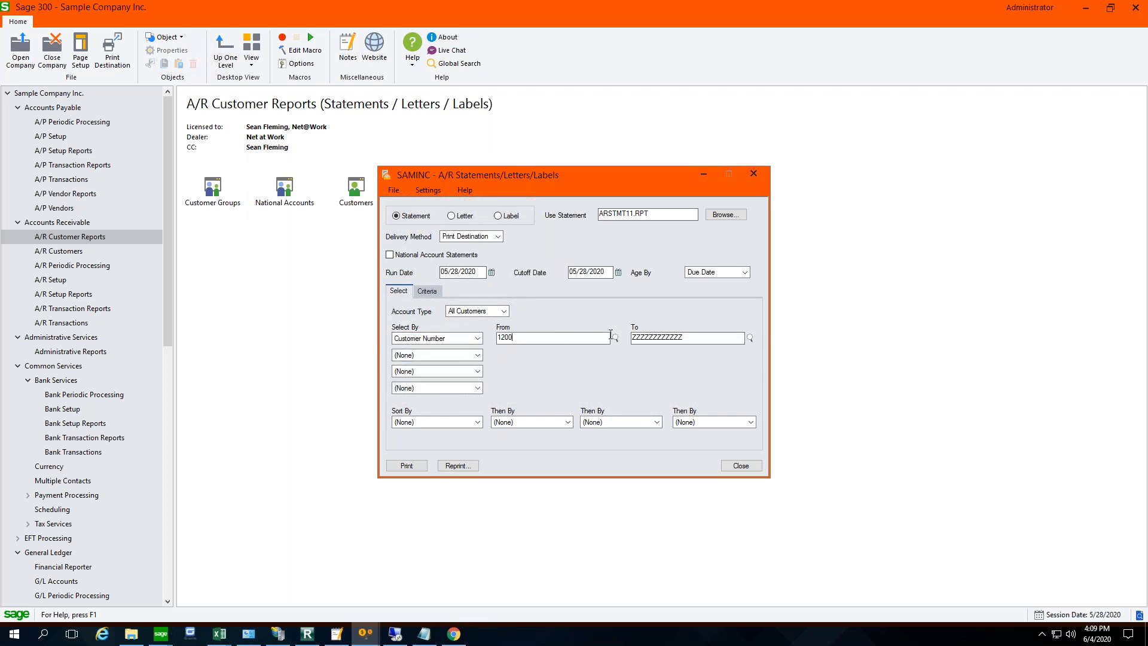
left_click(615, 339)
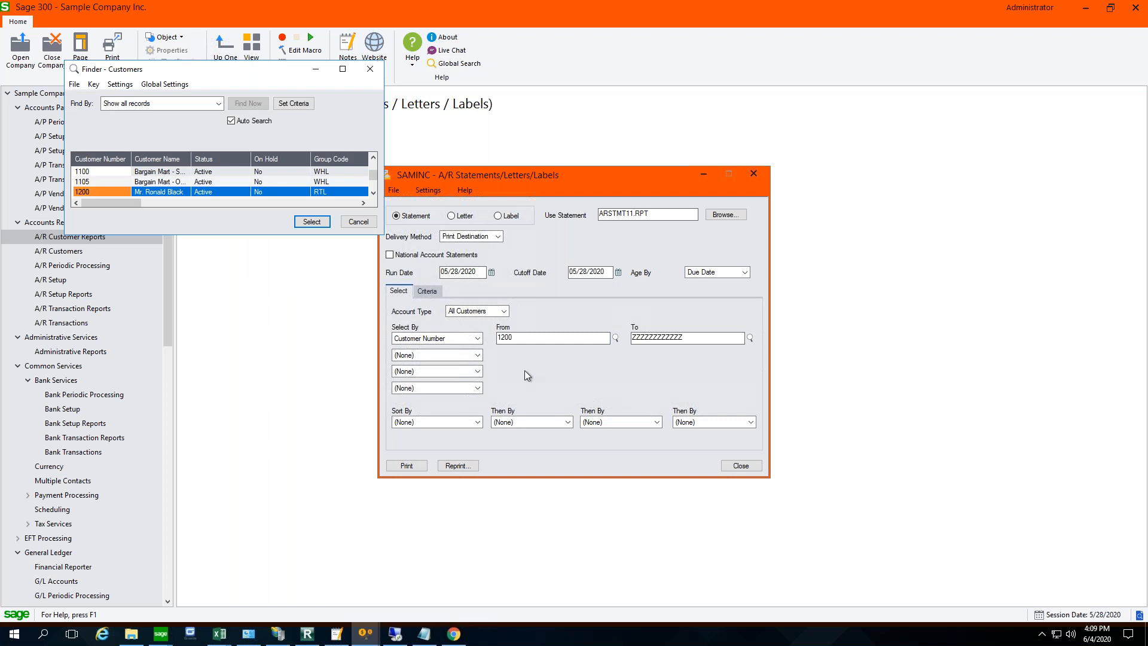
left_click(312, 221)
left_click(662, 339)
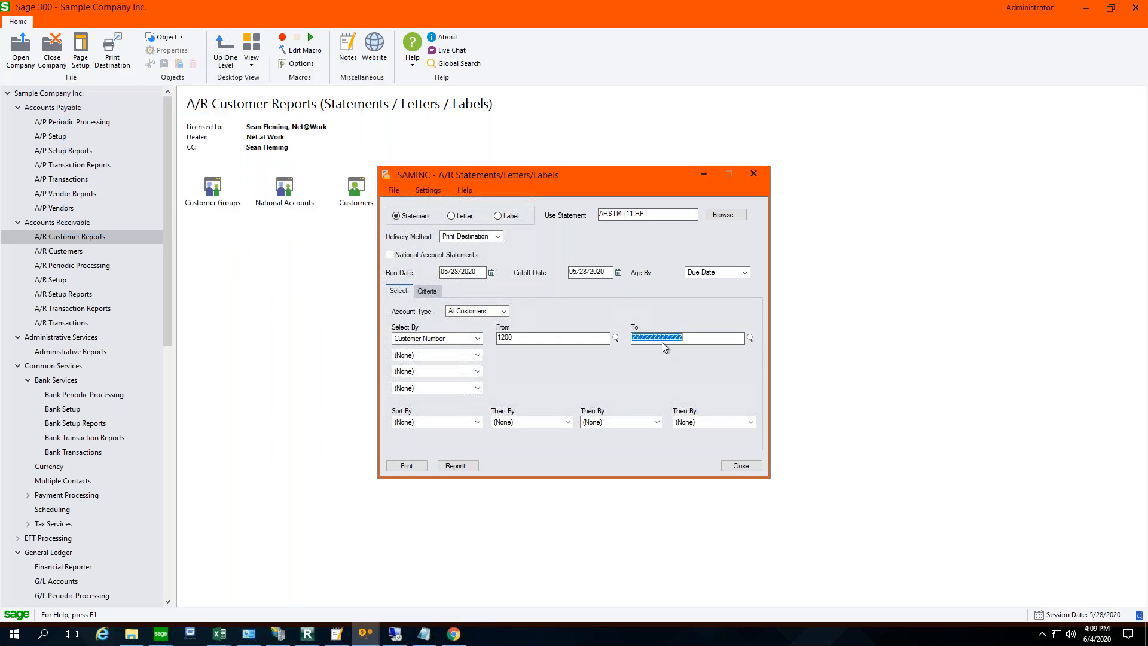
type("1200")
- Print the customer's statement with Preview confirmed as the print destination
left_click(418, 467)
left_click(1142, 617)
double_click(1142, 617)
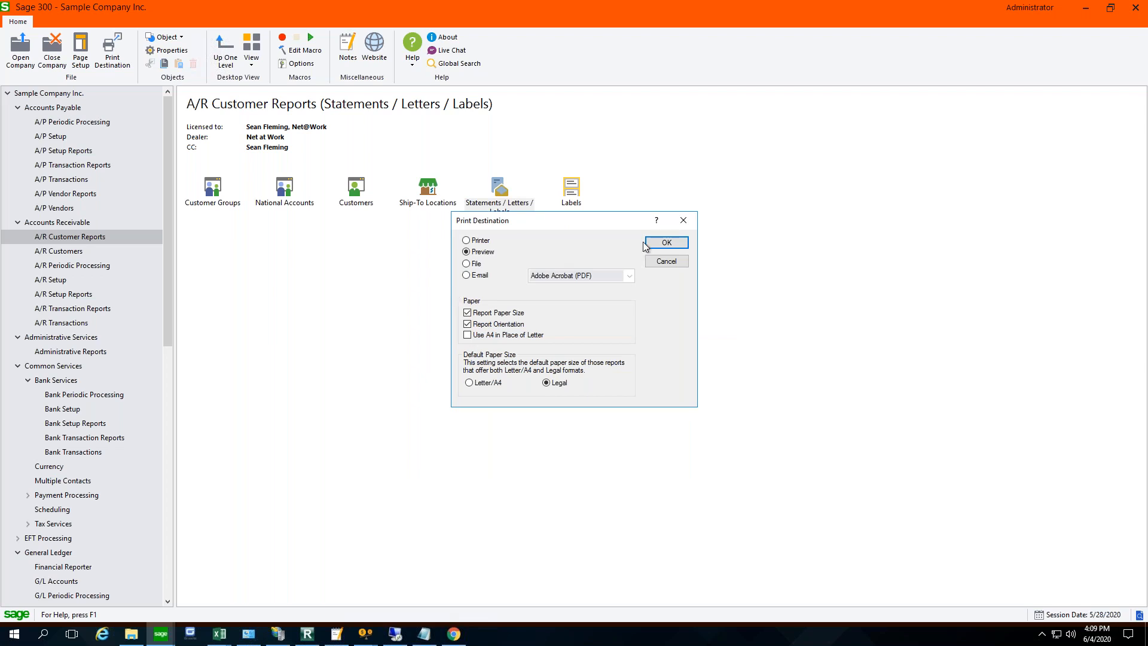
left_click(659, 242)
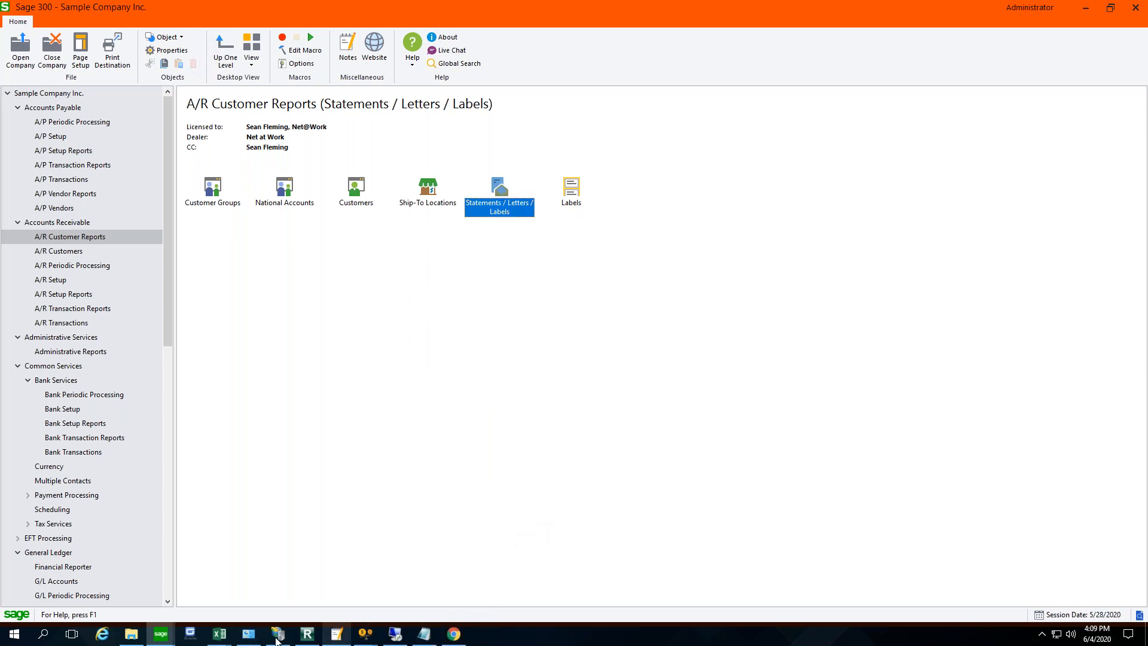
mouse_move(160, 635)
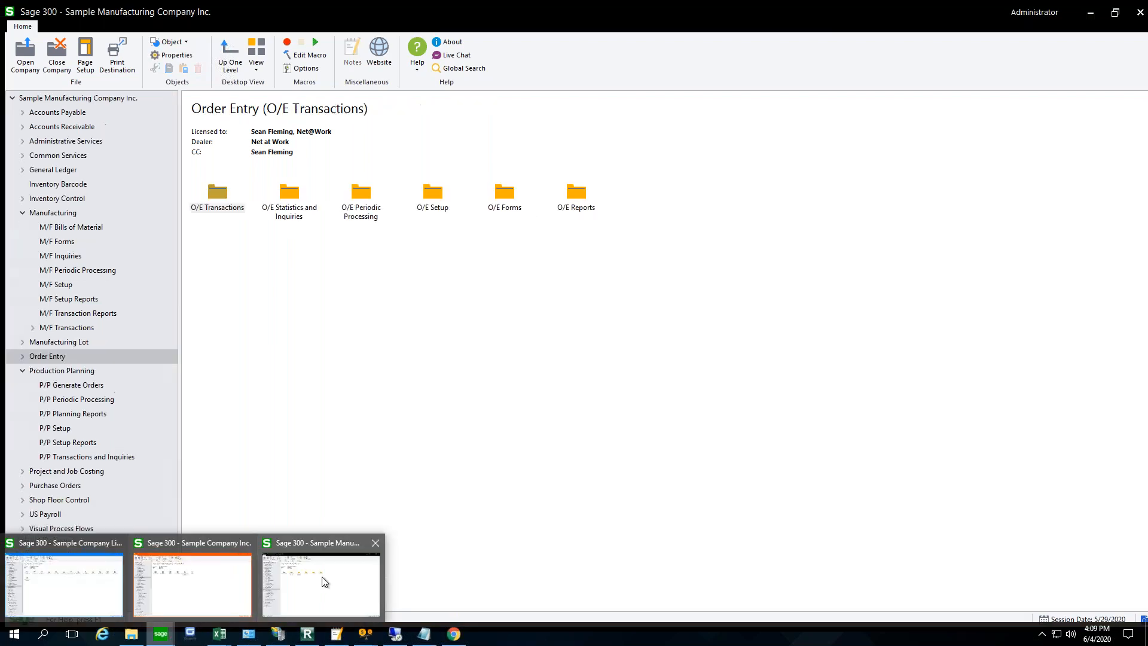
left_click(323, 582)
mouse_move(160, 634)
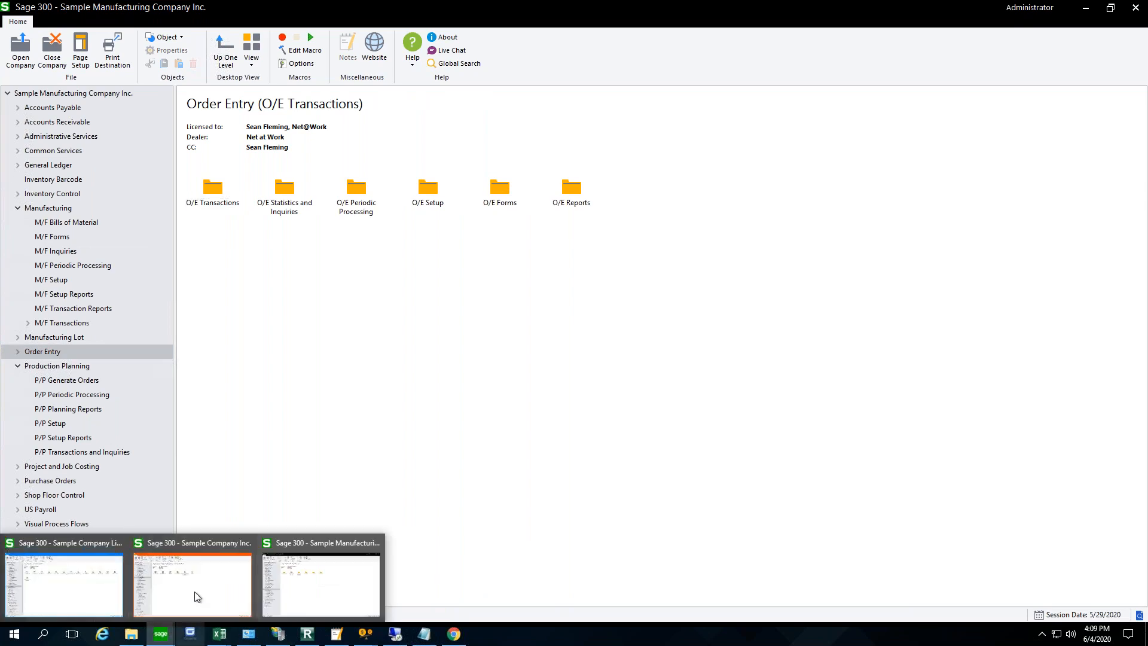
left_click(197, 596)
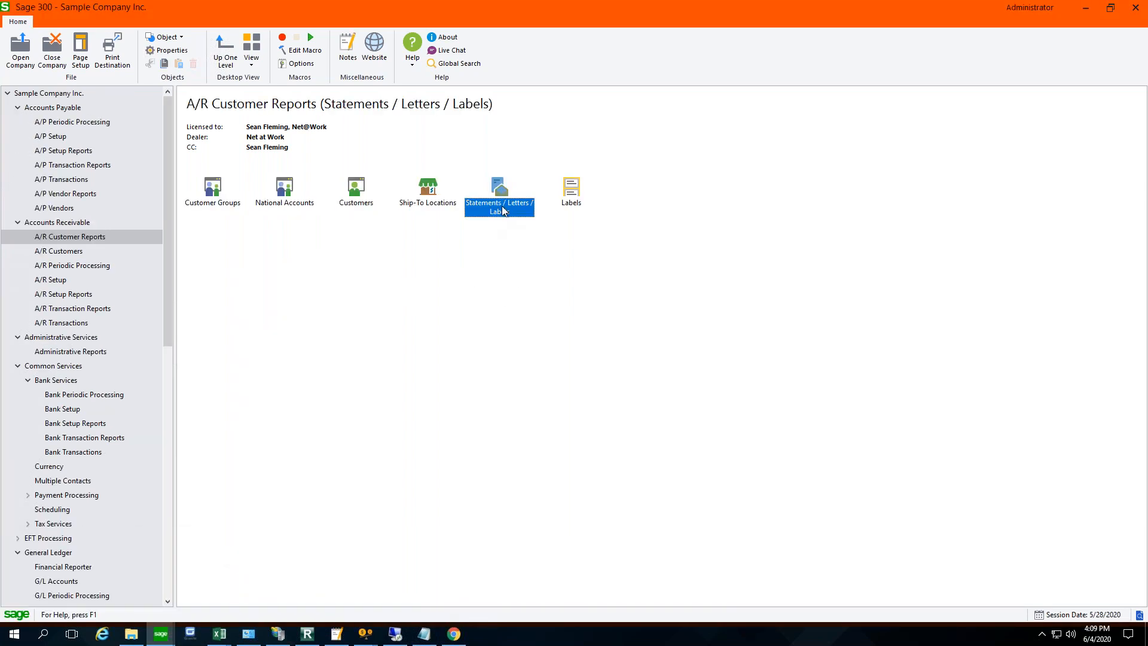
- Review both pages of the customer's statement in the A/R Statements preview and close it
left_click(376, 636)
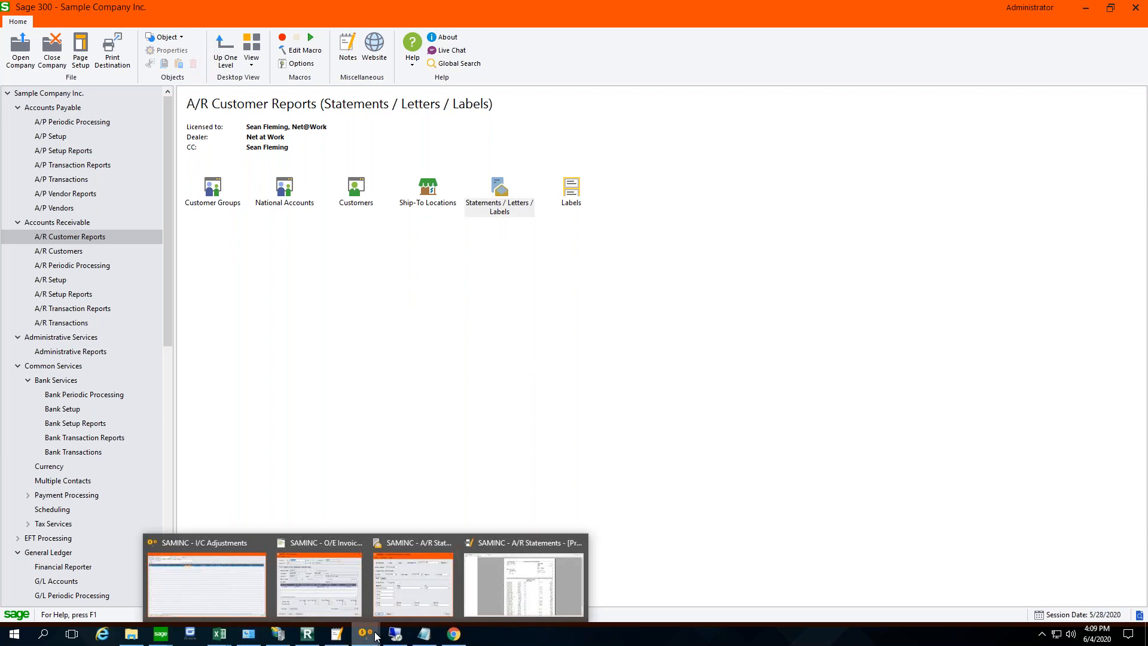
left_click(552, 581)
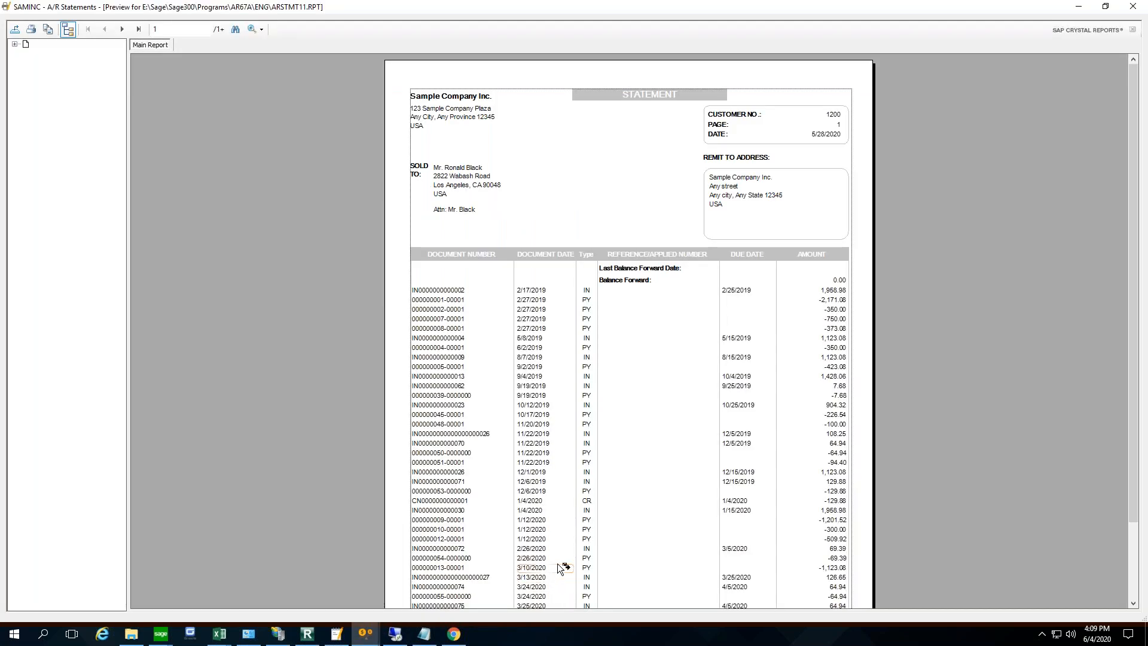
left_click(507, 301)
left_click(122, 30)
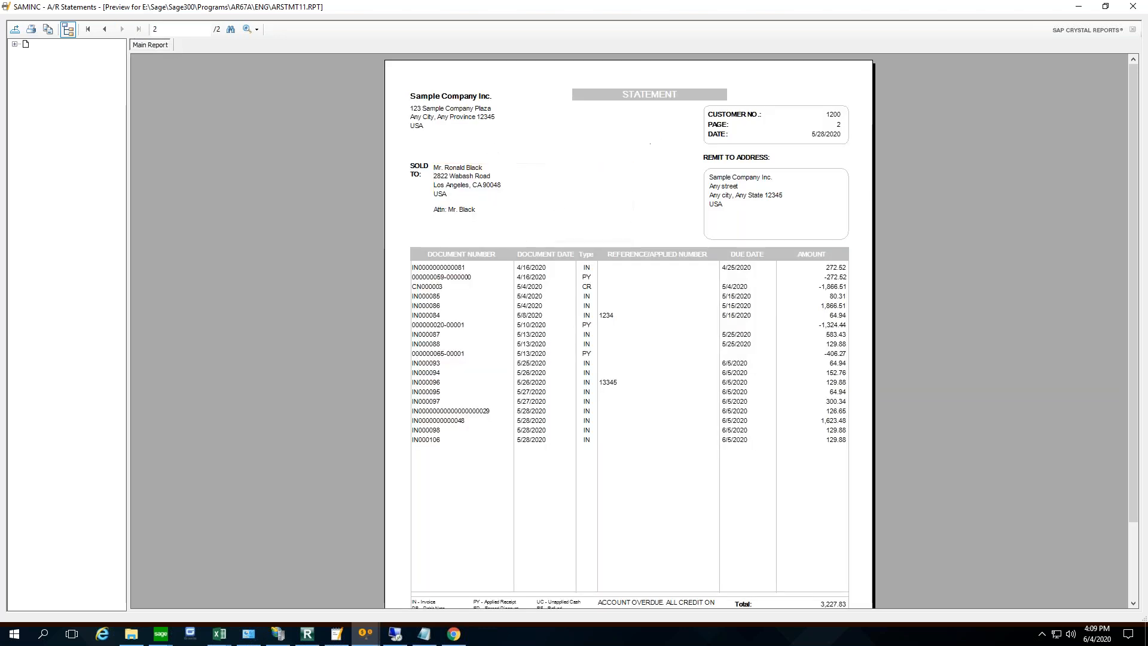
left_click(1134, 8)
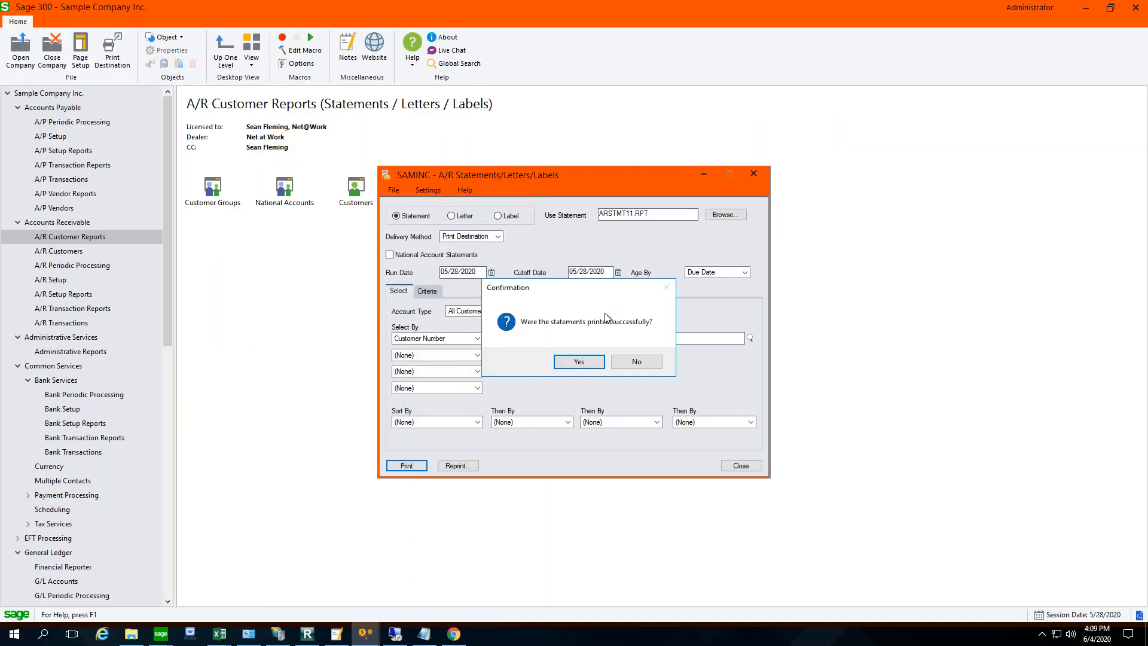
- Answer that the statement was not printed successfully, include it in the statements to be canceled, and minimize the statements form
left_click(636, 365)
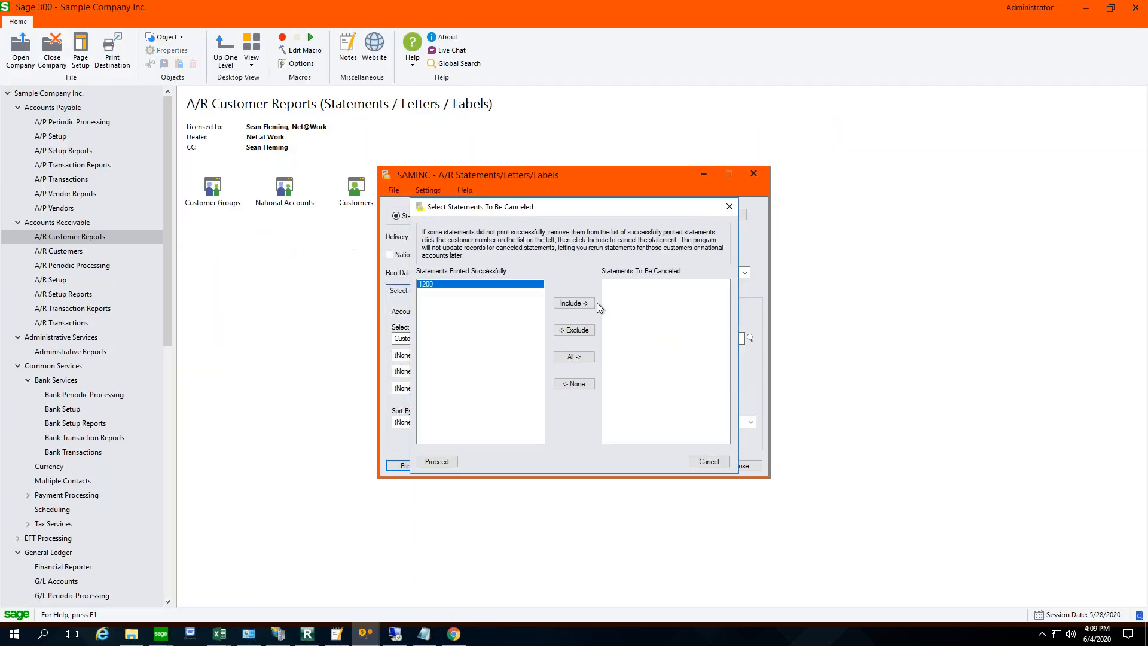
left_click(571, 303)
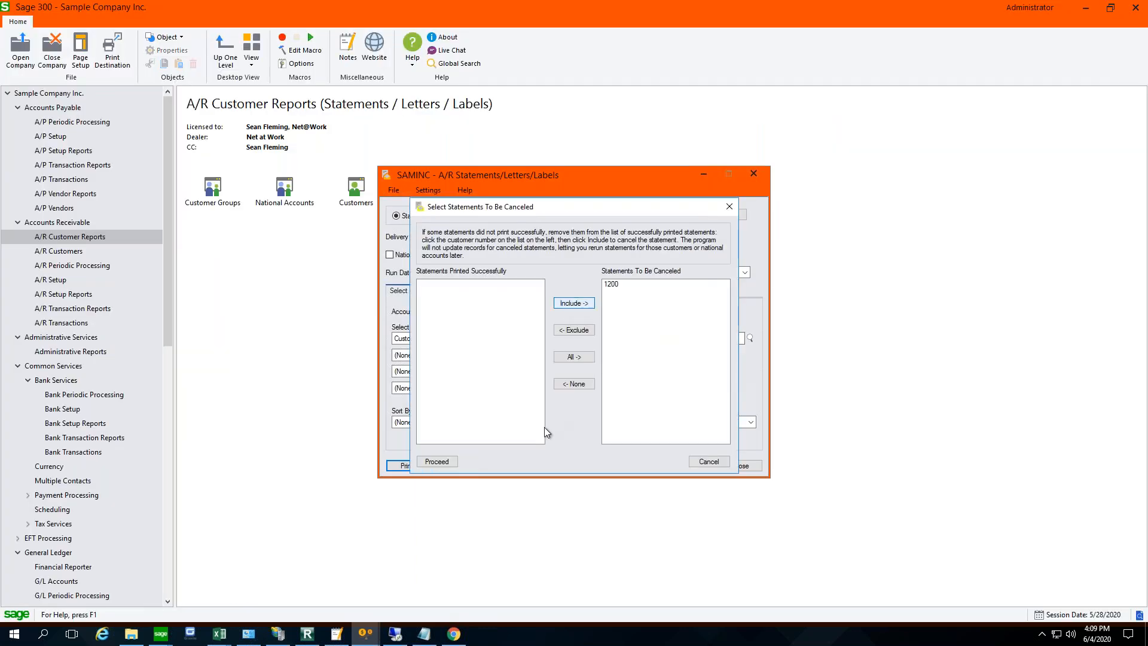
left_click(437, 462)
left_click(619, 363)
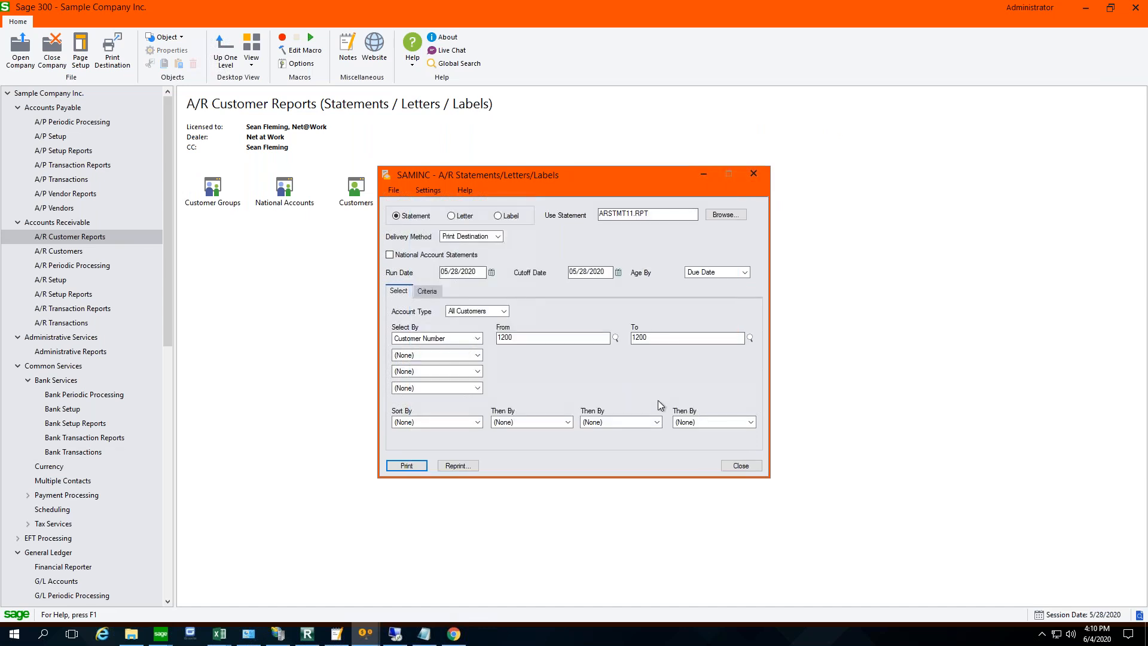
left_click(704, 174)
- Open the same customer's record in A/R Customers and view its contact details and document recipients
left_click(80, 253)
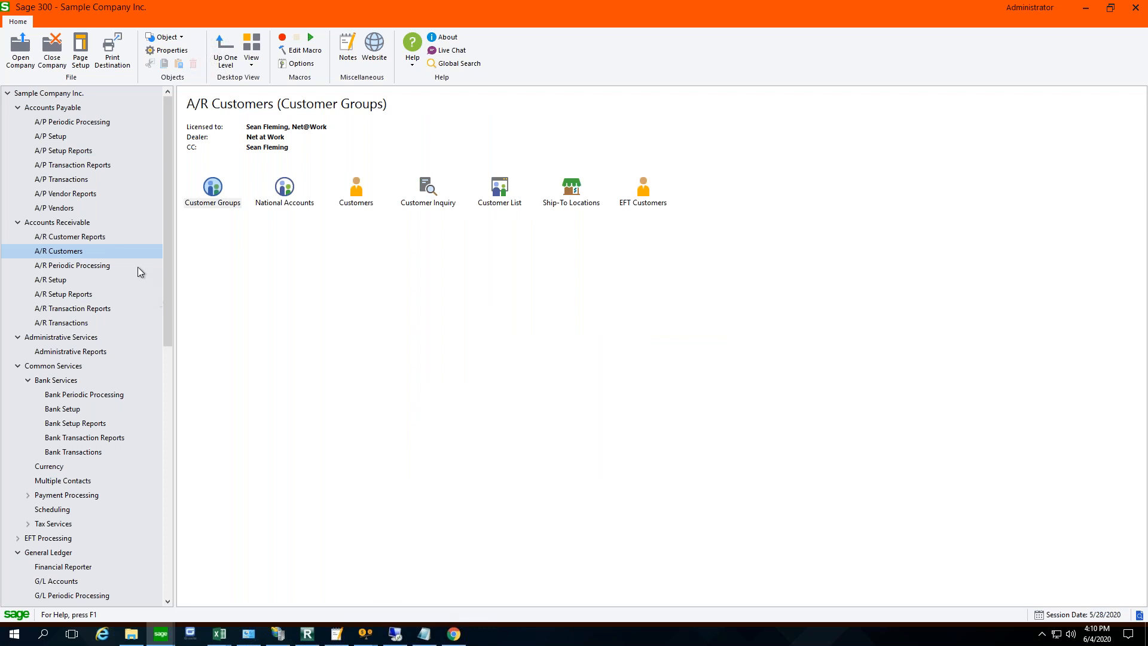
double_click(361, 199)
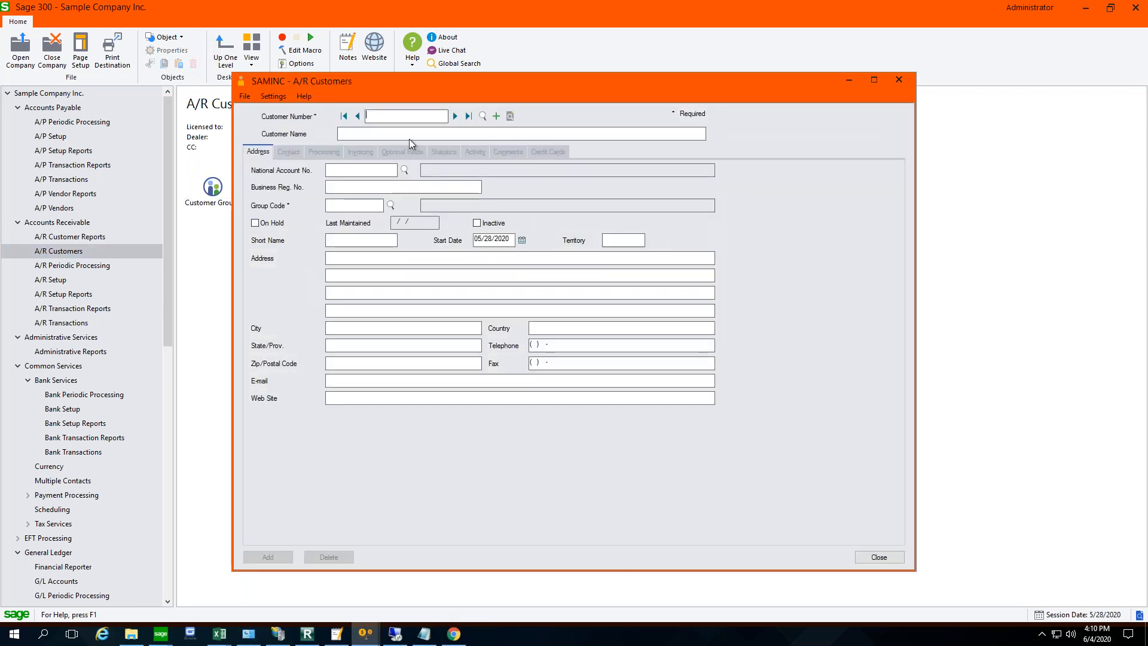
type("1200")
key("Tab")
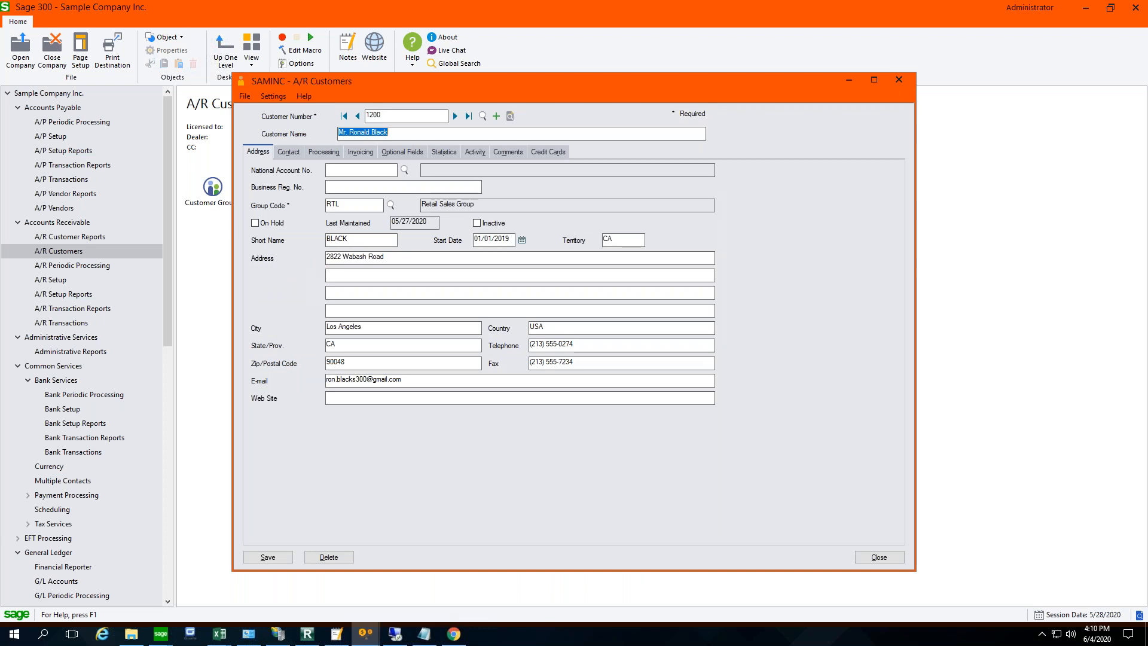
left_click(292, 153)
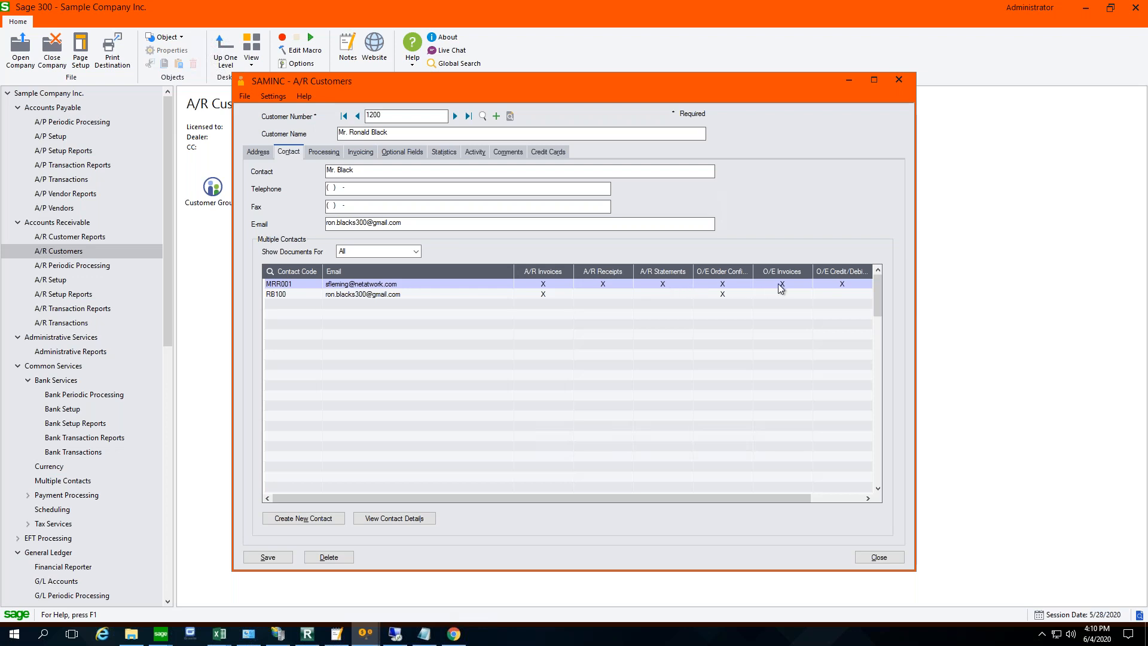
- Look through all document columns in the Multiple Contacts grid and check the document filter choices, keeping All selected
left_click(777, 491)
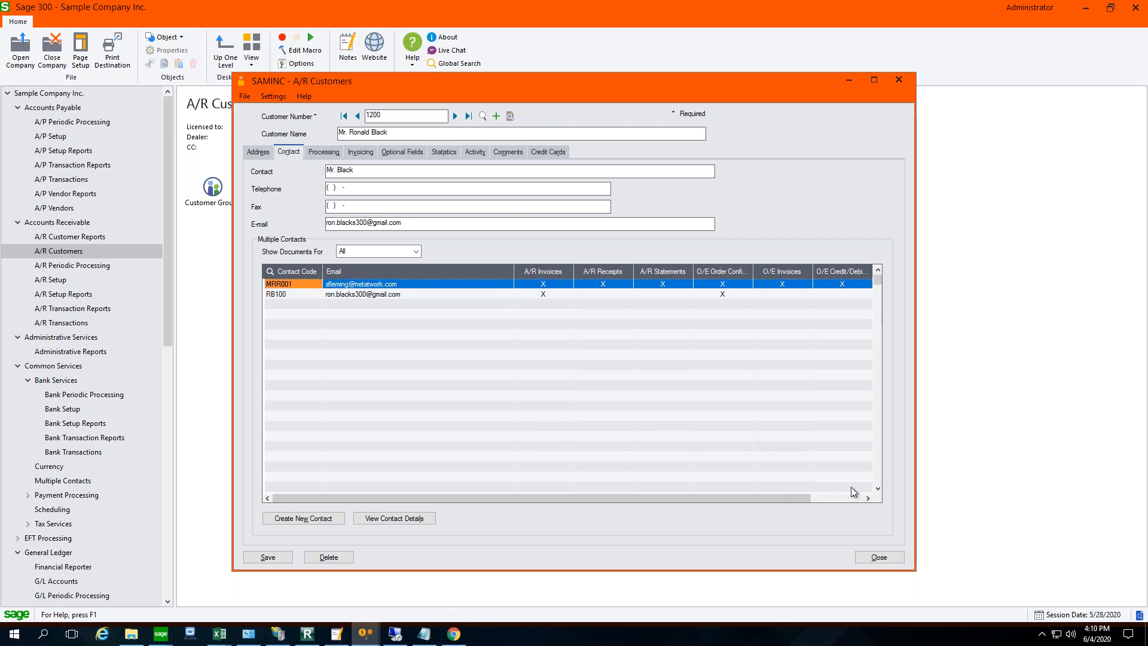
left_click(835, 498)
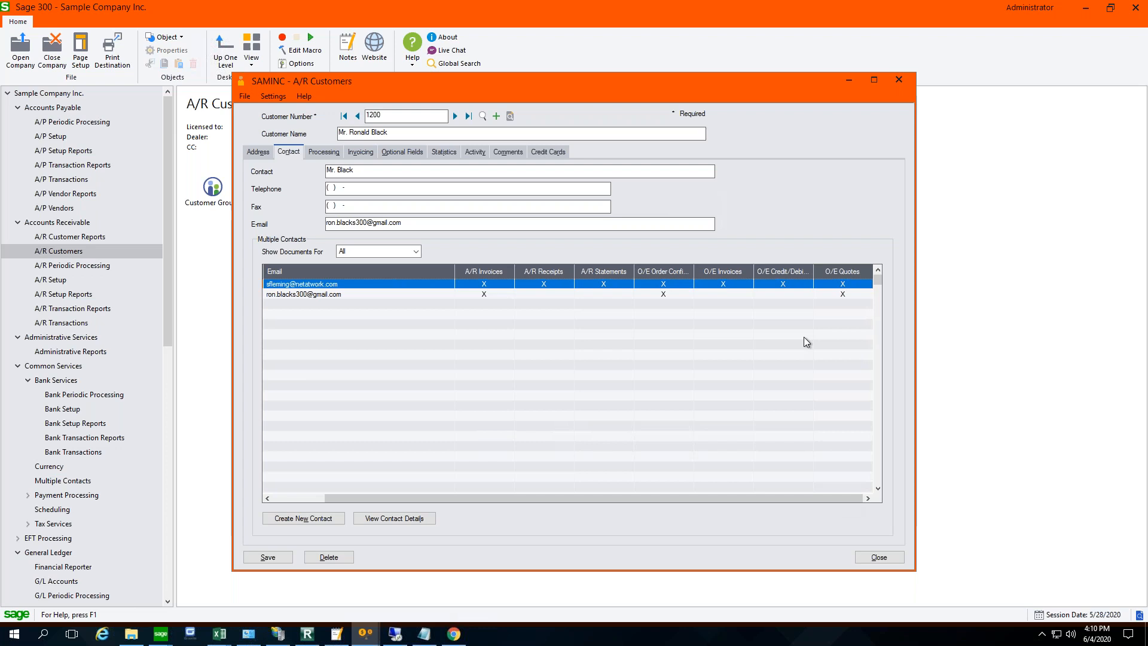
left_click_drag(791, 496, 727, 501)
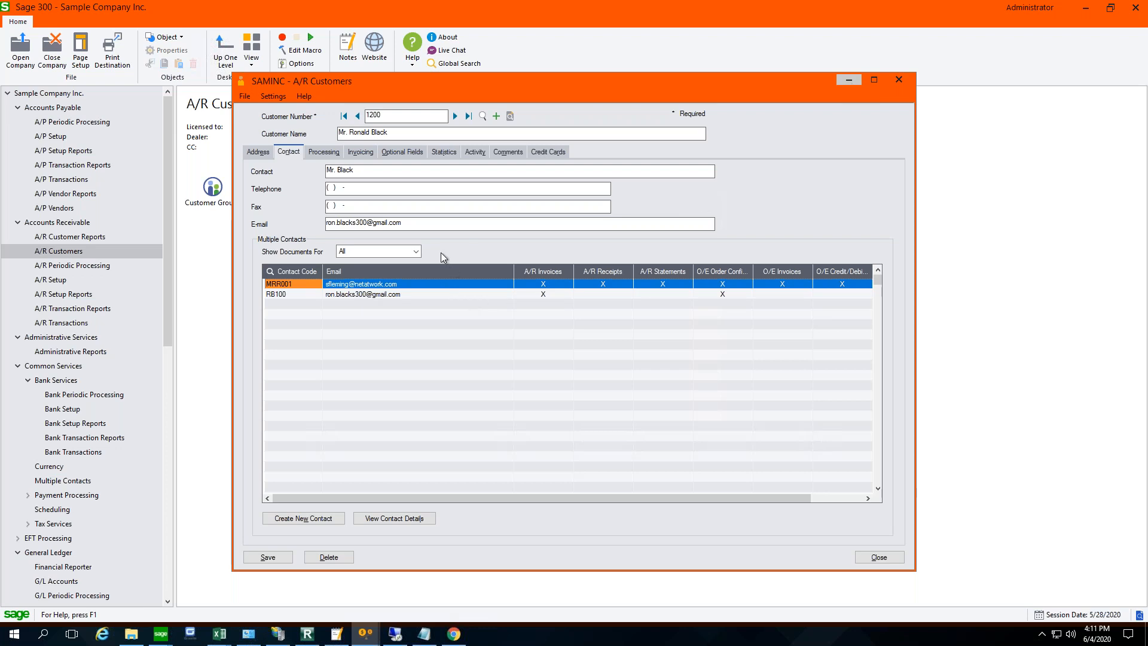
left_click(420, 252)
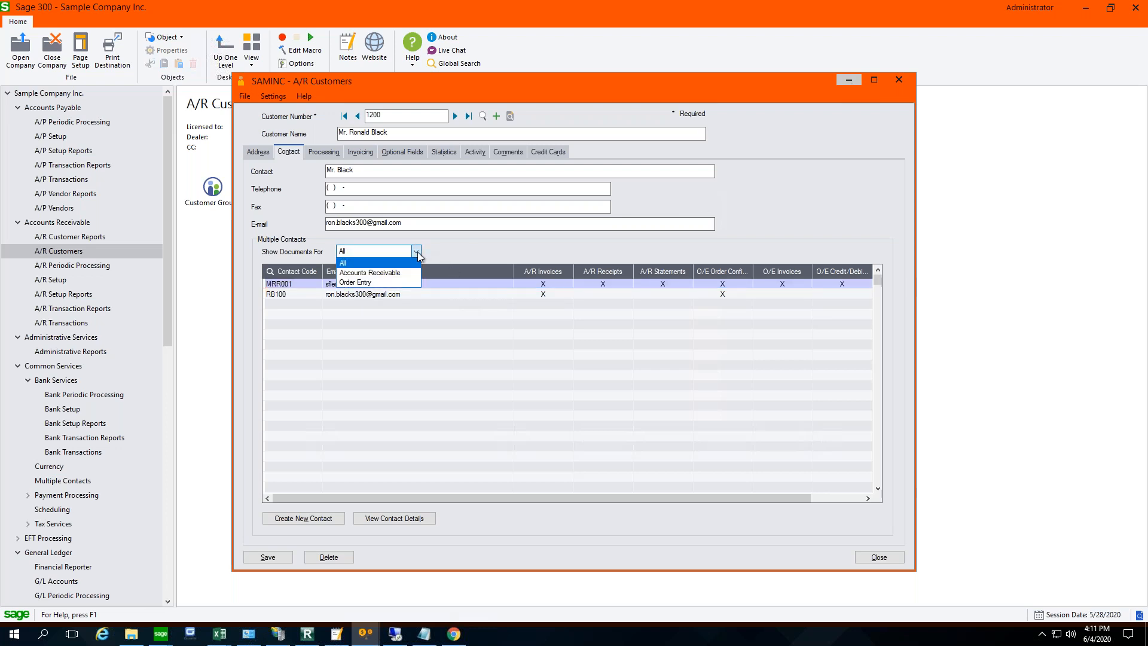
left_click(371, 259)
- Mark the second contact to receive A/R Statements, save the customer record, dismiss the message and minimize the record
left_click(665, 295)
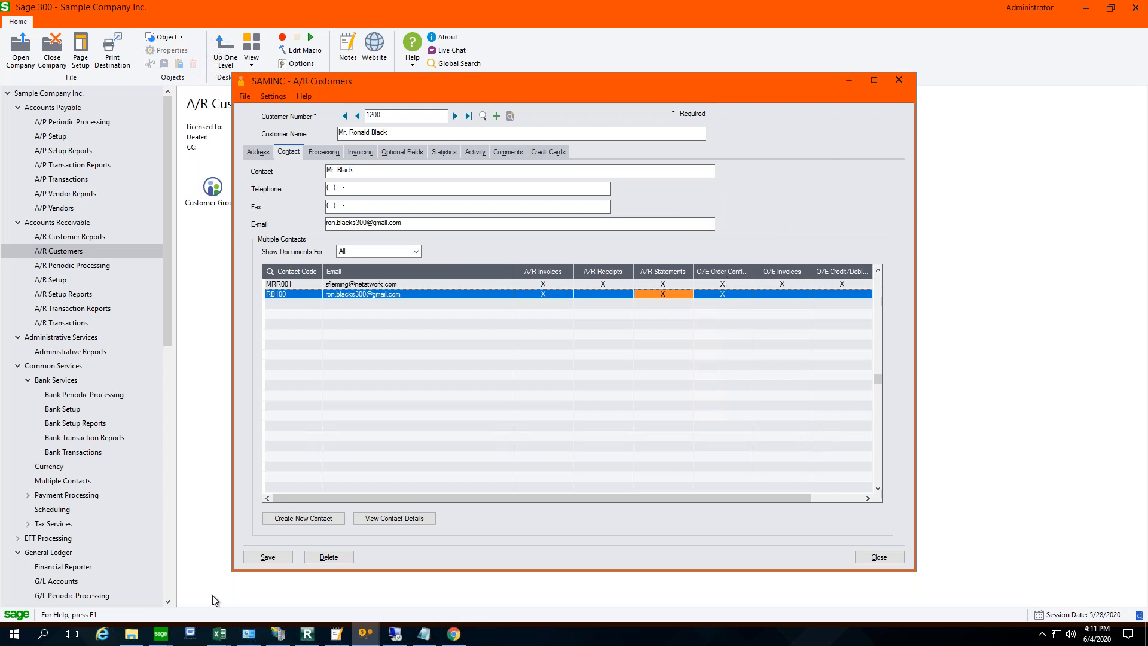
left_click(268, 557)
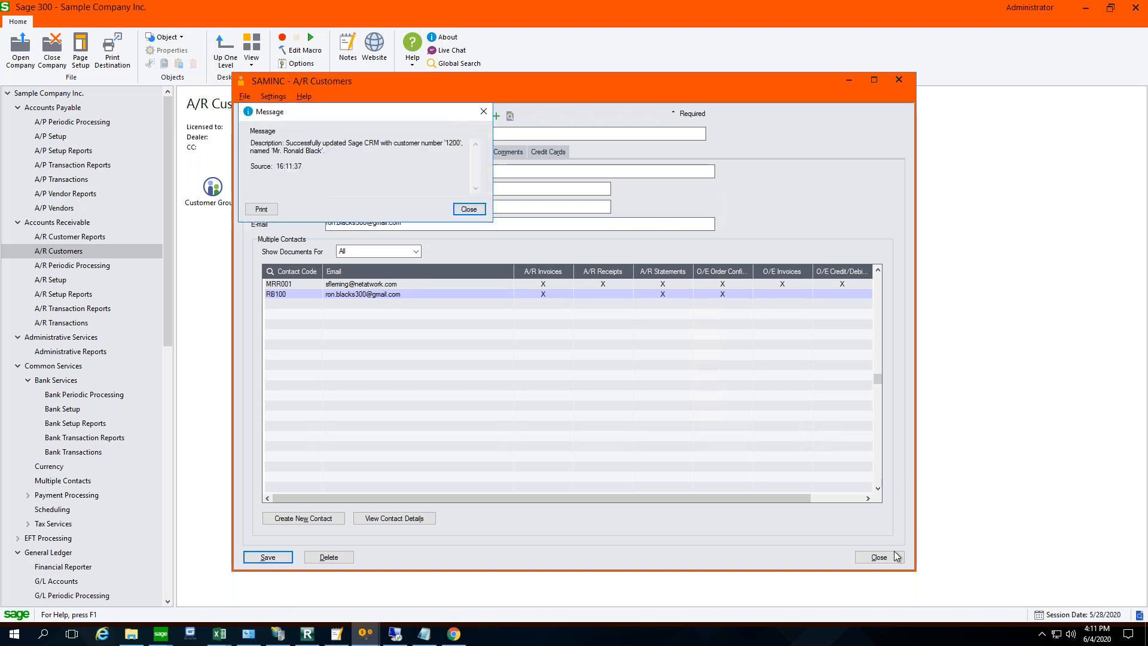
left_click(469, 209)
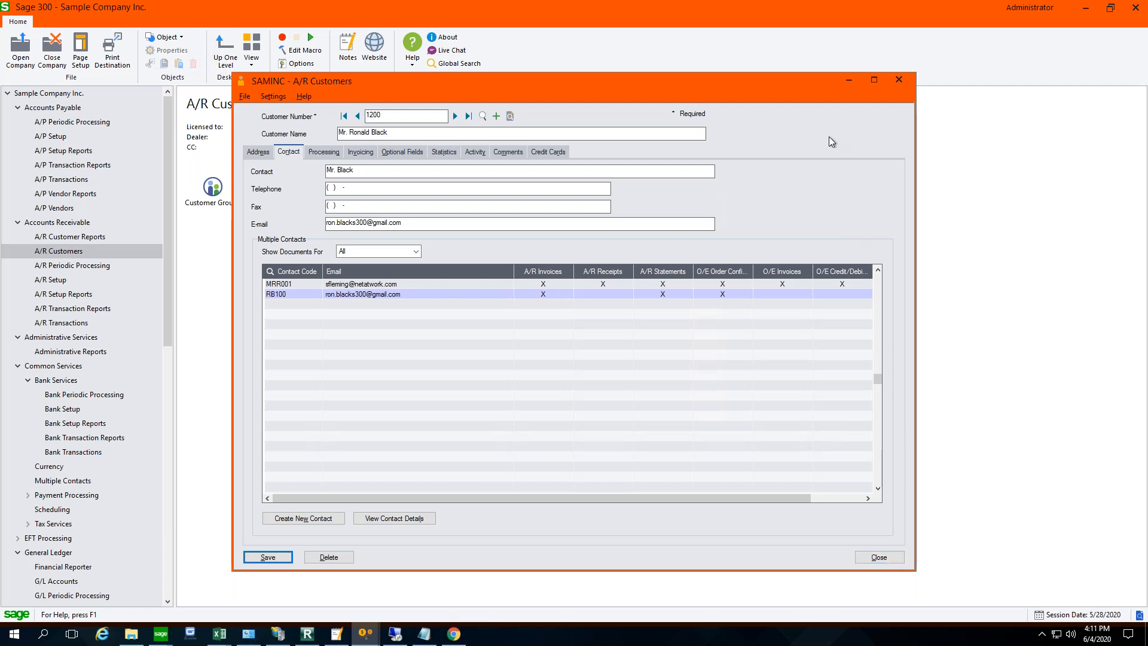
left_click(849, 79)
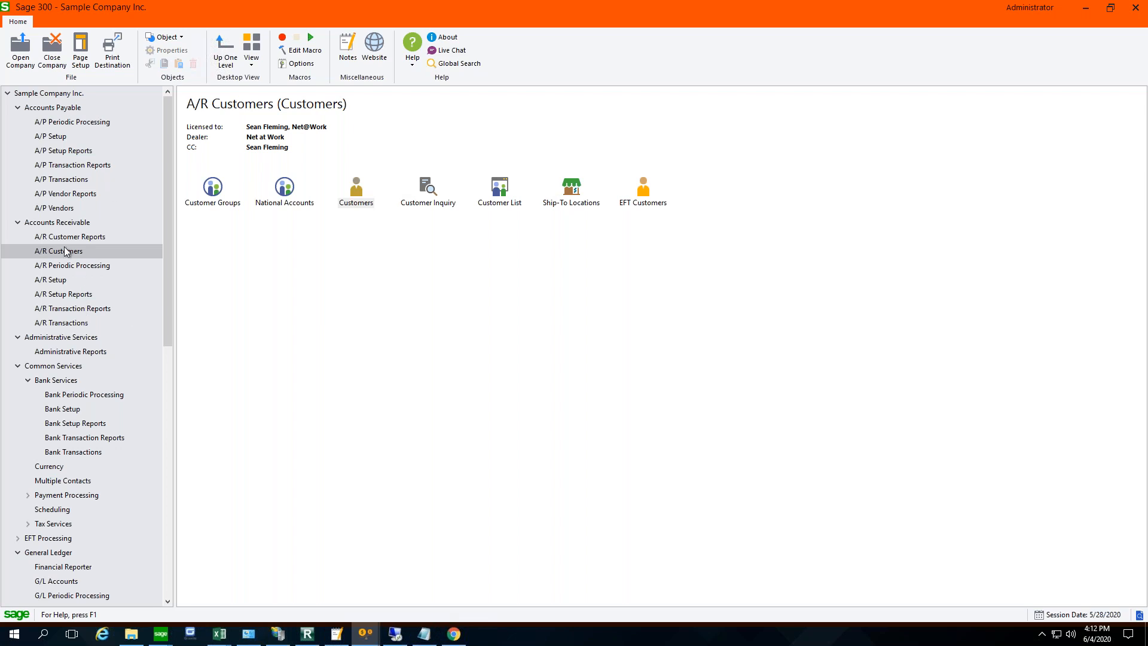
- Return to the A/R Statements/Letters/Labels form and set the delivery method to Customer
left_click(75, 311)
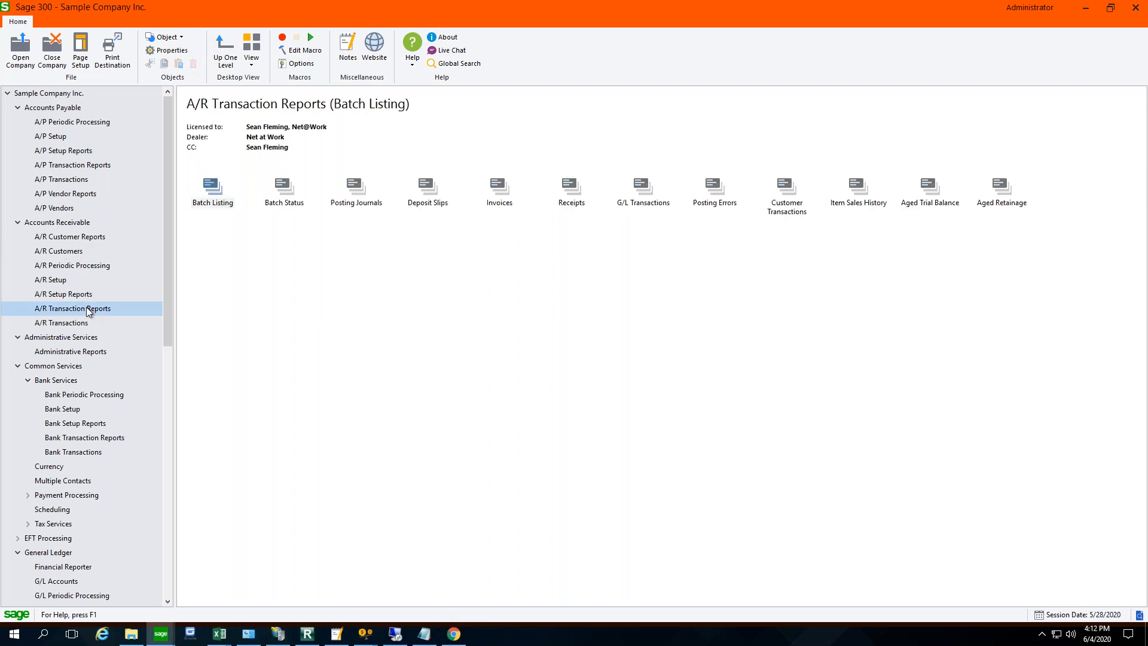
left_click(69, 251)
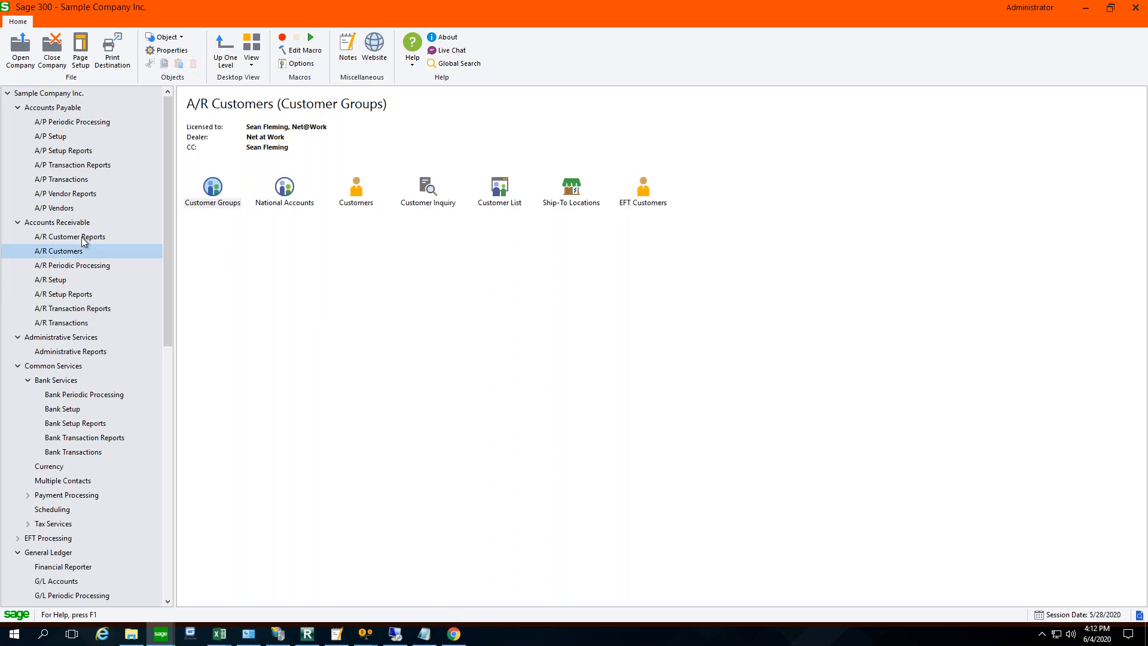
left_click(84, 238)
left_click(501, 208)
double_click(501, 209)
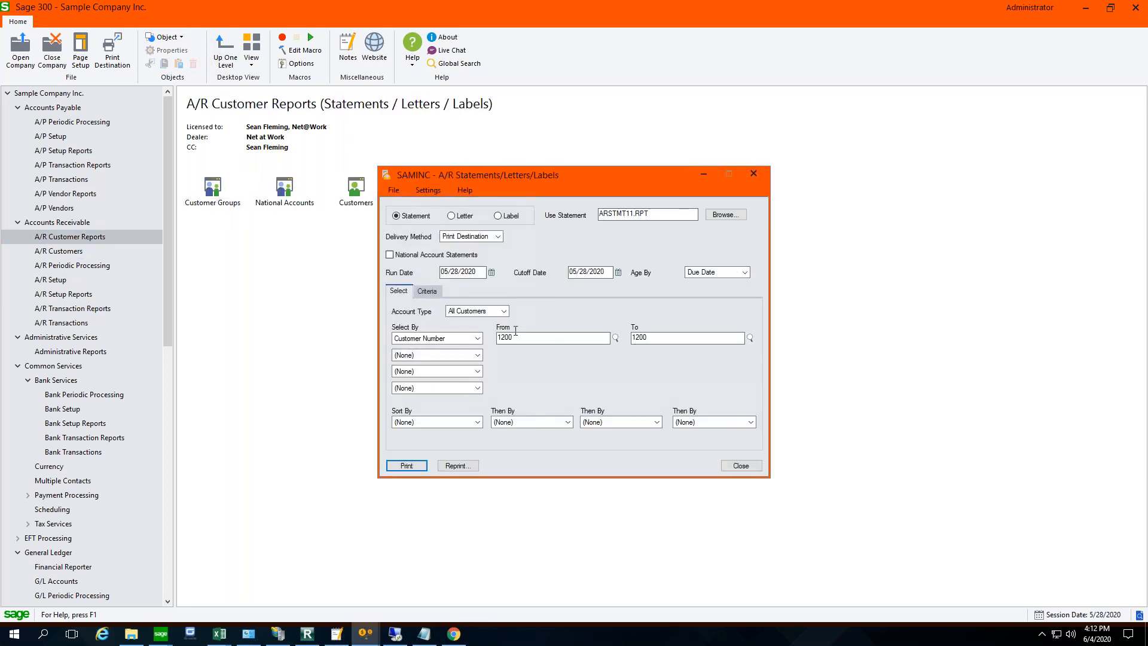
left_click(497, 237)
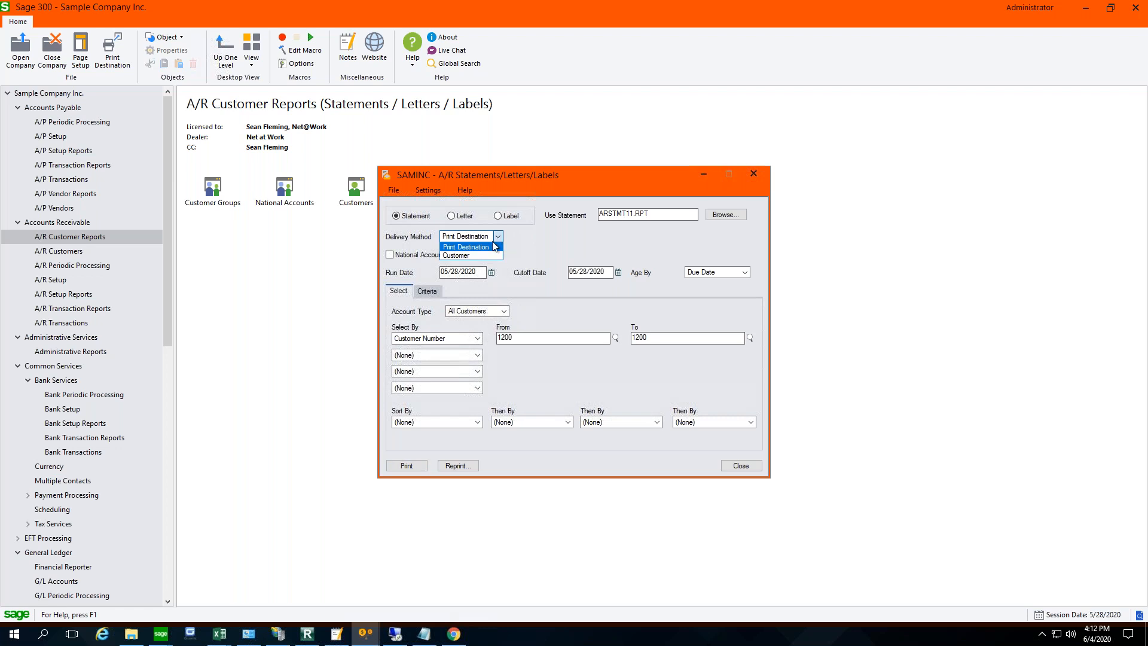
left_click(466, 257)
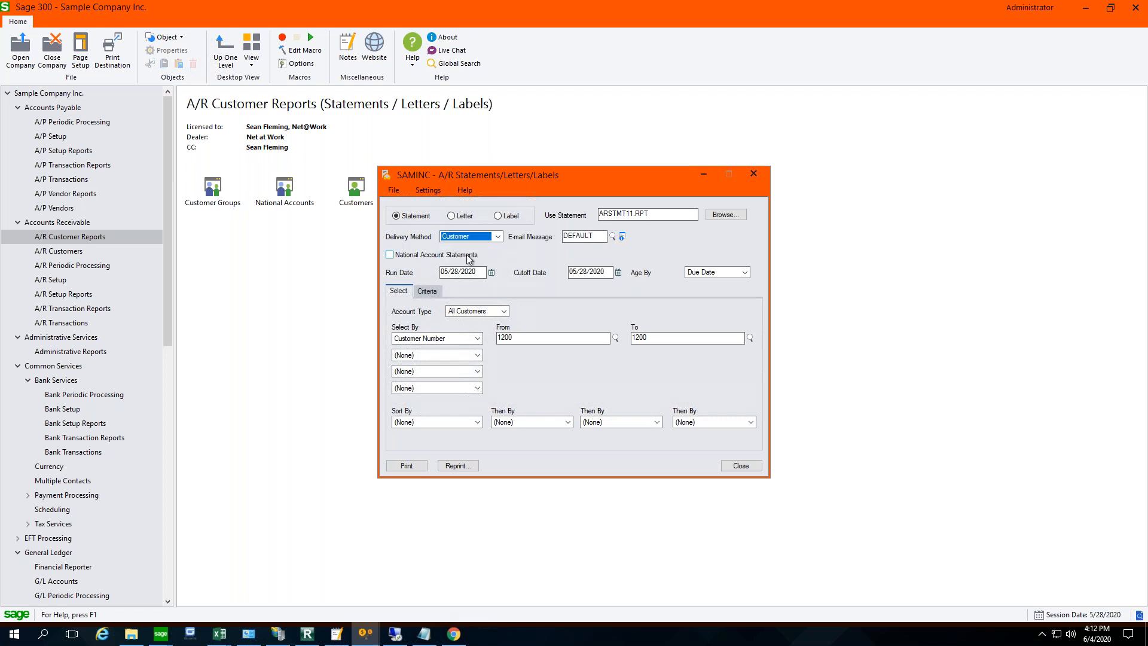
- Review the customer contact, cutoff date, company phone and company contact variables in the DEFAULT statement e-mail message and close it
left_click(623, 238)
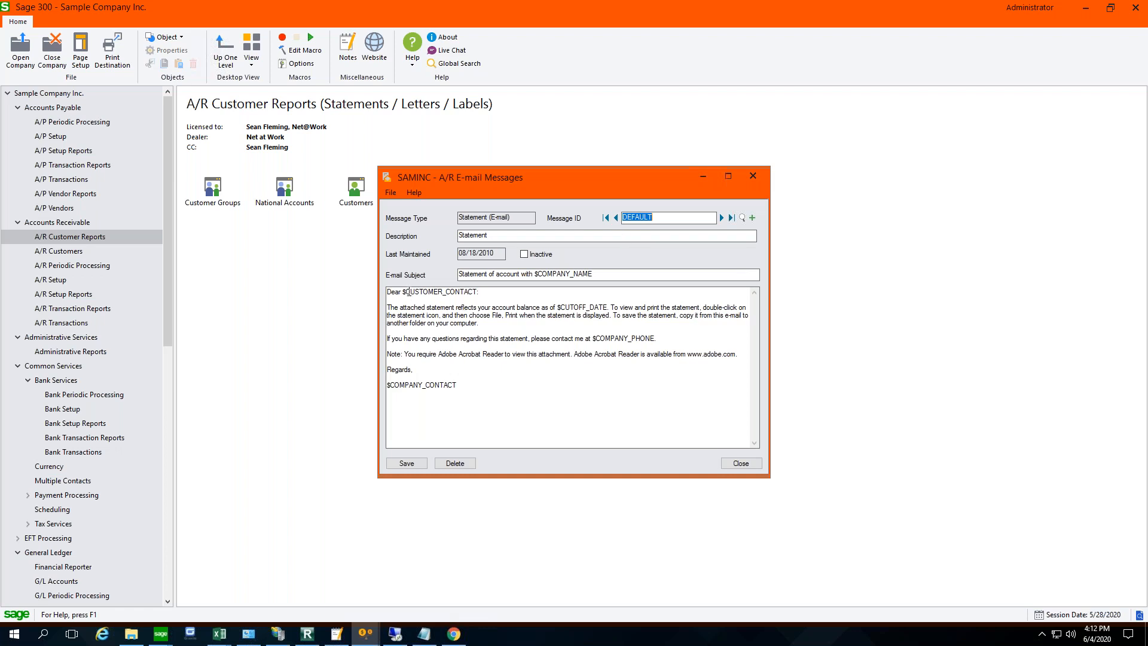
left_click(417, 294)
left_click_drag(417, 293, 477, 293)
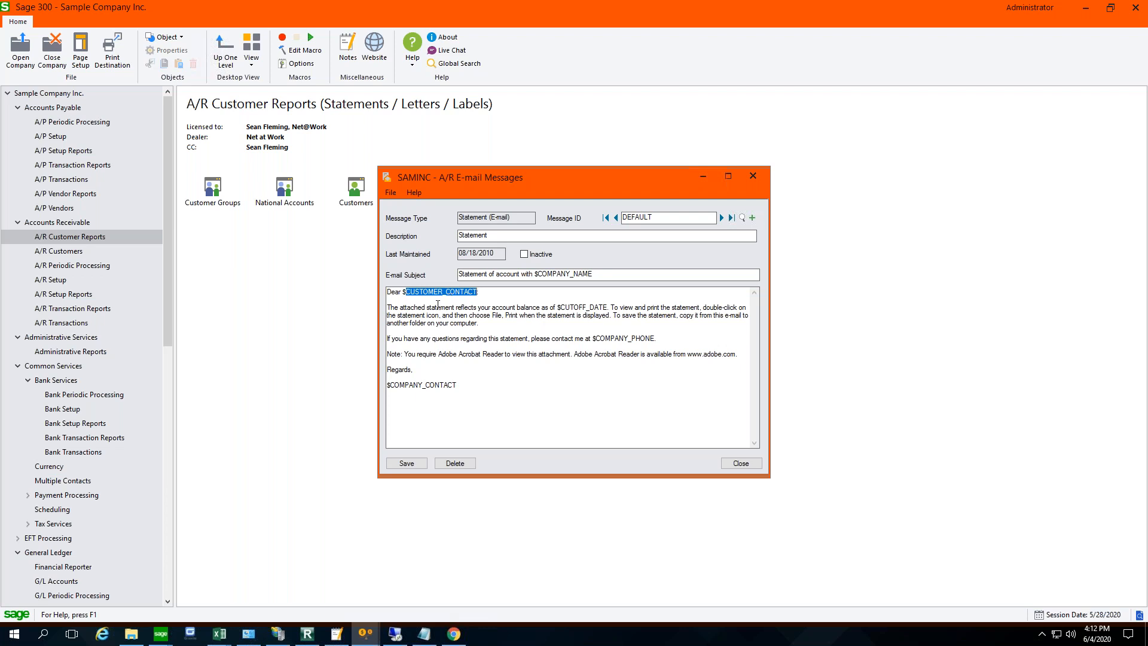
left_click_drag(565, 307, 656, 340)
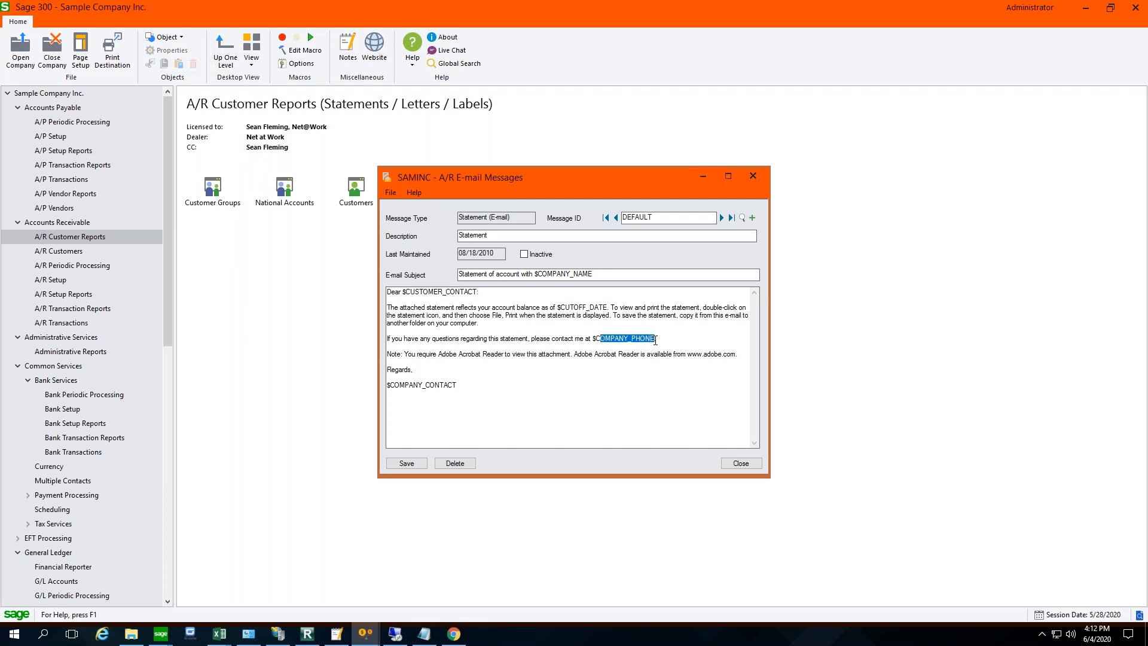
left_click_drag(458, 386, 388, 384)
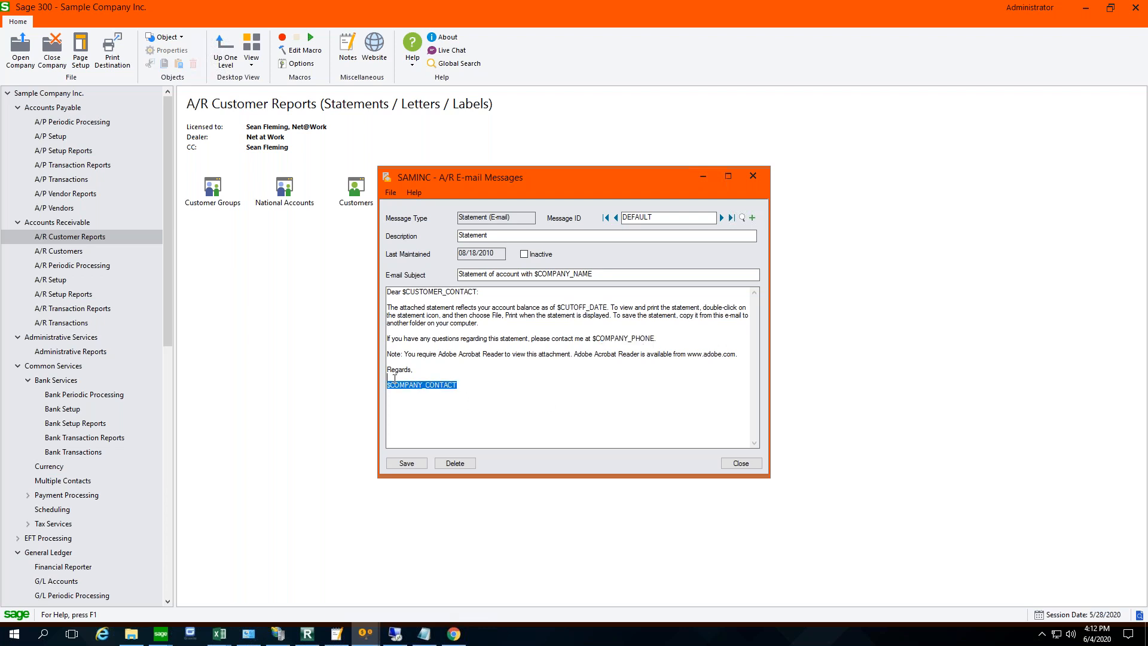
left_click(407, 463)
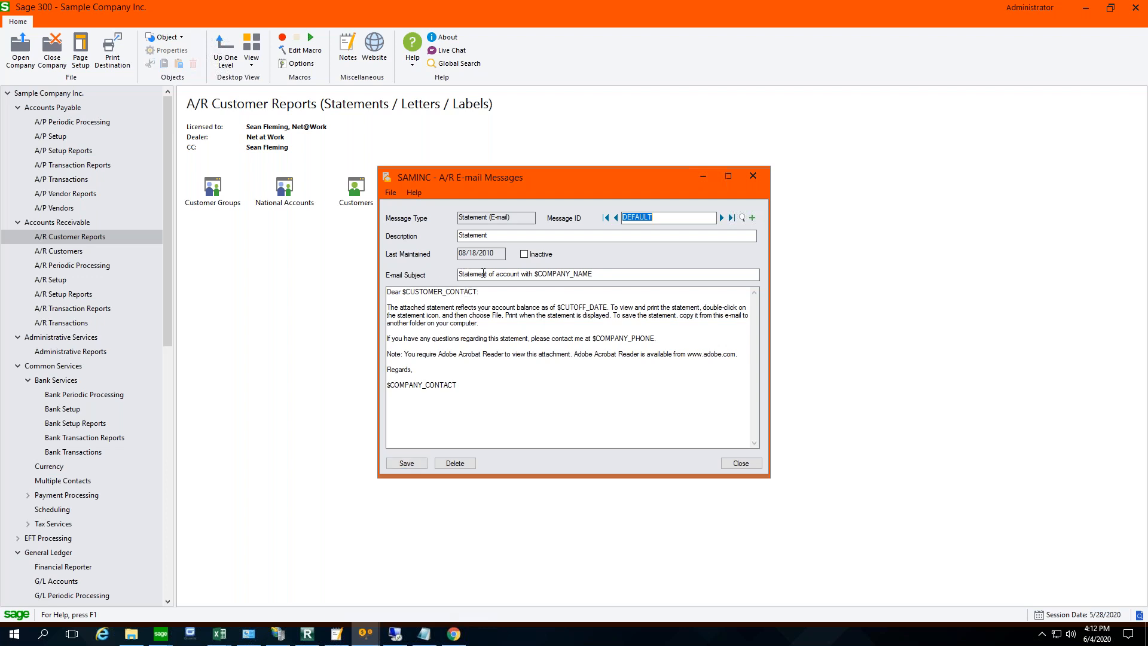
left_click(406, 464)
left_click(741, 464)
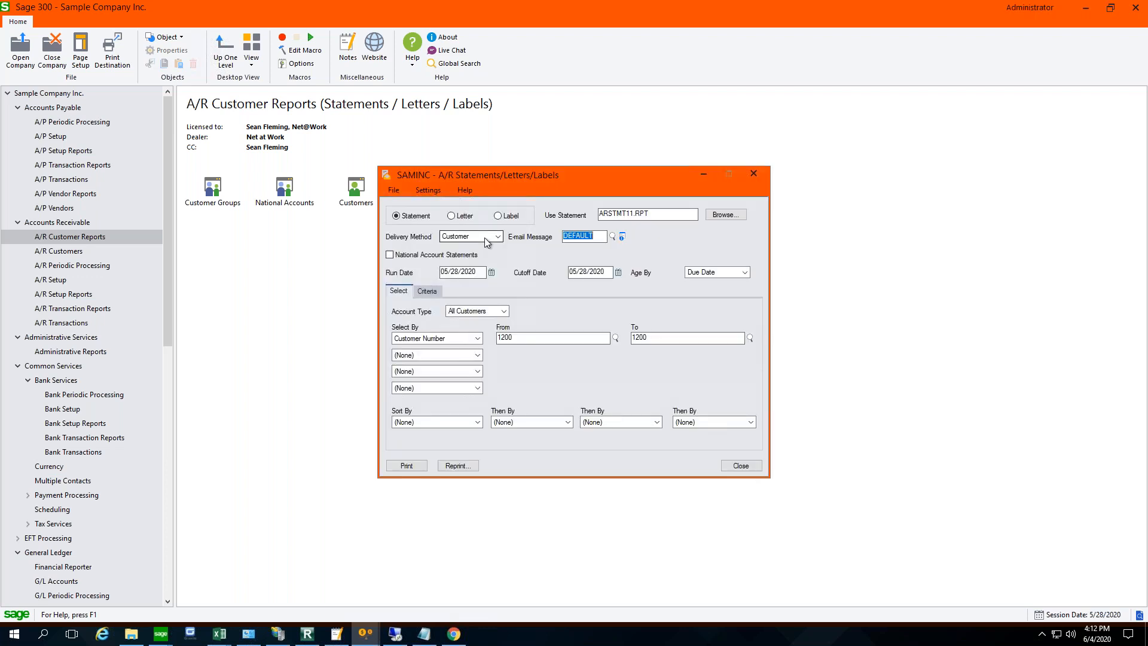
- Send the customer's statement with the DEFAULT e-mail message and answer that the statements were printed successfully
left_click(407, 466)
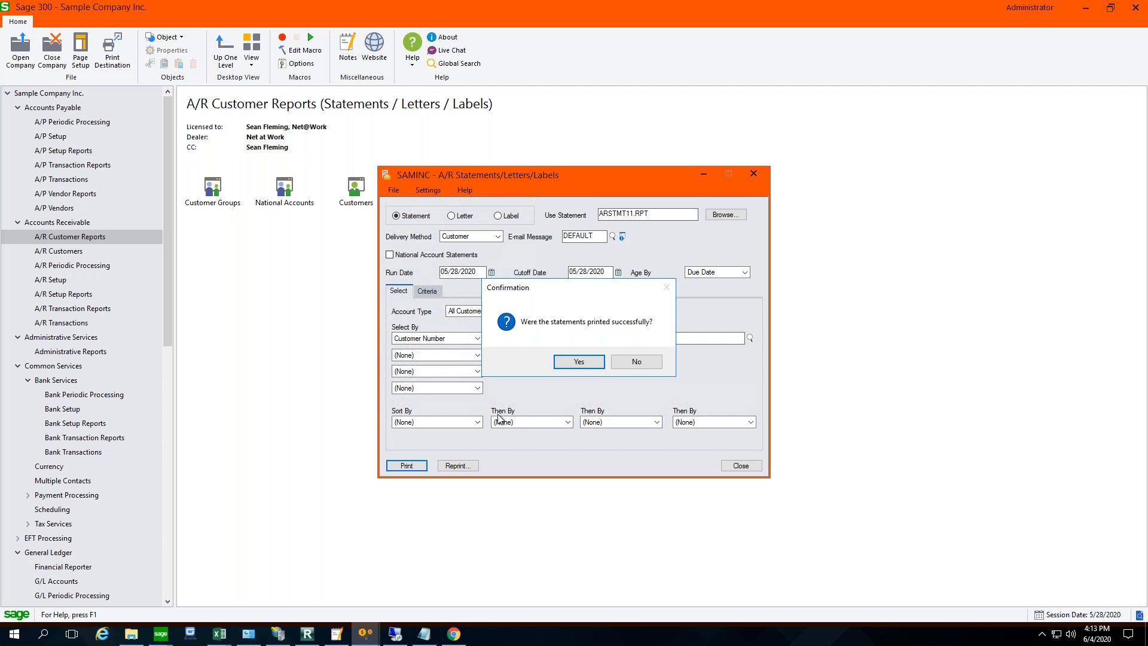
left_click(583, 362)
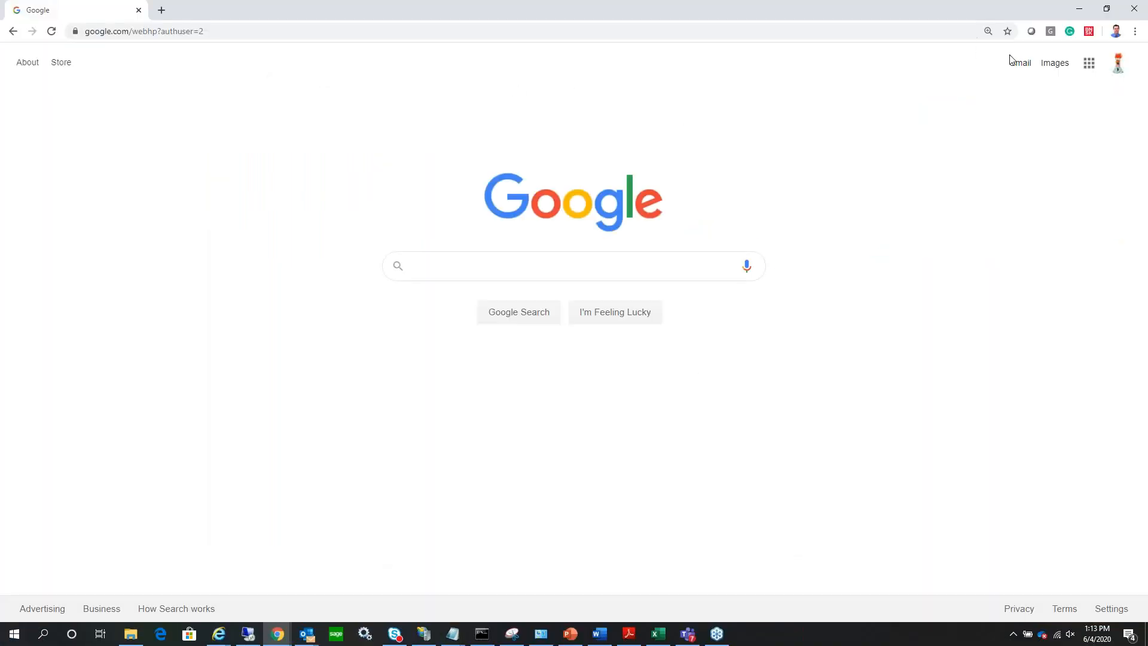
- Switch to Gmail in the browser, view the statement e-mail's ARSTMT11.pdf attachment, and return to Sage 300 to close the statements form
left_click(1017, 64)
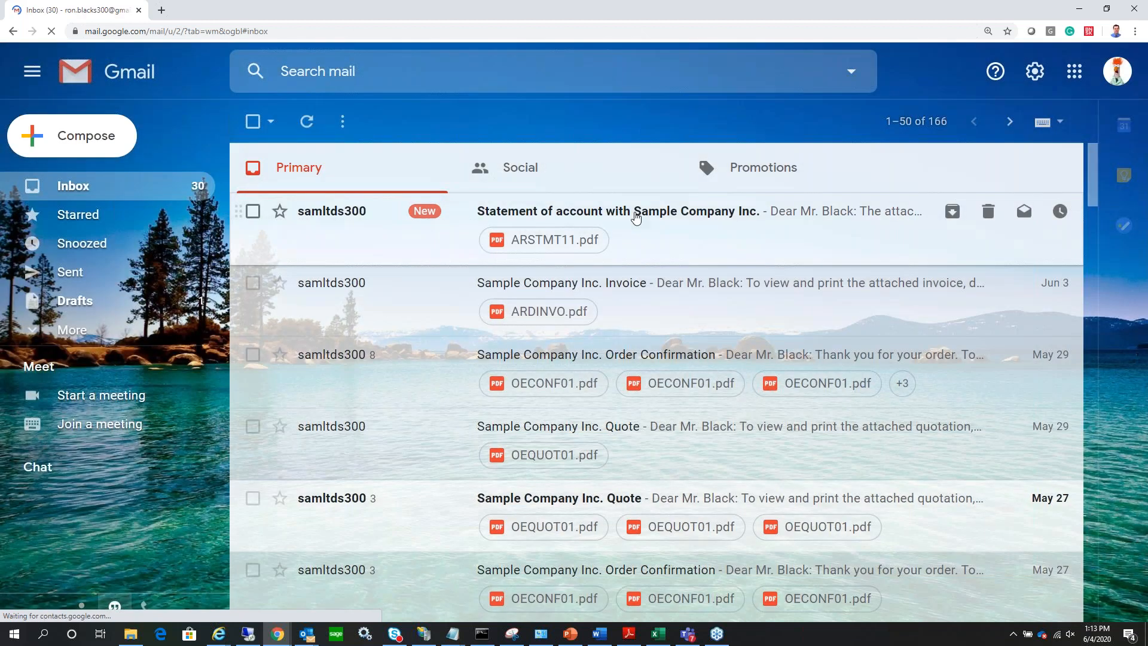
left_click(636, 218)
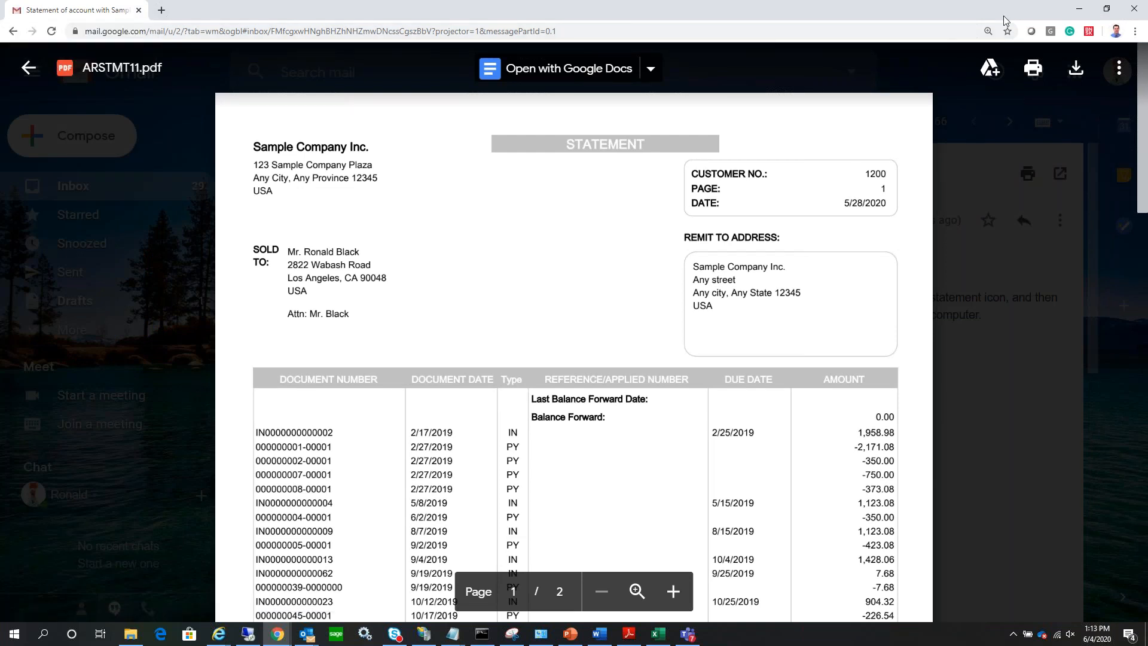
left_click(28, 67)
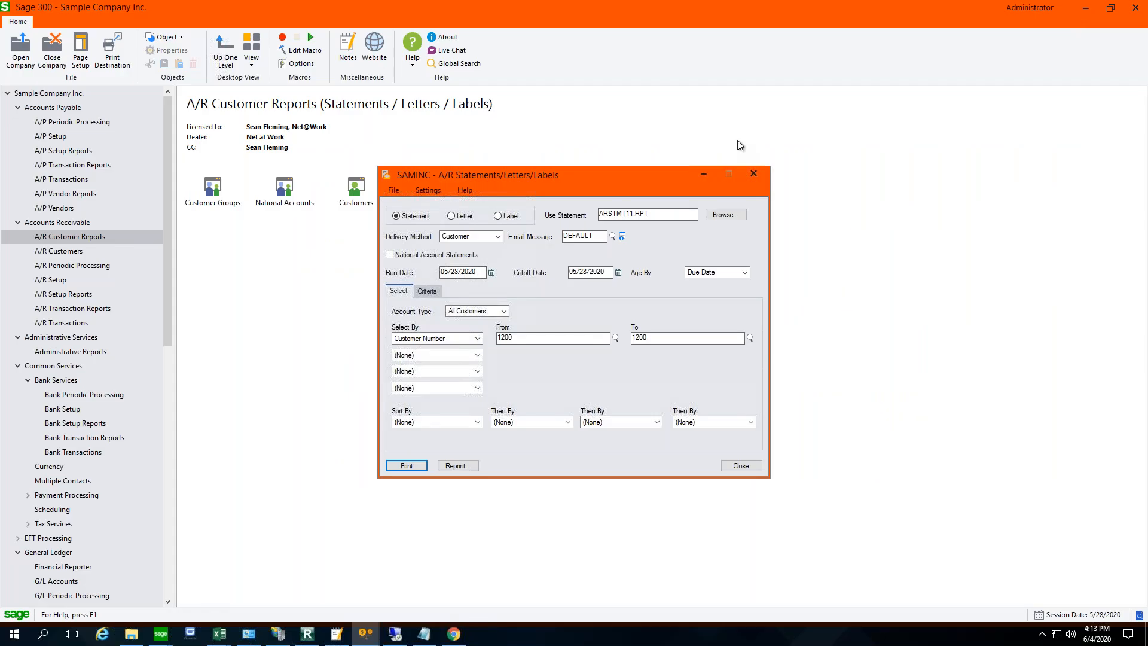
left_click(740, 466)
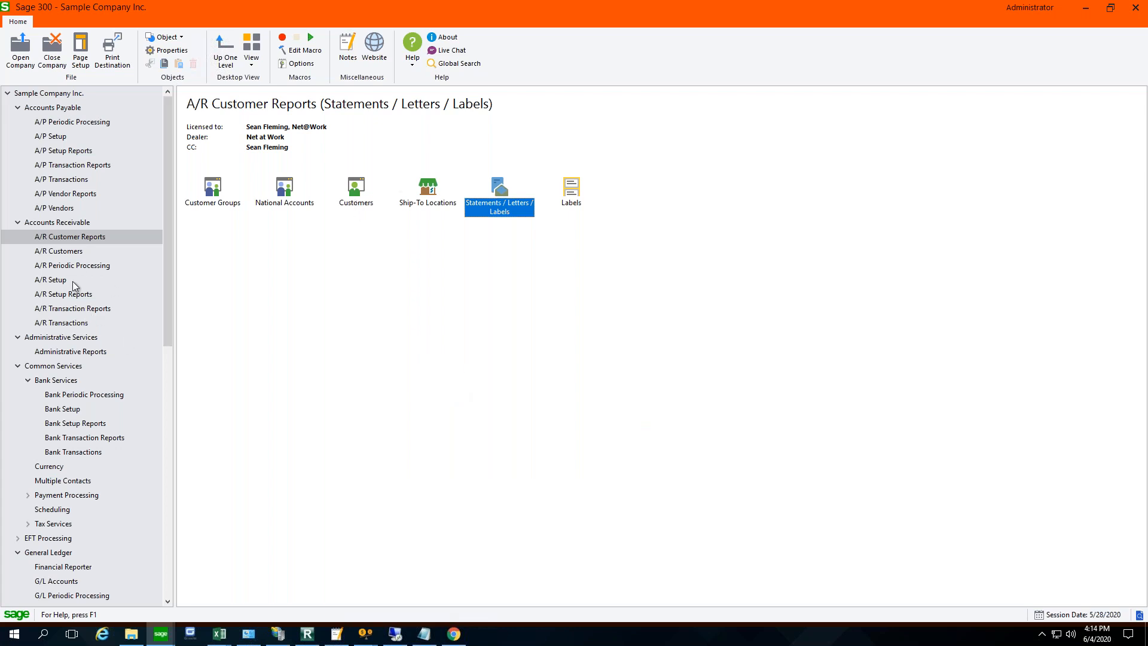
- Reopen the customer's record in A/R Customers, review the order-entry document columns for its contacts, and close the record
left_click(354, 202)
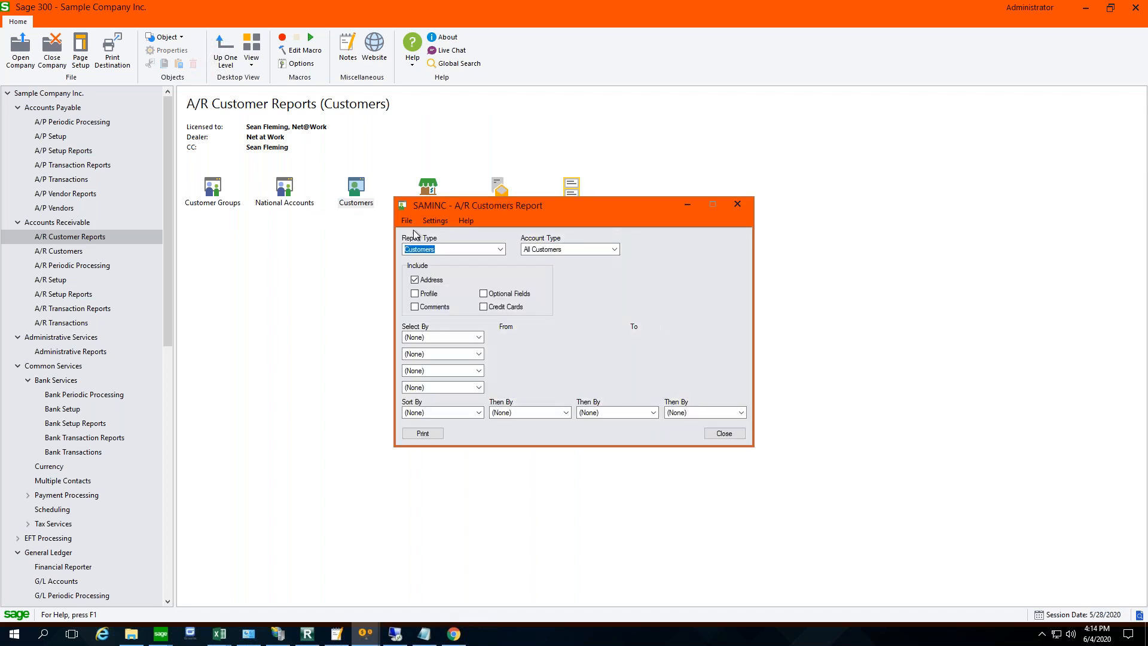
left_click(735, 433)
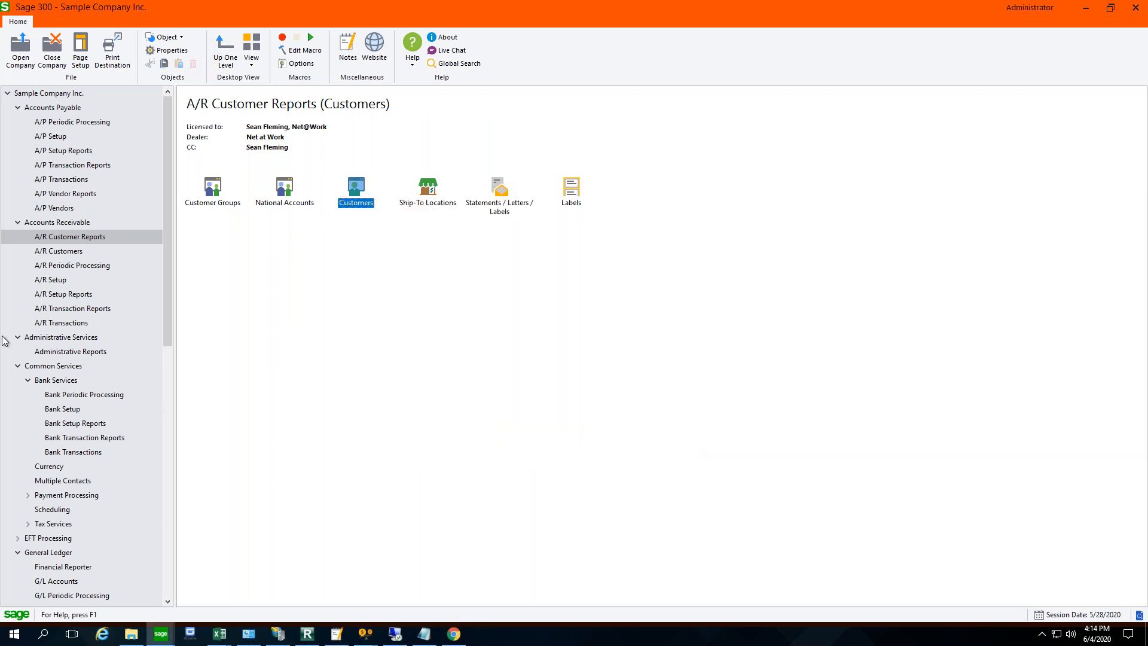
left_click(63, 251)
double_click(358, 195)
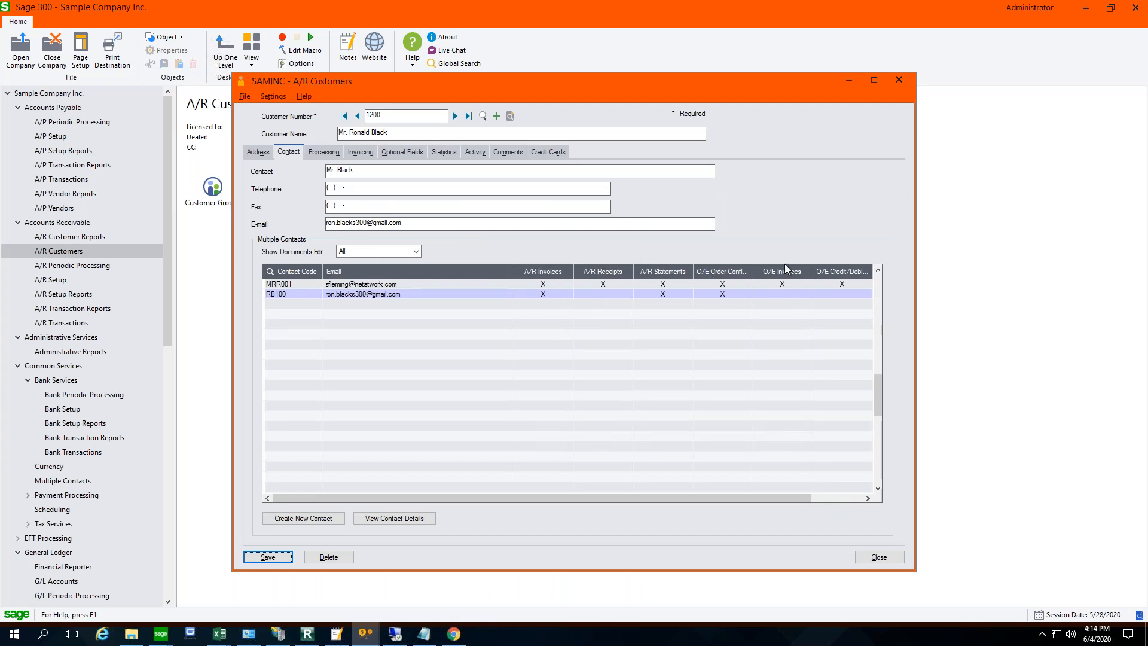
left_click_drag(802, 494, 888, 491)
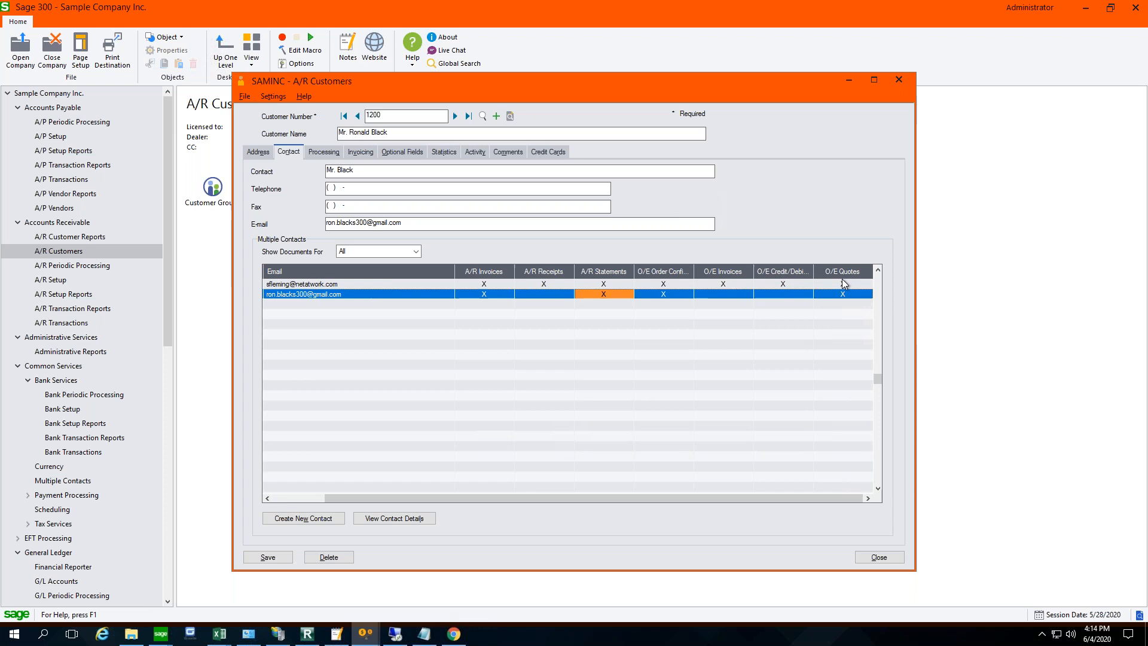
left_click(884, 560)
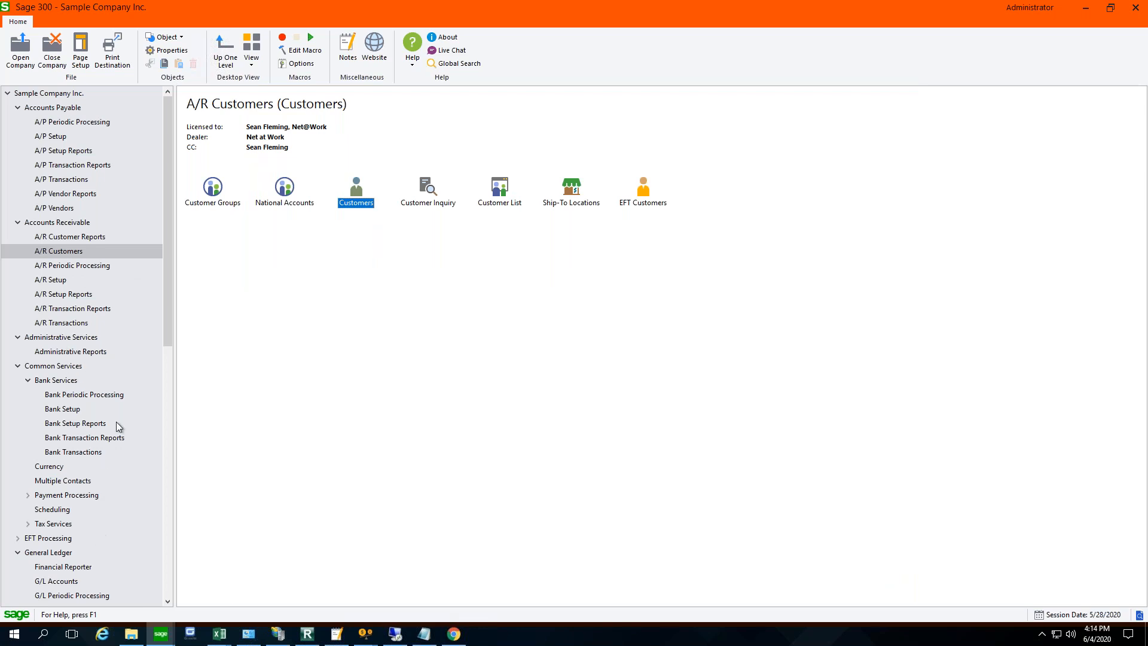
- Open the O/E Invoices form and choose the customer's 6/3/2020 invoice as the From Invoice, filtering the finder by customer number
left_click(167, 486)
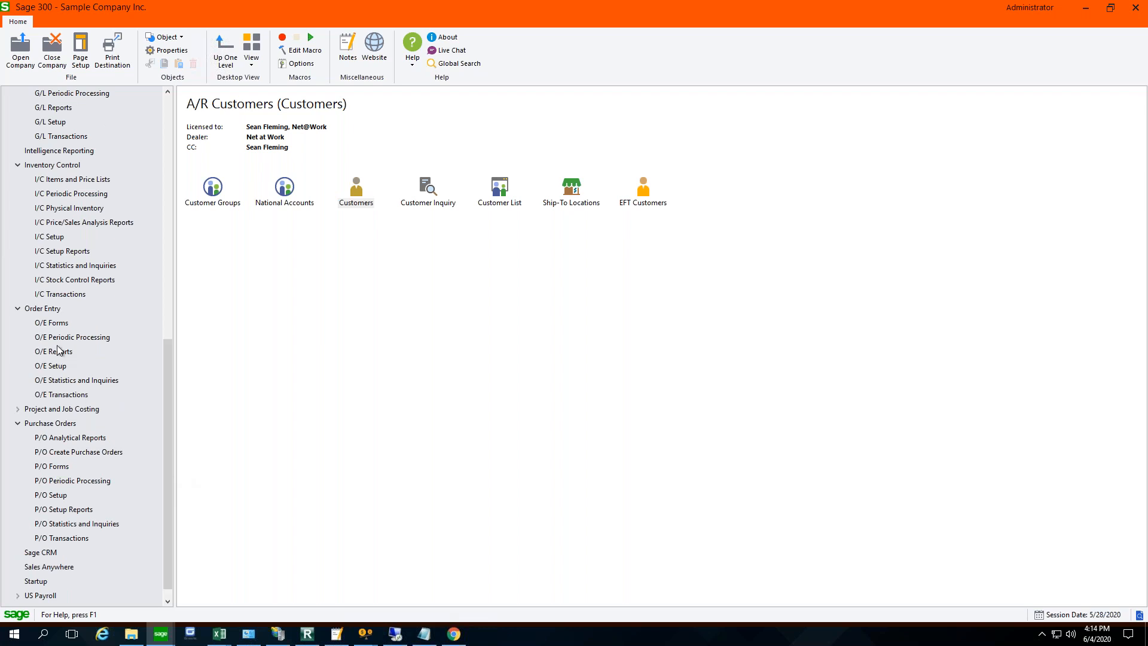
left_click(58, 325)
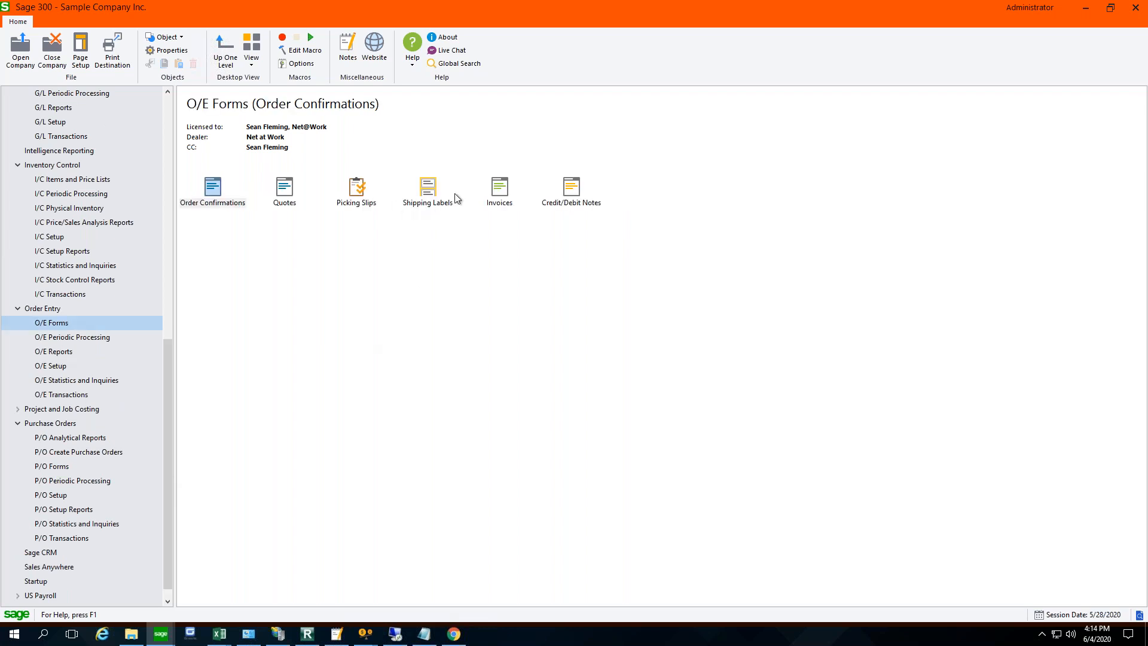
double_click(500, 188)
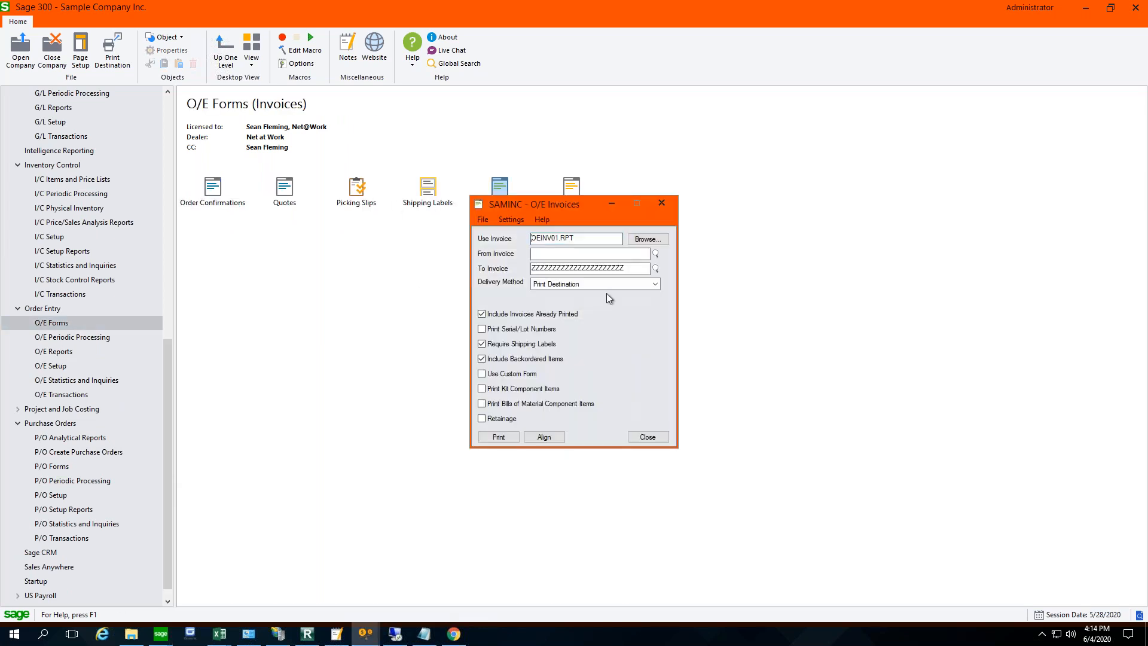
left_click(656, 268)
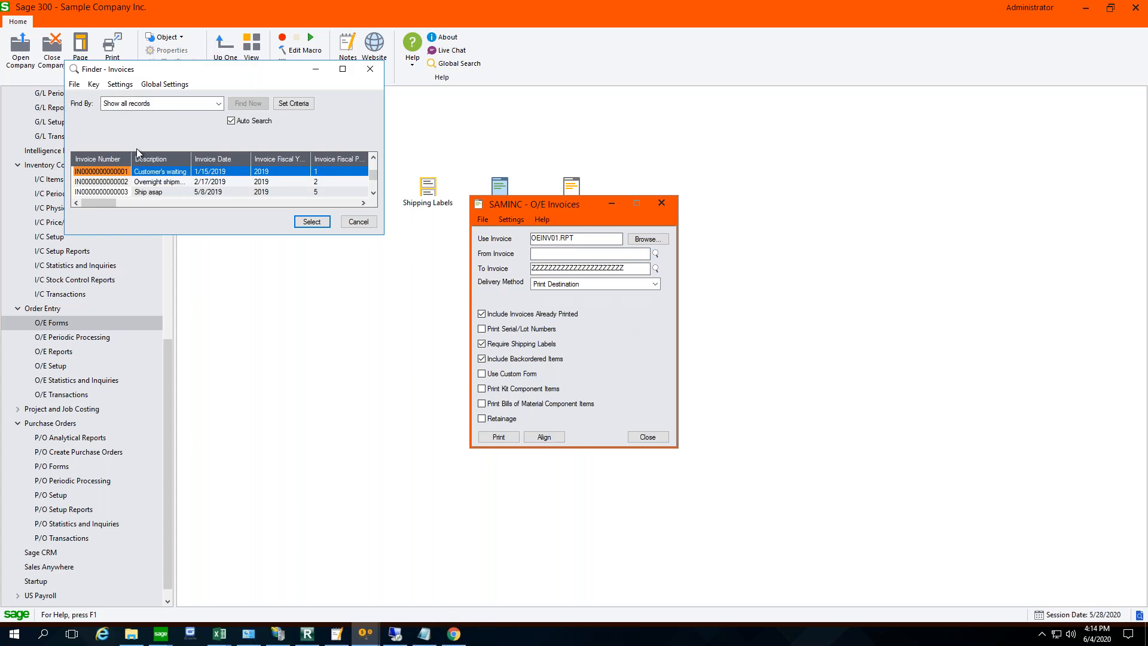
left_click(218, 104)
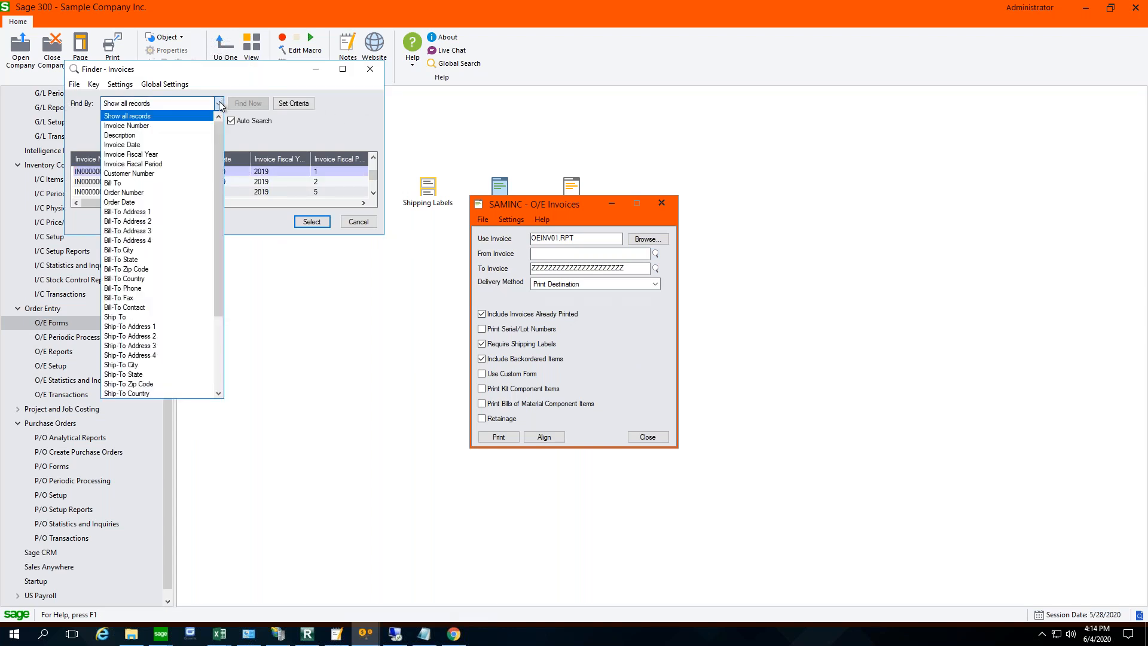
left_click(151, 174)
type("1200")
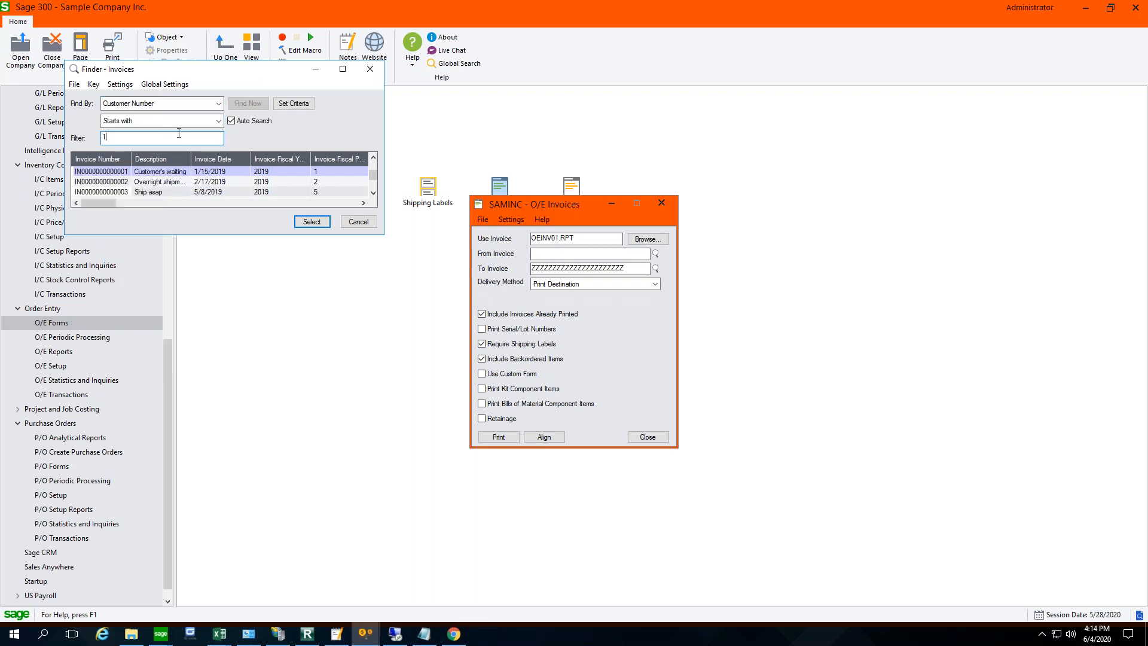
left_click(342, 69)
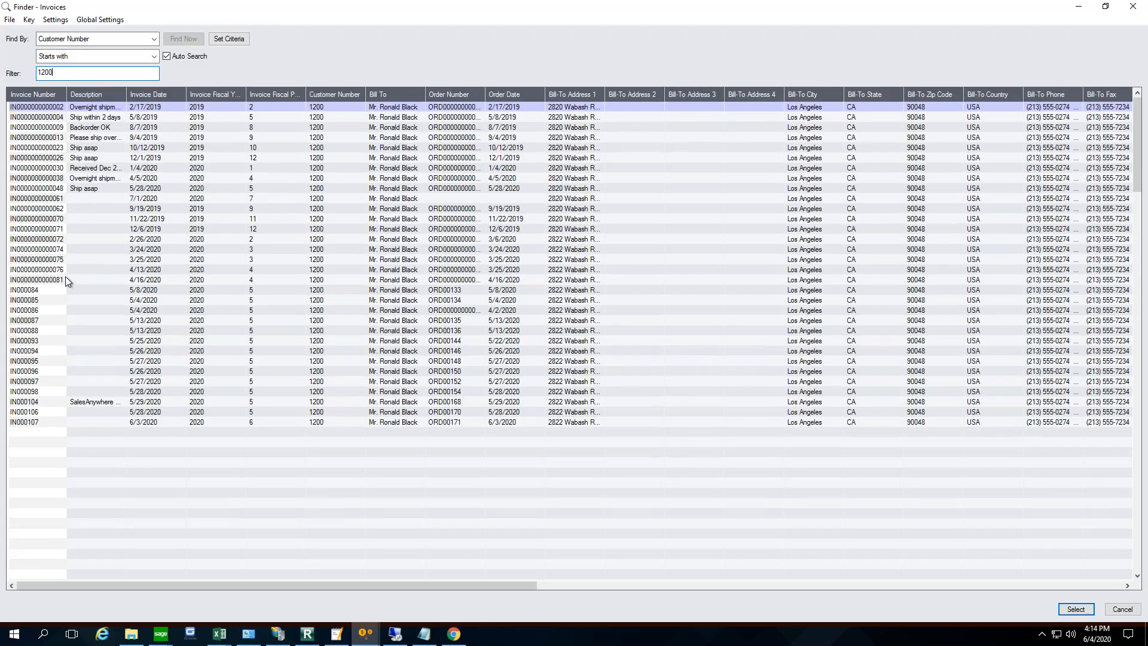
double_click(124, 422)
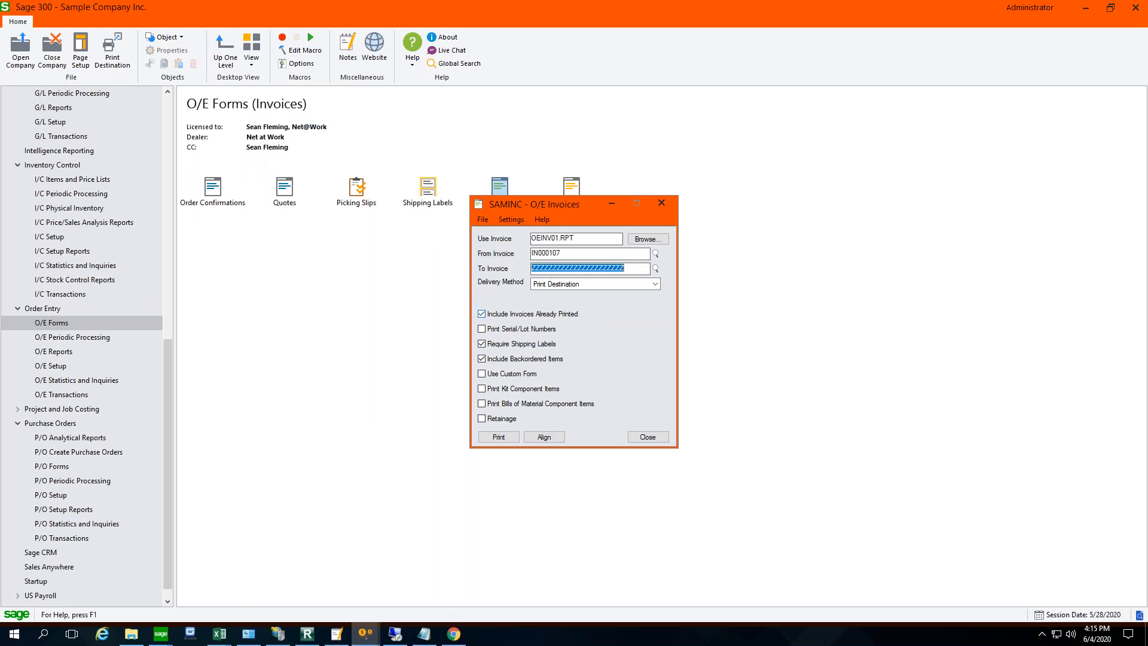
- Copy the From Invoice number into the To Invoice field and set the Delivery Method to Customer
left_click_drag(564, 253, 530, 263)
key("ctrl+c")
double_click(556, 268)
key("ctrl+v")
left_click(594, 286)
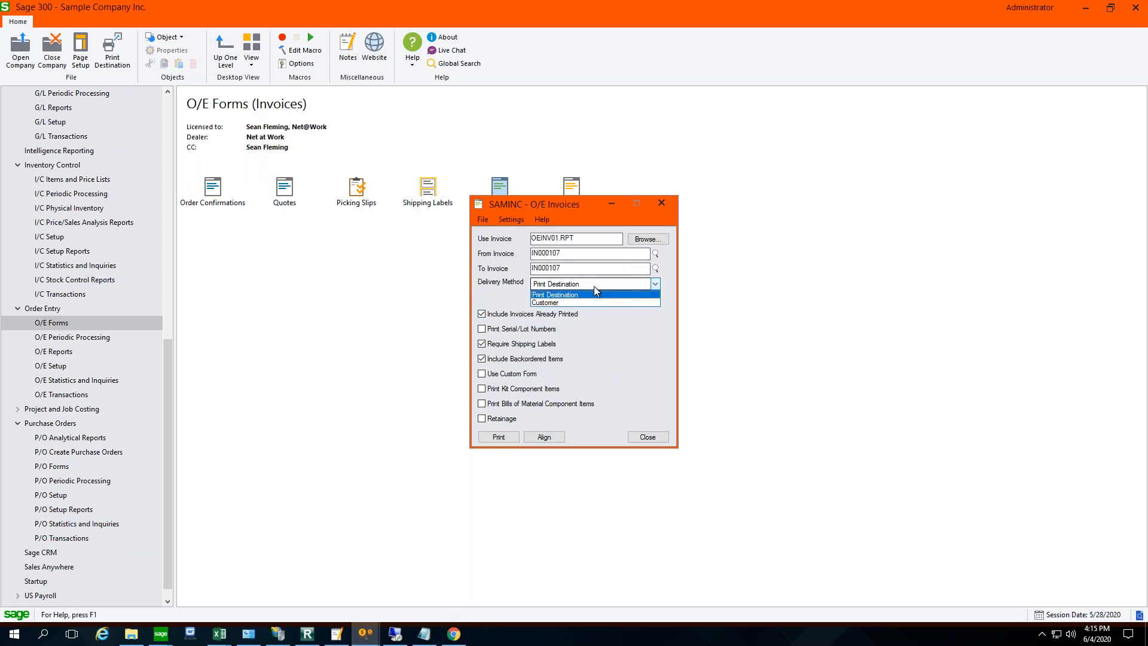
left_click(574, 303)
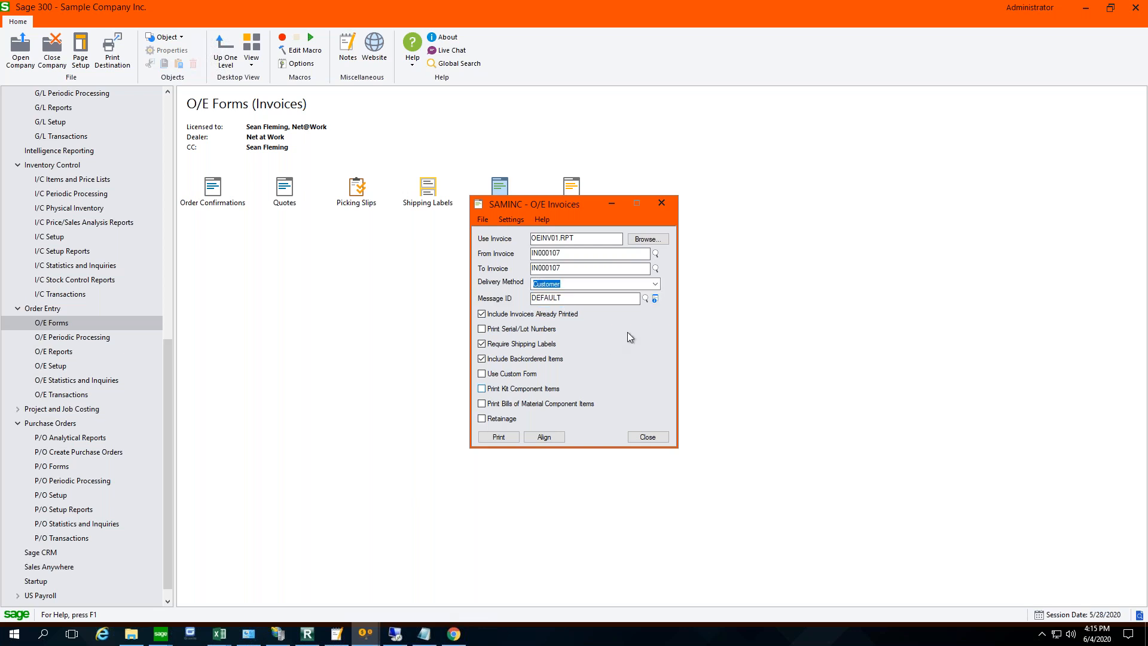
- Review the DEFAULT invoice e-mail message with its subject and body variables, and close it
key("Tab")
left_click(656, 298)
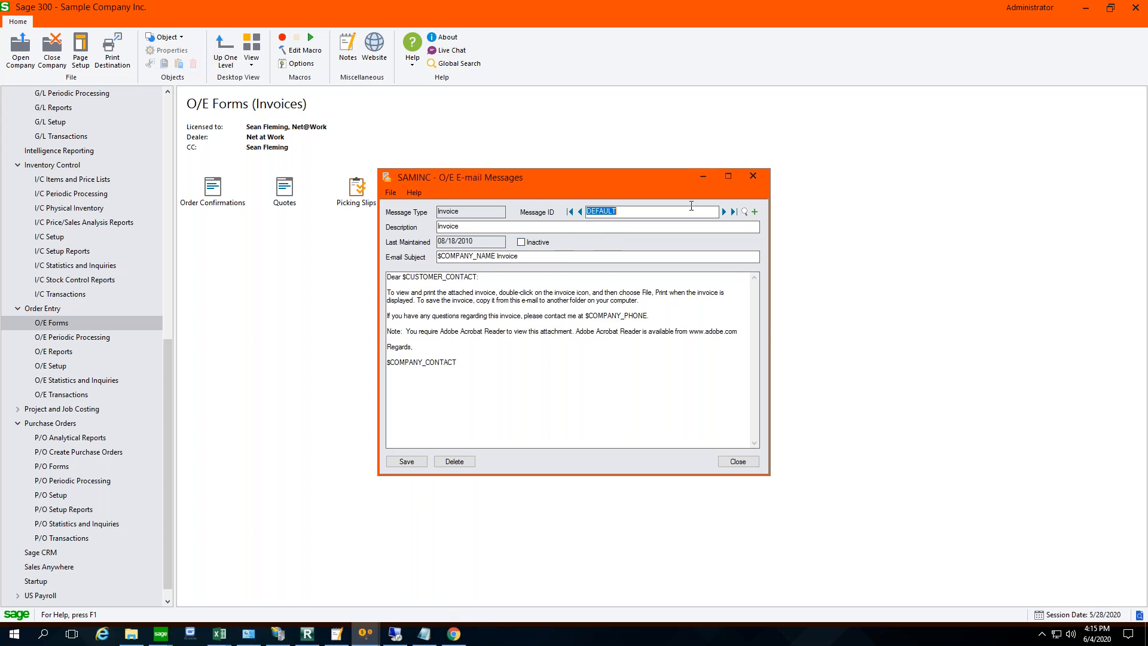
left_click(753, 177)
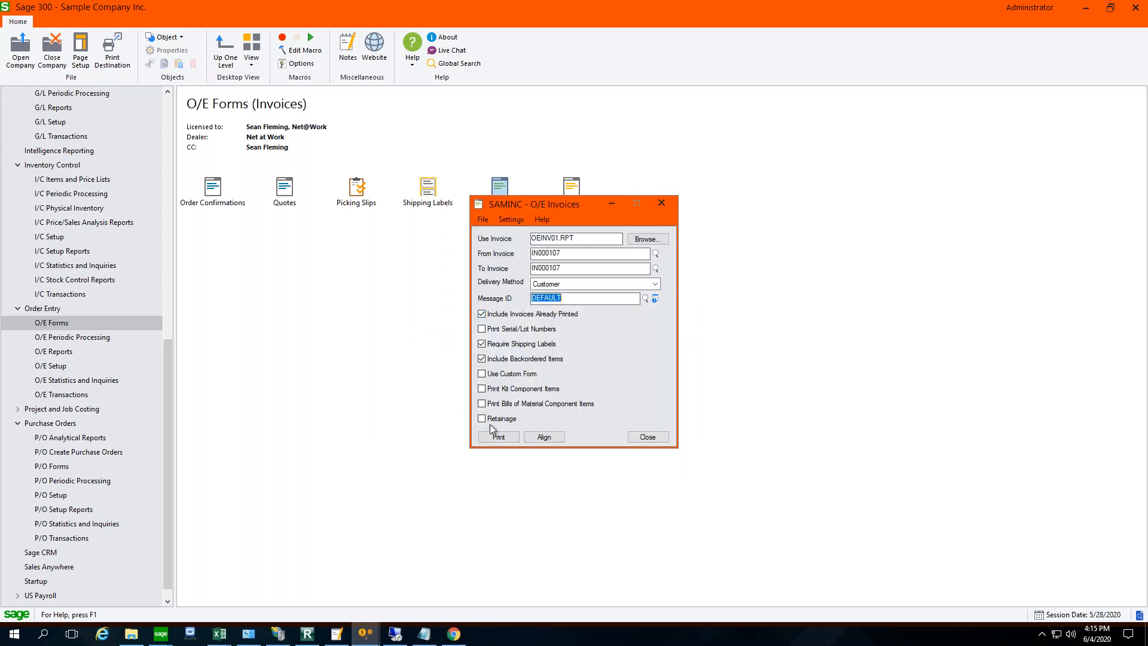
- Send the selected invoice to the customer with the DEFAULT e-mail message and close the O/E Invoices form
left_click(499, 438)
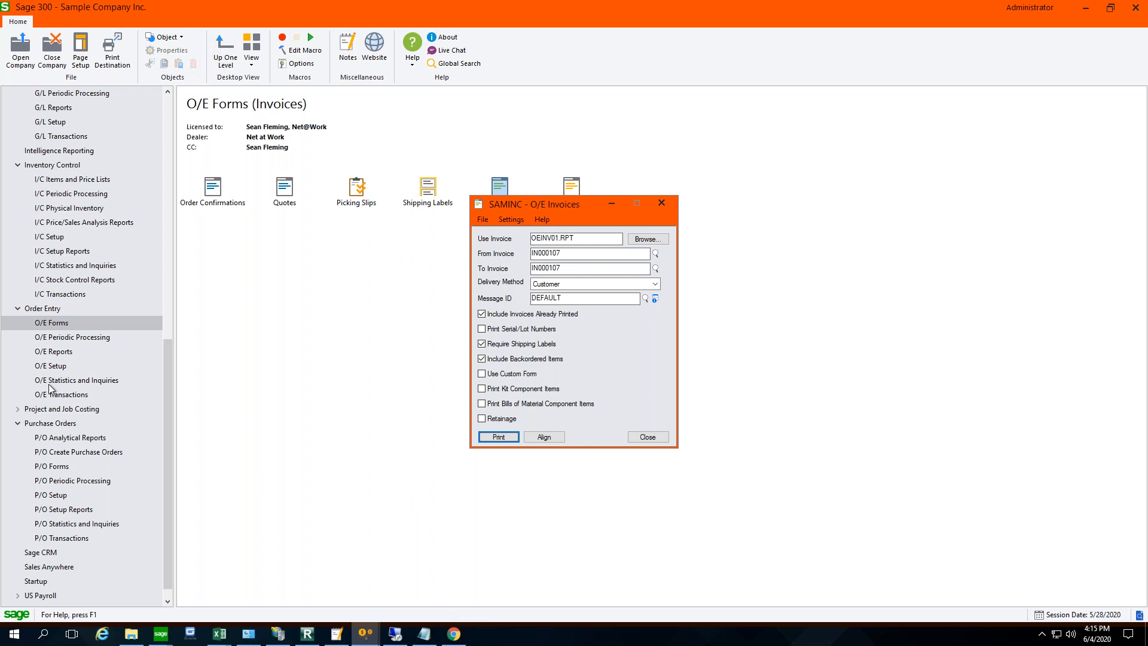
left_click(504, 440)
left_click(648, 437)
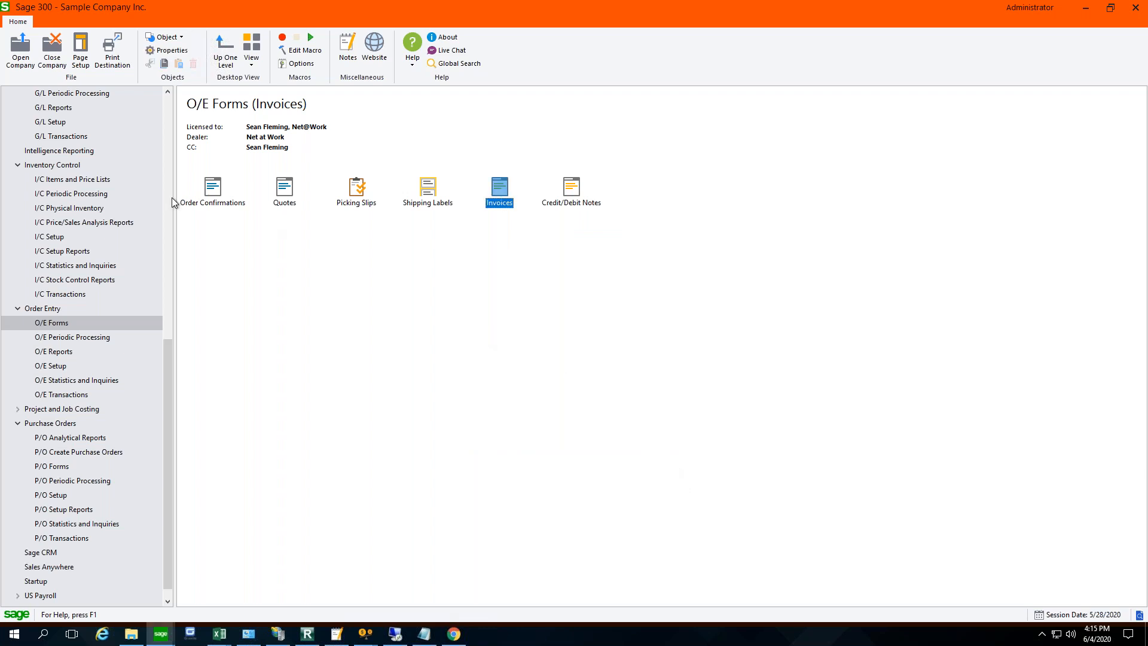
- Open the Item Valuation report under I/C Stock Control Reports and set it to use Location Detail Costs
left_click(167, 135)
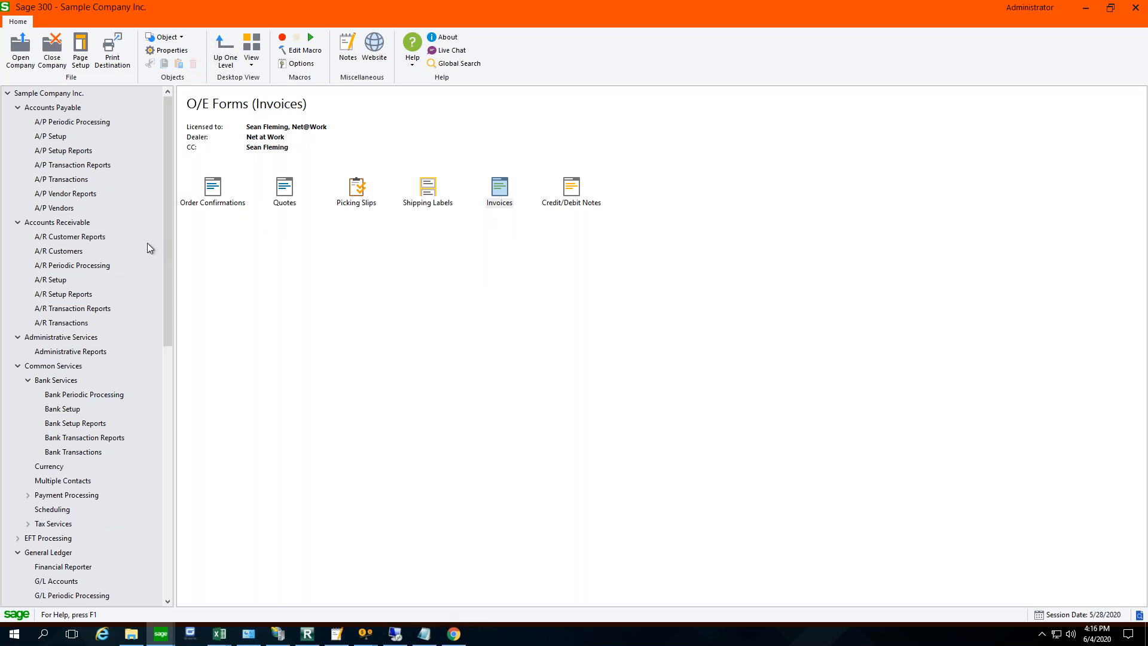
left_click(168, 512)
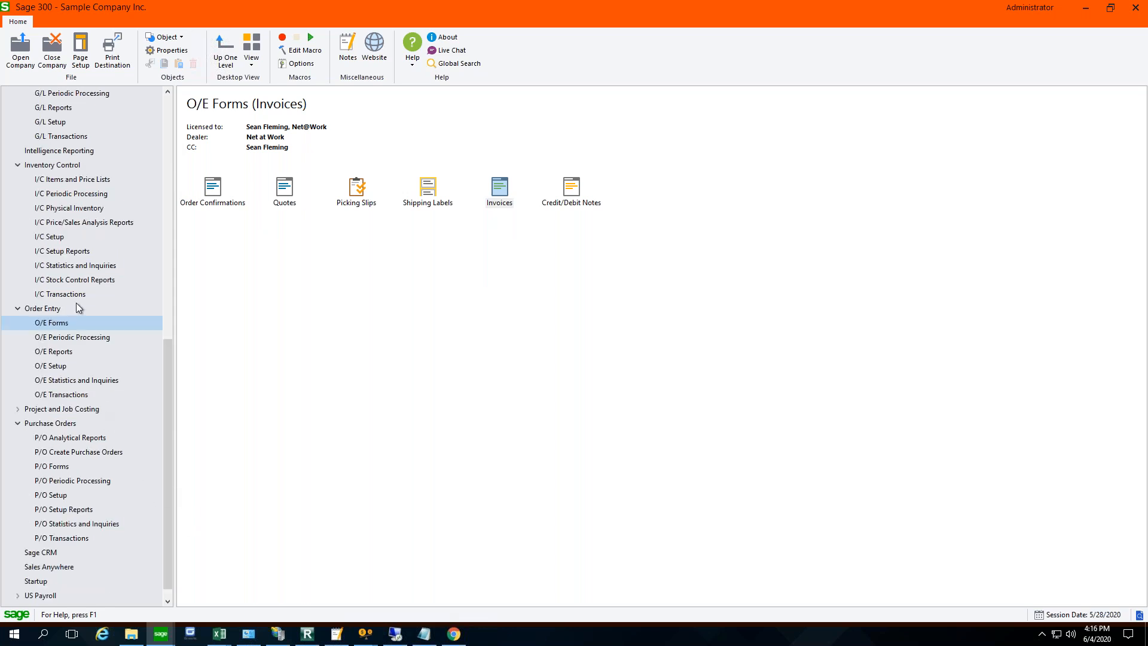
left_click(63, 294)
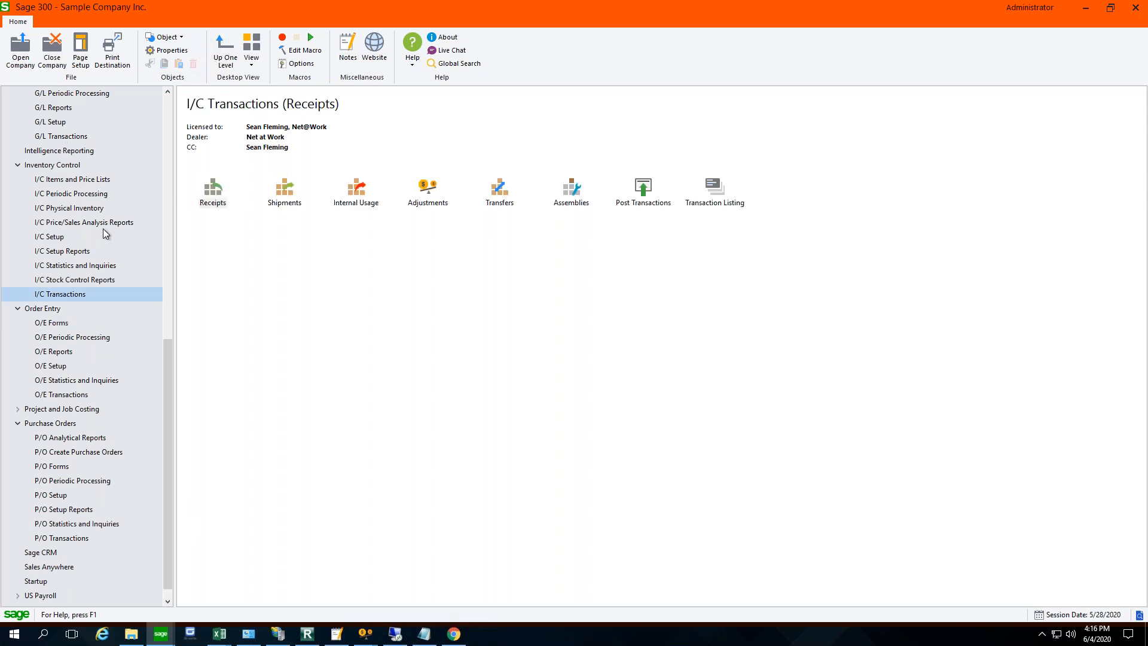
left_click(87, 281)
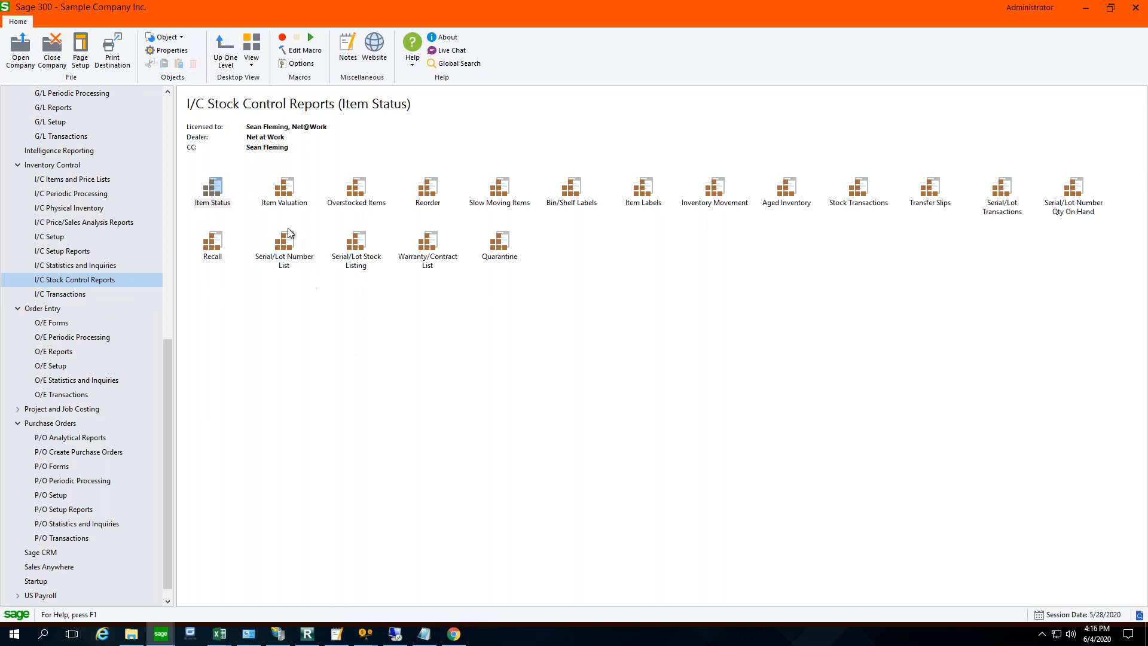
double_click(282, 199)
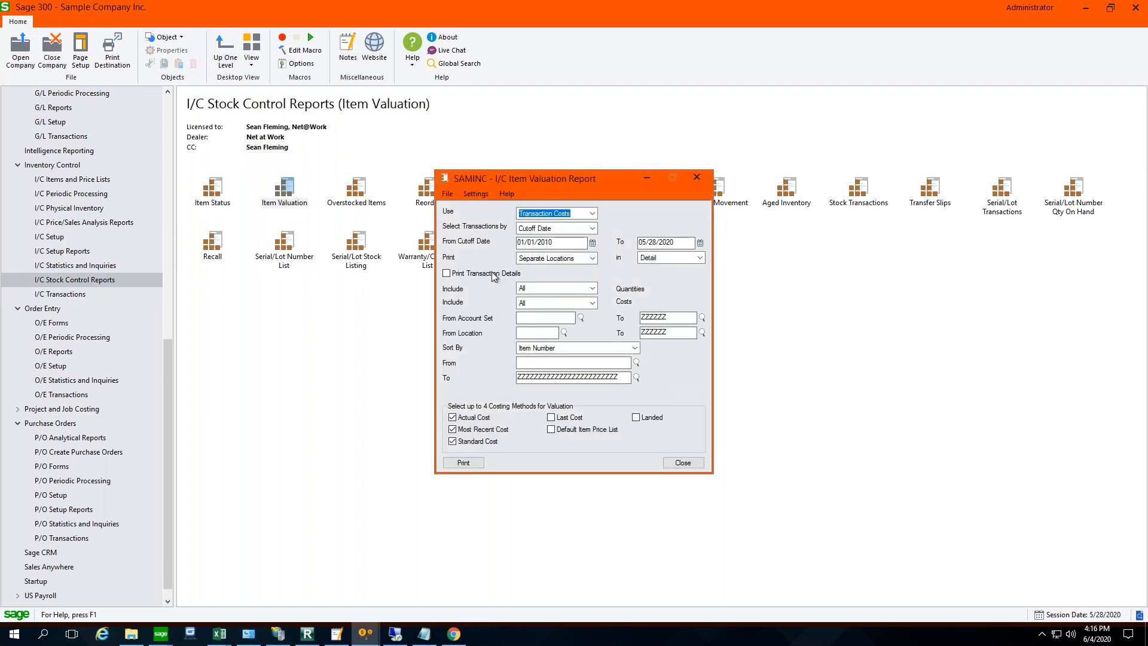
left_click(592, 214)
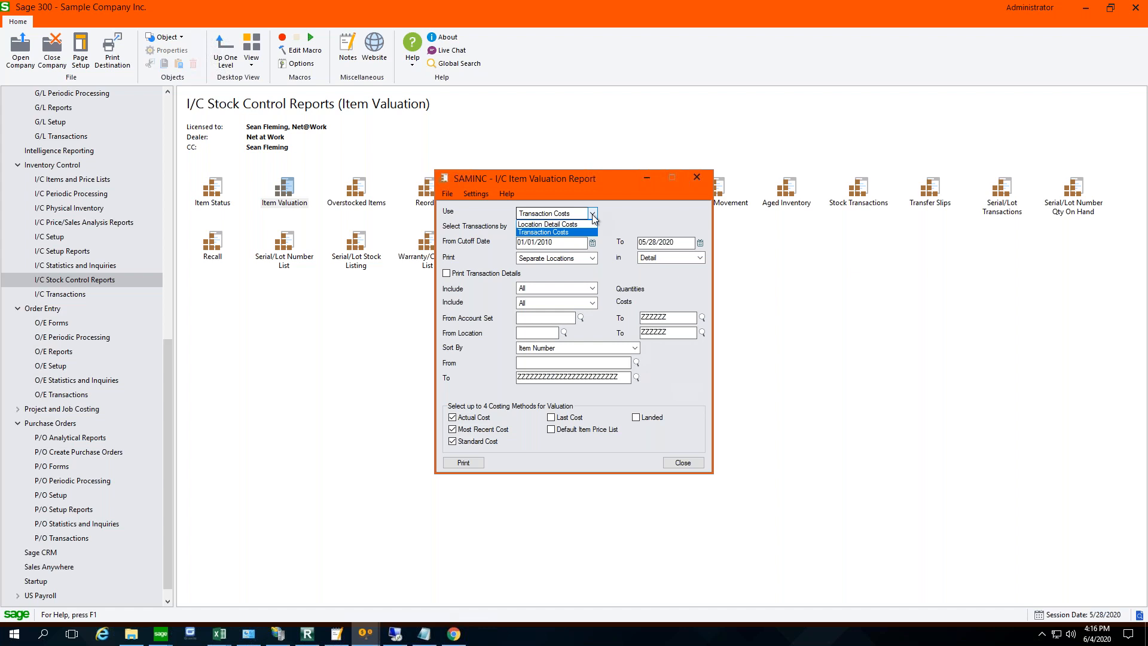
left_click(573, 225)
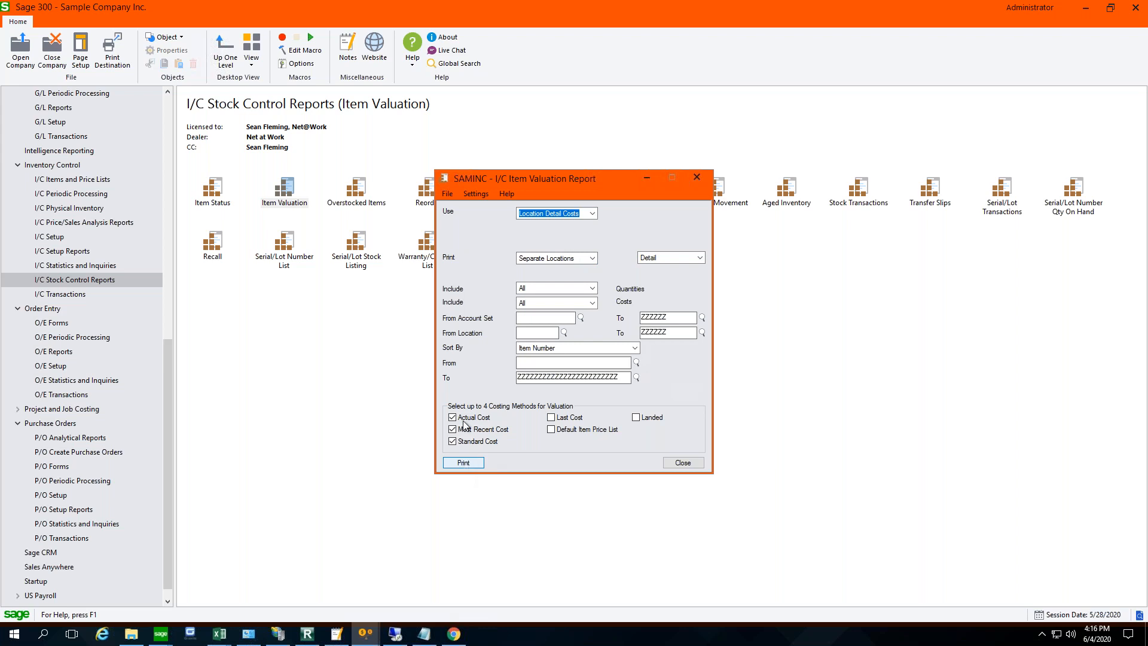
- Print the Item Valuation report to a preview by separate locations in detail
left_click(448, 194)
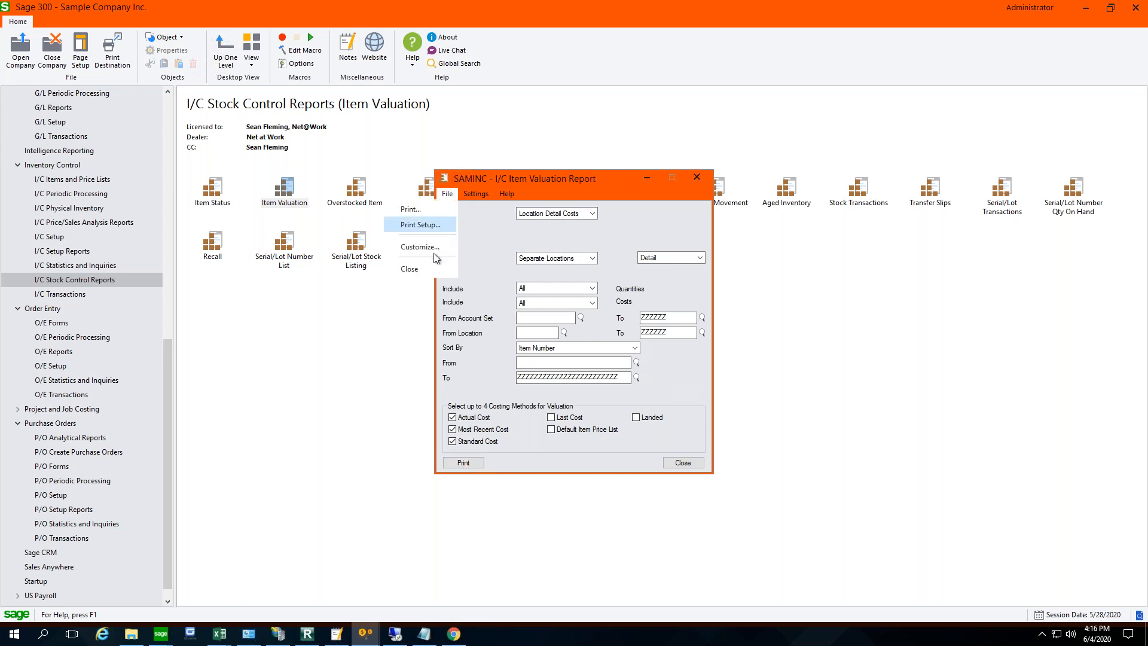
left_click(464, 462)
left_click(464, 462)
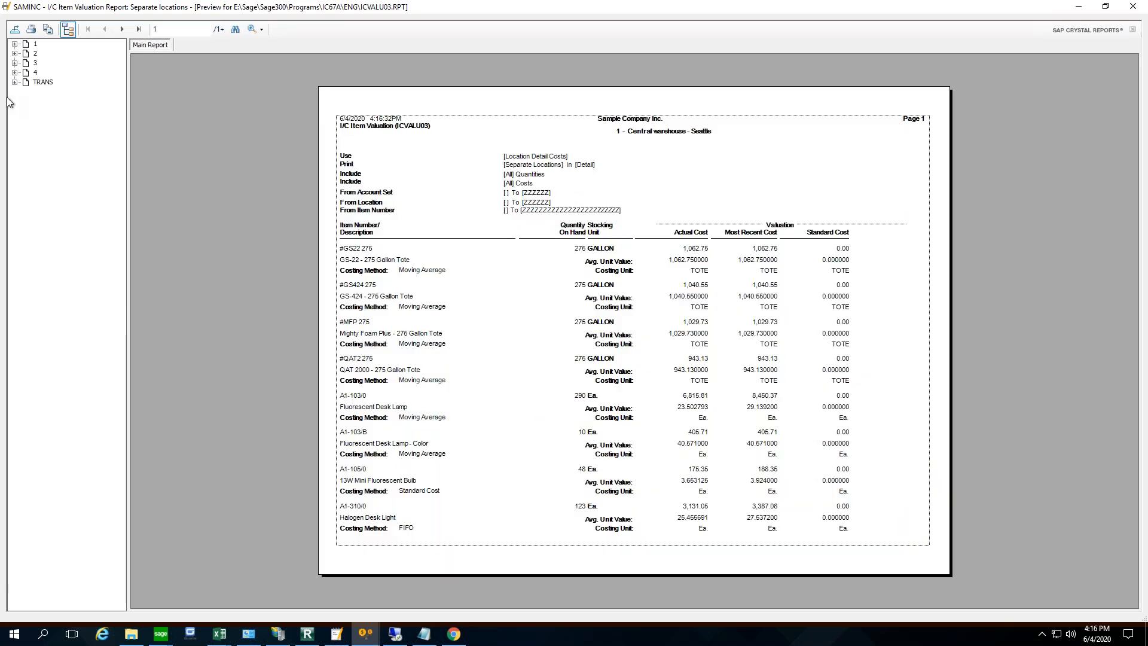
- Export all pages of the previewed valuation report in Adobe Acrobat (PDF) format with E-mail as the destination
left_click(15, 28)
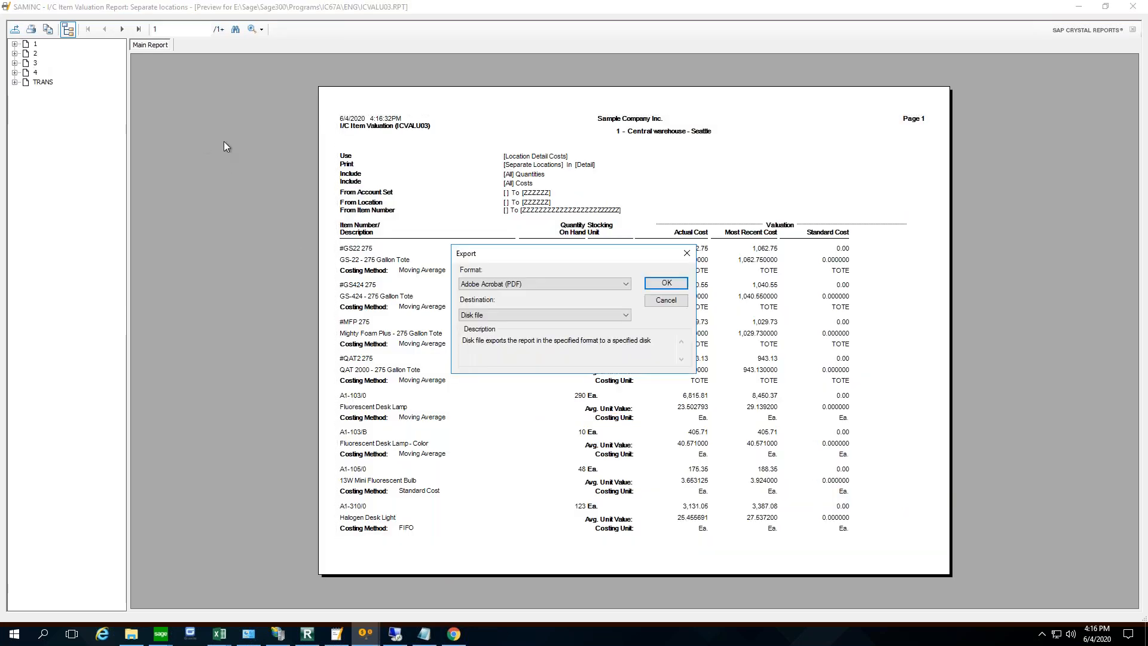
left_click(583, 284)
left_click(583, 285)
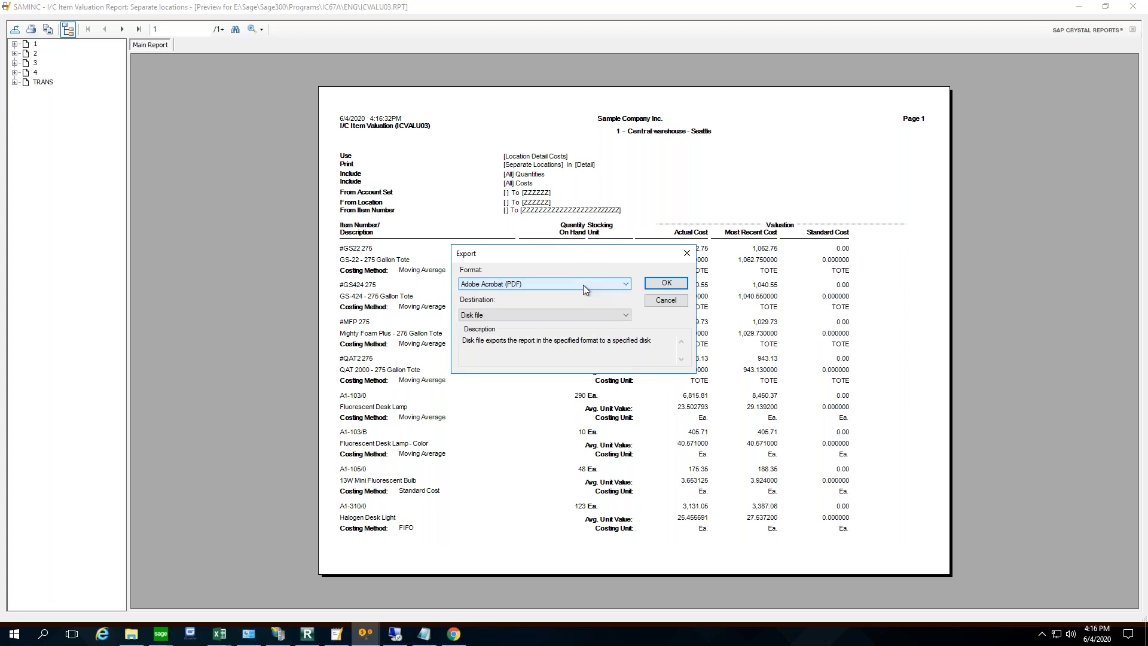
left_click(549, 313)
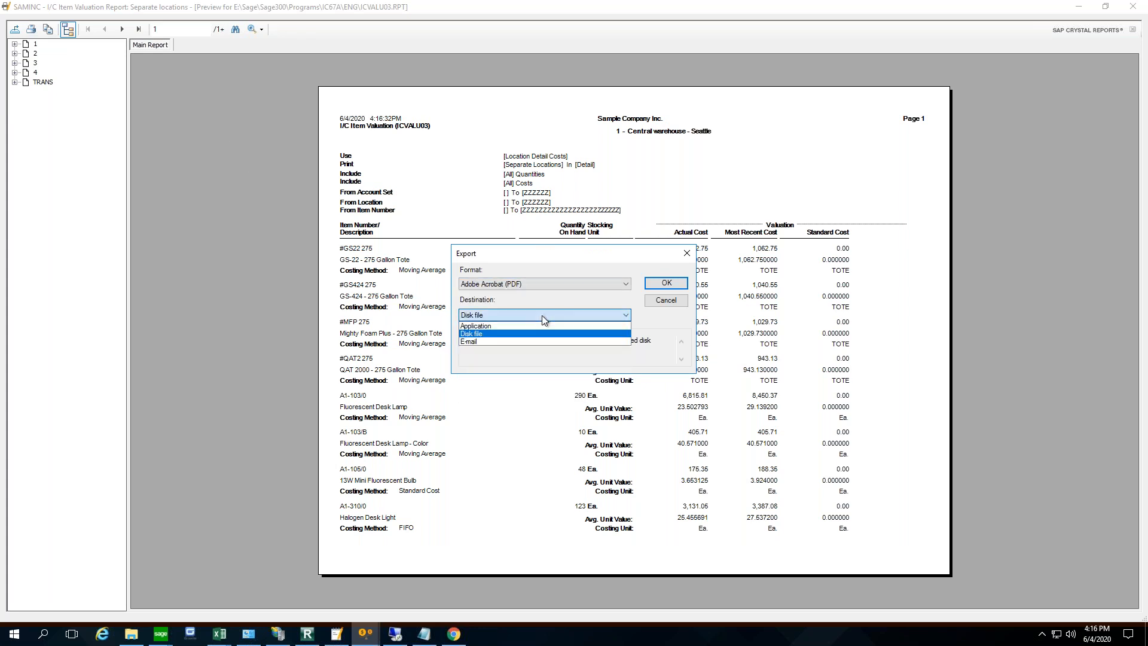
left_click(487, 342)
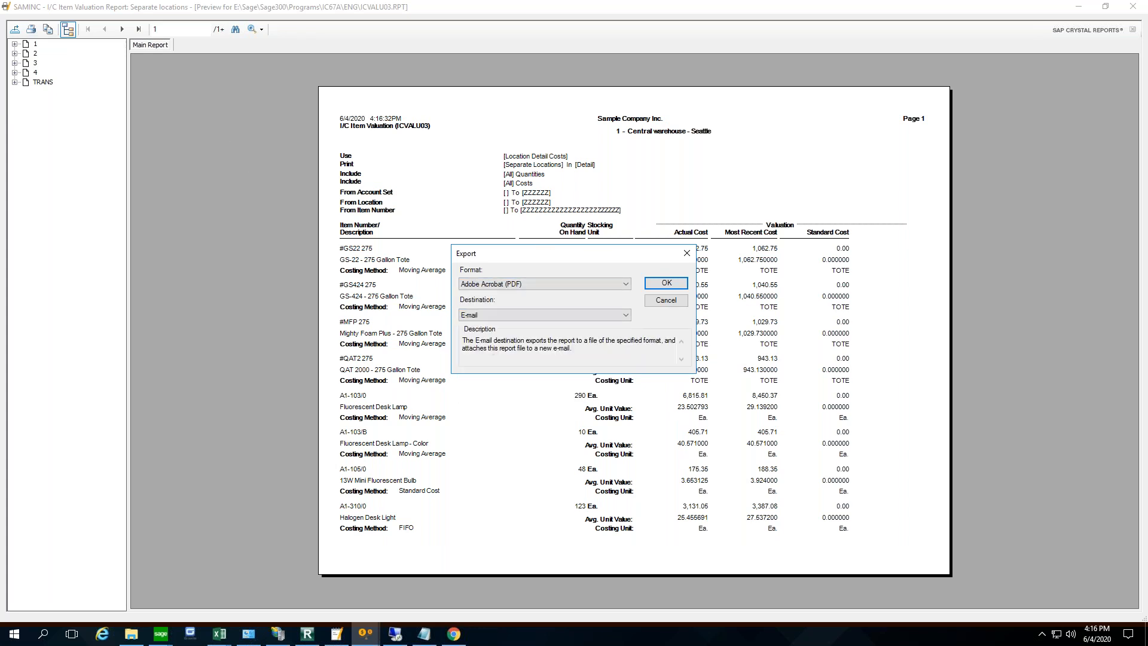
left_click(673, 289)
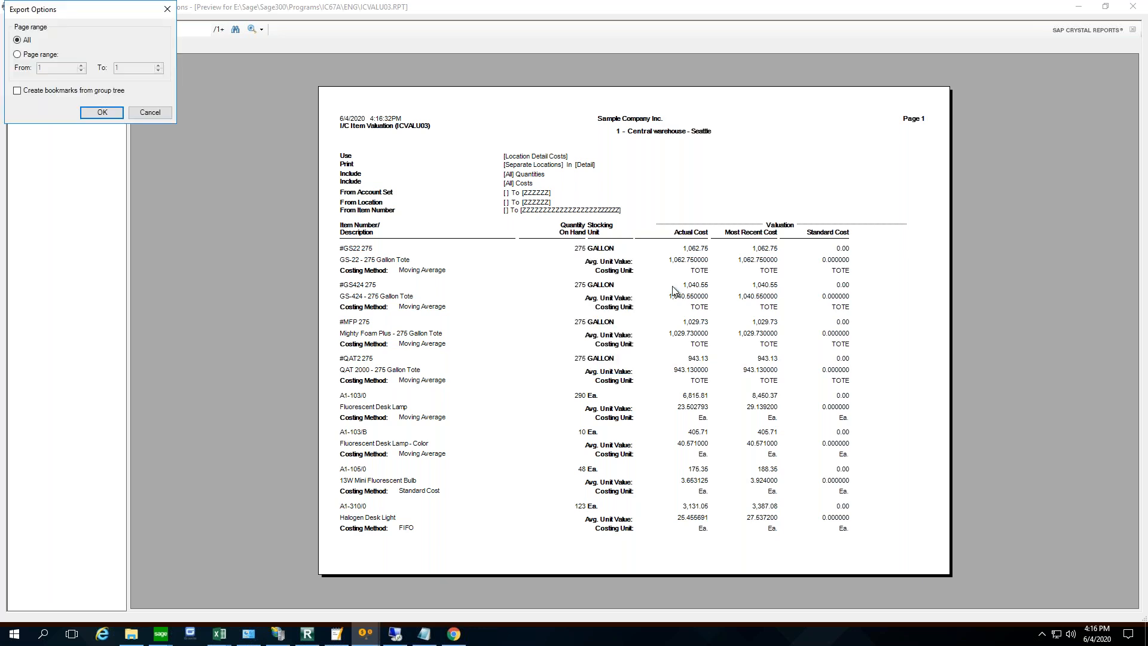
left_click(101, 109)
left_click(103, 112)
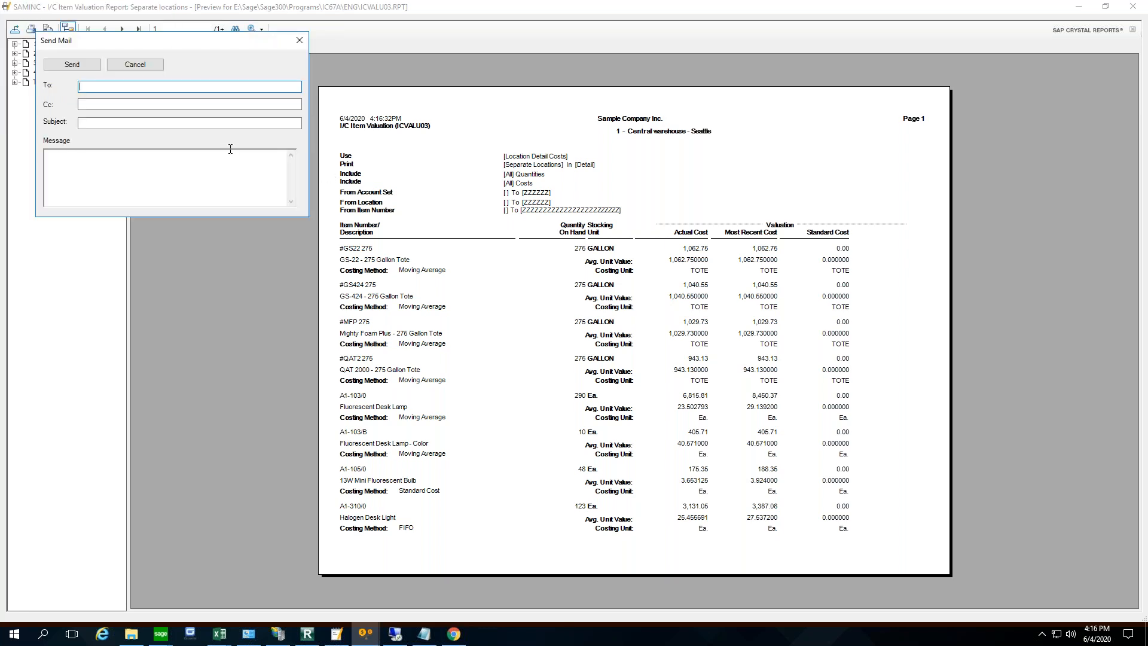
- Address the outgoing report e-mail by entering the recipient's e-mail address in the To field
left_click_drag(185, 41, 522, 110)
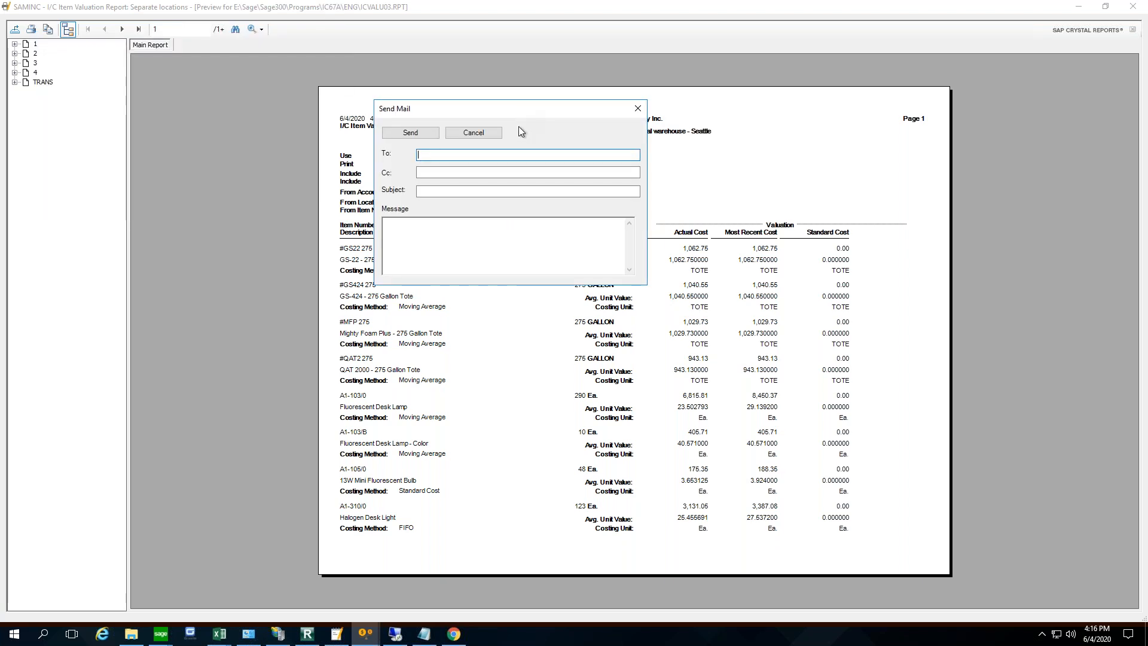
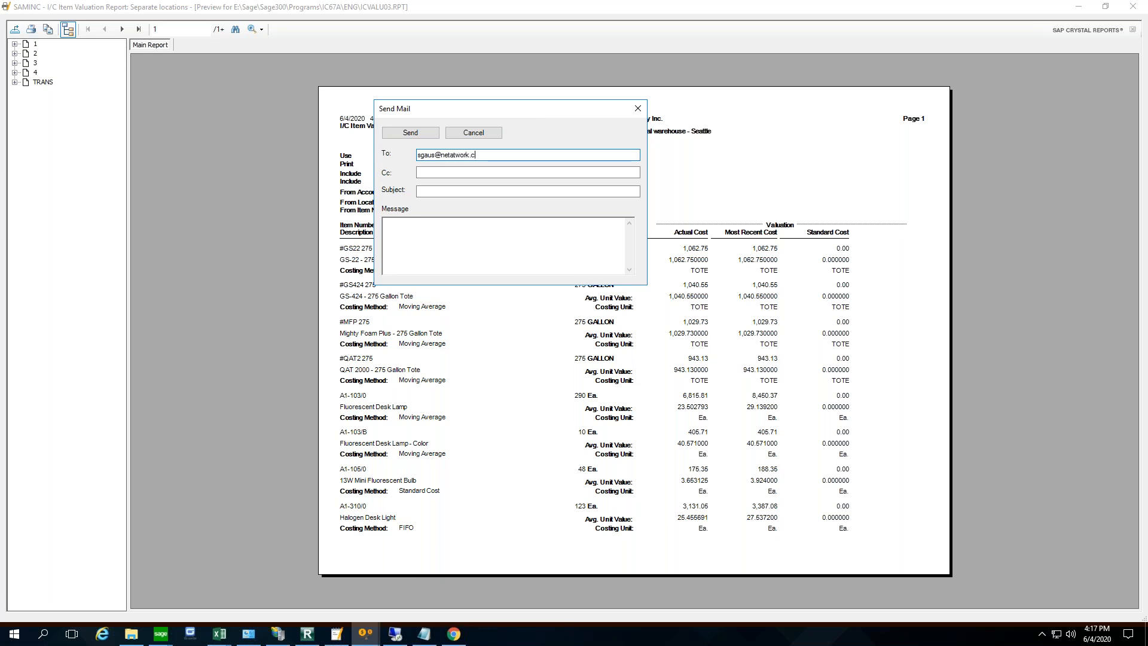
key("Tab")
key("Tab")
key("Tab")
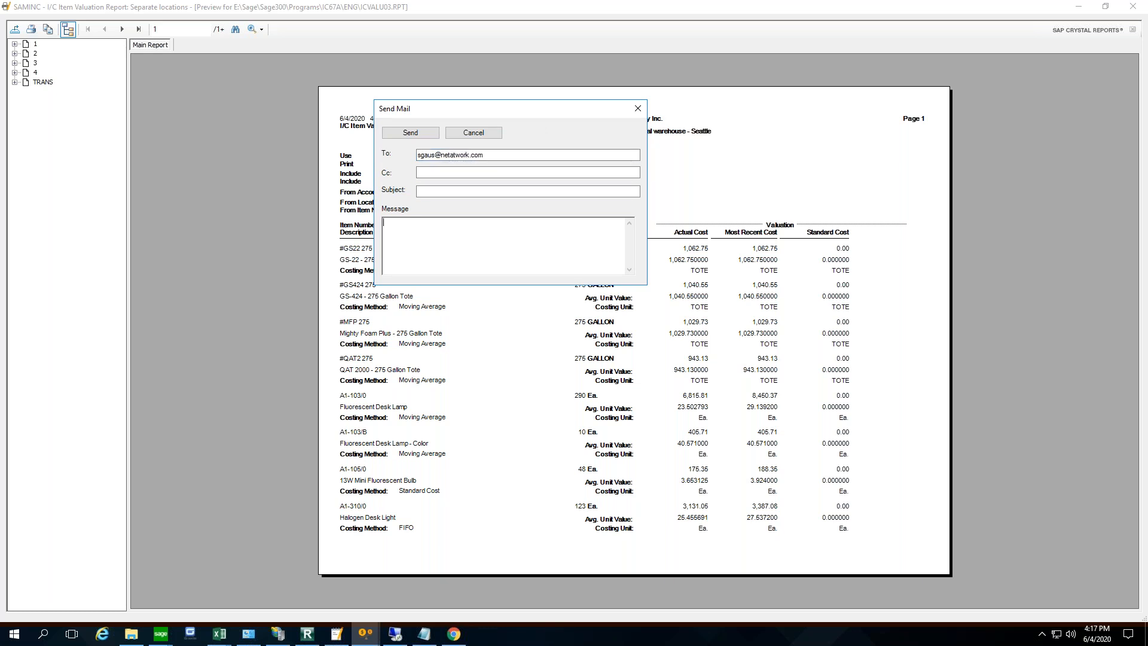
- Enter an I C valuation subject for the e-mail, send it, and close the report preview
left_click(433, 191)
type("I C")
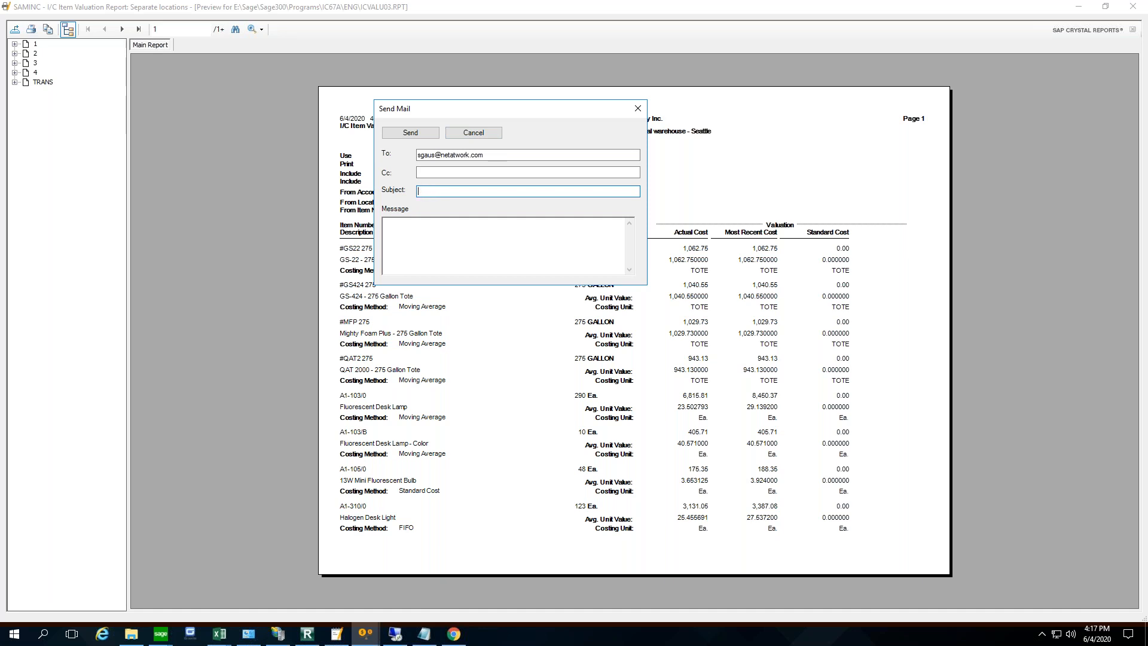
type("valu")
left_click(384, 222)
left_click(426, 135)
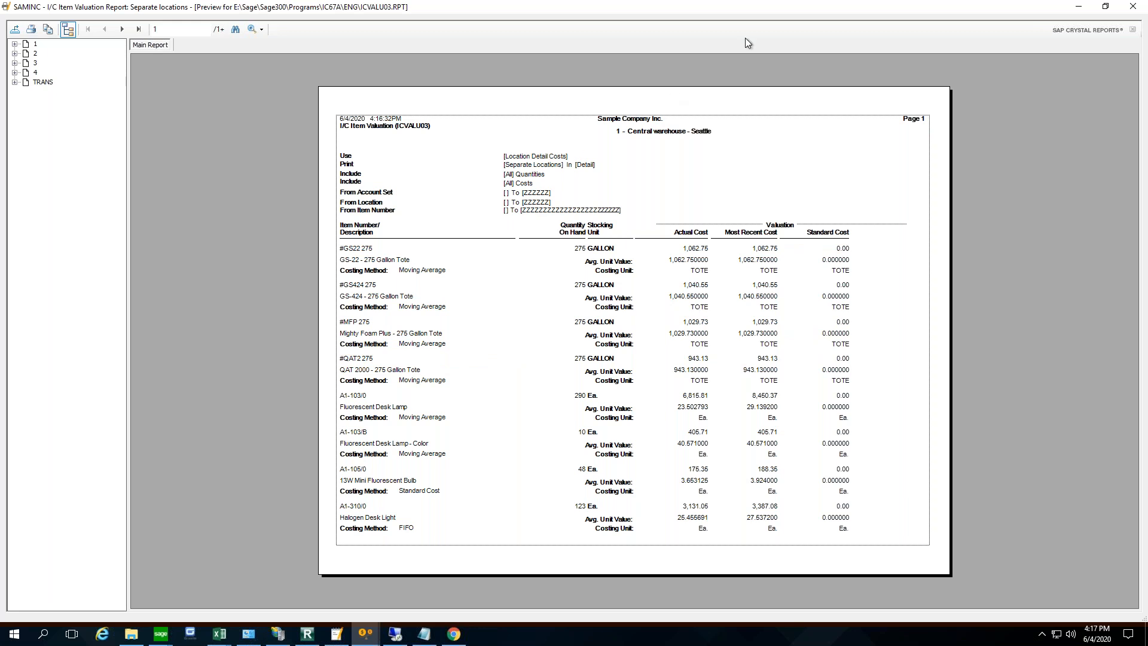
left_click(1133, 8)
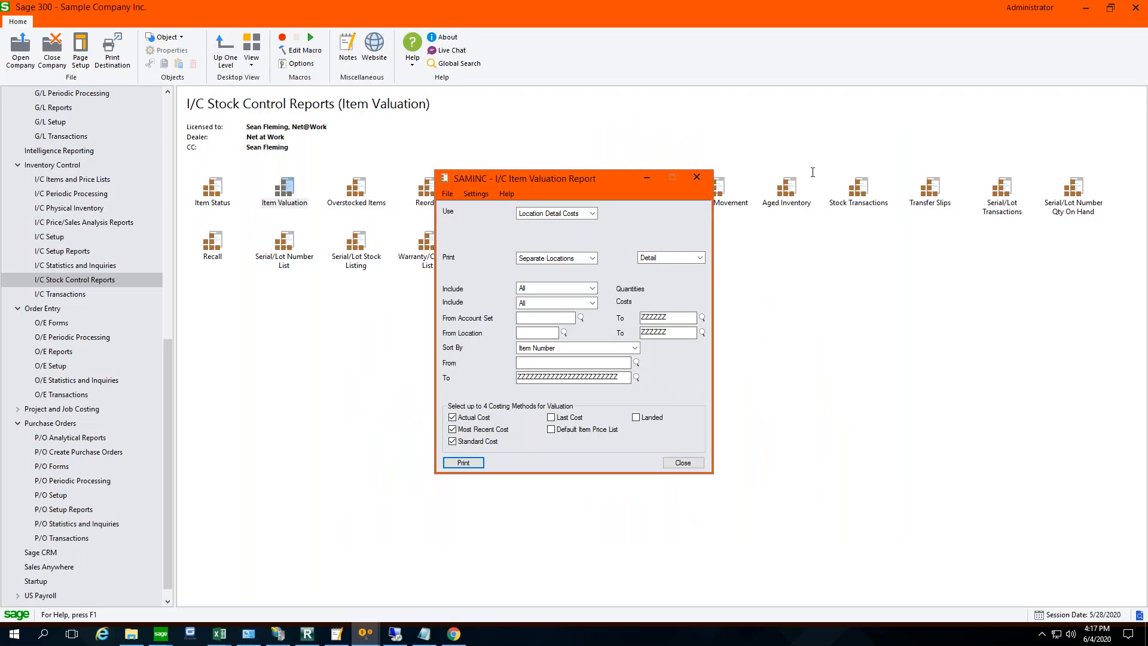
- Close the I/C Item Valuation Report window and open the A/P Vendors record screen
left_click(698, 177)
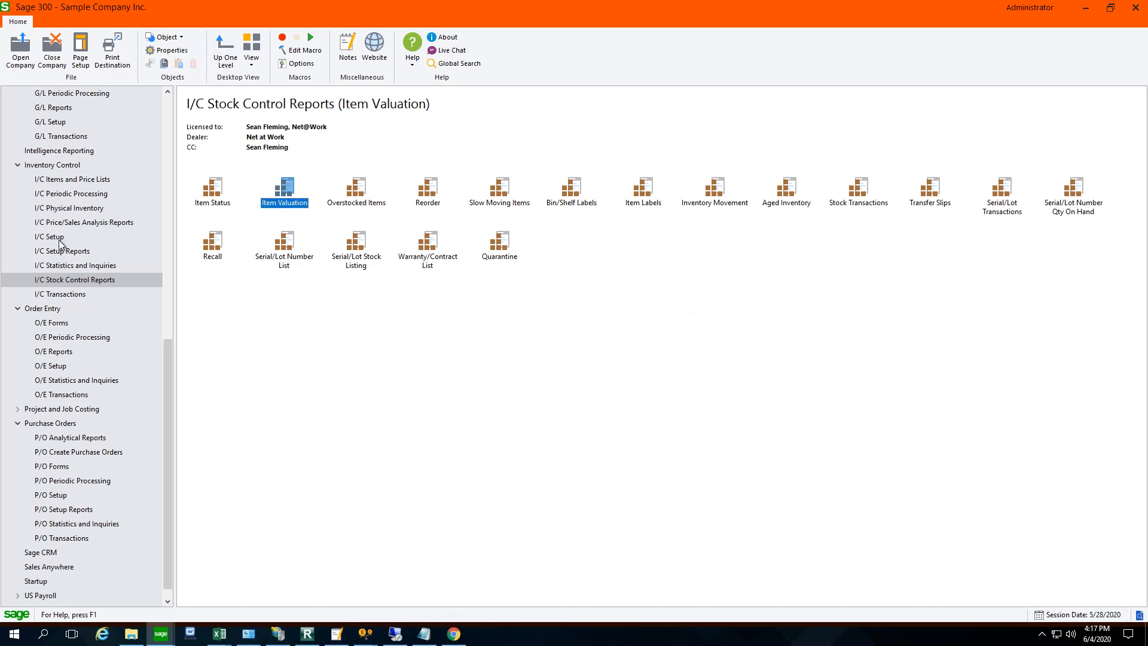
left_click(163, 135)
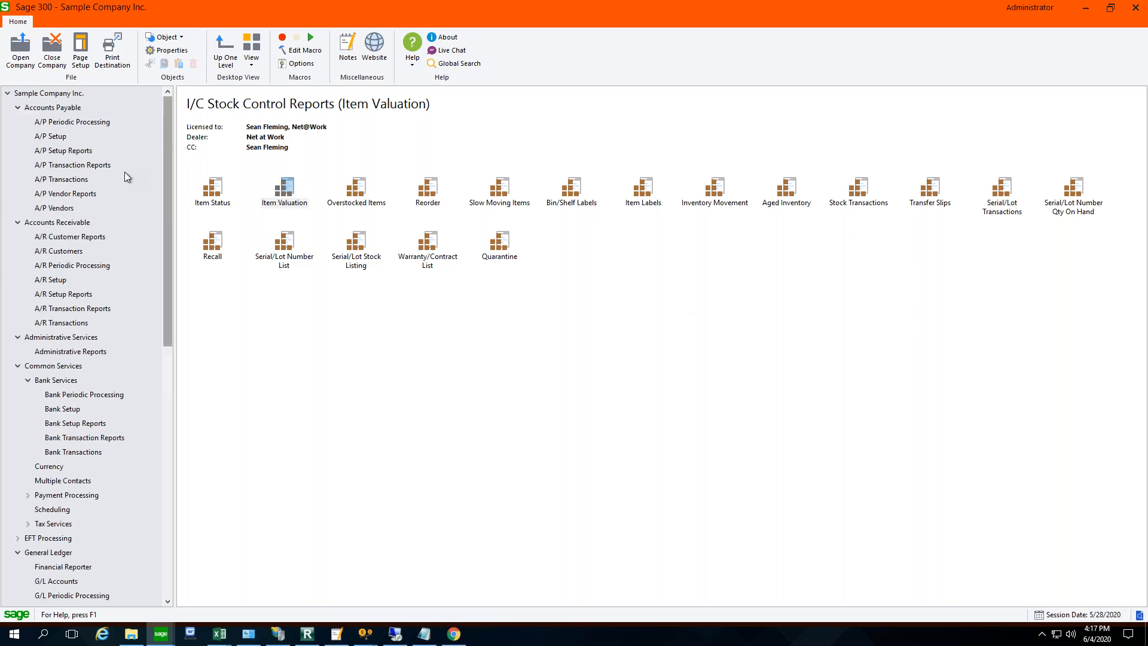
left_click(66, 209)
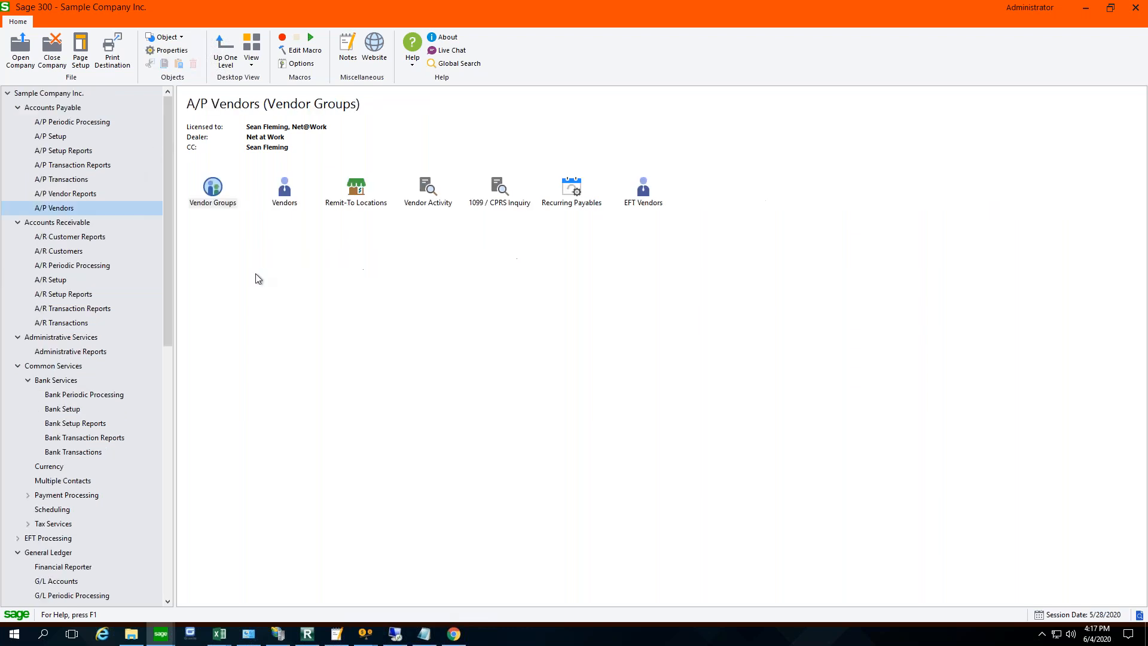
double_click(285, 189)
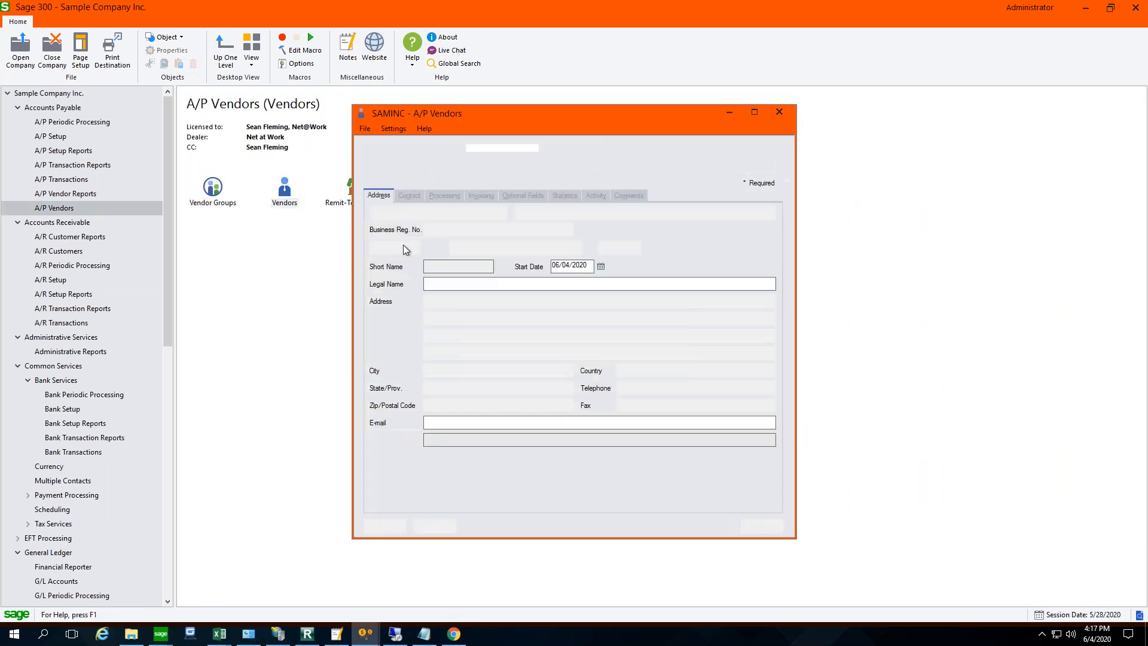
- Start an export from the A/P Vendors screen with Vendor as the type of data
left_click(366, 130)
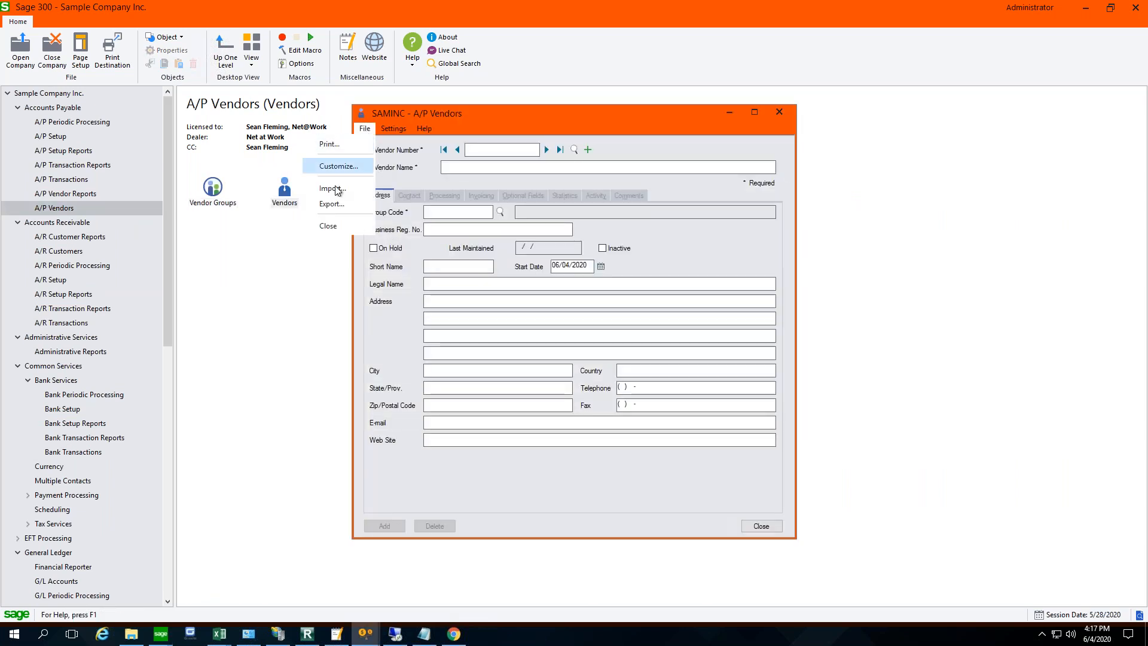
left_click(332, 205)
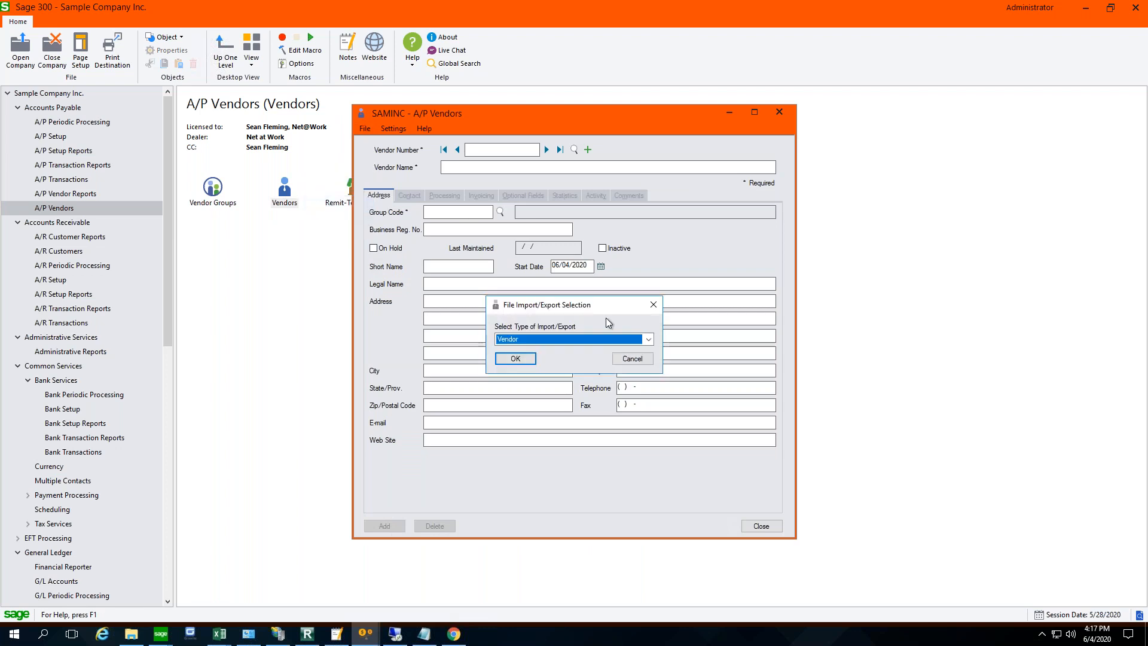
left_click(538, 338)
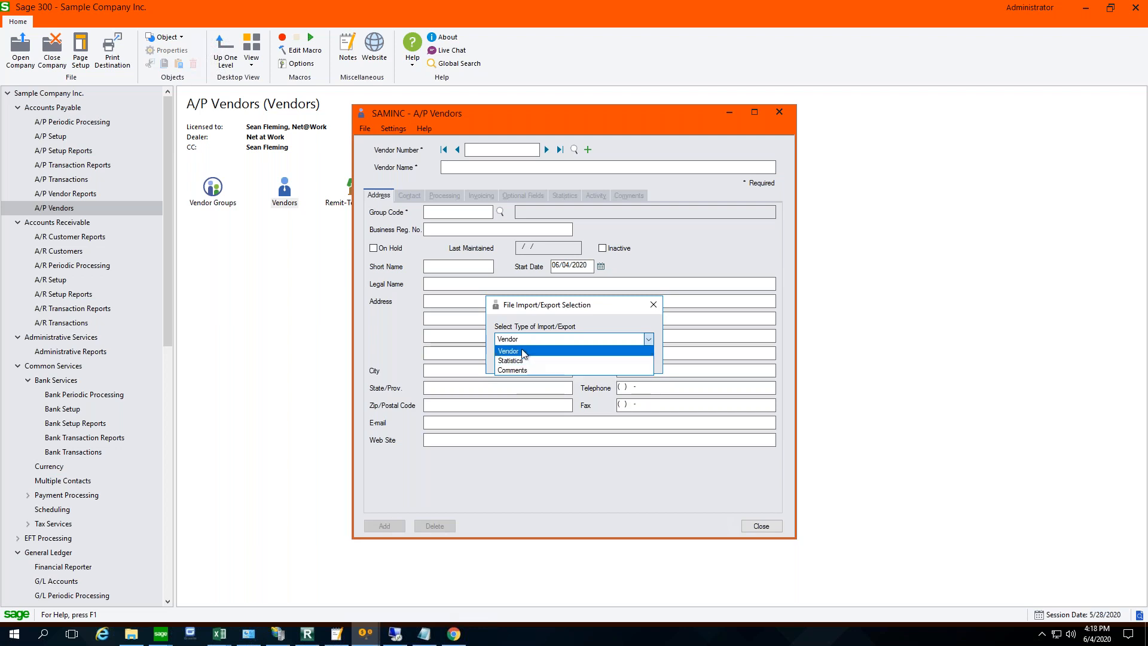
left_click(522, 350)
left_click(515, 358)
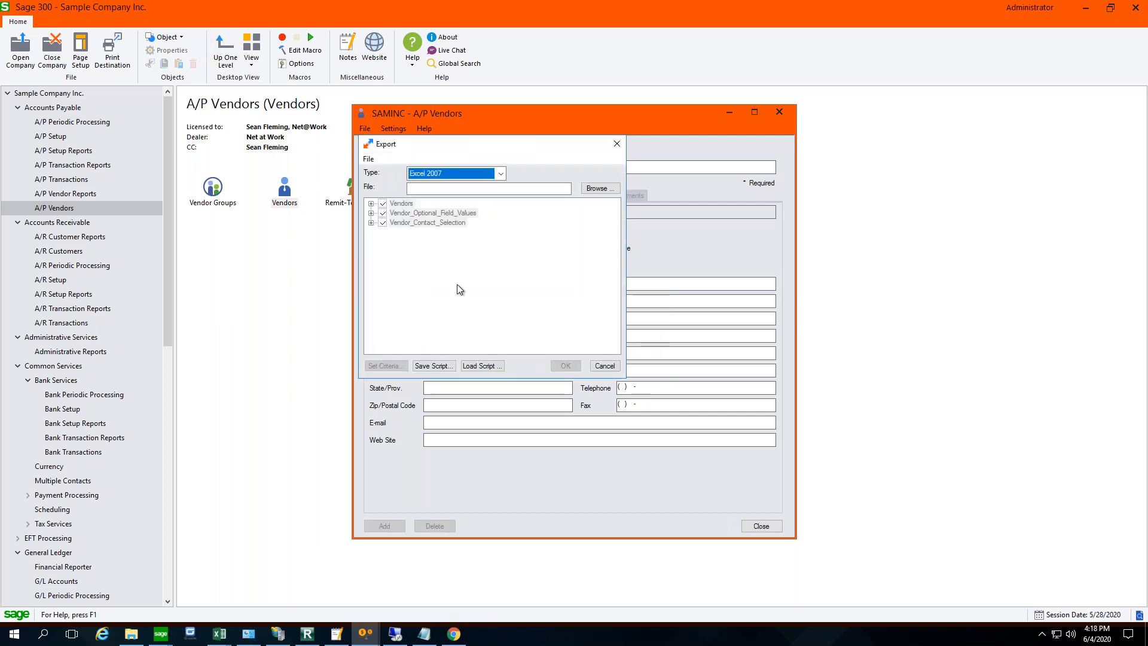
- Set the export type to Excel 2007 and name the output file Vendor in the Sample Reports folder
left_click(612, 187)
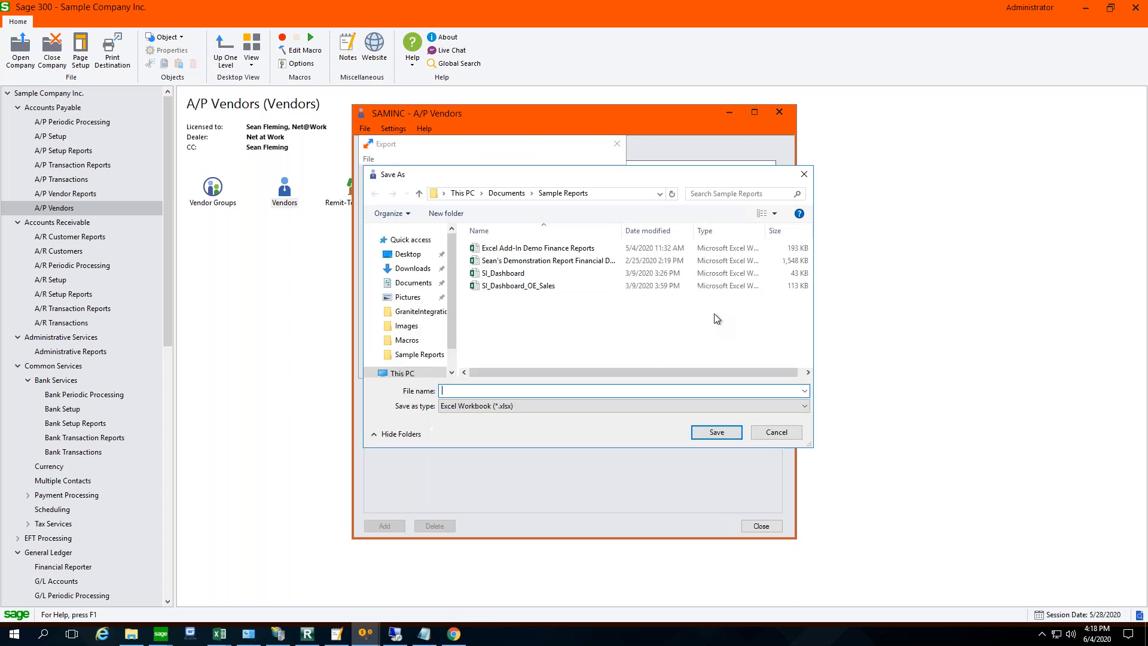
left_click(770, 432)
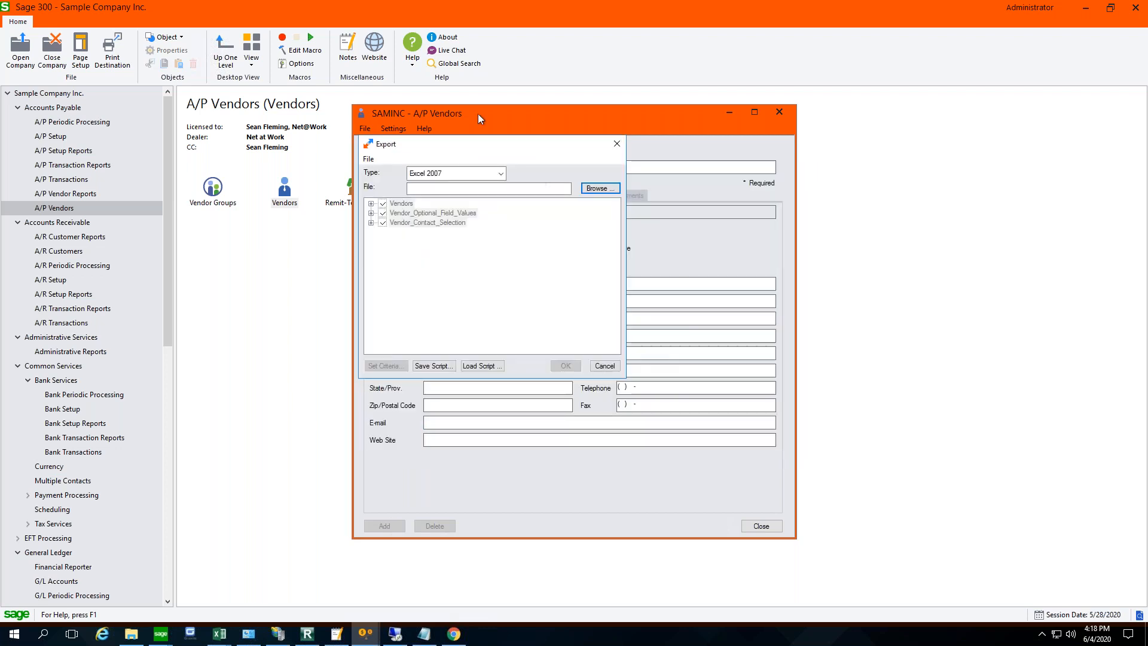
left_click(503, 174)
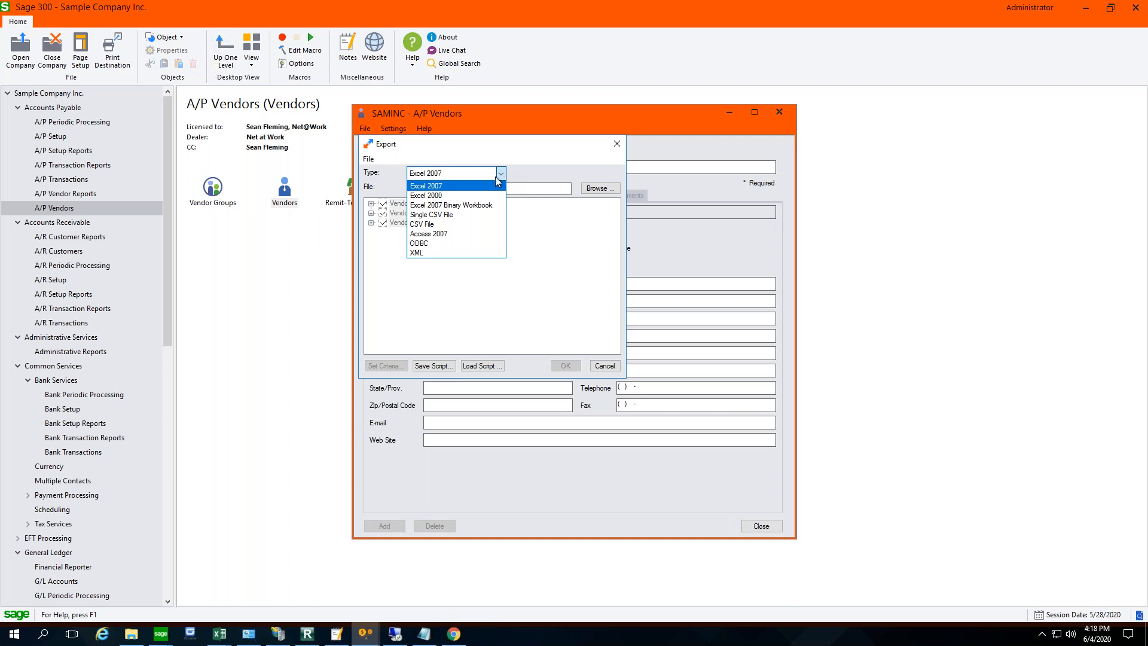
left_click(485, 187)
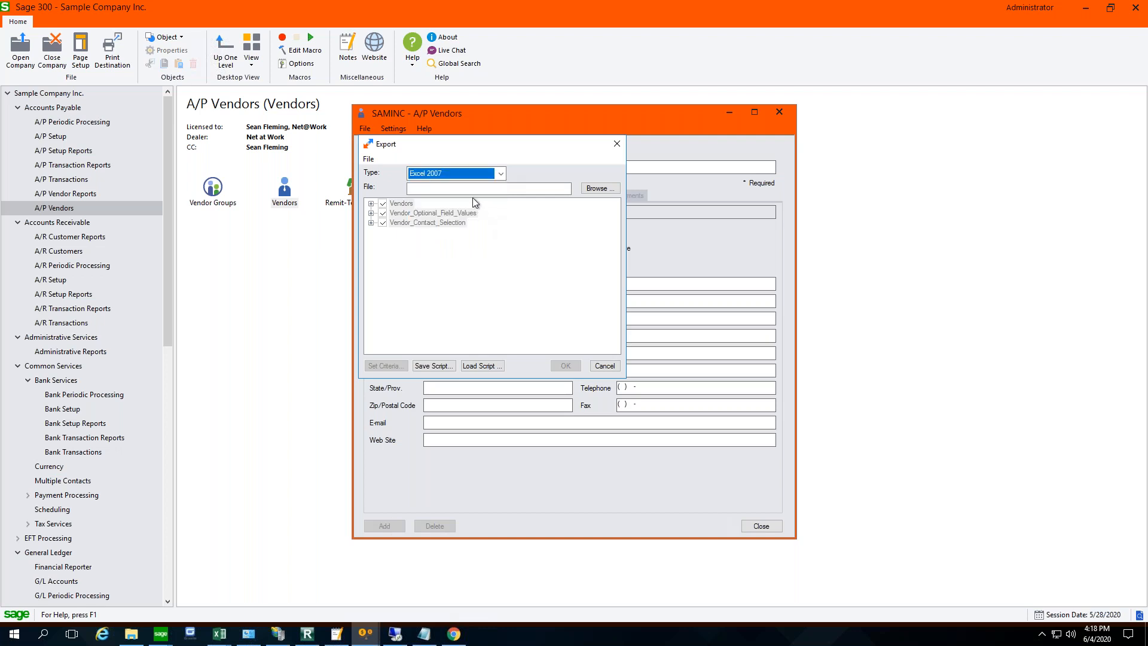
left_click(601, 188)
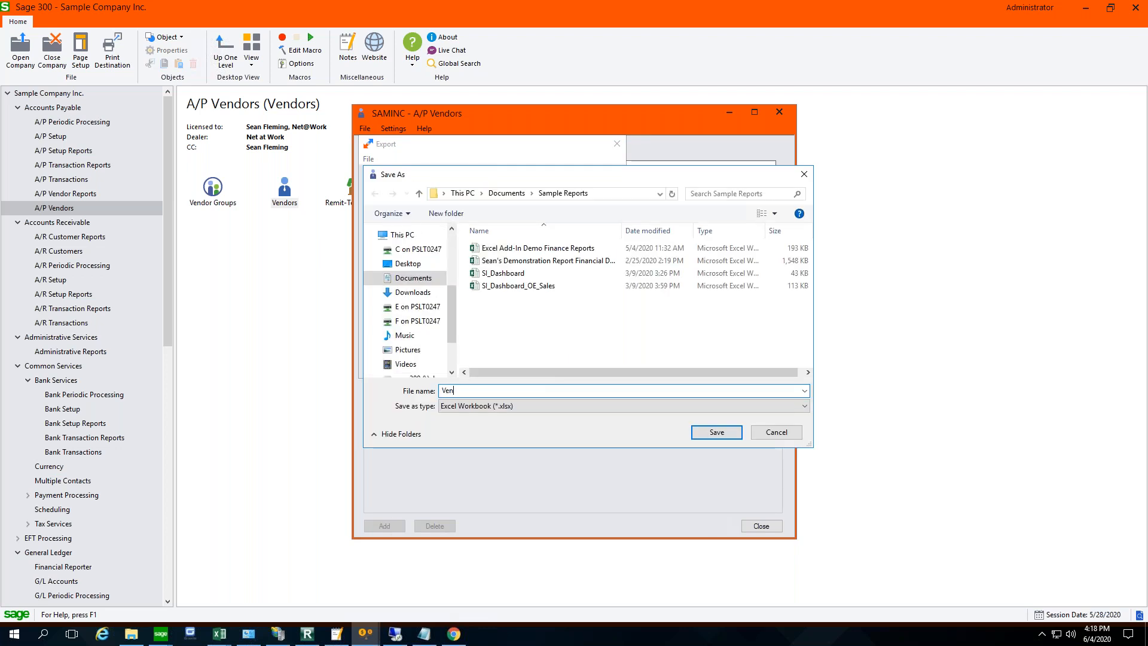
type("Vendor")
key("Return")
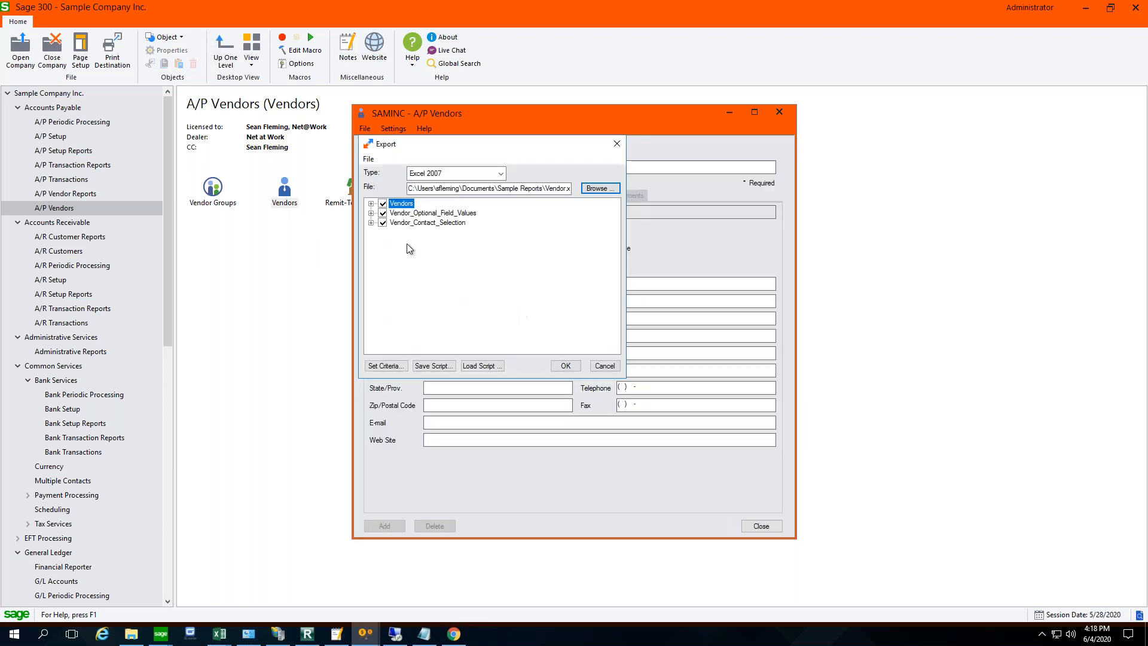
- Exclude the Vendor_Optional_Field_Values and Vendor_Contact_Selection tables from the export
left_click(382, 214)
left_click(382, 222)
left_click(382, 222)
left_click(383, 213)
left_click(382, 213)
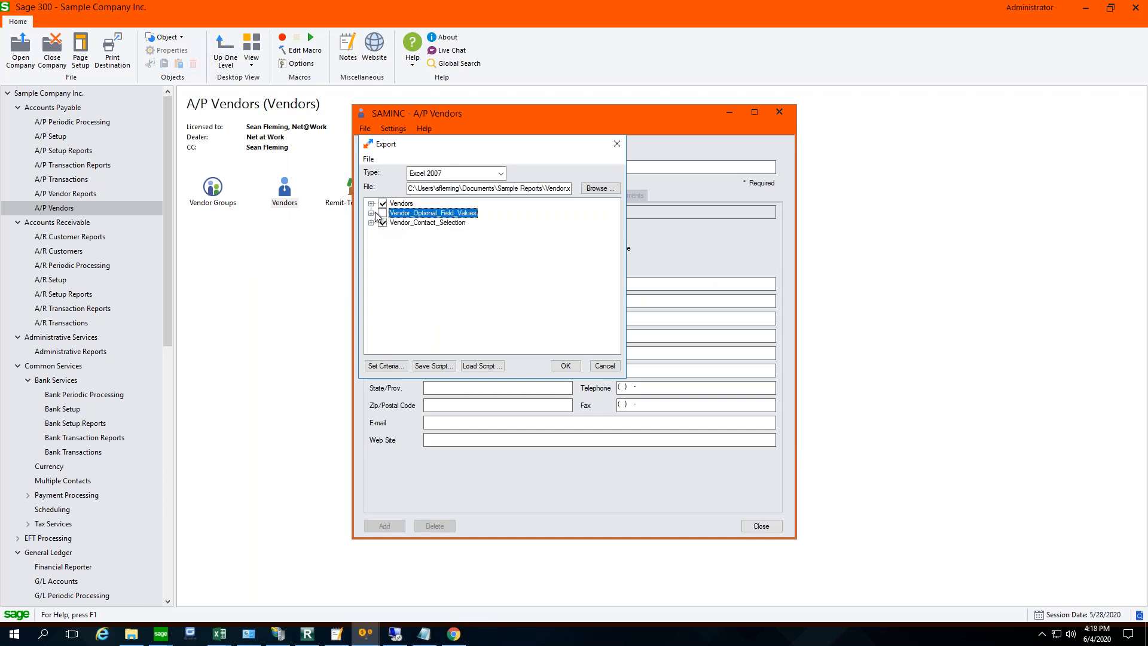
left_click(382, 222)
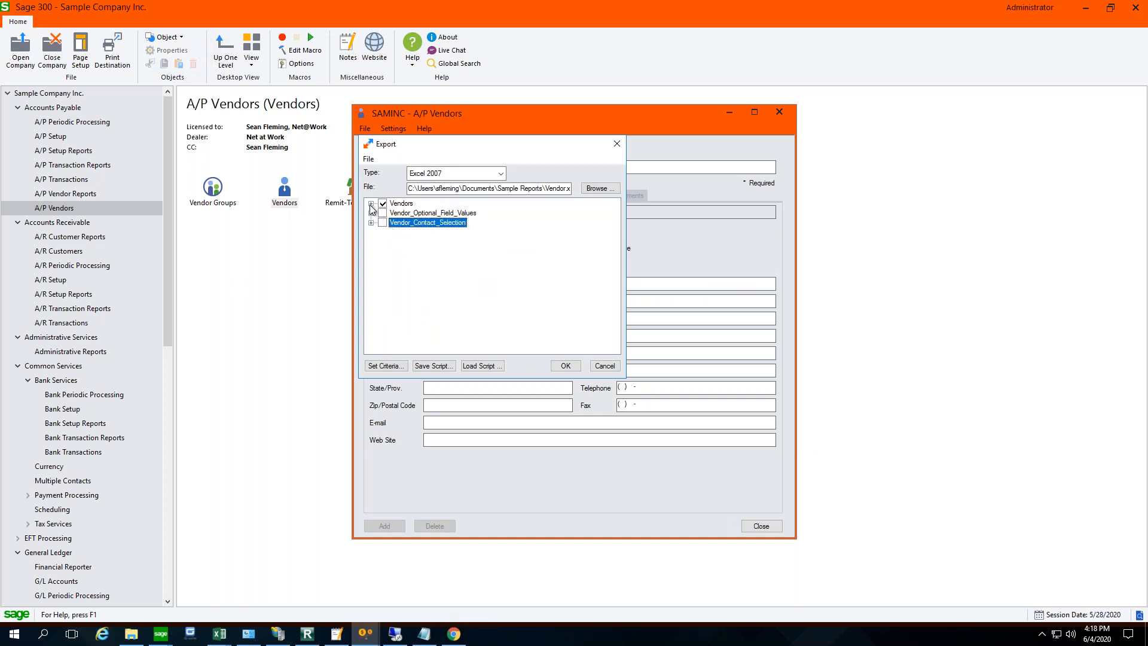
- Limit the exported Vendors fields to Vendor Number, Vendor Name, Address Line 1, City, State/Prov. and Zip/Postal Code
left_click(371, 204)
left_click(382, 203)
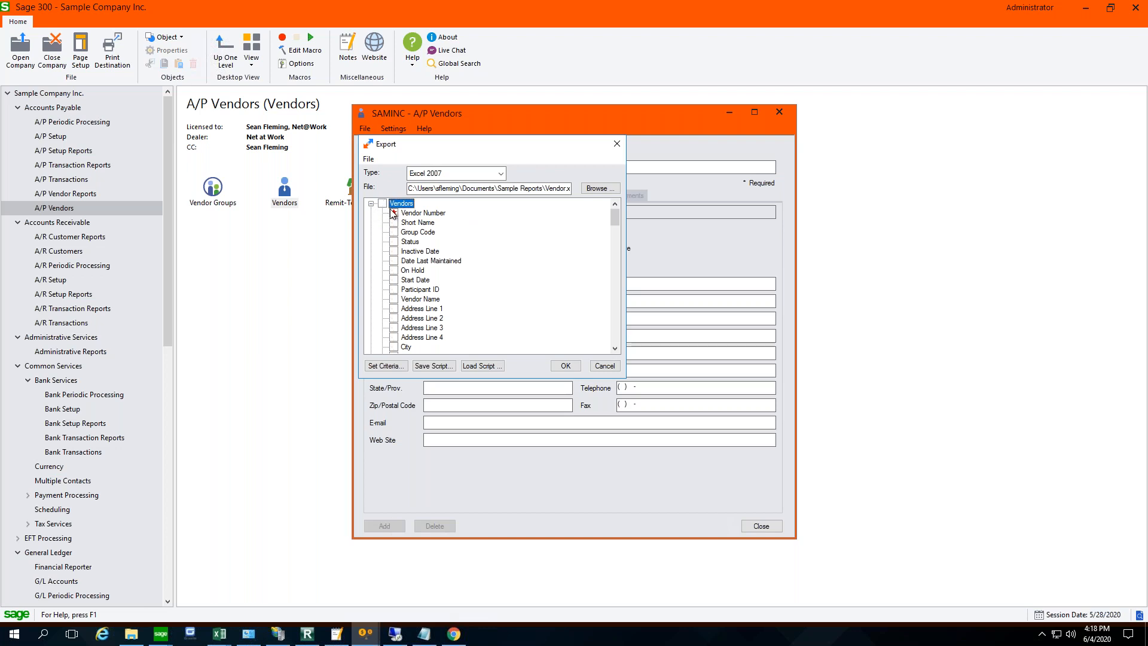
left_click(394, 213)
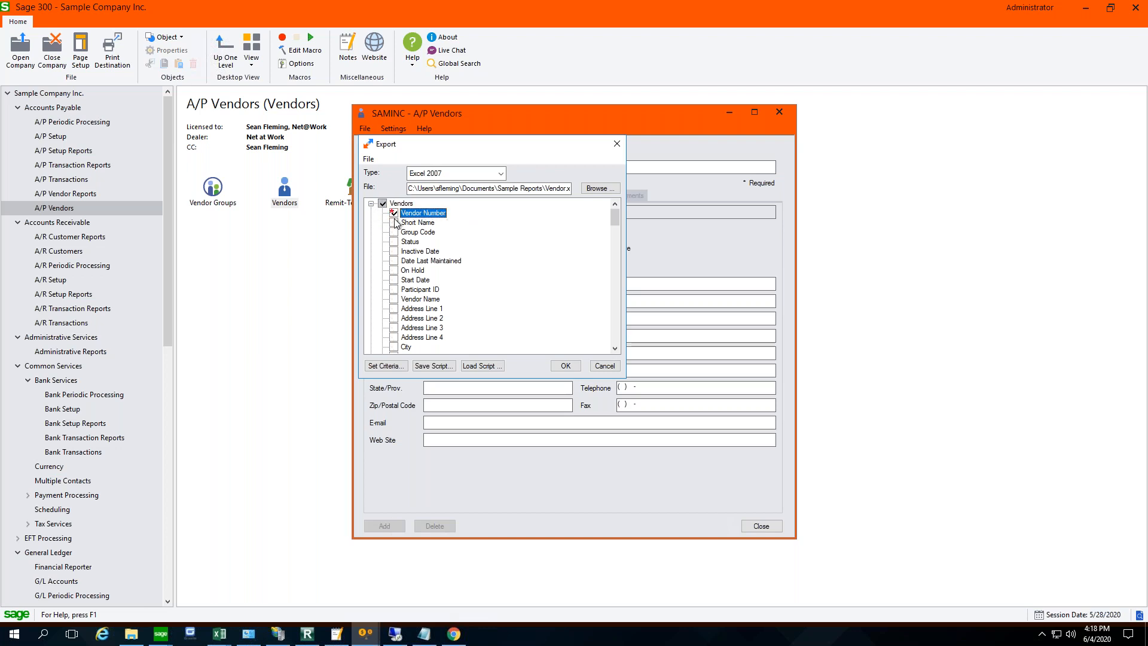
left_click(394, 299)
left_click(395, 309)
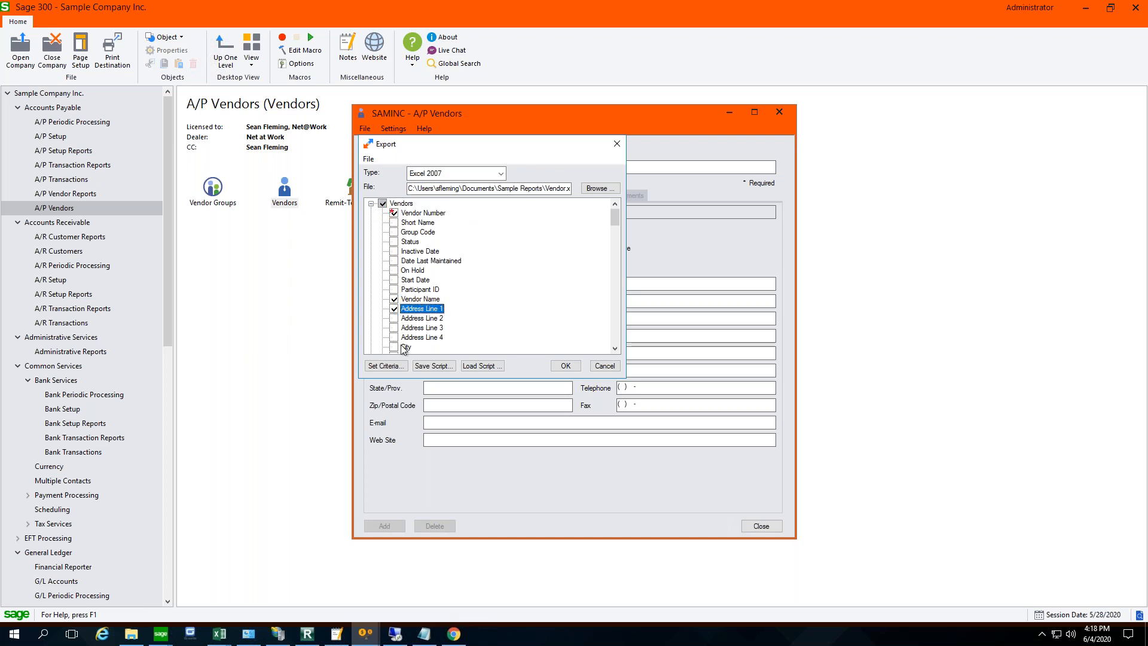
left_click(394, 347)
scroll(397, 347, "down", 3)
left_click(395, 271)
left_click(395, 280)
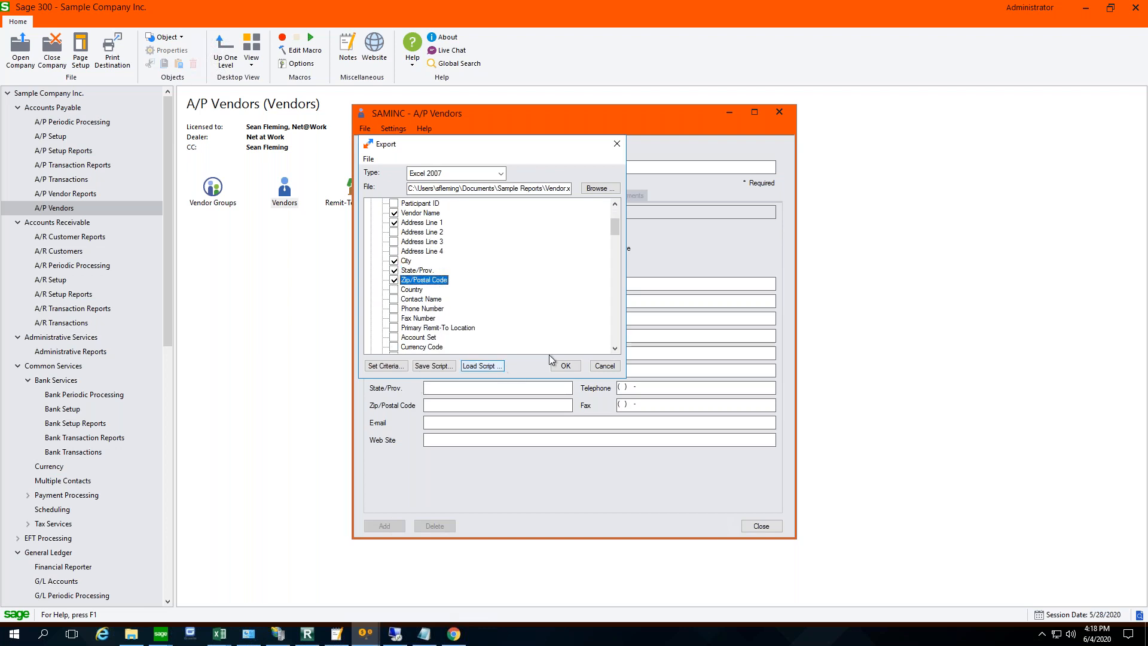
- Review the selected vendor fields, run the export, and dismiss its message window
scroll(505, 276, "up", 3)
scroll(506, 277, "down", 3)
left_click(571, 367)
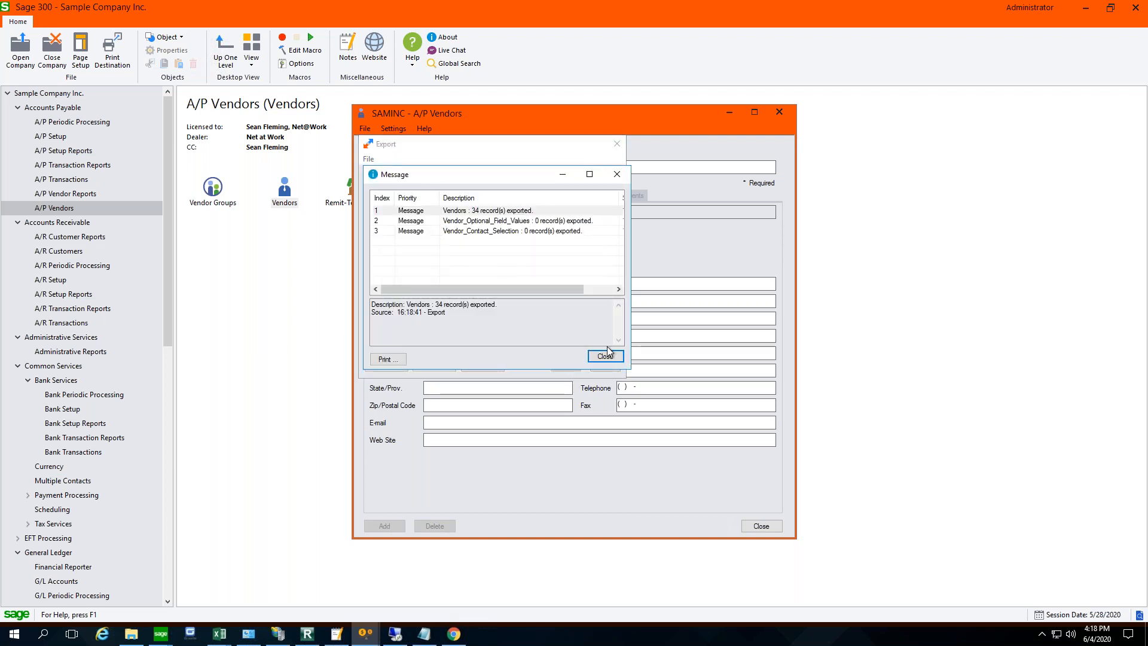
left_click(605, 355)
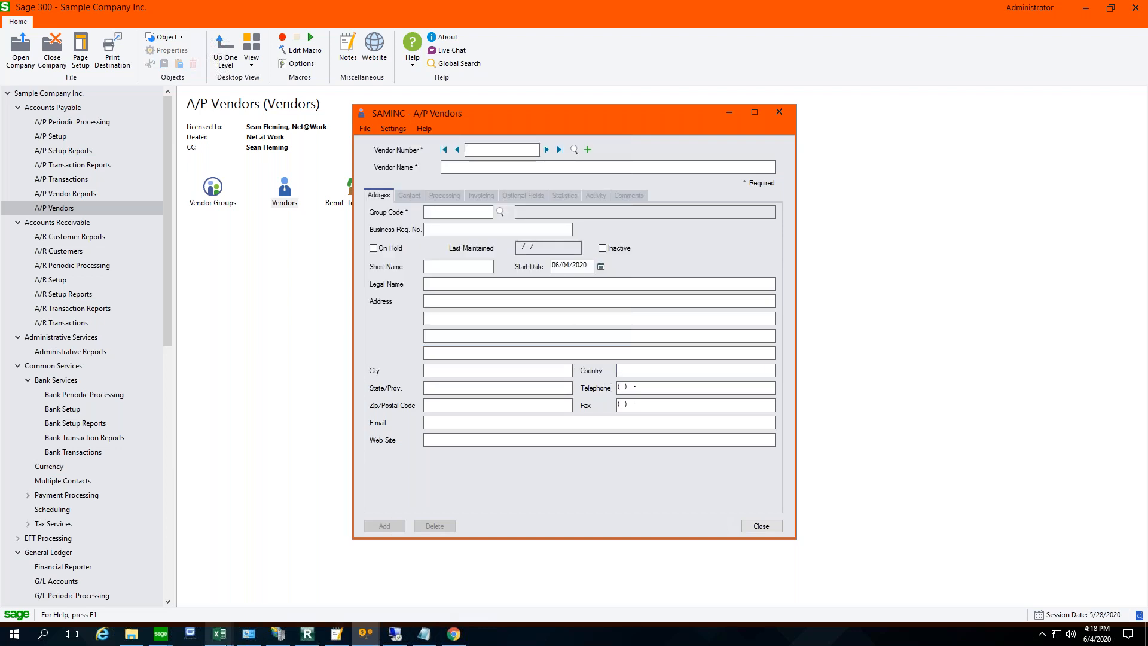
- Launch Excel 2016 with a blank workbook, bring up its file opening page, and maximize the window
mouse_move(219, 633)
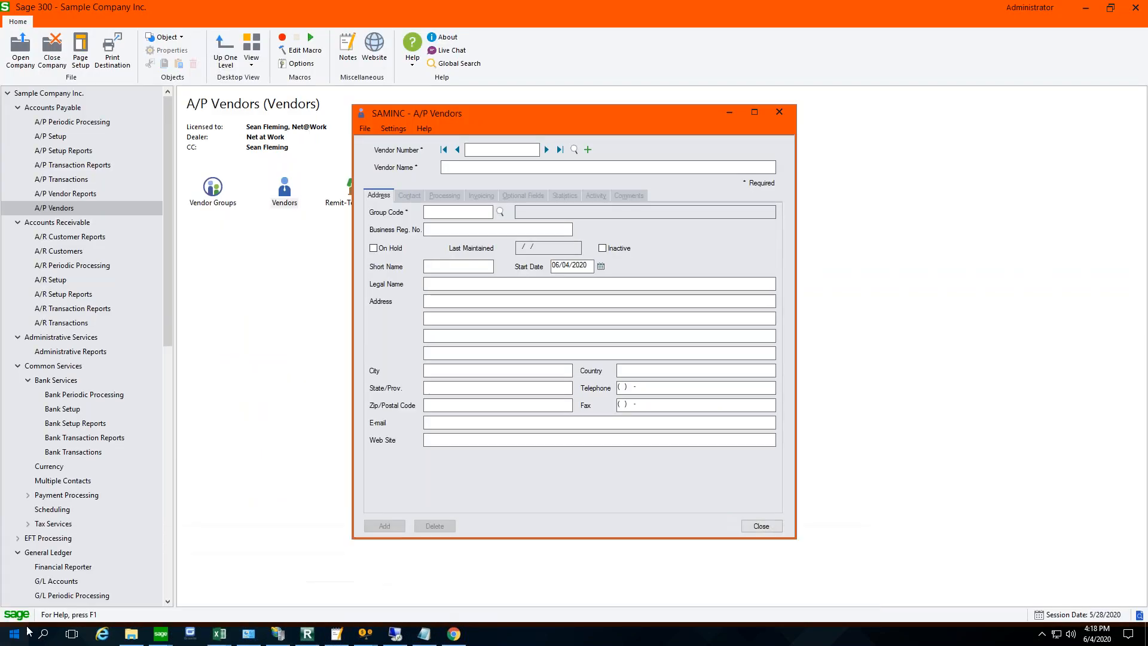
left_click(26, 633)
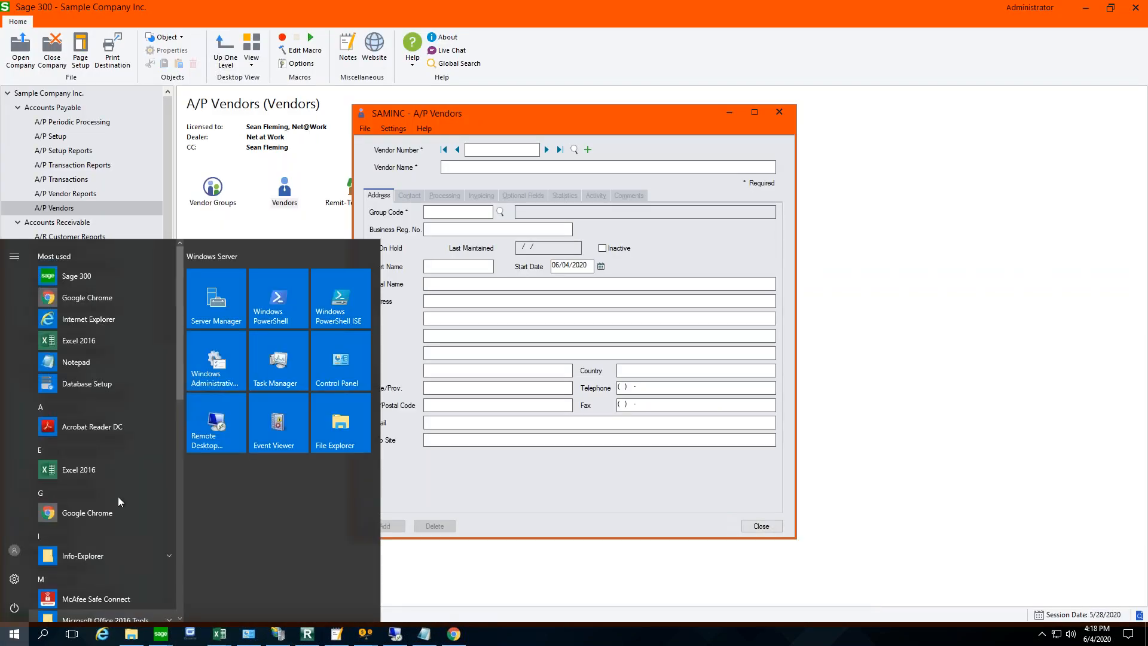
left_click(87, 342)
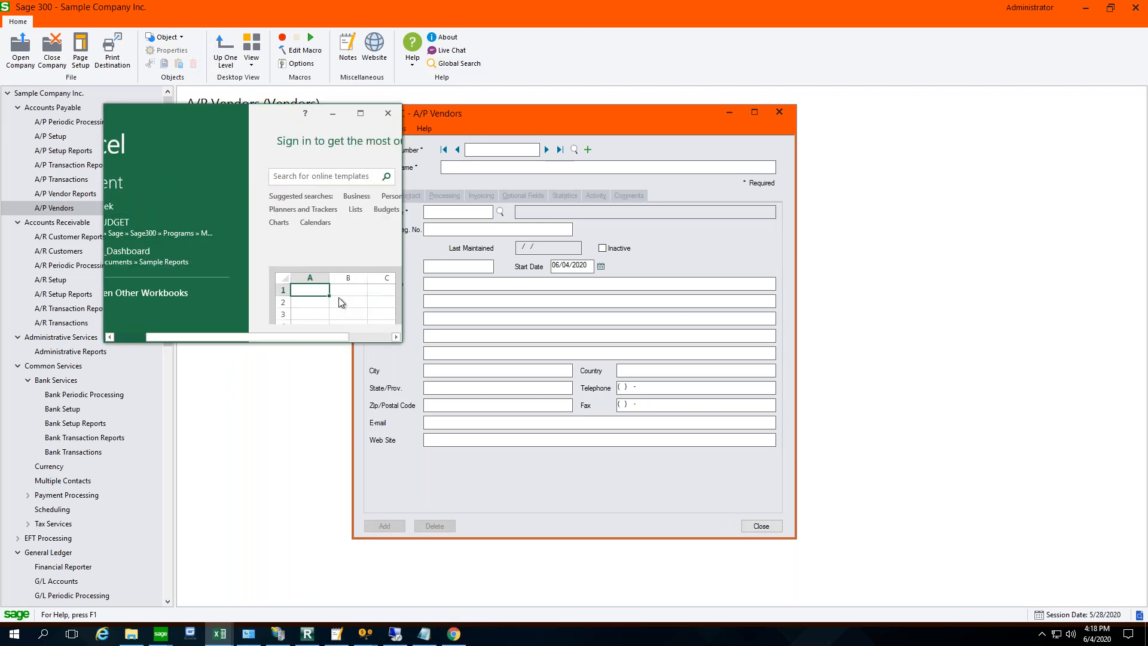
left_click(335, 289)
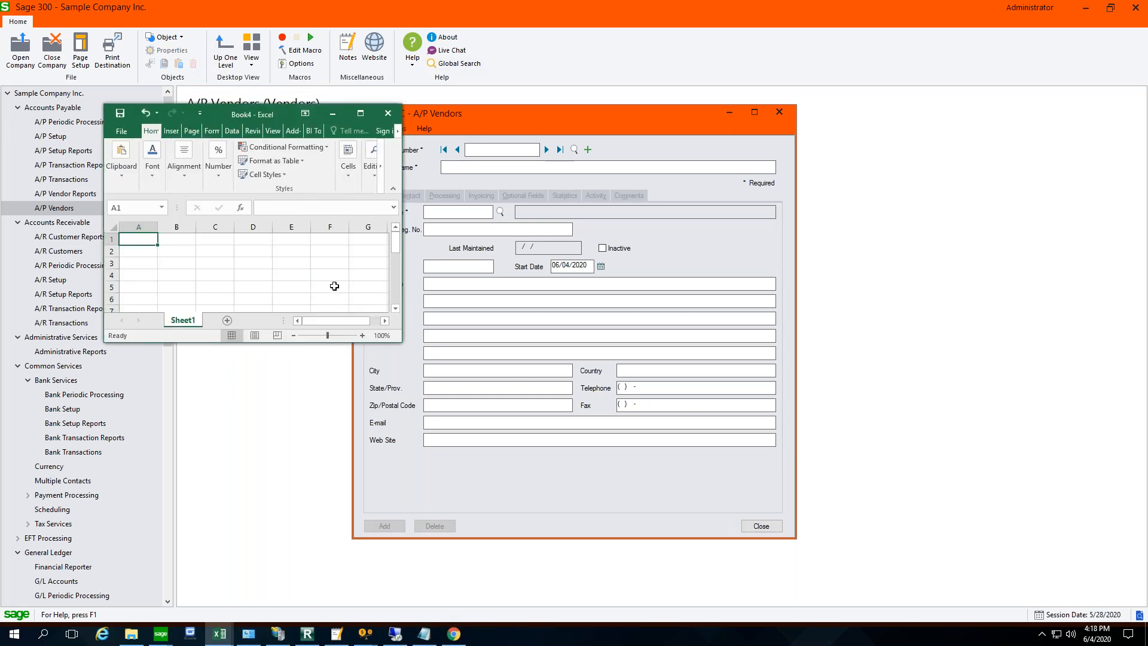
left_click(121, 131)
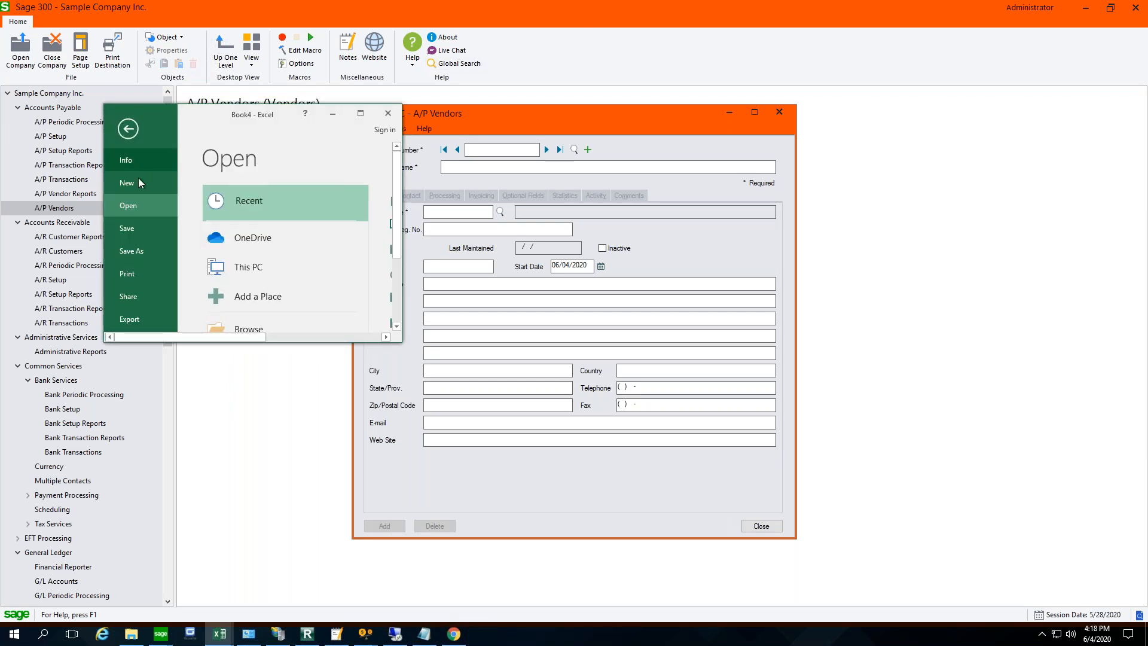
left_click(360, 116)
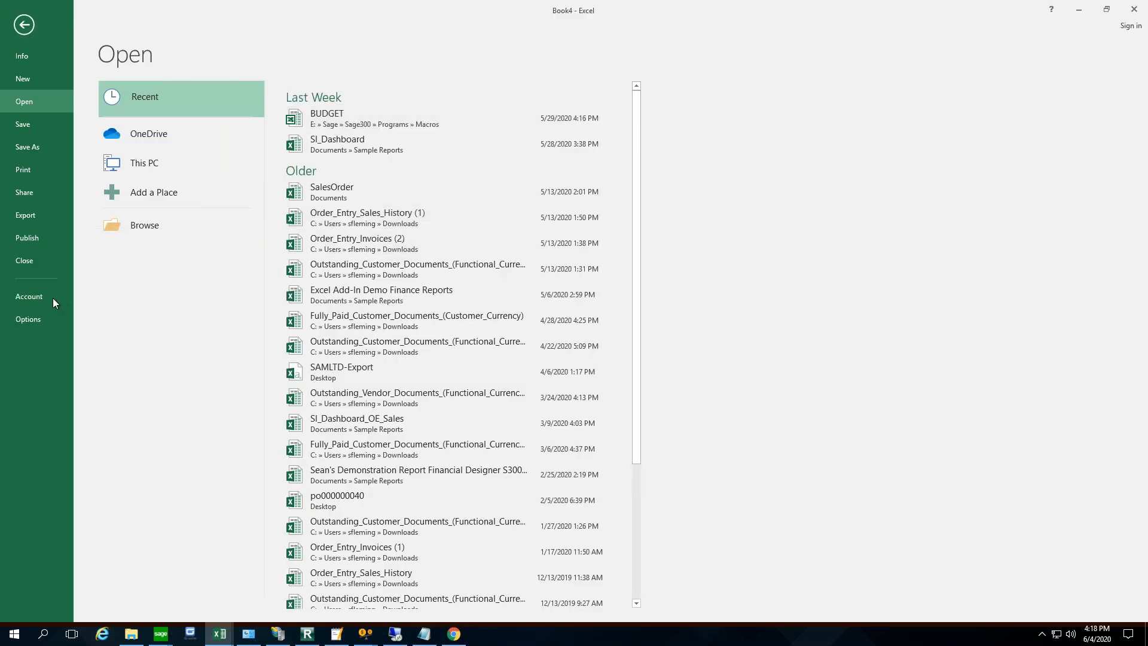
- Browse to the Sample Reports folder in Documents and open the exported Vendor workbook
left_click(161, 229)
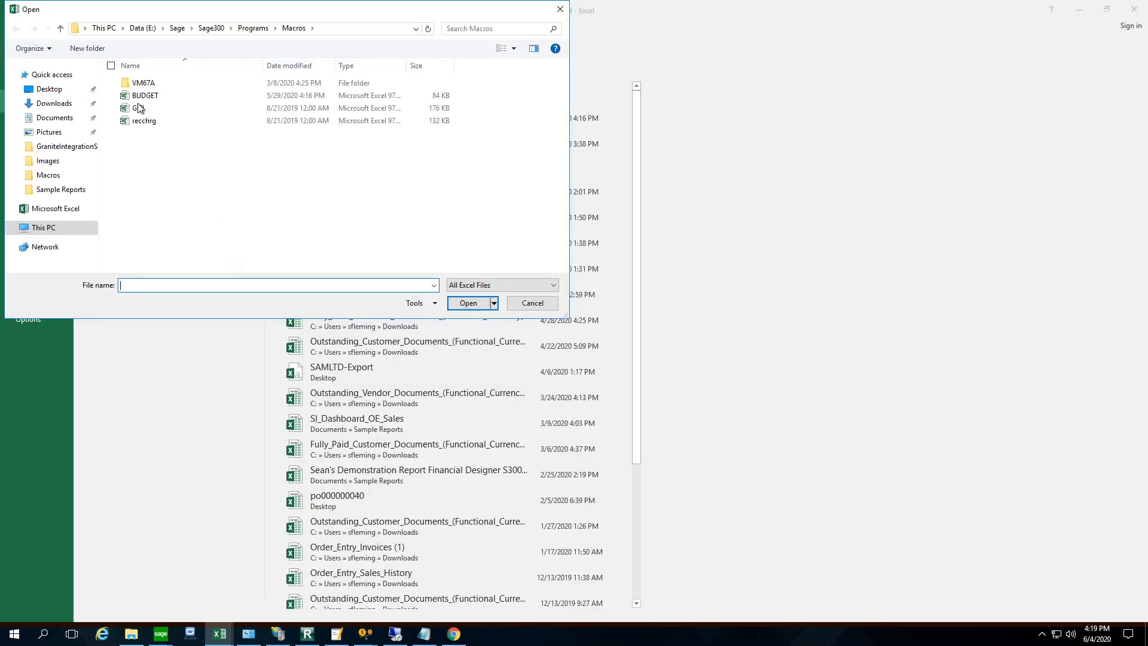
left_click(49, 89)
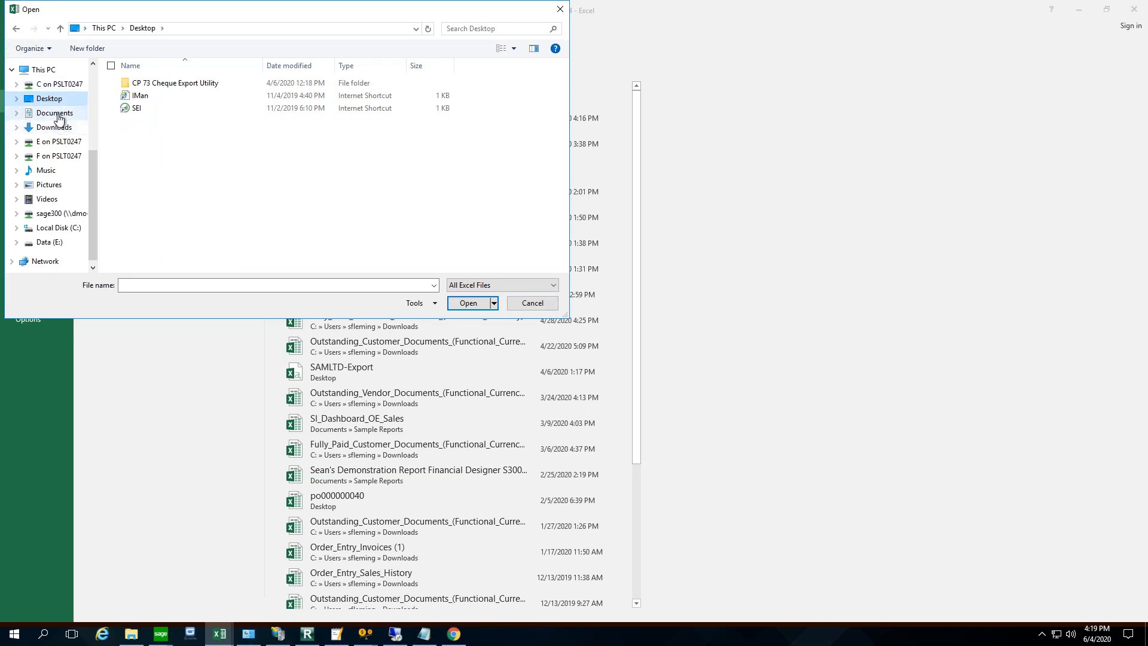
left_click(71, 229)
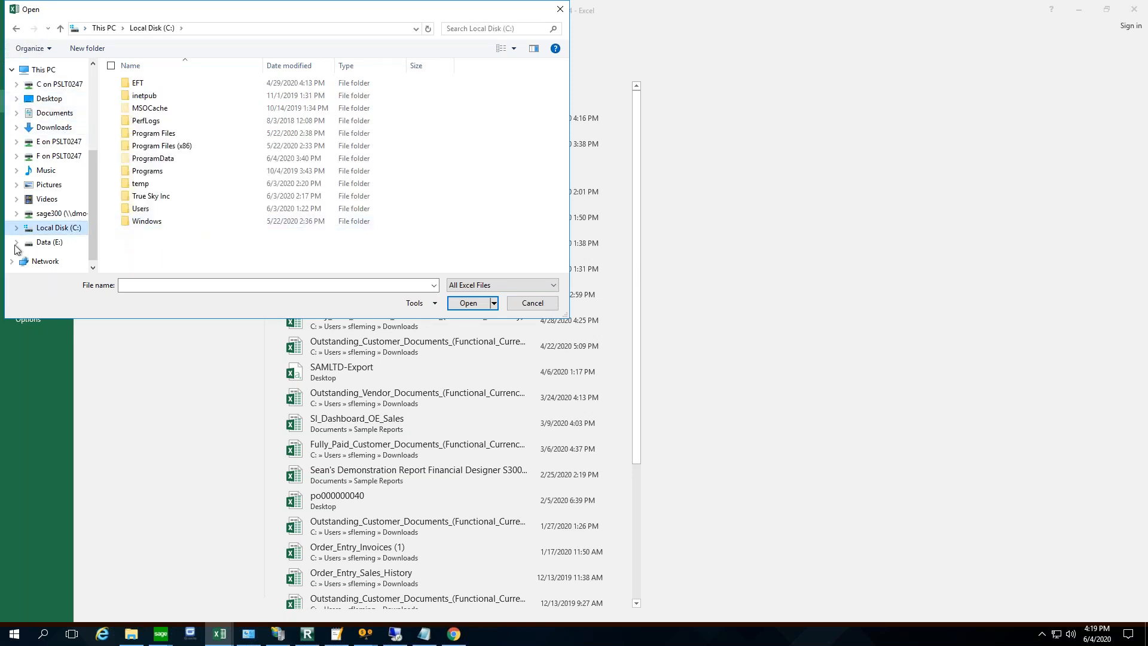
left_click(38, 245)
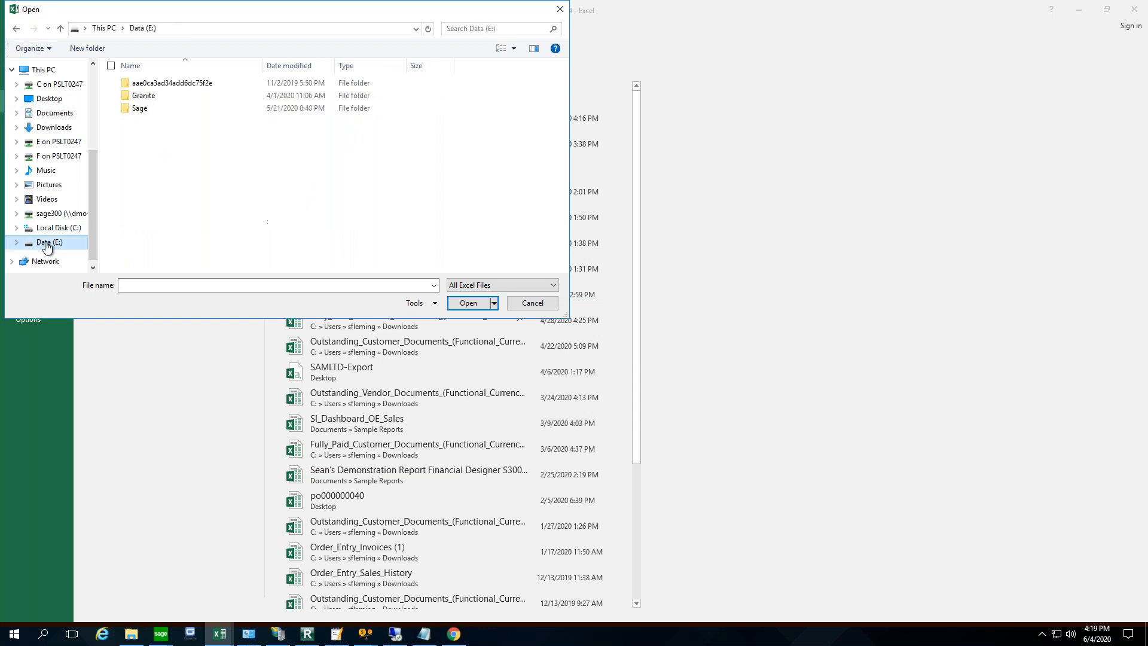
left_click(52, 114)
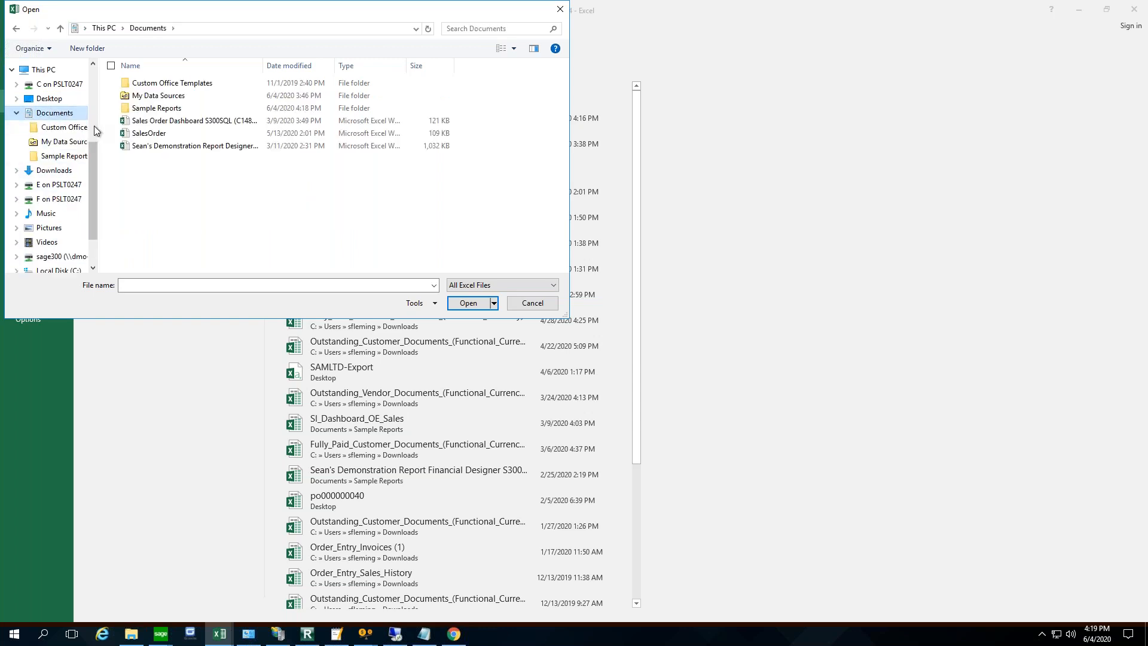
double_click(150, 108)
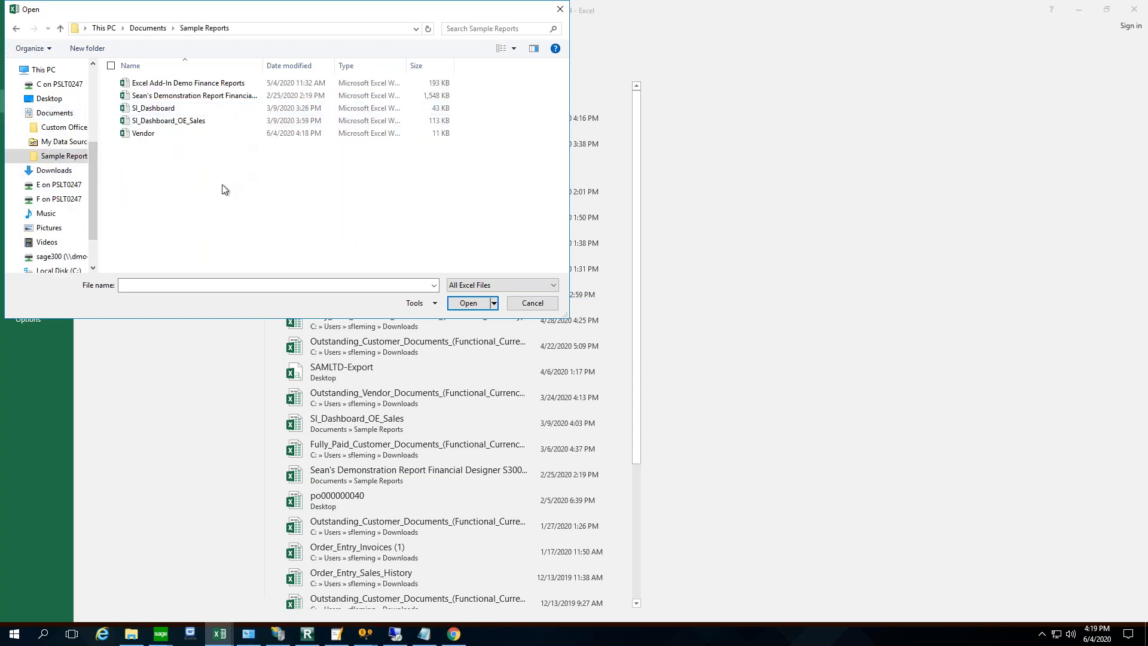
double_click(149, 133)
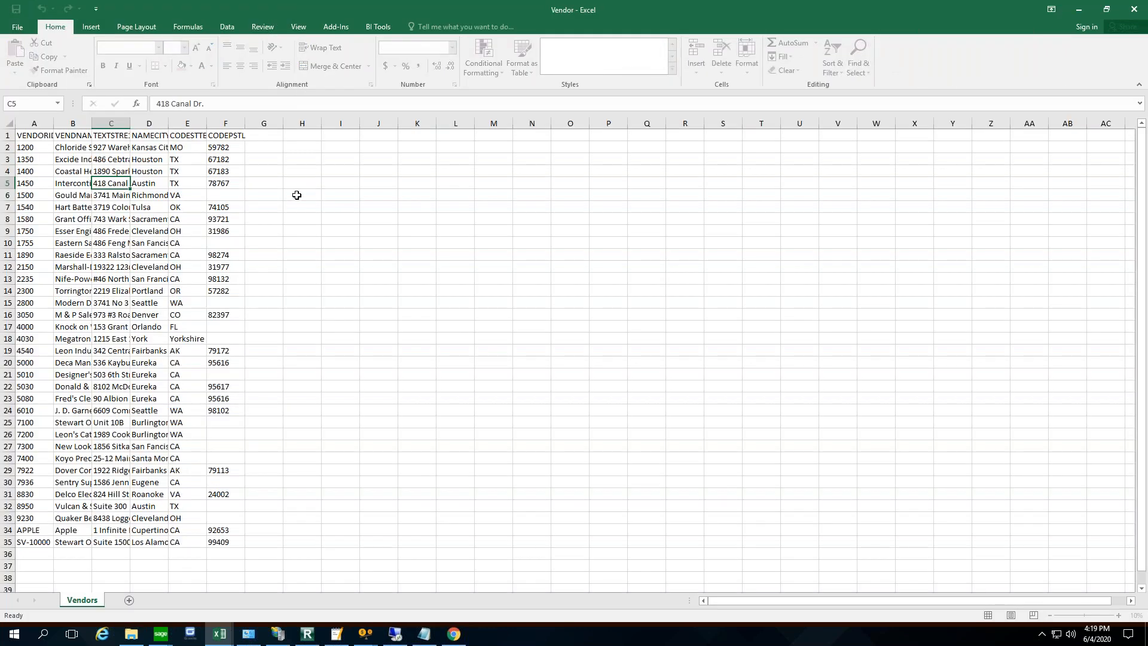
- Auto-fit the widths of columns A through F on the Vendors sheet
left_click_drag(34, 123, 240, 124)
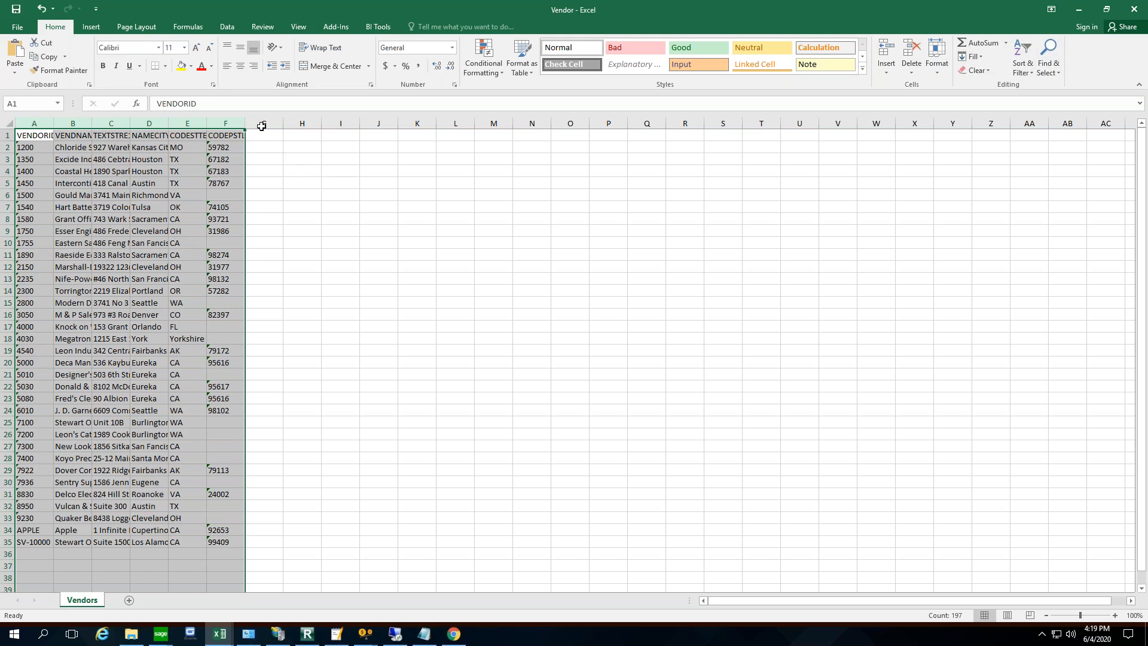
double_click(242, 124)
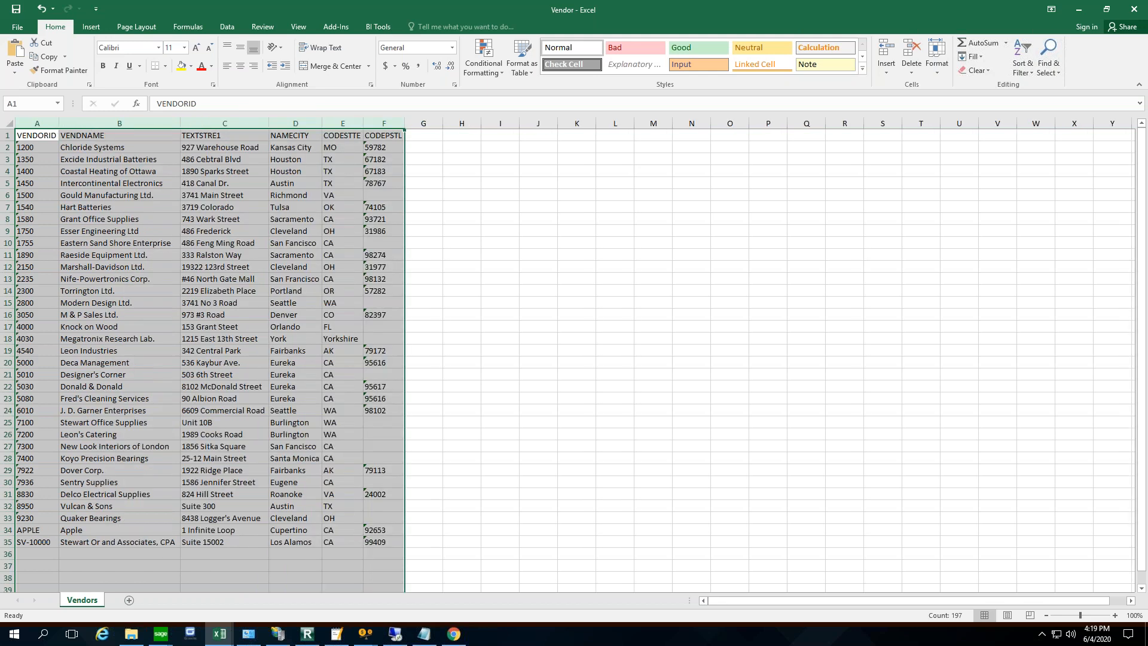
left_click(491, 211)
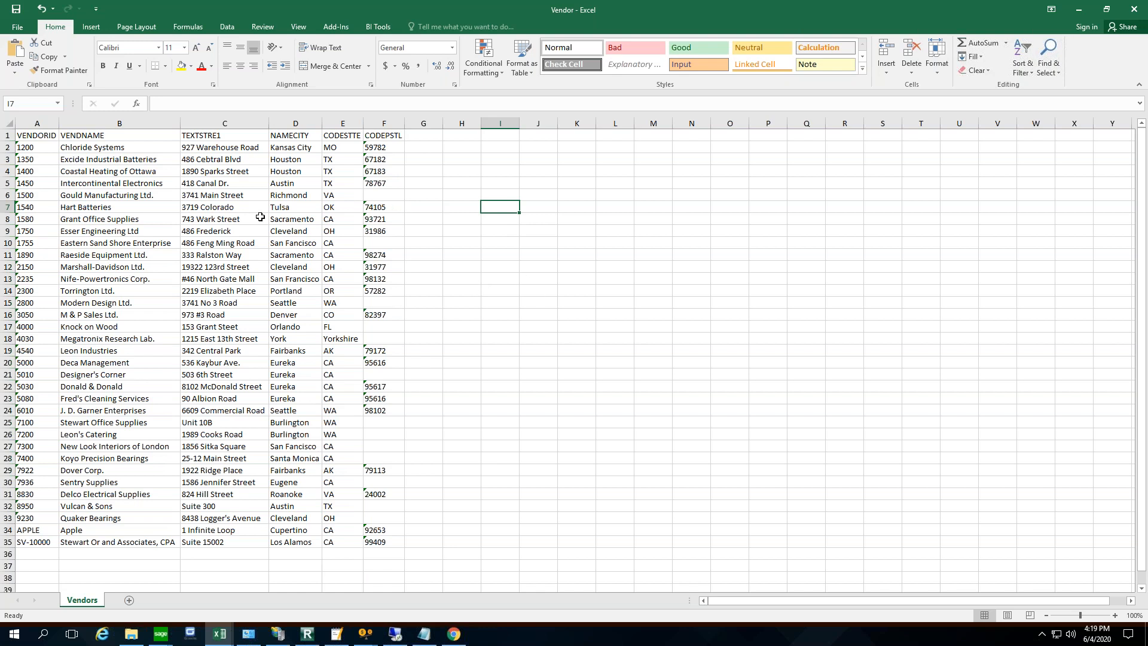
left_click(208, 206)
- Create a PivotTable on a new worksheet from the vendor data in Vendors!$A$1:$F$35
left_click(33, 135)
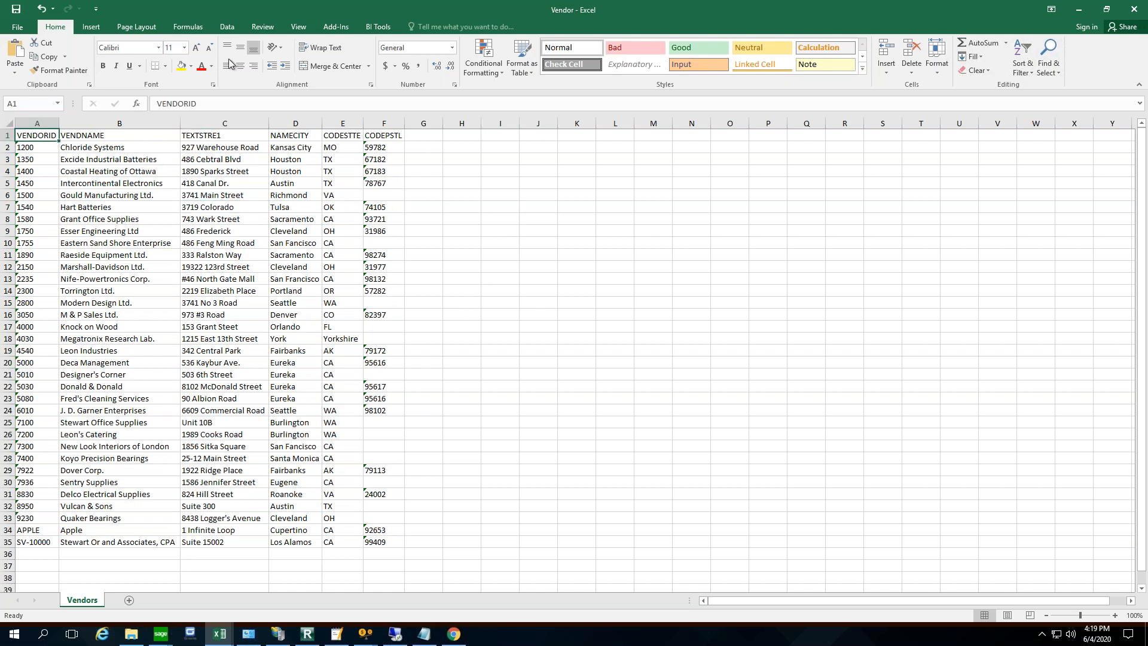
left_click(227, 27)
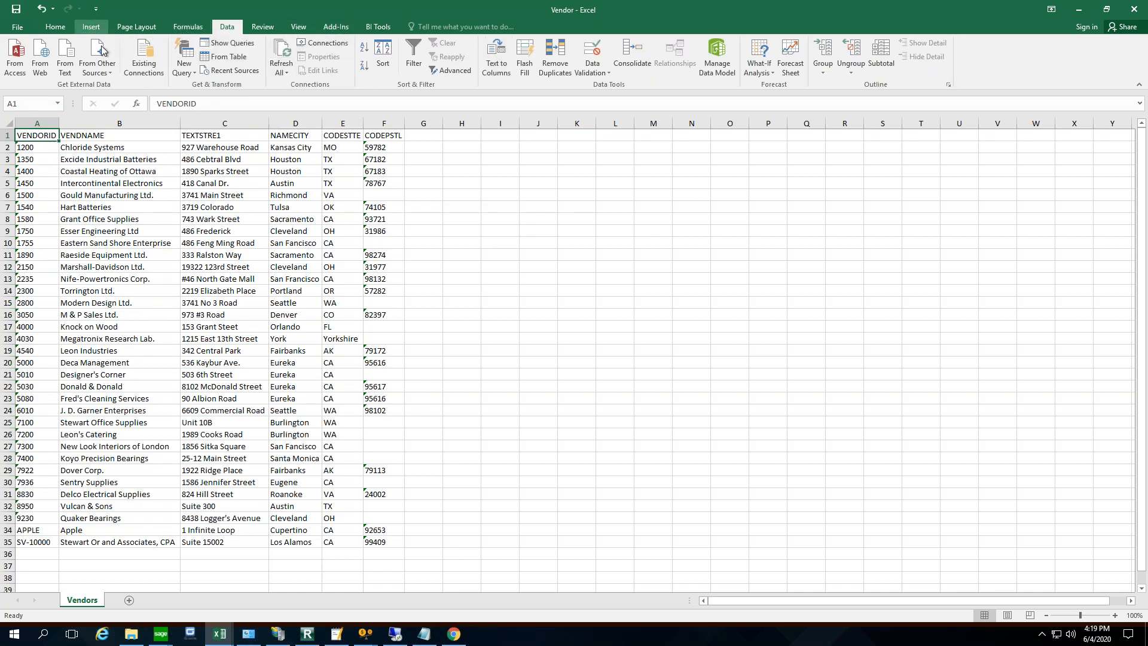
left_click(91, 27)
left_click(19, 58)
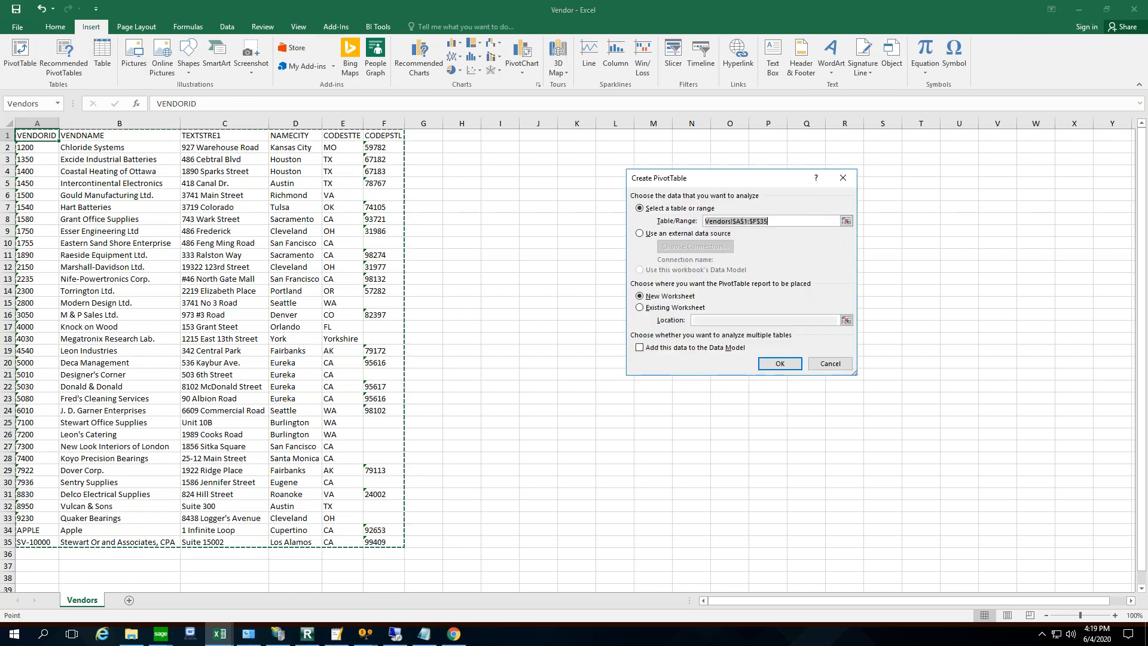
left_click(780, 365)
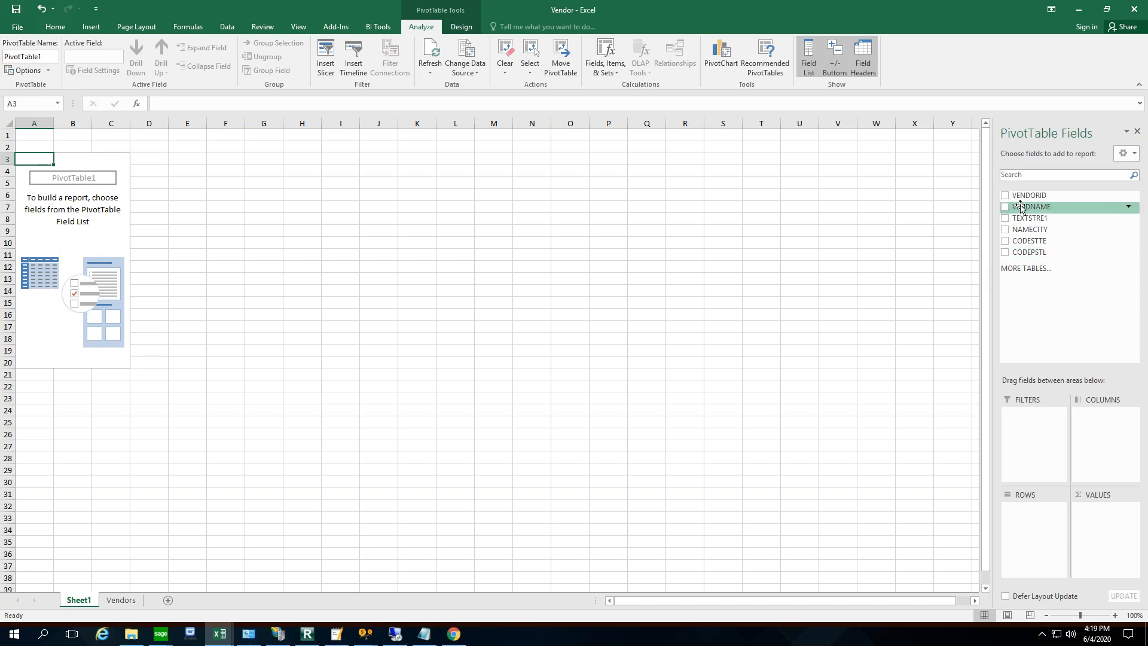
- Set CODESTTE as the pivot rows and a count of VENDORID as the values, and return to the Vendors sheet
left_click_drag(1009, 245, 1017, 515)
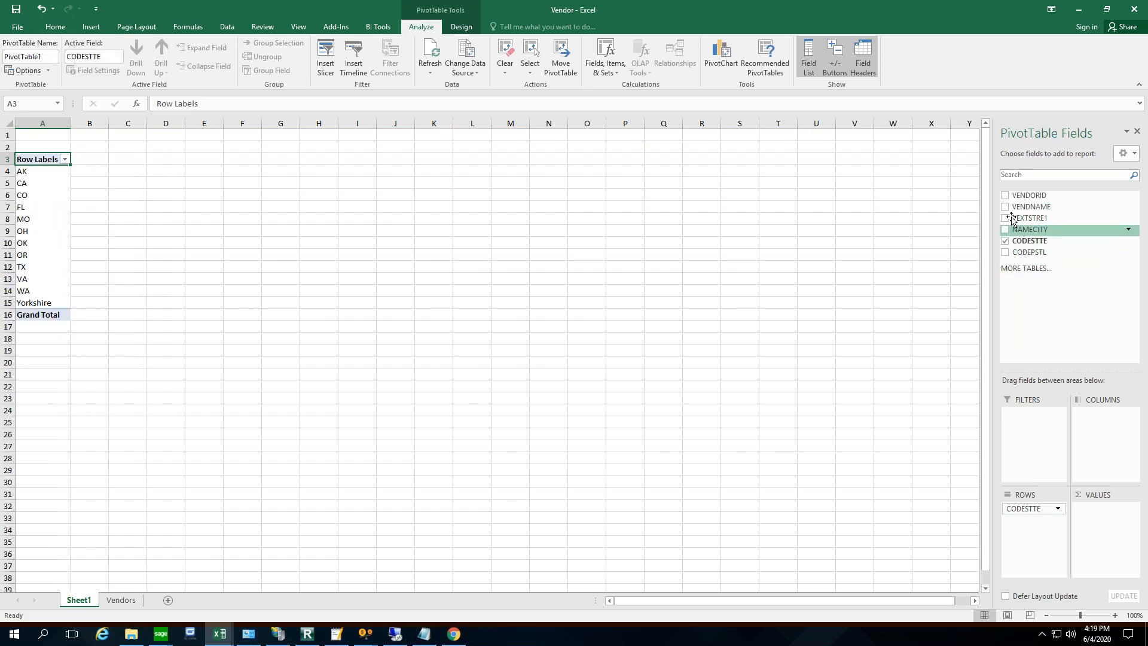
left_click_drag(1010, 199, 1103, 510)
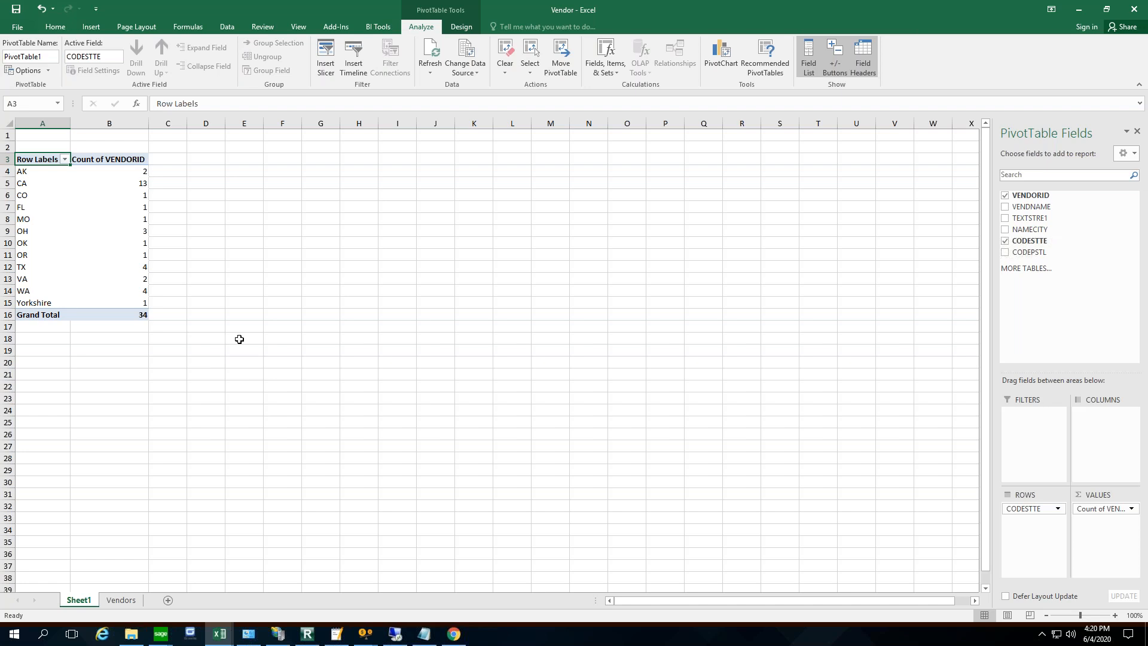
left_click(133, 597)
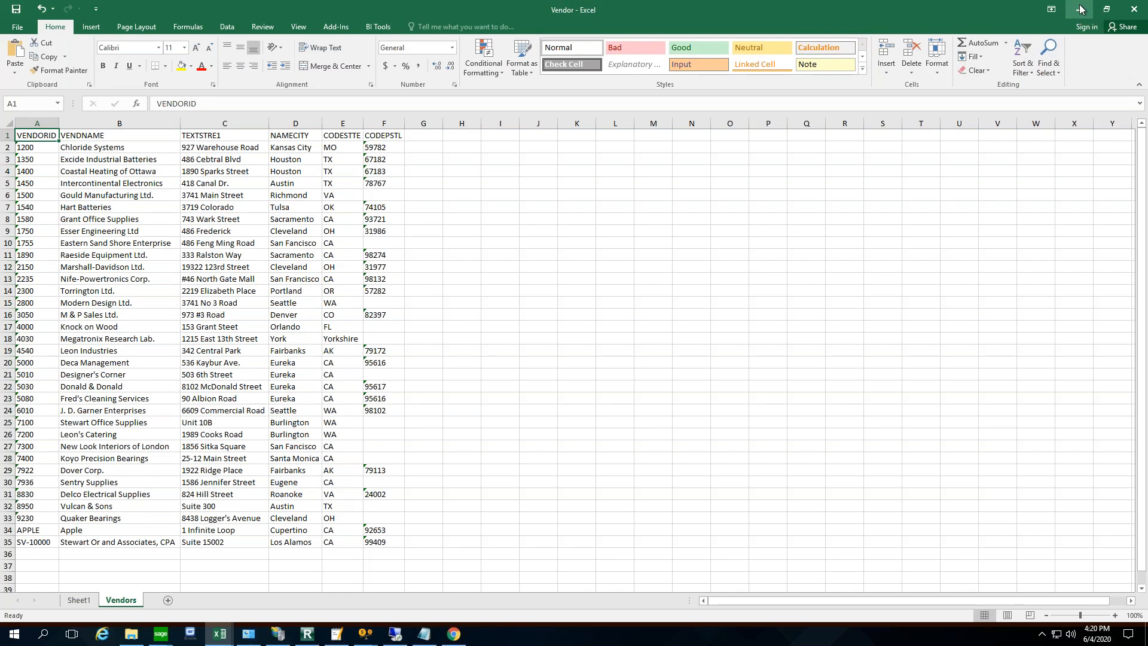
- Switch to the Sage 300 desktop for Sample Company Inc., examine the file options of A/P Vendor Groups, and close the form
left_click(1081, 8)
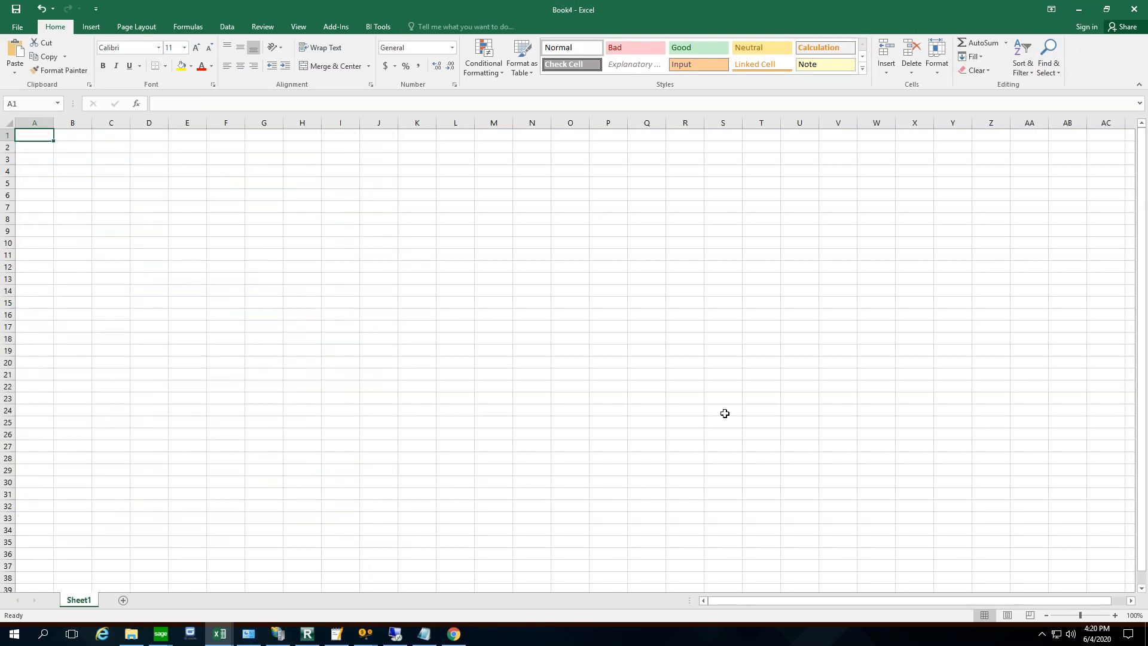
left_click(161, 634)
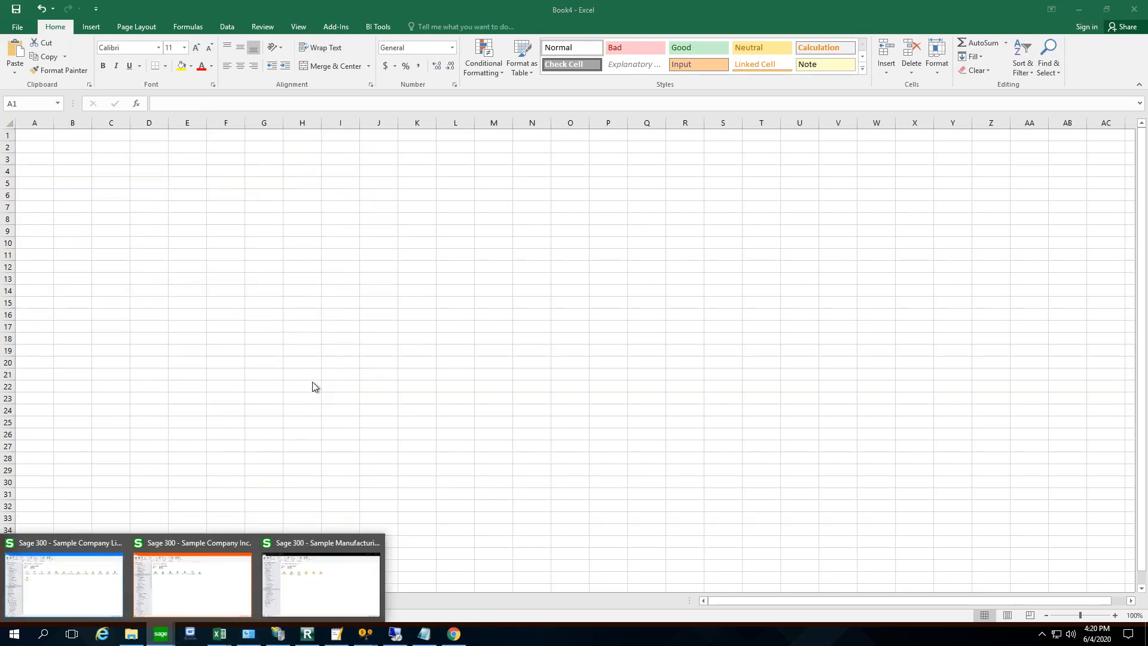
left_click(224, 589)
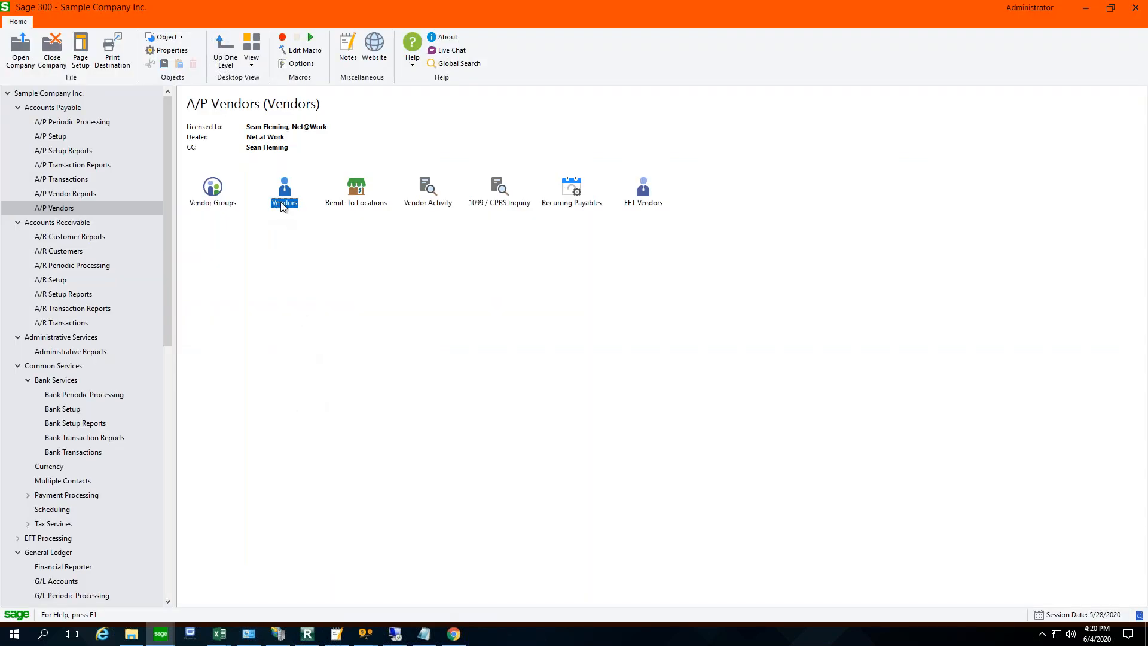
double_click(192, 197)
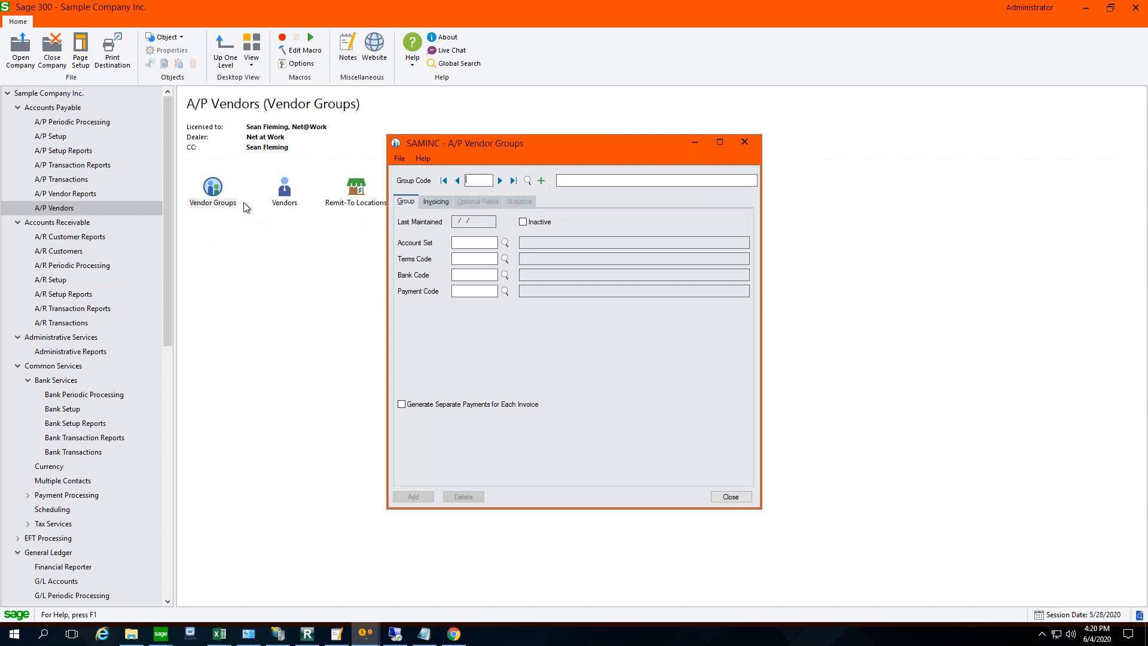
left_click(400, 158)
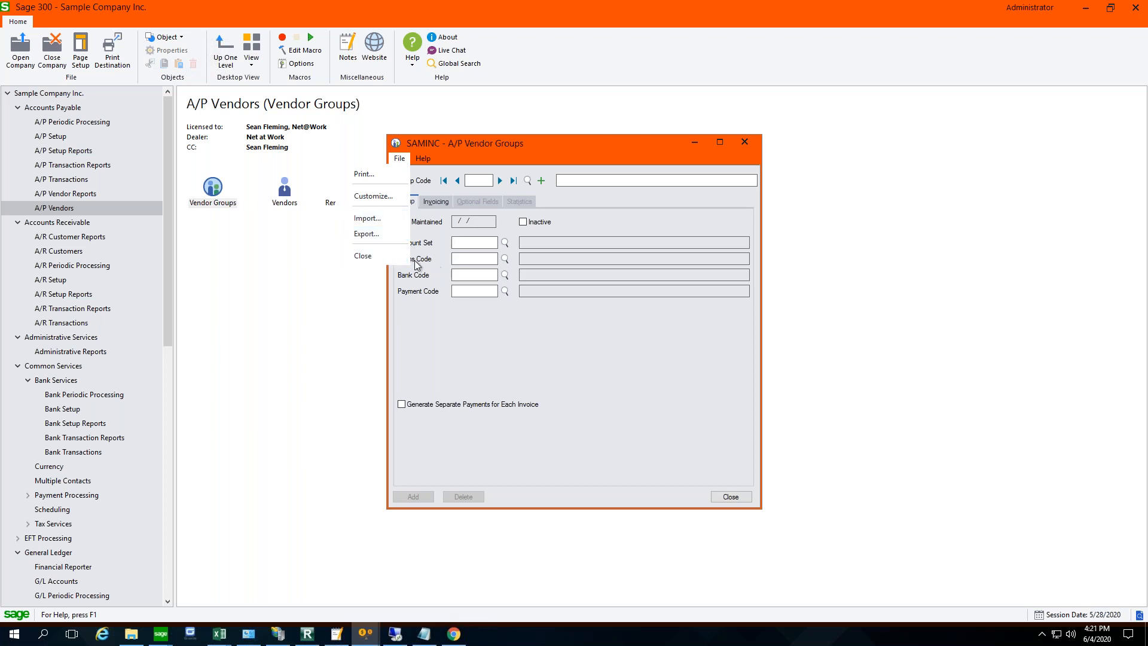
left_click(735, 495)
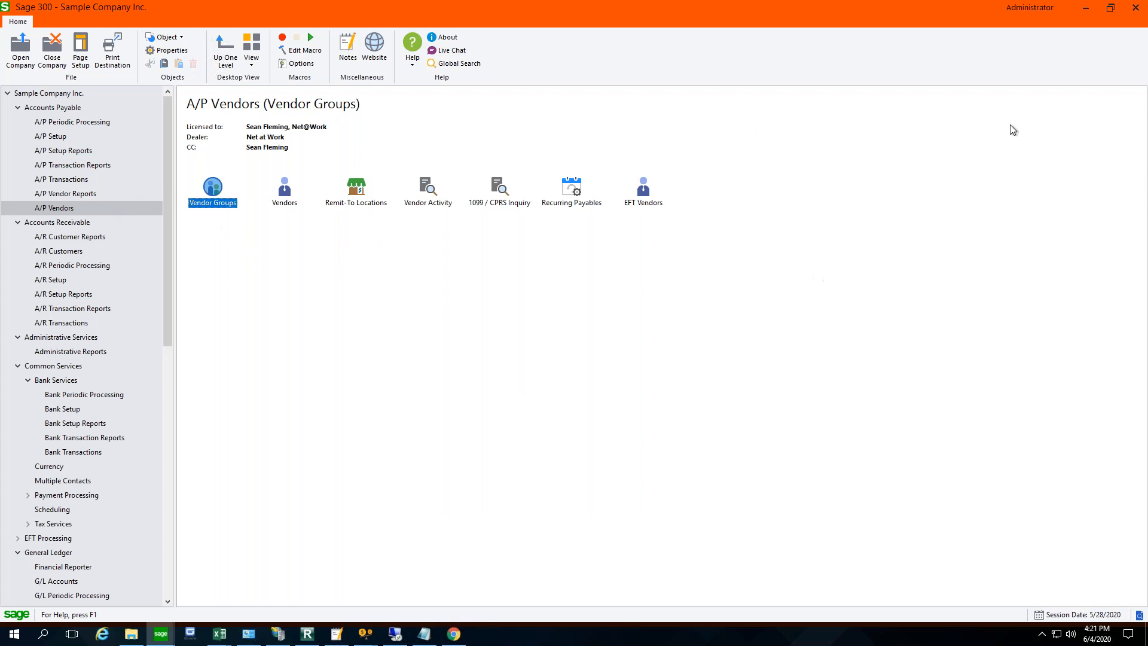
left_click(1086, 8)
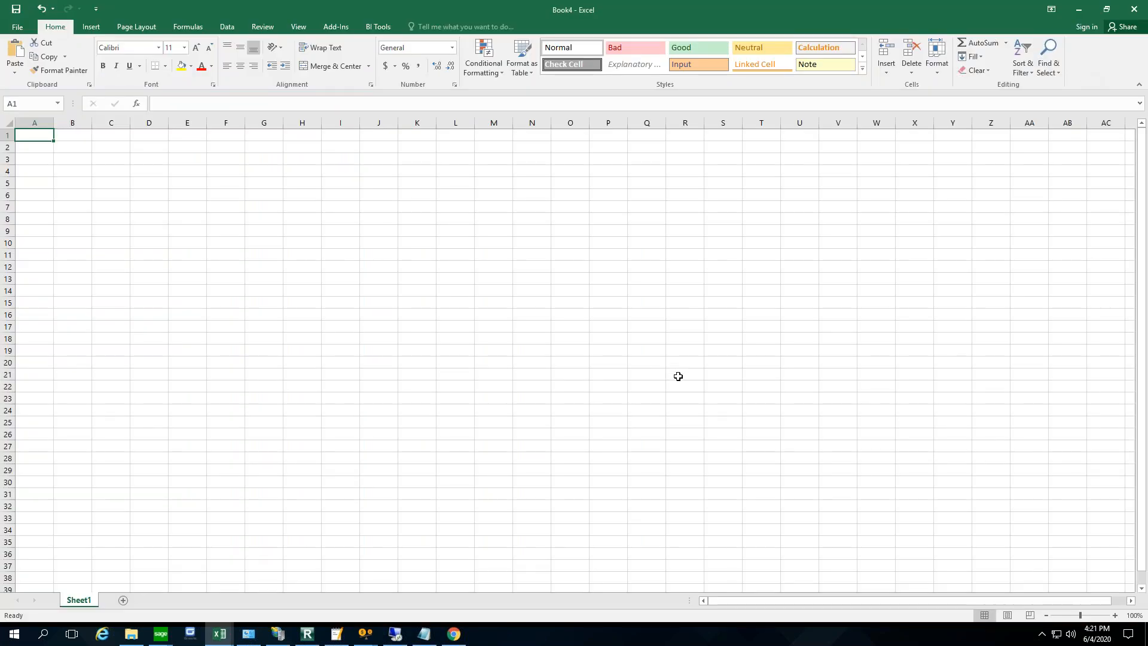
- Switch to Sage 300 in Chrome, sign in to Sample Company Inc. with the account password, and maximize the window
left_click(454, 634)
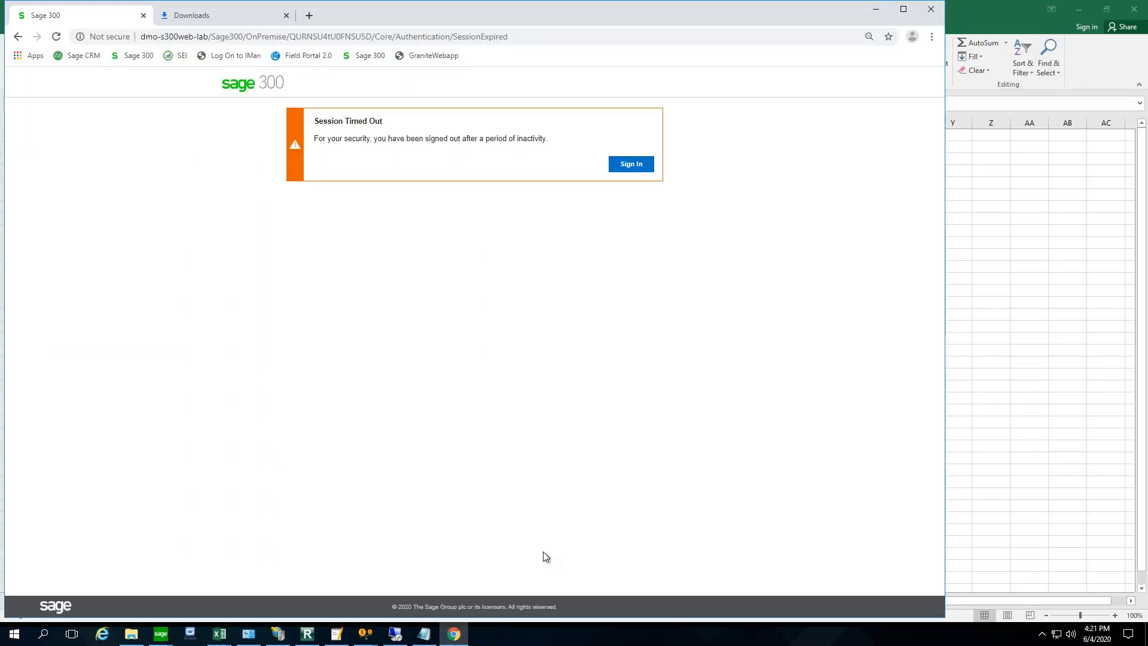
left_click(633, 164)
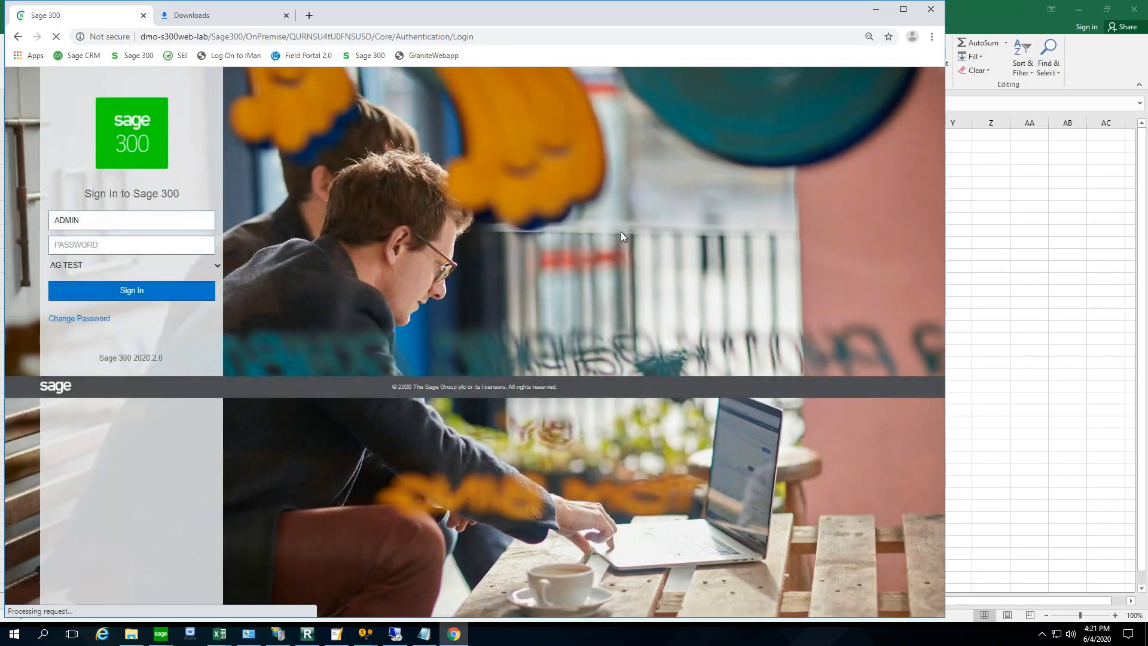
left_click(92, 243)
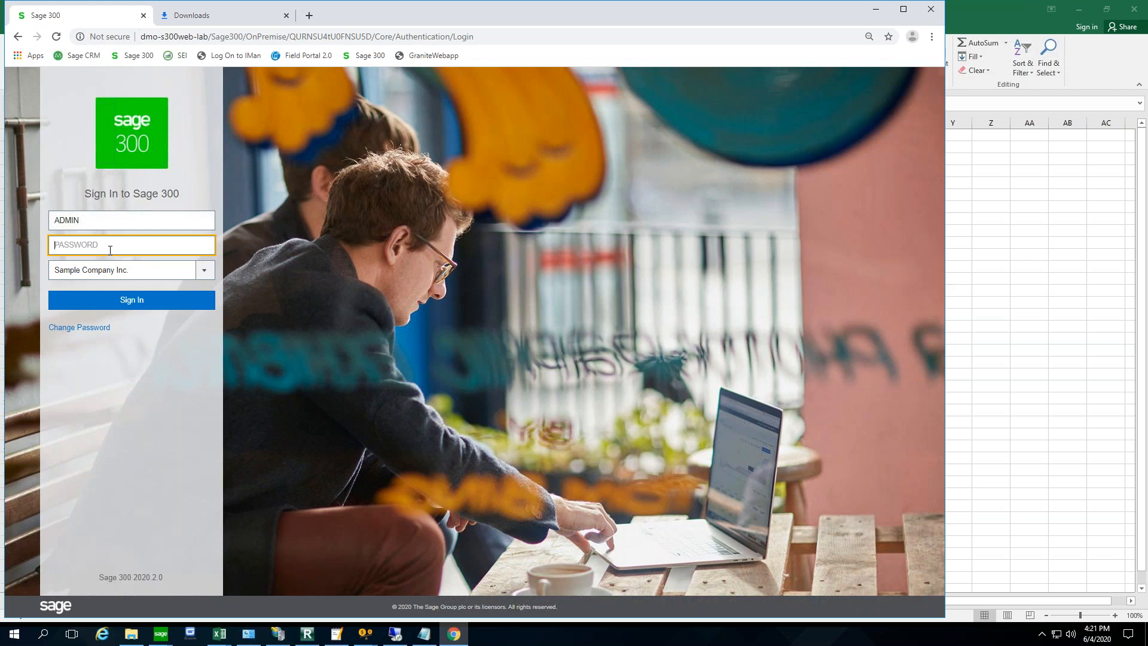
type("ADMIN")
key("Return")
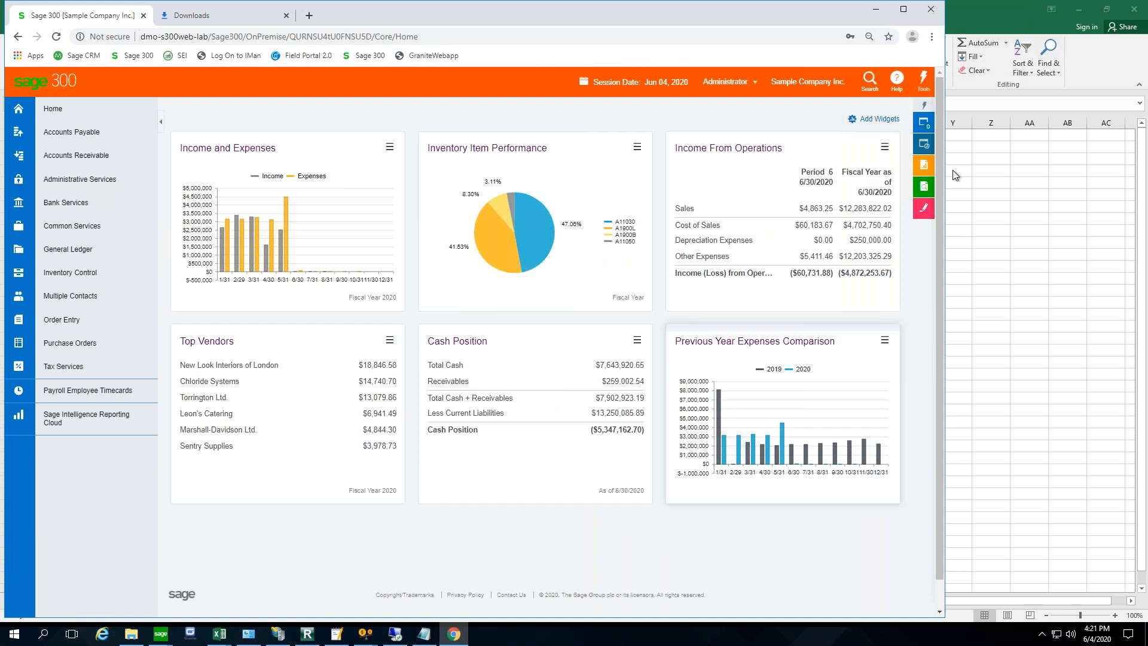
left_click(903, 9)
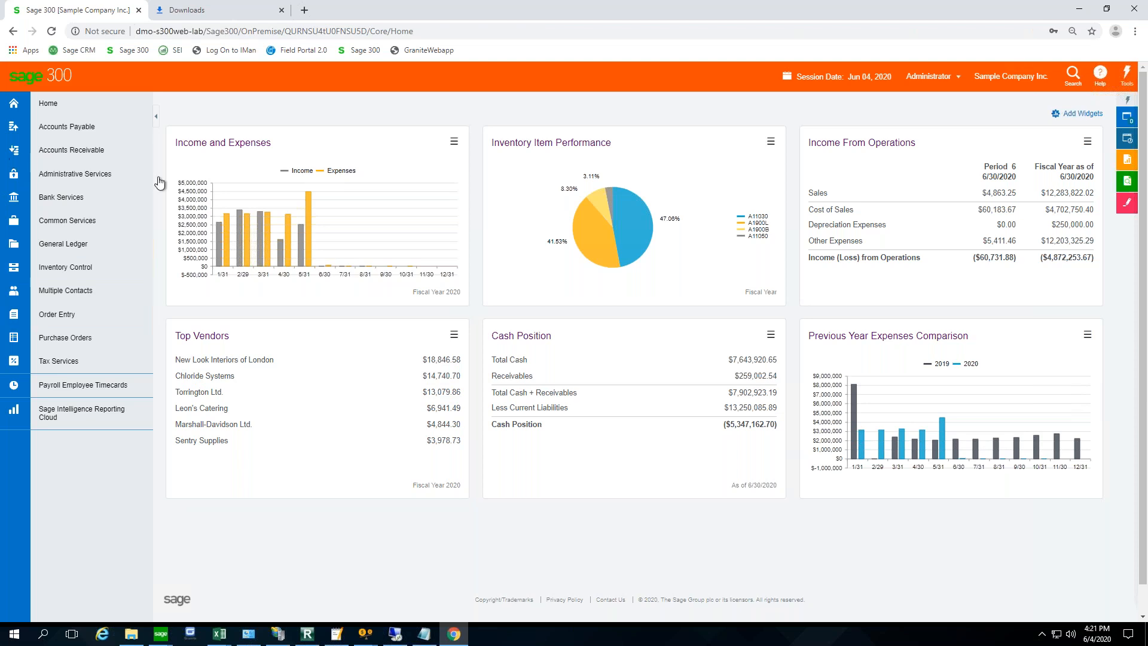
- Open the A/R Customers screen and start an export of the Customer data
left_click(76, 155)
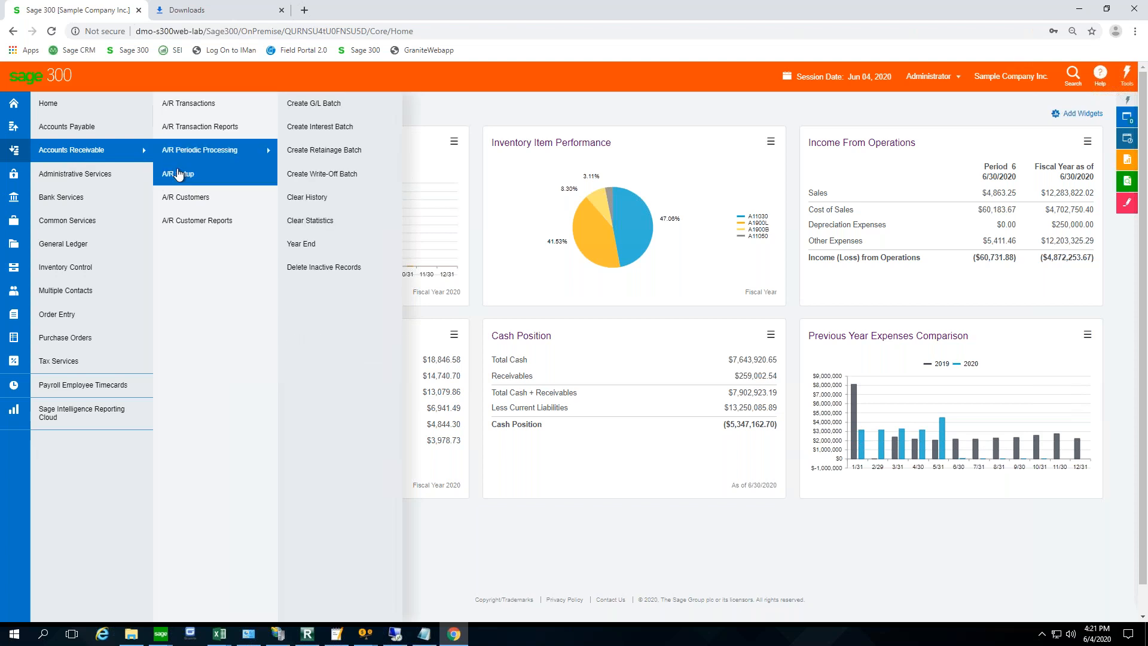
mouse_move(182, 205)
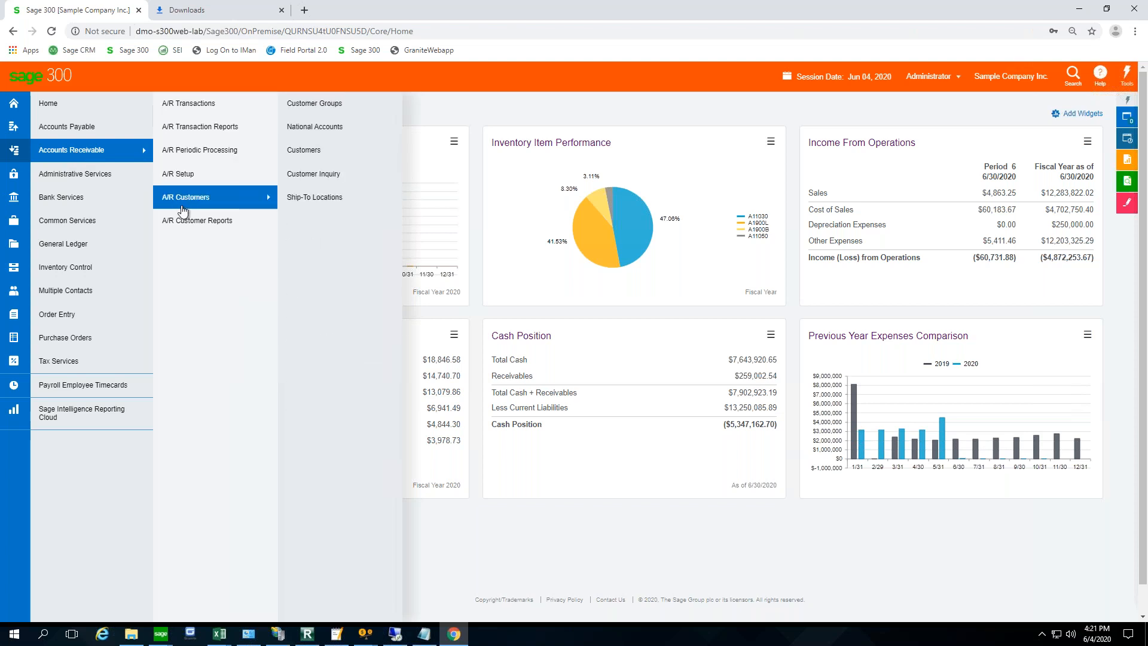
left_click(311, 155)
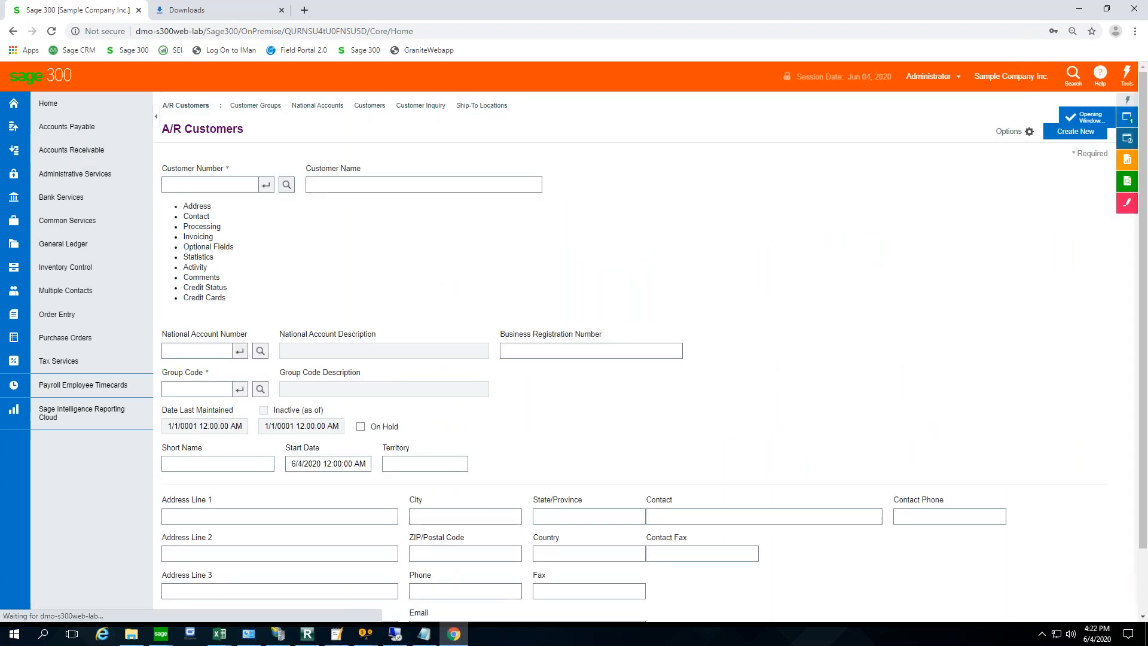
left_click(1024, 132)
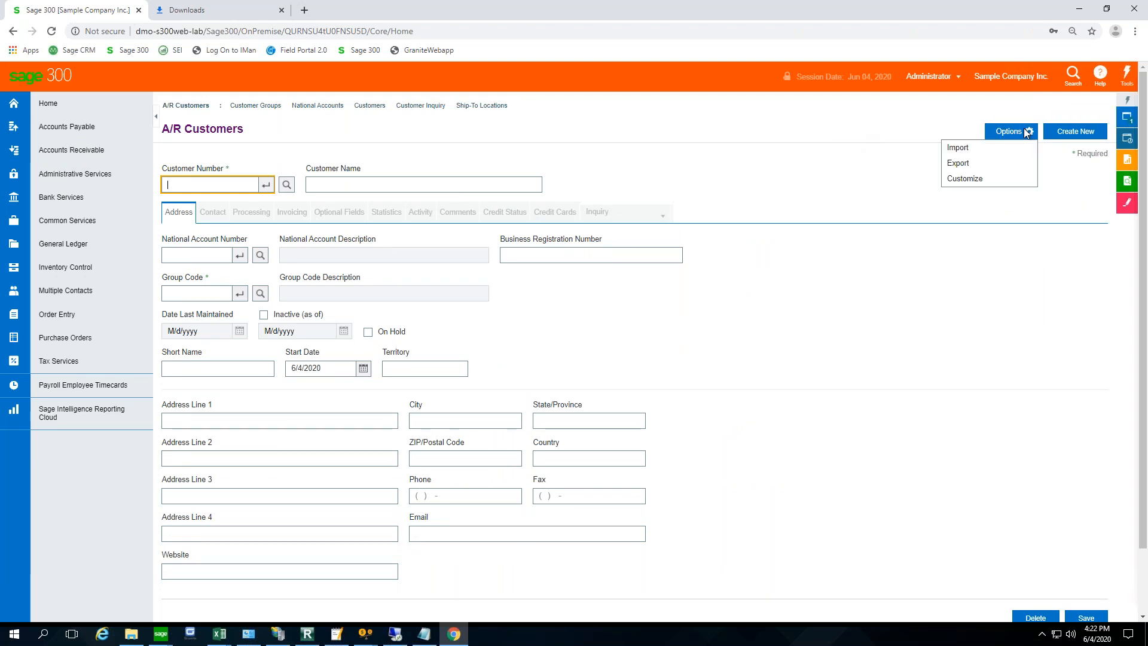
left_click(966, 165)
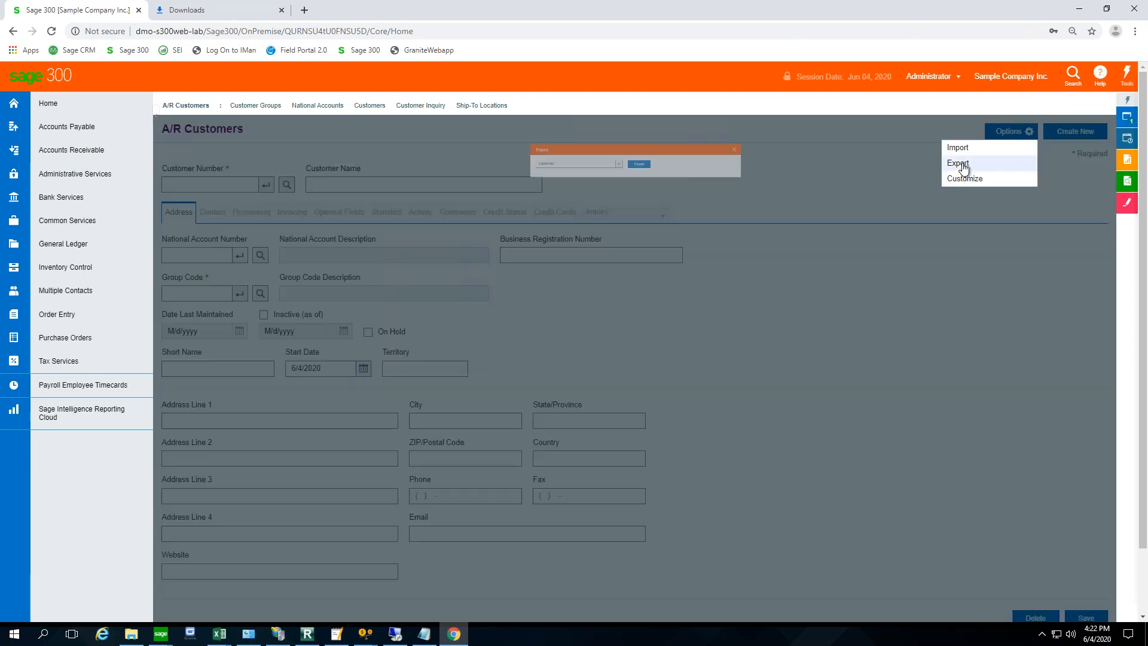
left_click(600, 168)
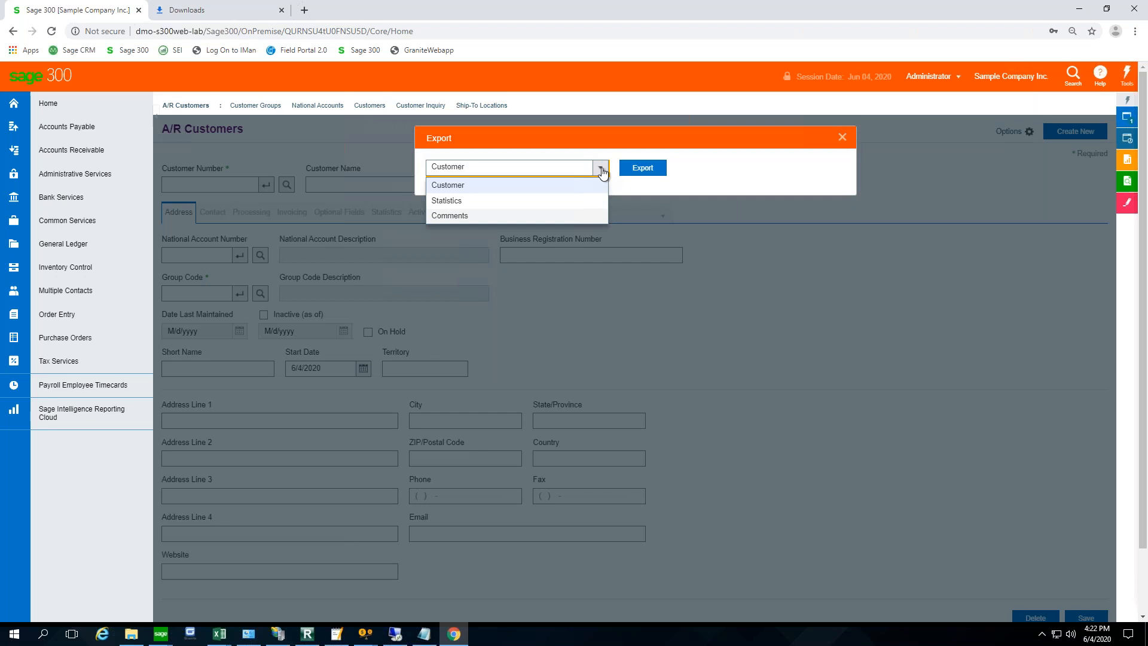
left_click(601, 170)
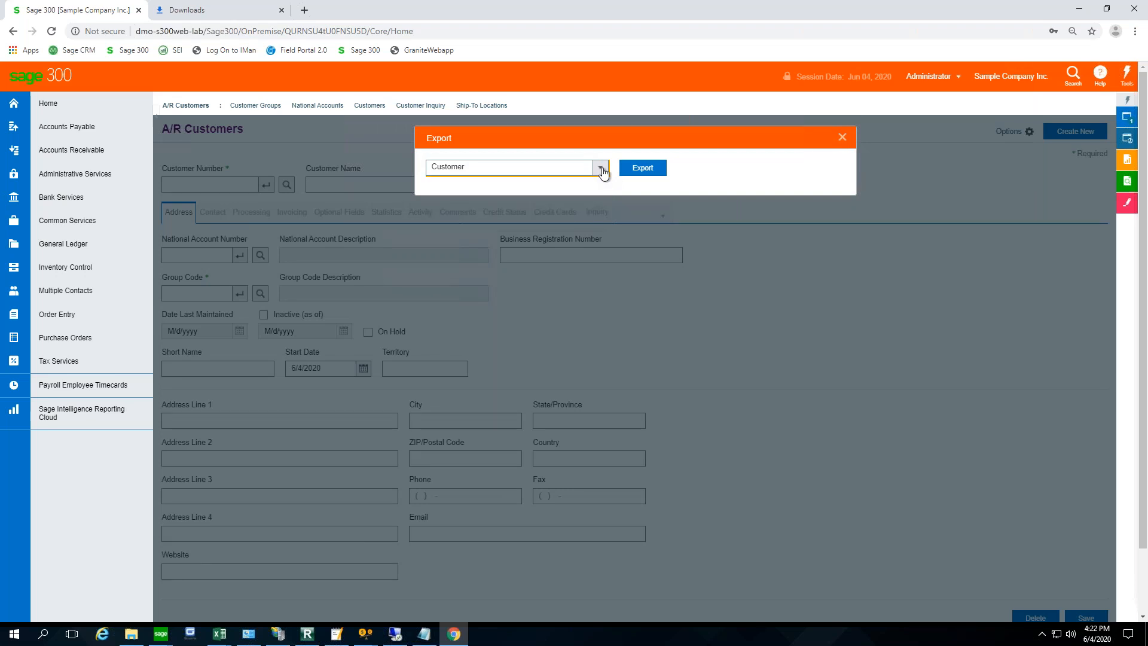
left_click(638, 169)
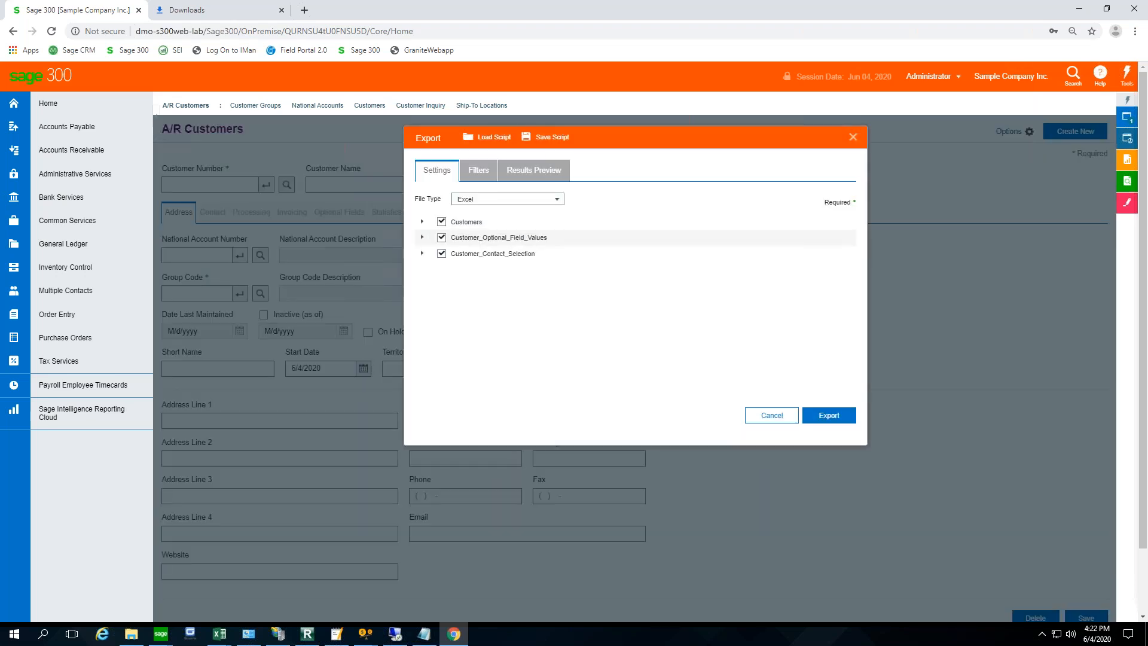
- Exclude Customer_Optional_Field_Values from the Excel export and add Customer Name as a filter column
left_click(441, 237)
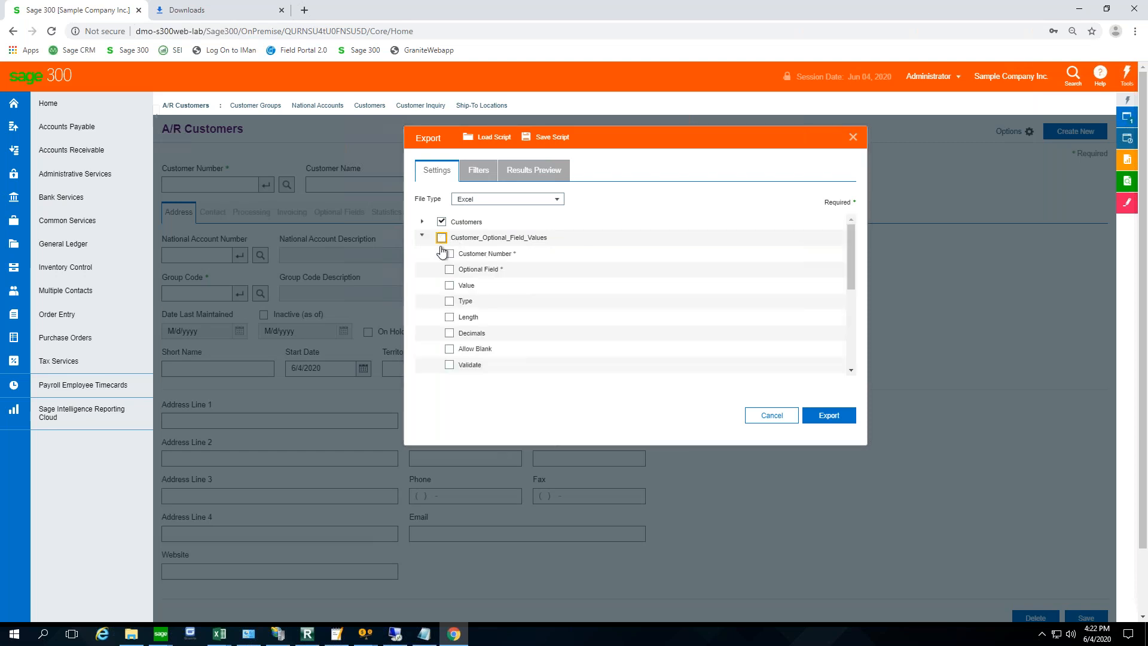
left_click(479, 170)
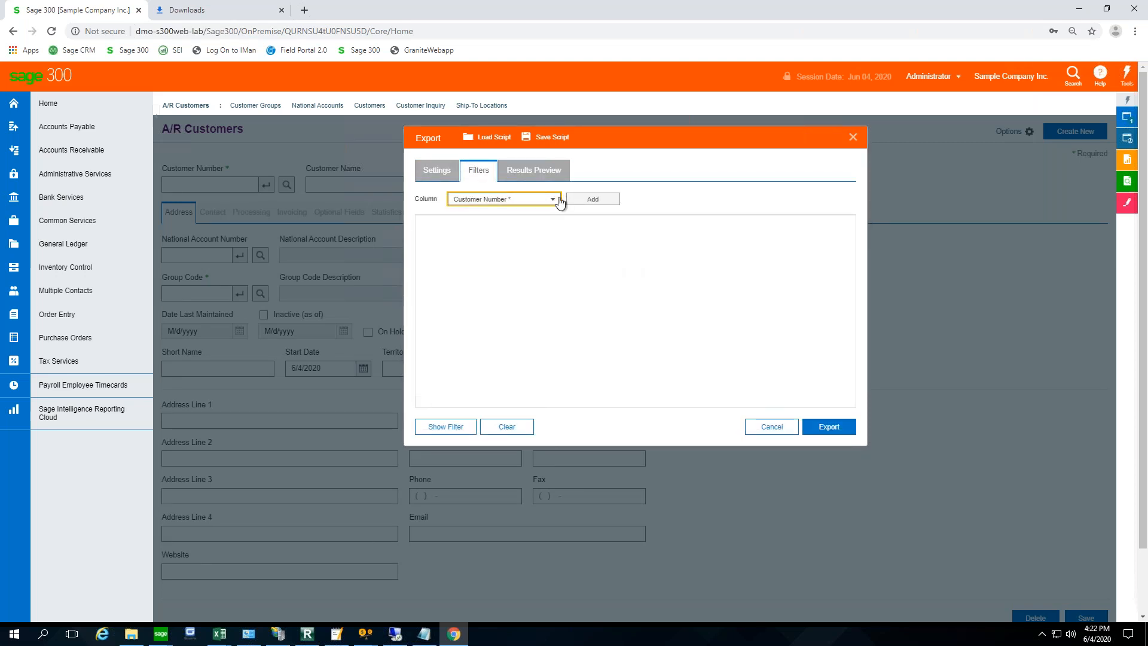
left_click(559, 201)
left_click(537, 197)
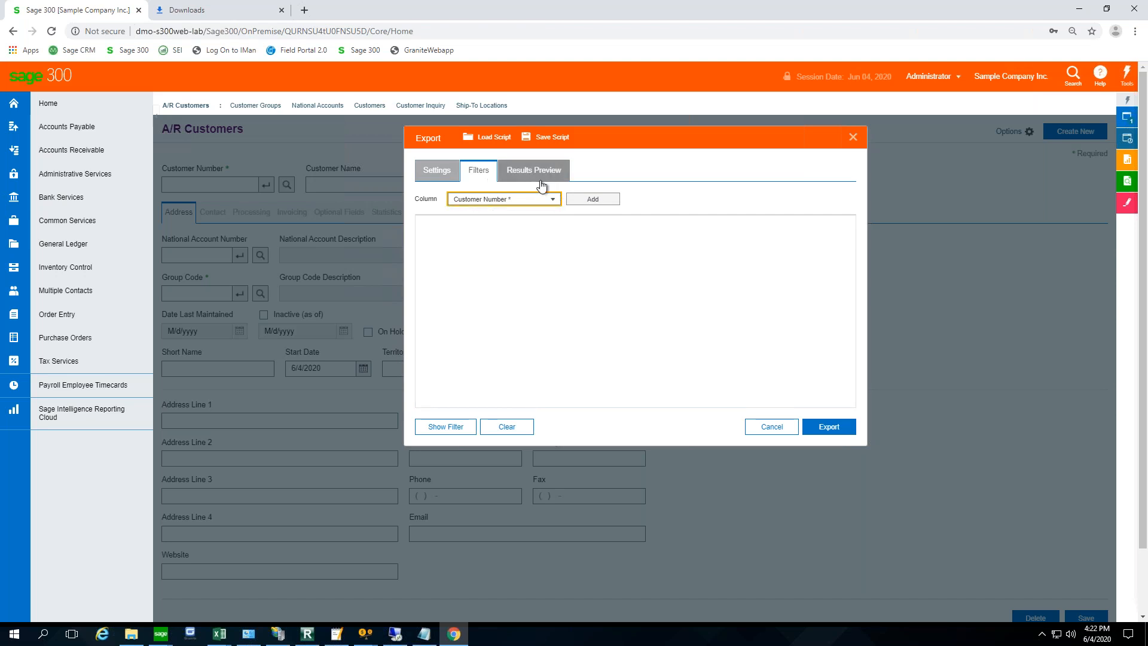
left_click(554, 200)
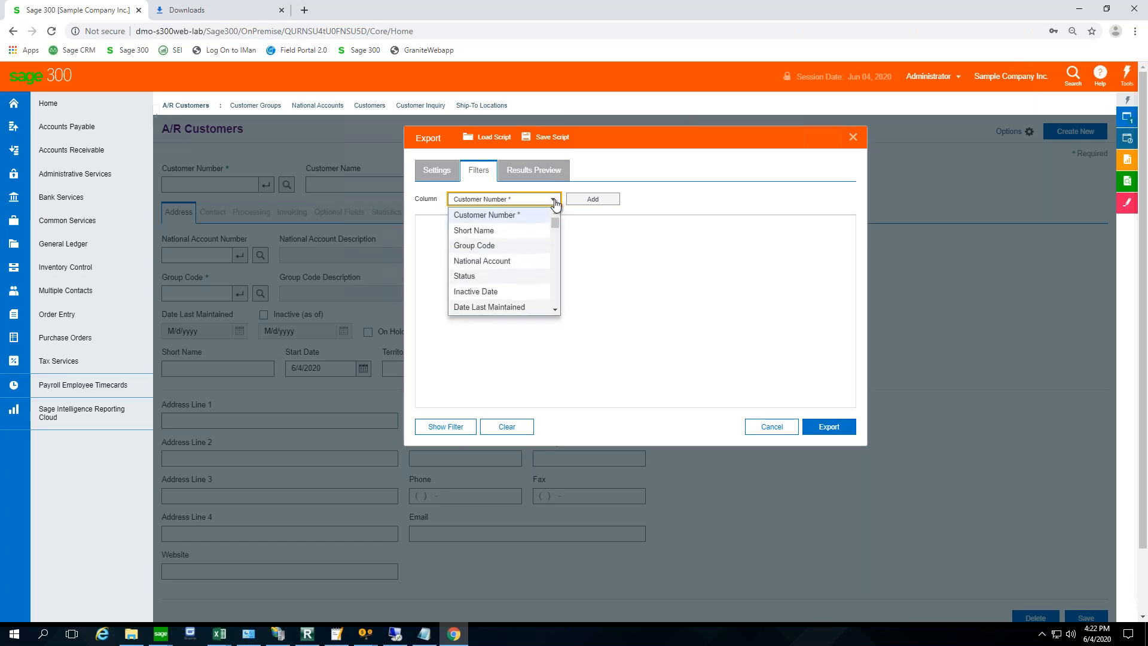
scroll(558, 299, "down", 2)
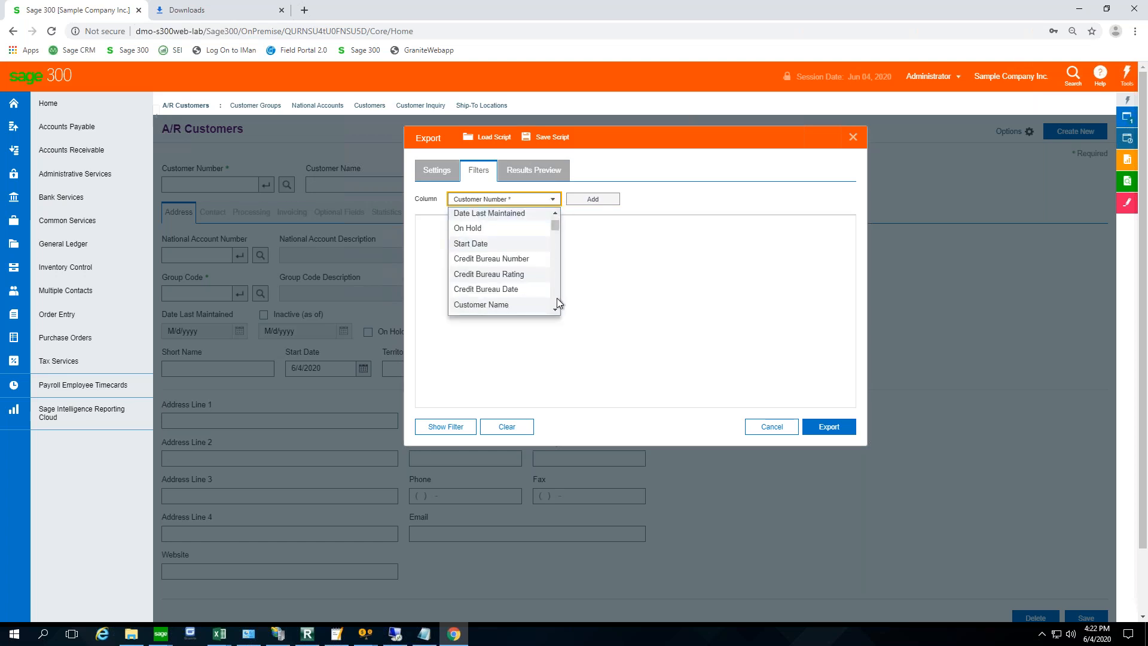
scroll(557, 298, "down", 2)
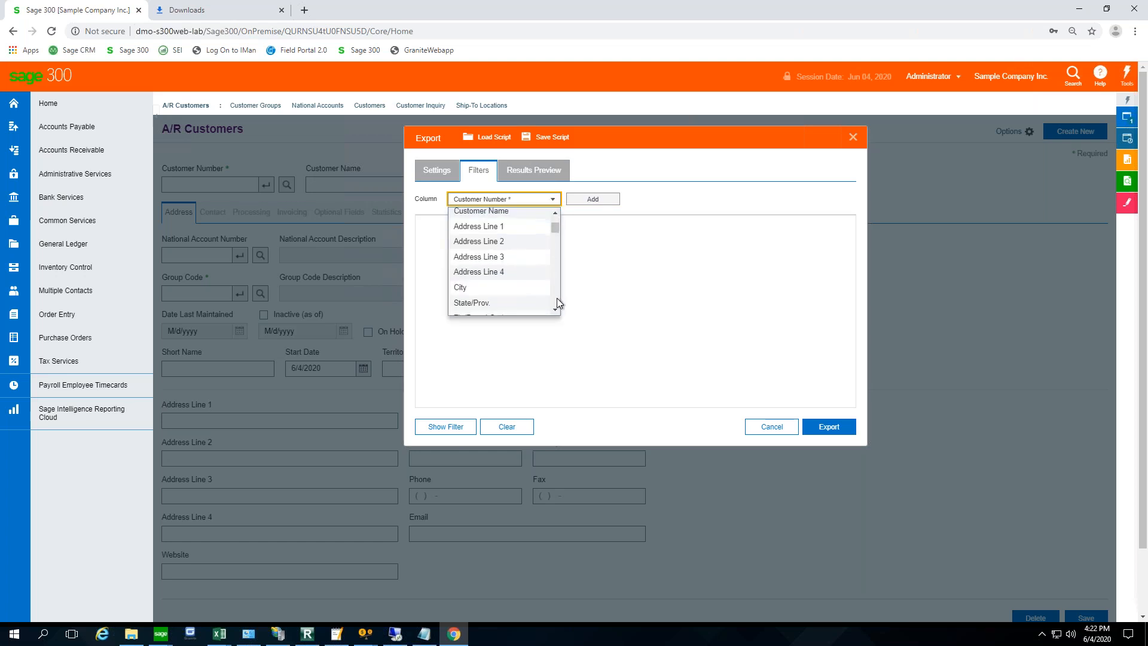
left_click(508, 212)
left_click(593, 199)
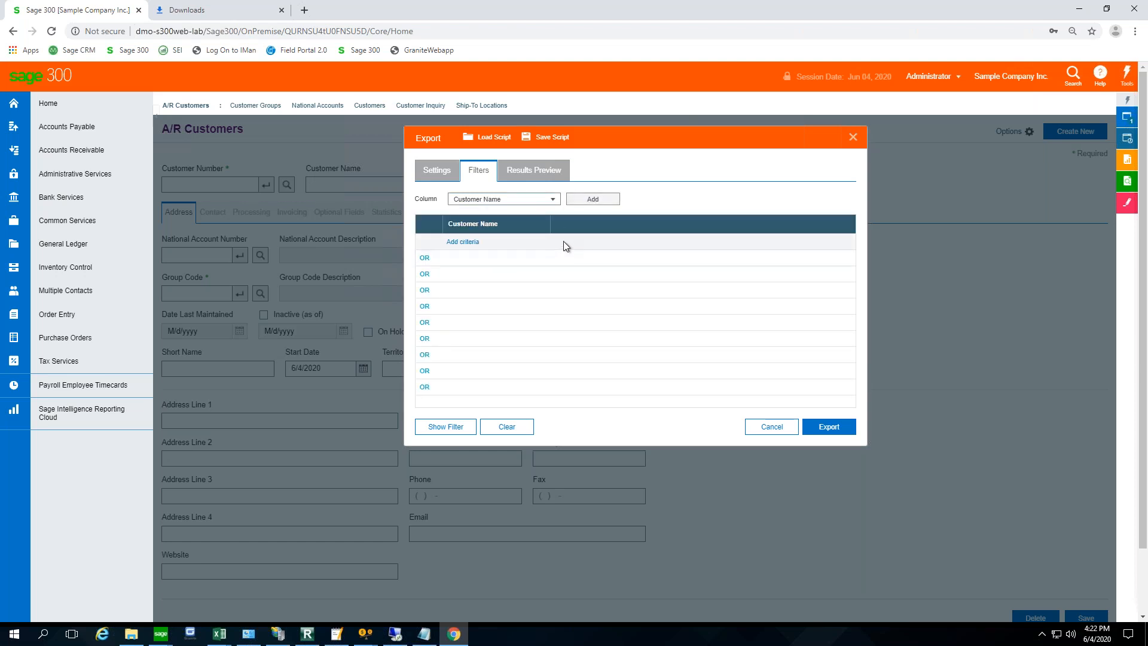
- Add a LIKE criterion on Customer Name for names beginning with S and preview the export results
left_click(529, 241)
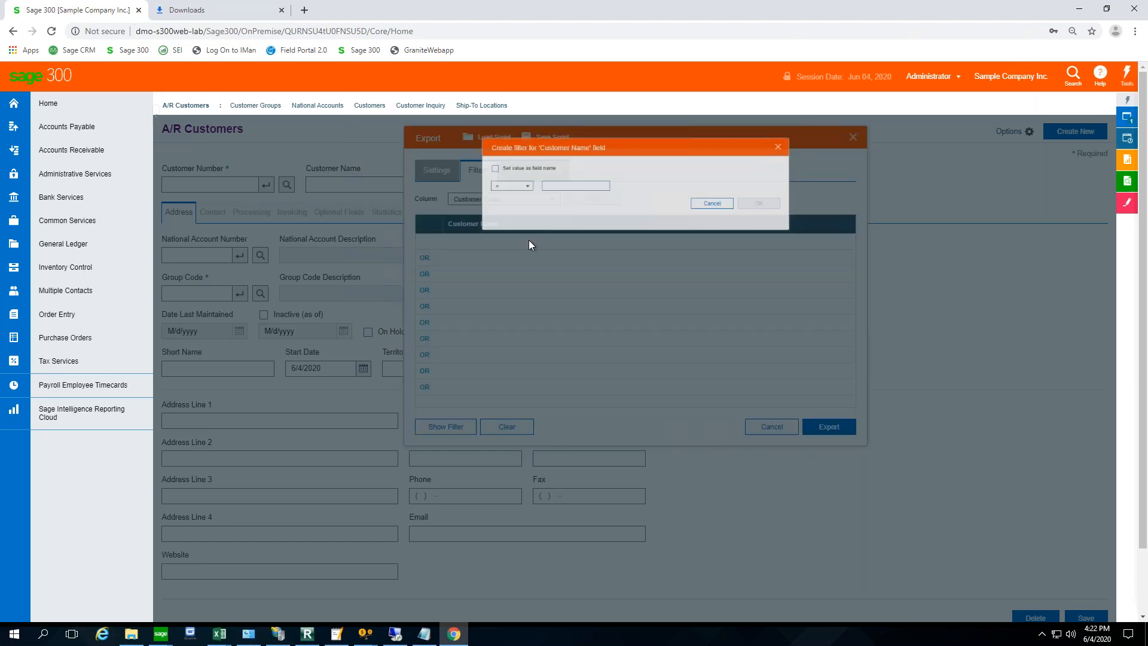
left_click(498, 188)
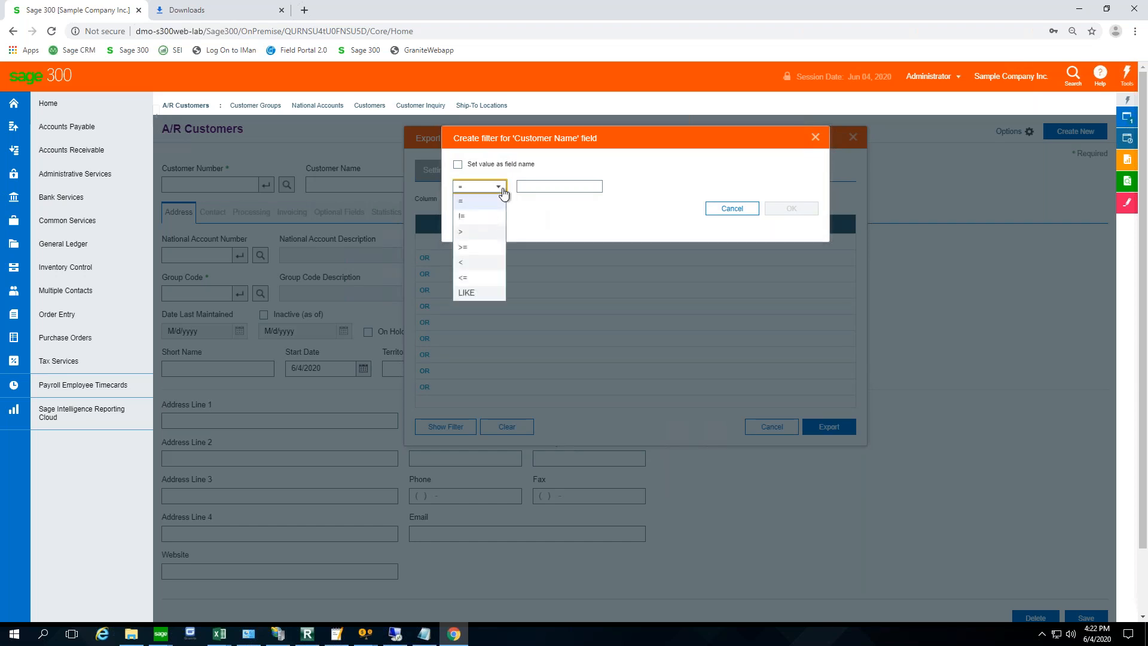
left_click(466, 294)
left_click(542, 187)
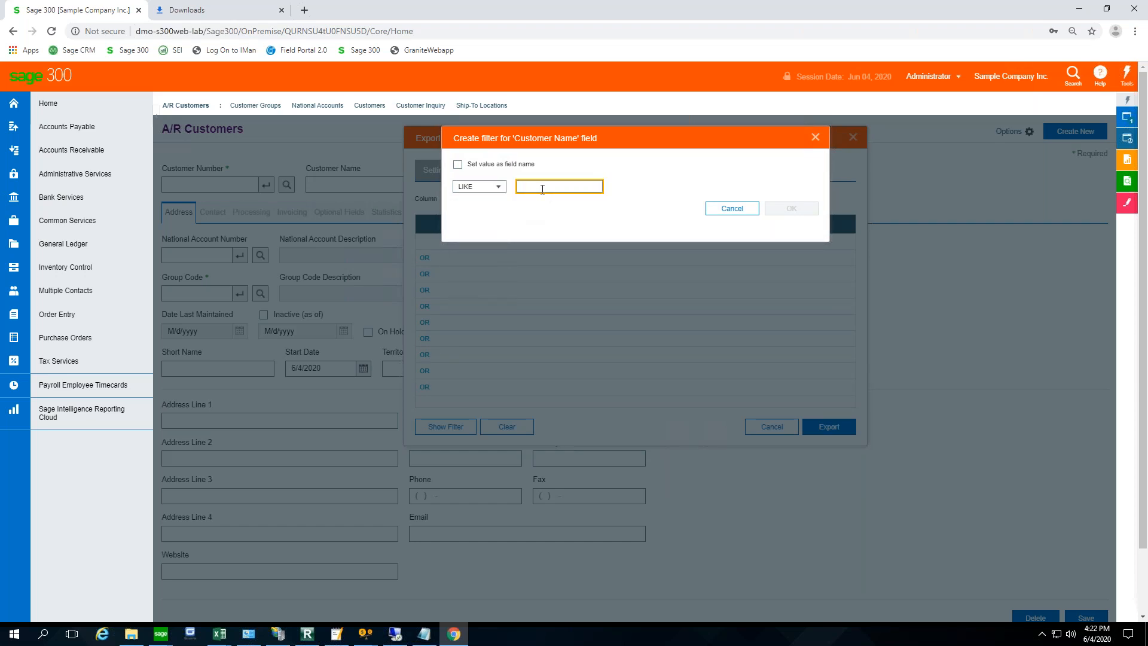
type("S*")
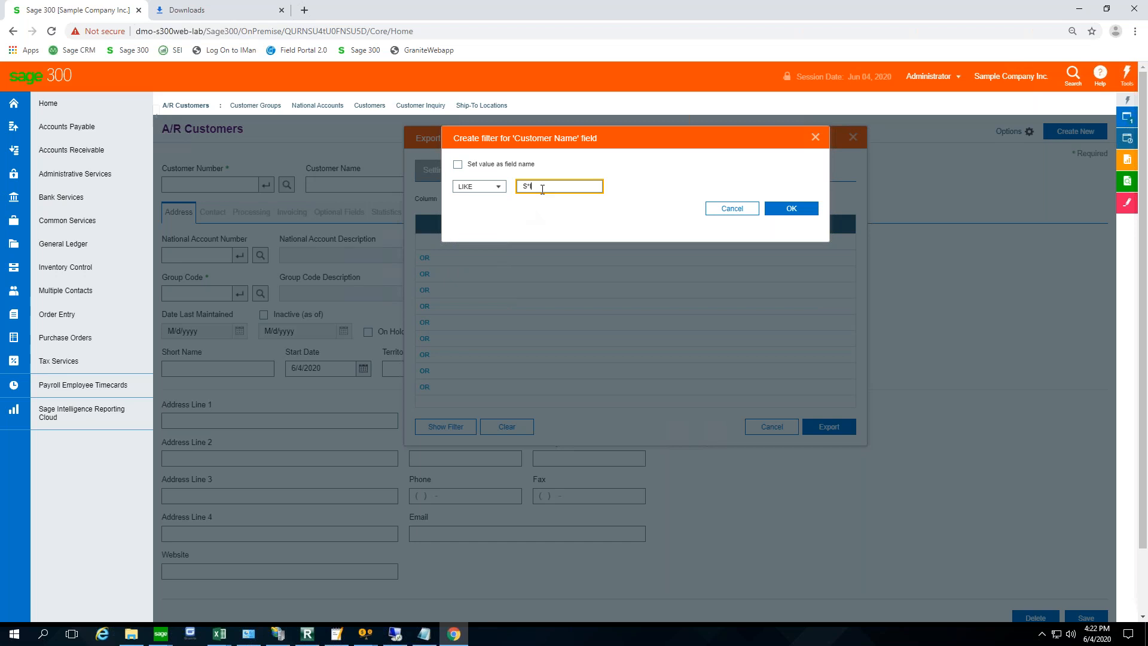
left_click(778, 209)
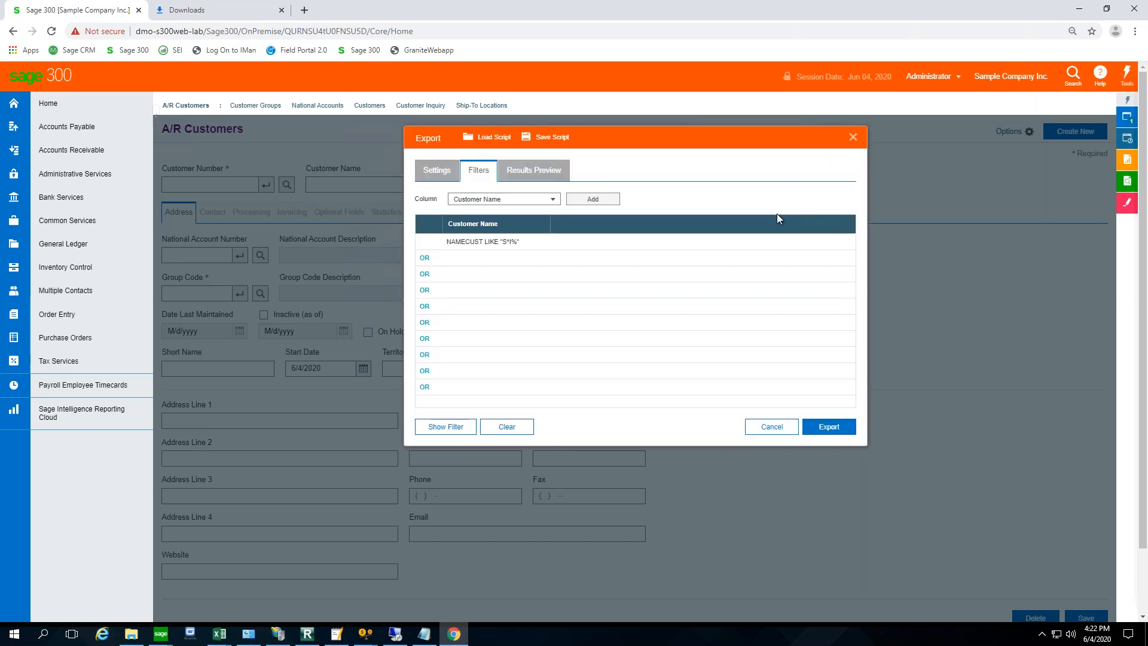
left_click(536, 172)
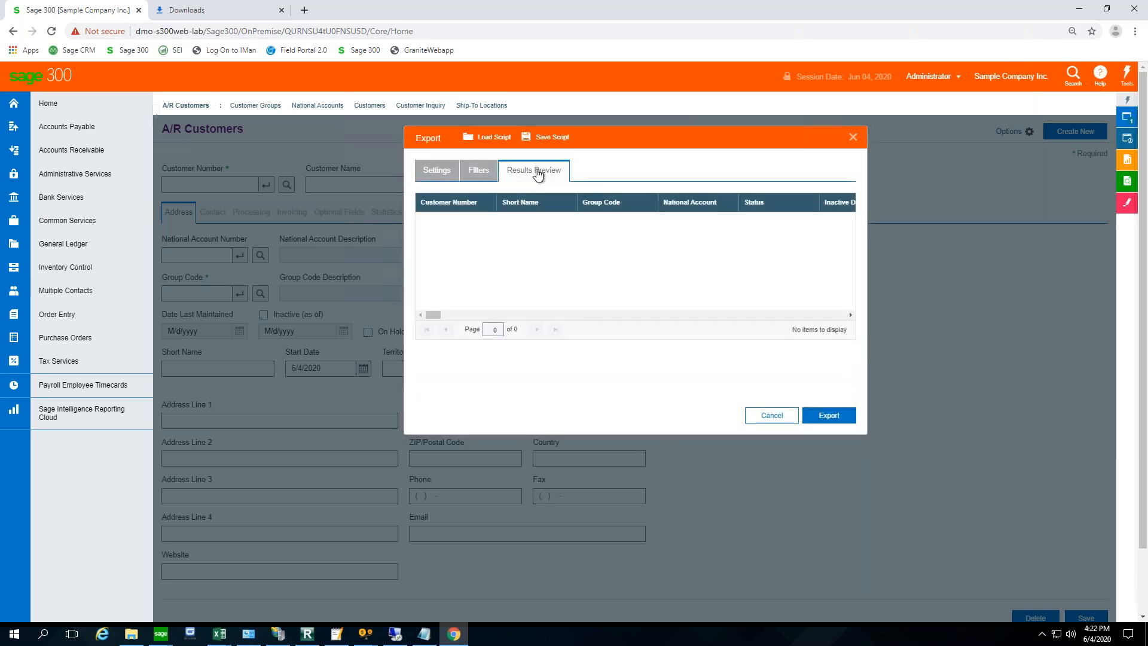
- Replace the Customer Name criterion's value with MR and preview the filtered export results
left_click(437, 170)
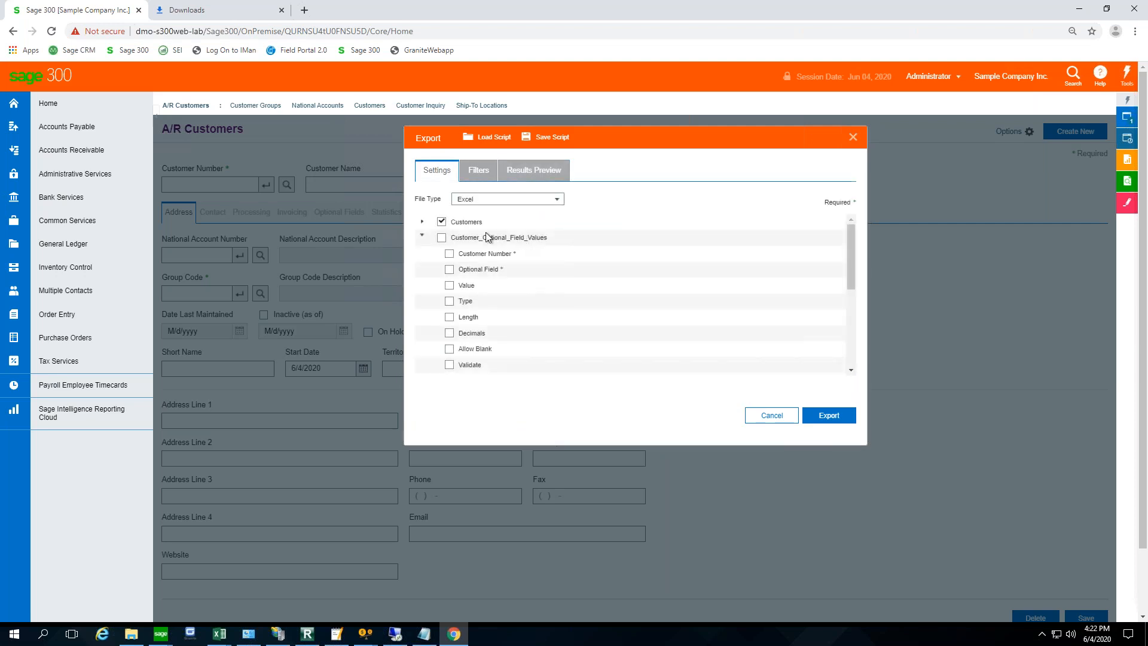
left_click(478, 171)
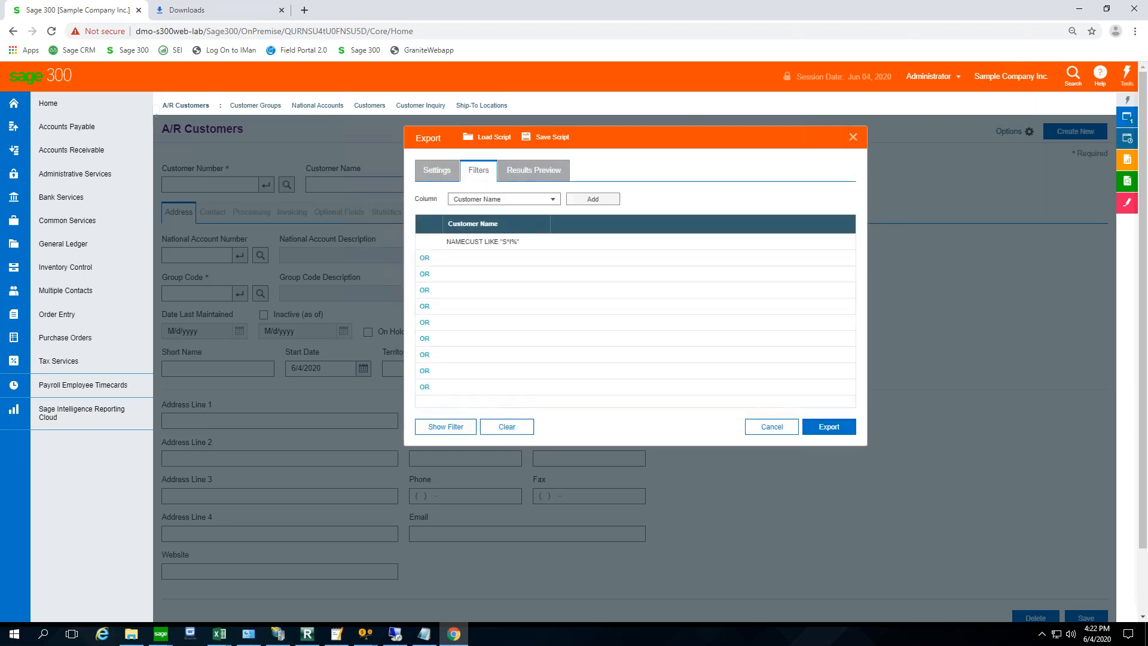
left_click(507, 243)
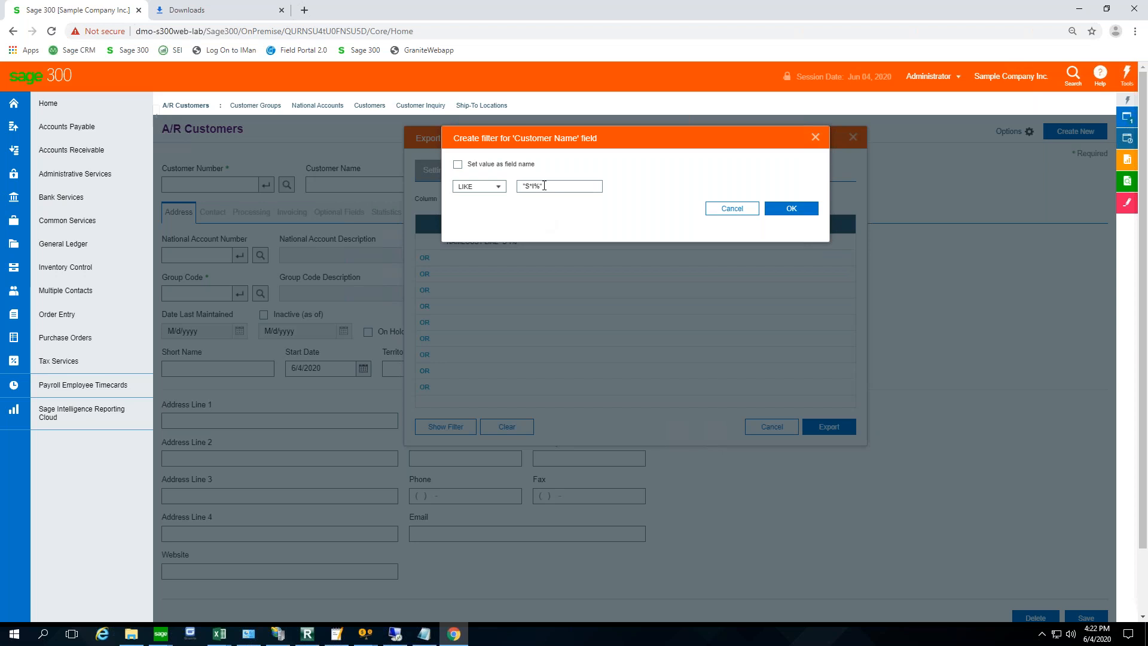
left_click_drag(546, 186, 505, 186)
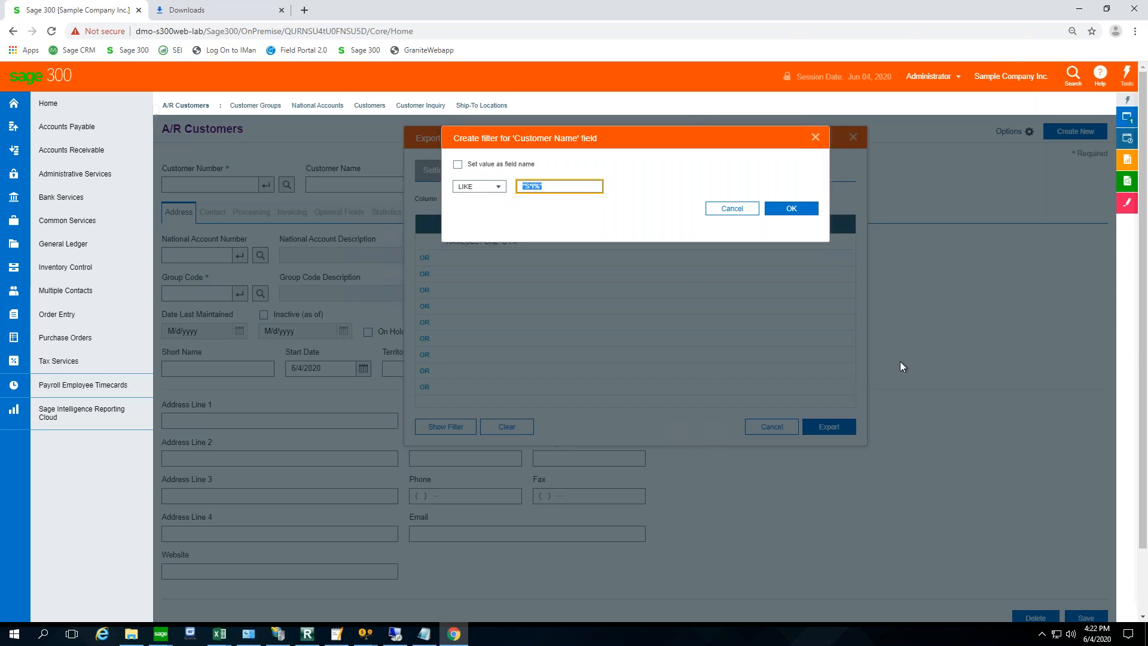
type("MR")
left_click(795, 214)
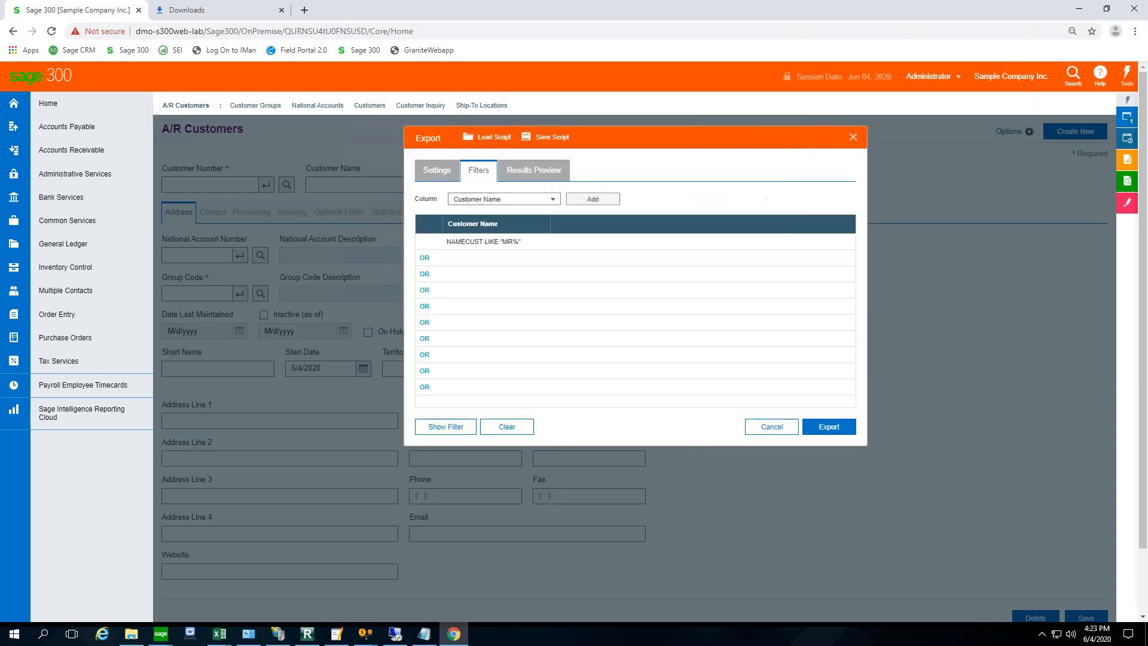
left_click(533, 169)
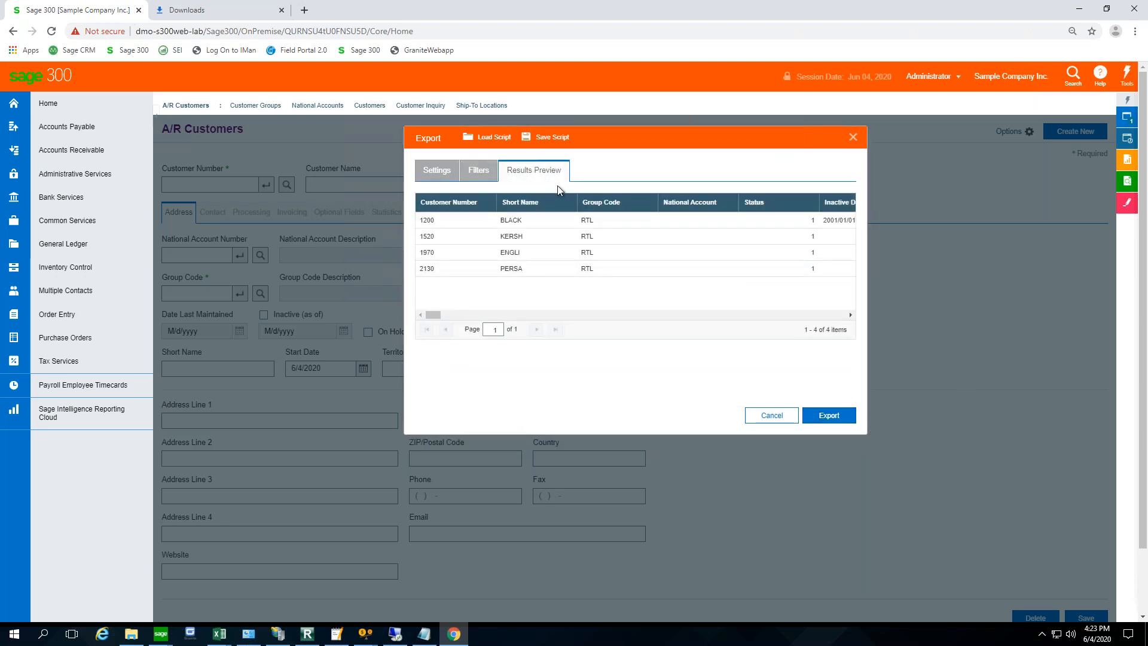
- Run the export of the filtered customer data and open the browser's download list
left_click(448, 180)
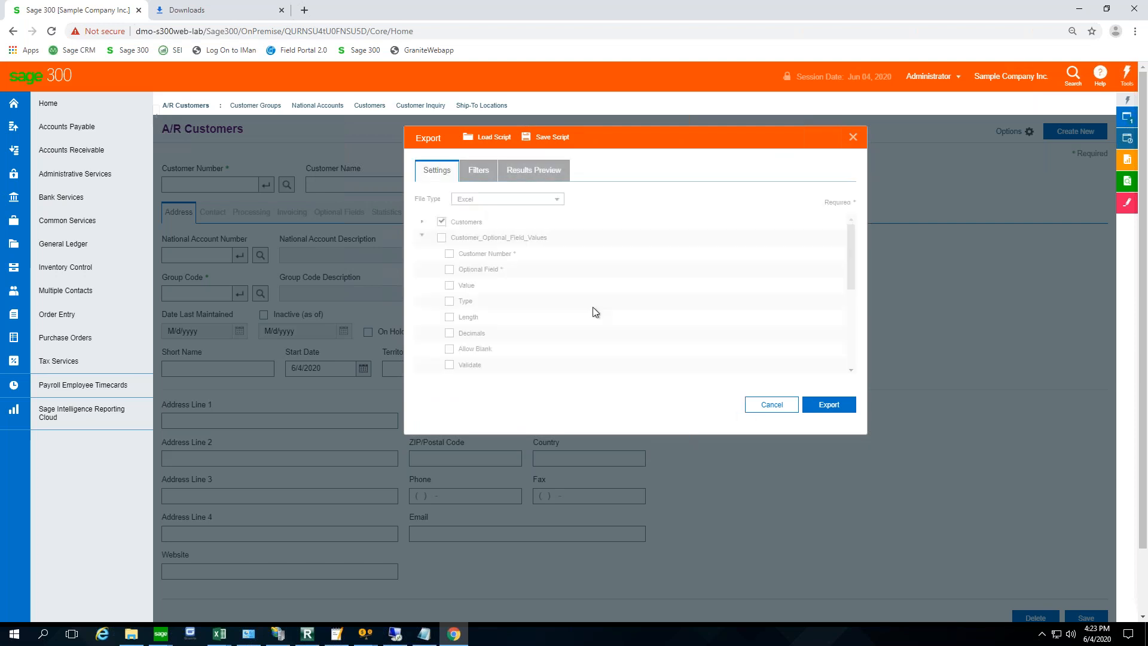
left_click(830, 416)
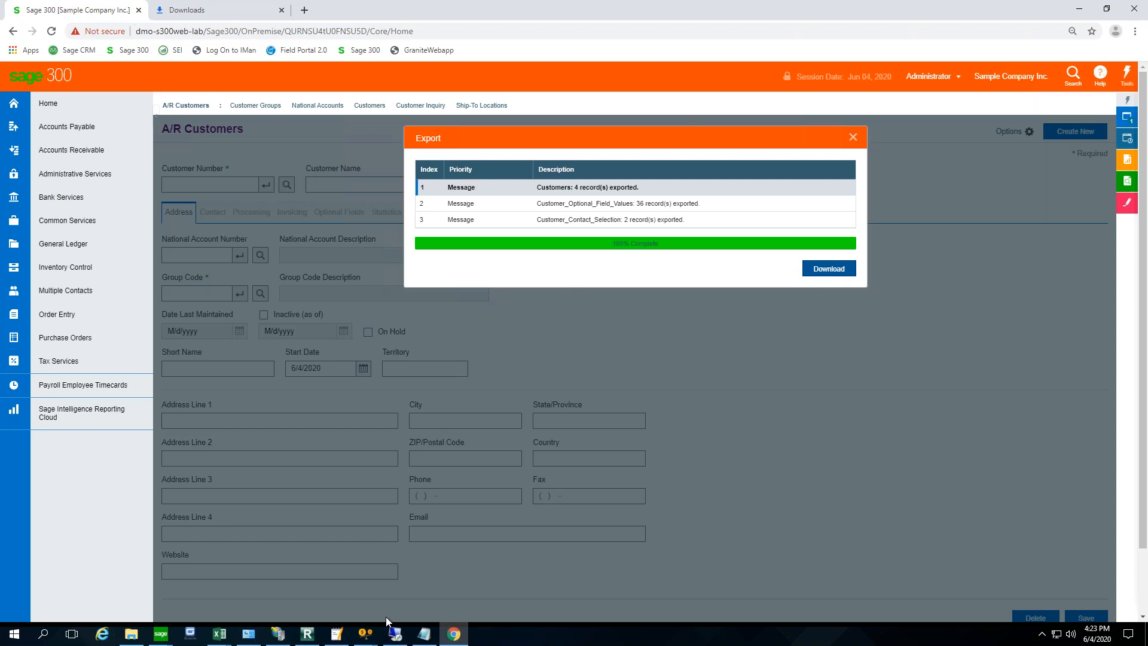
left_click(1144, 596)
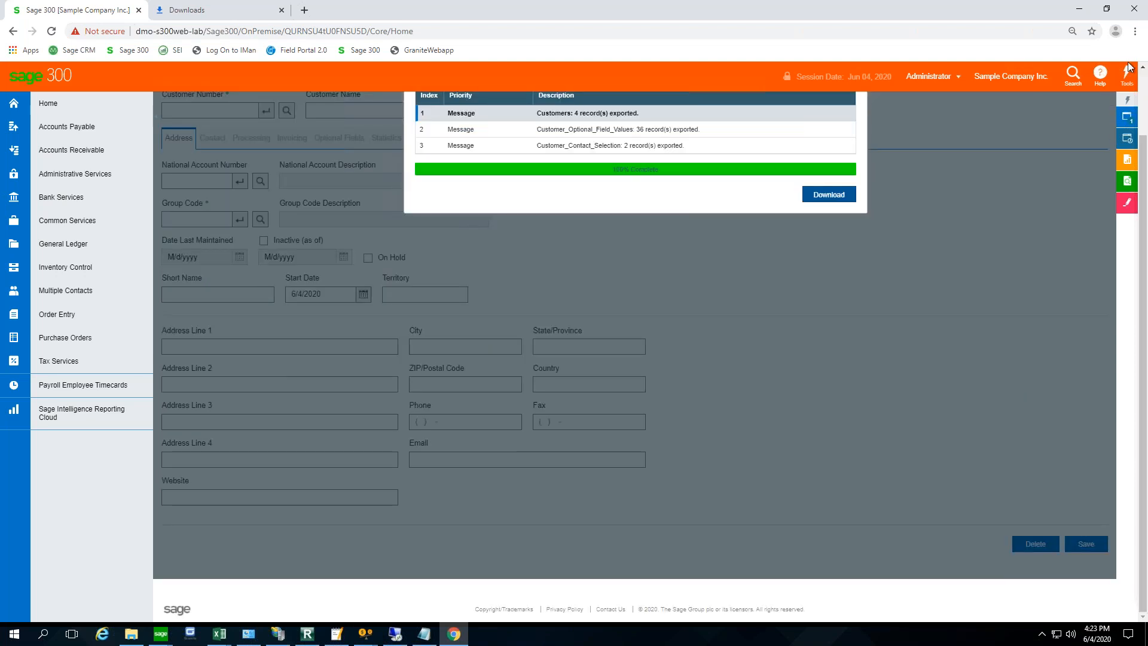
left_click(1134, 31)
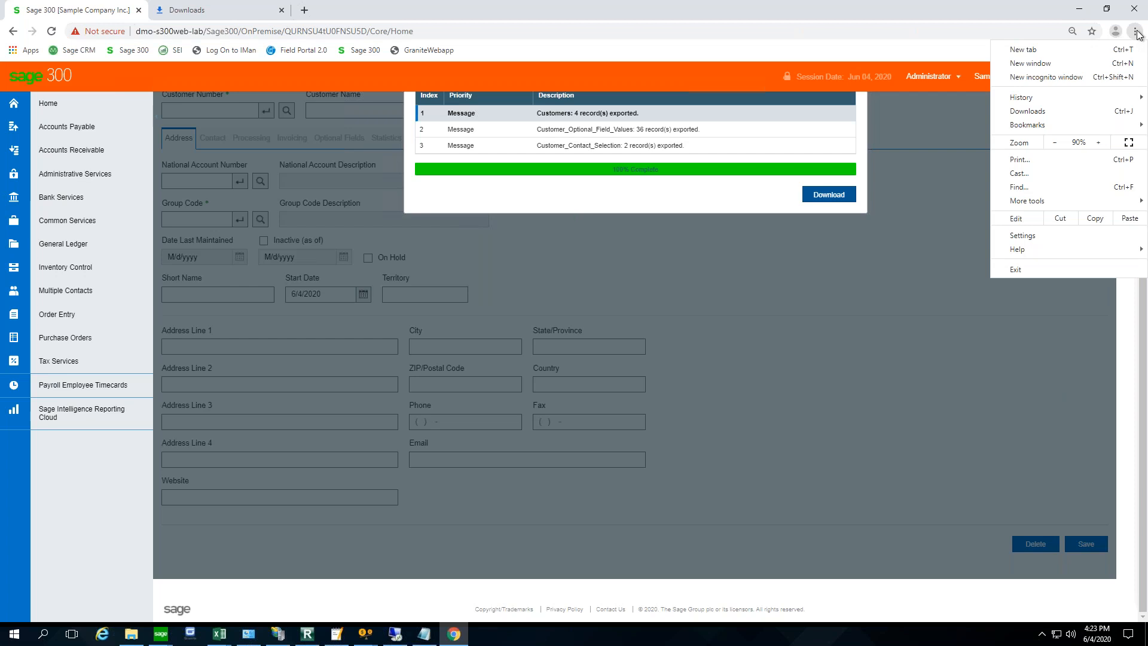
left_click(1048, 113)
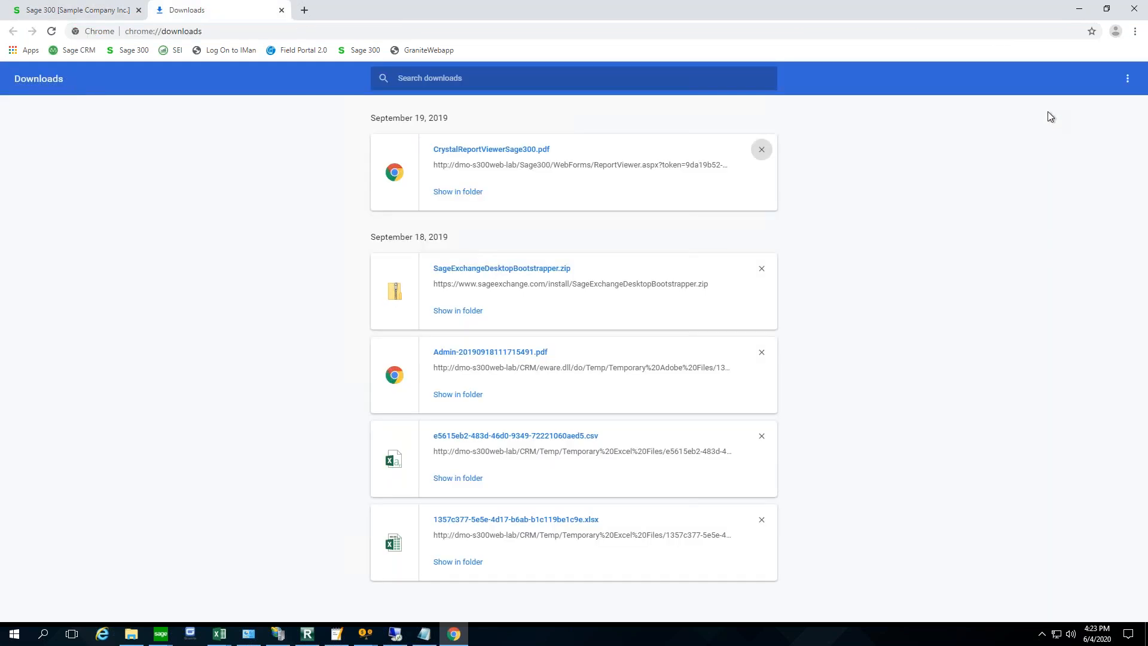
- Close the browser window and relaunch Google Chrome
left_click(1134, 12)
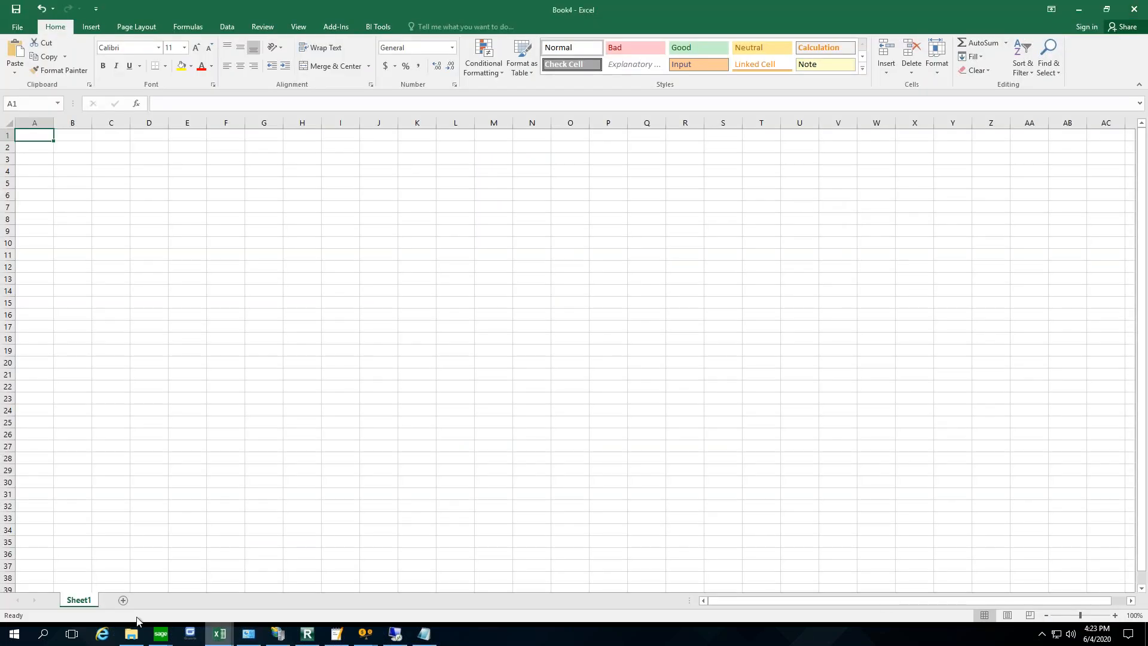
left_click(6, 631)
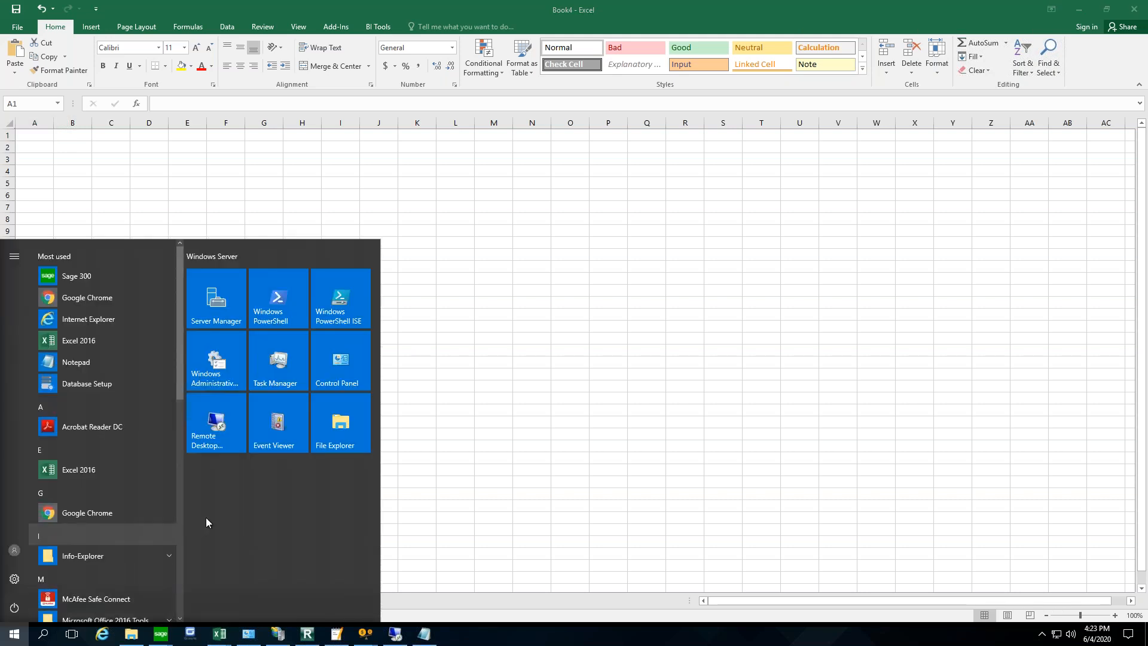
left_click(94, 515)
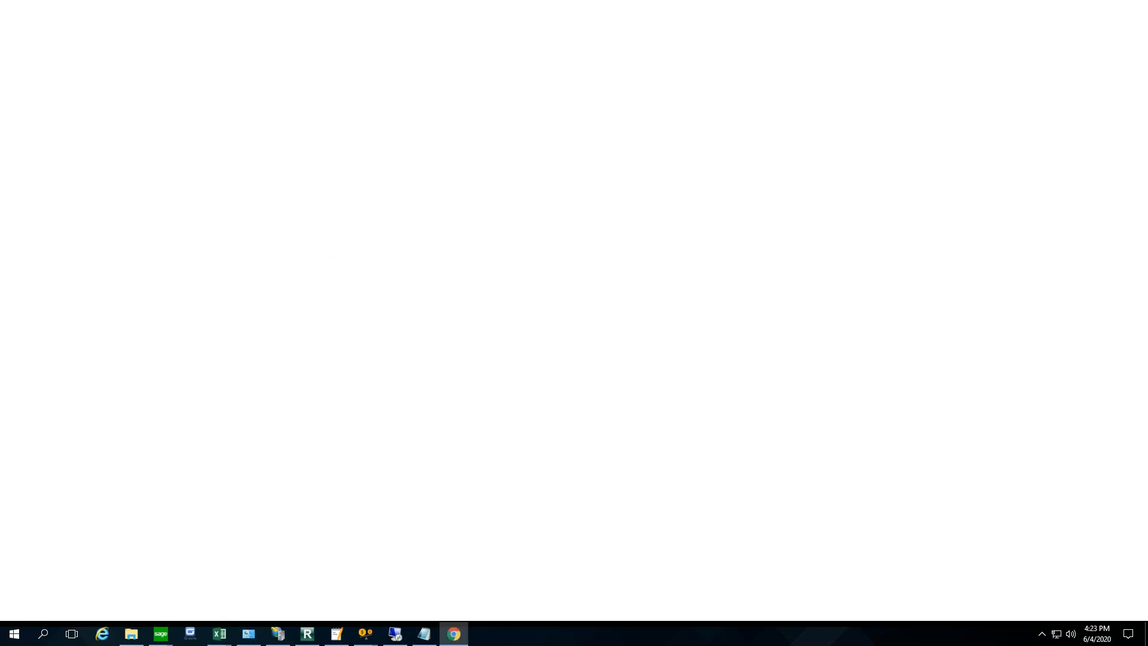
- Open the Sage 300 sign-in page and sign in to Sample Company Inc. with the account password
left_click(508, 303)
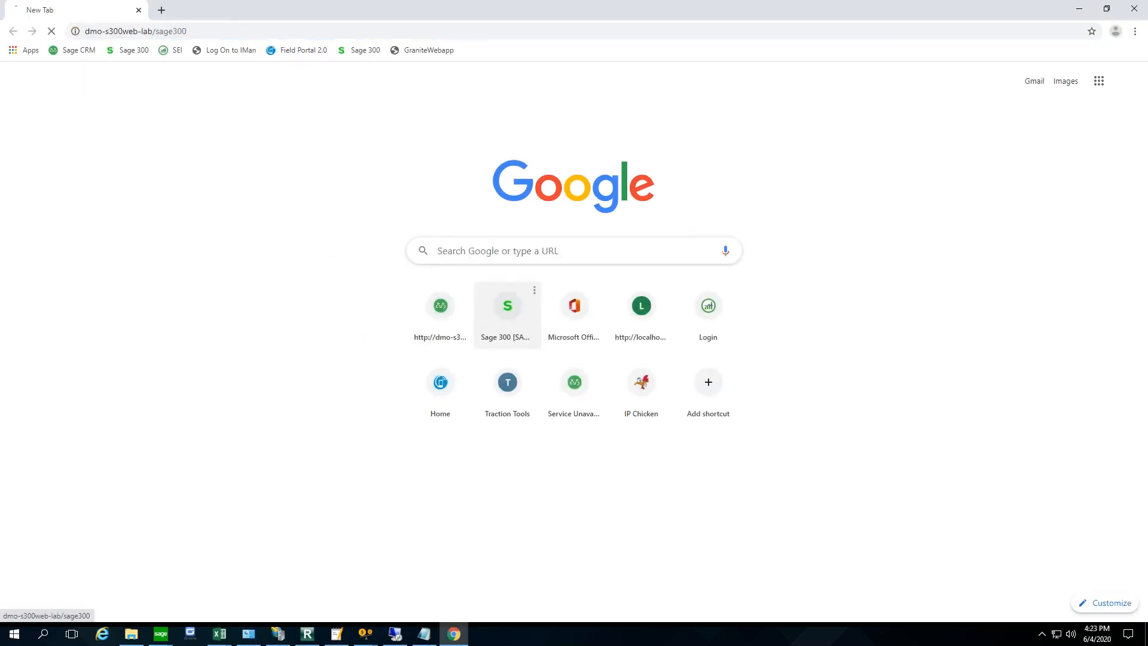
left_click(127, 243)
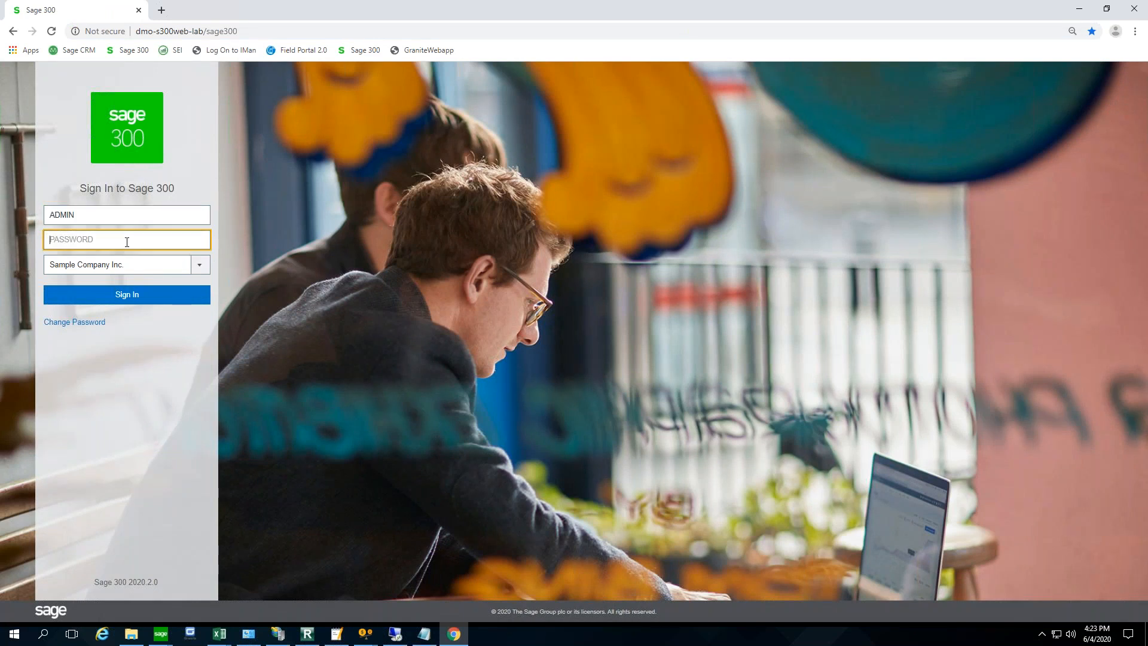
type("adm")
key("Tab")
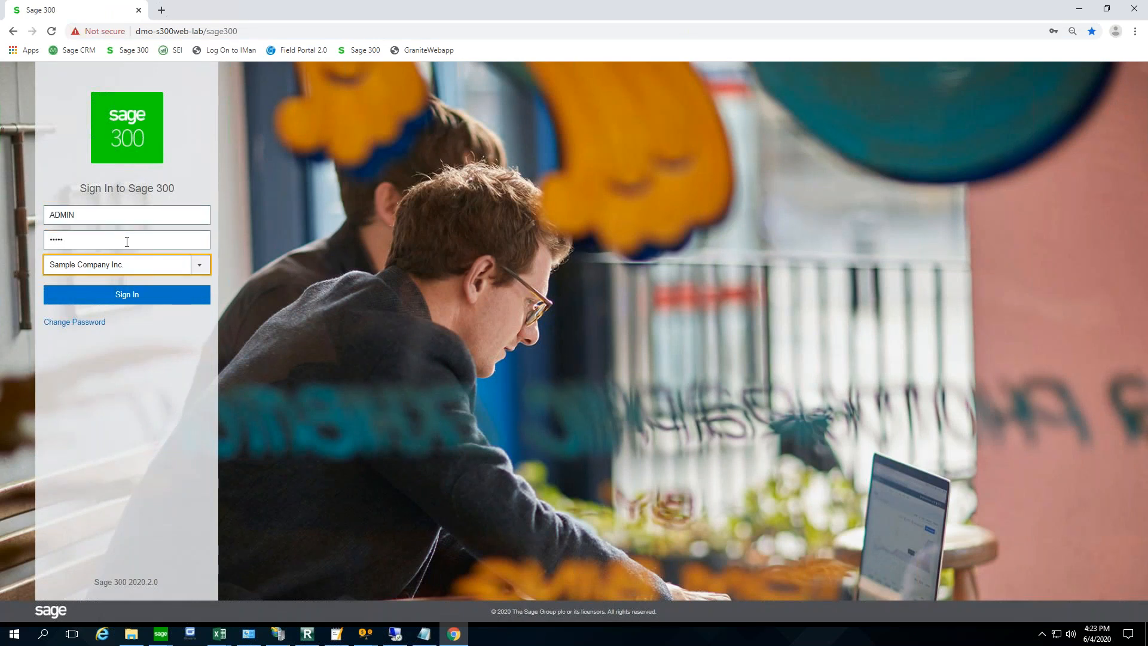
left_click(137, 298)
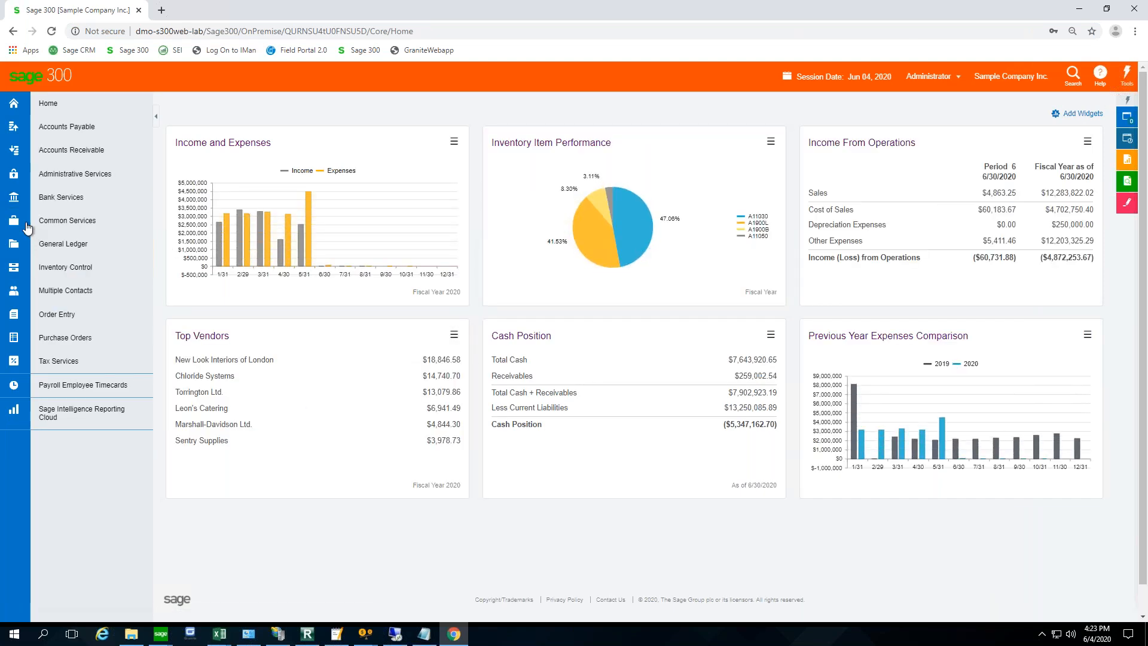
- Open the A/R Customers screen and bring up the export settings for Customer data
left_click(23, 155)
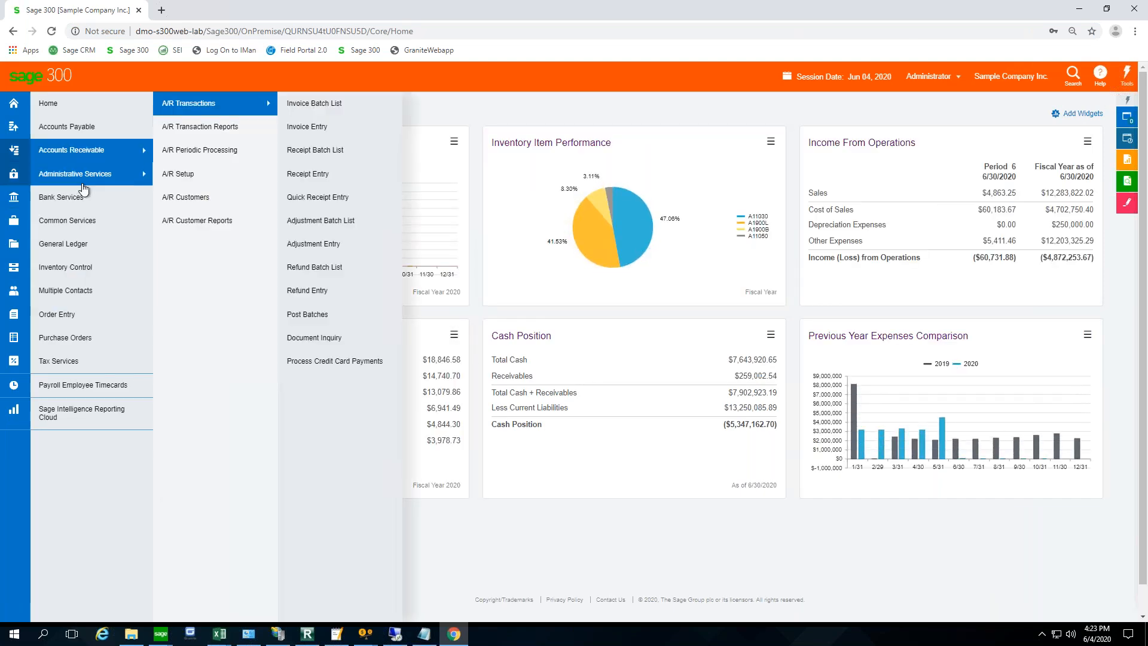
mouse_move(211, 207)
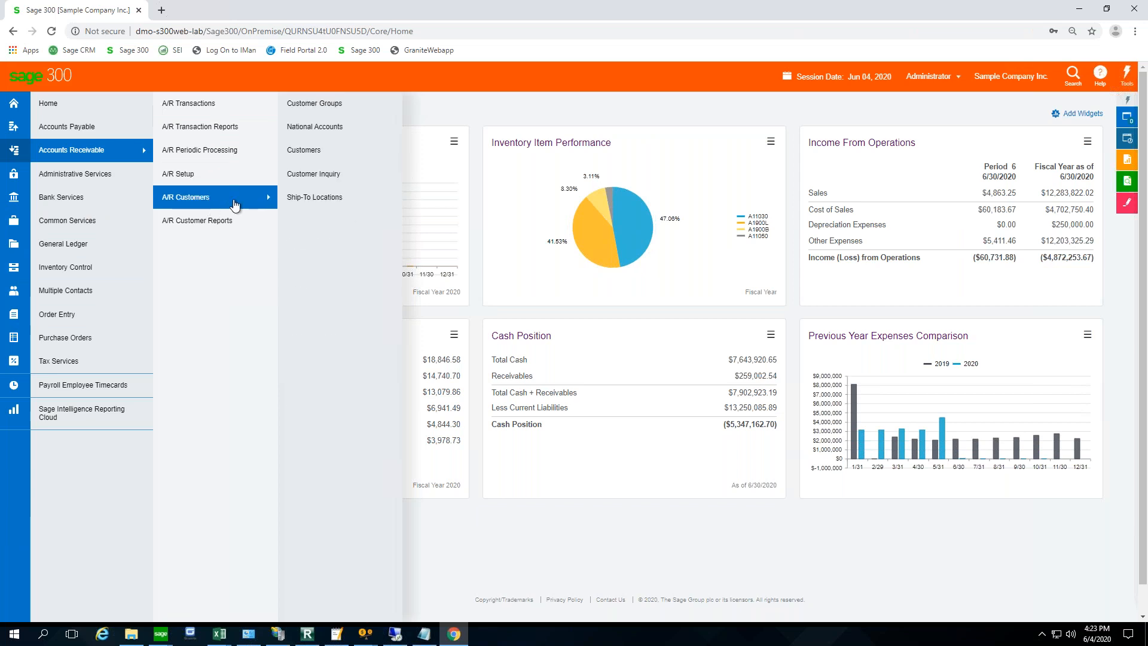
left_click(331, 153)
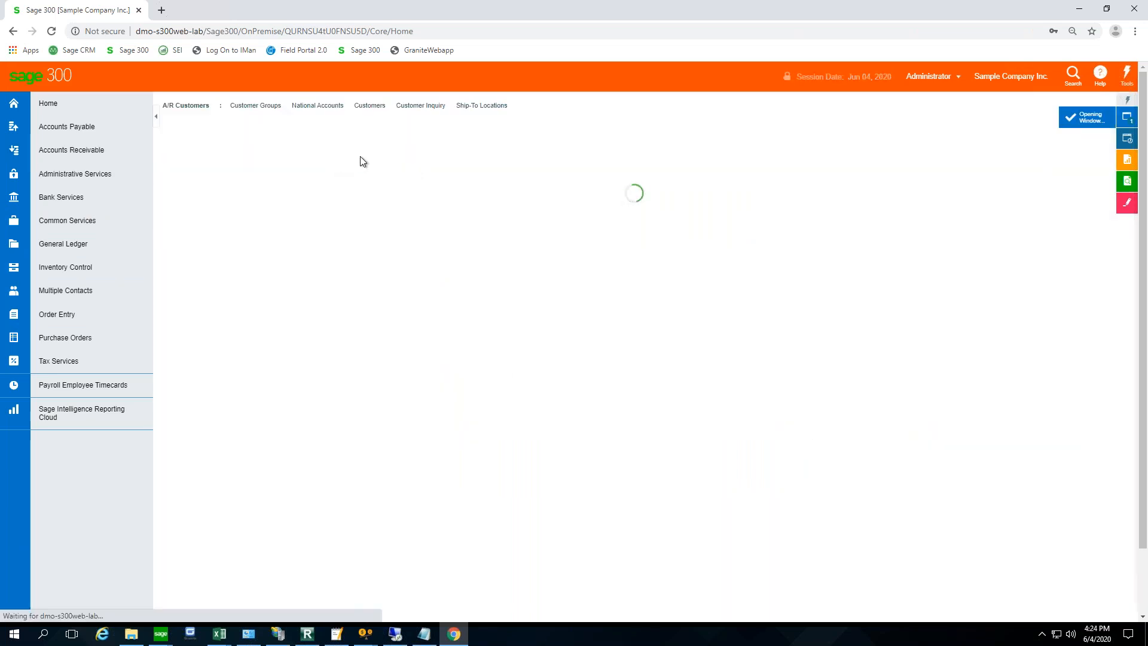
left_click(1030, 133)
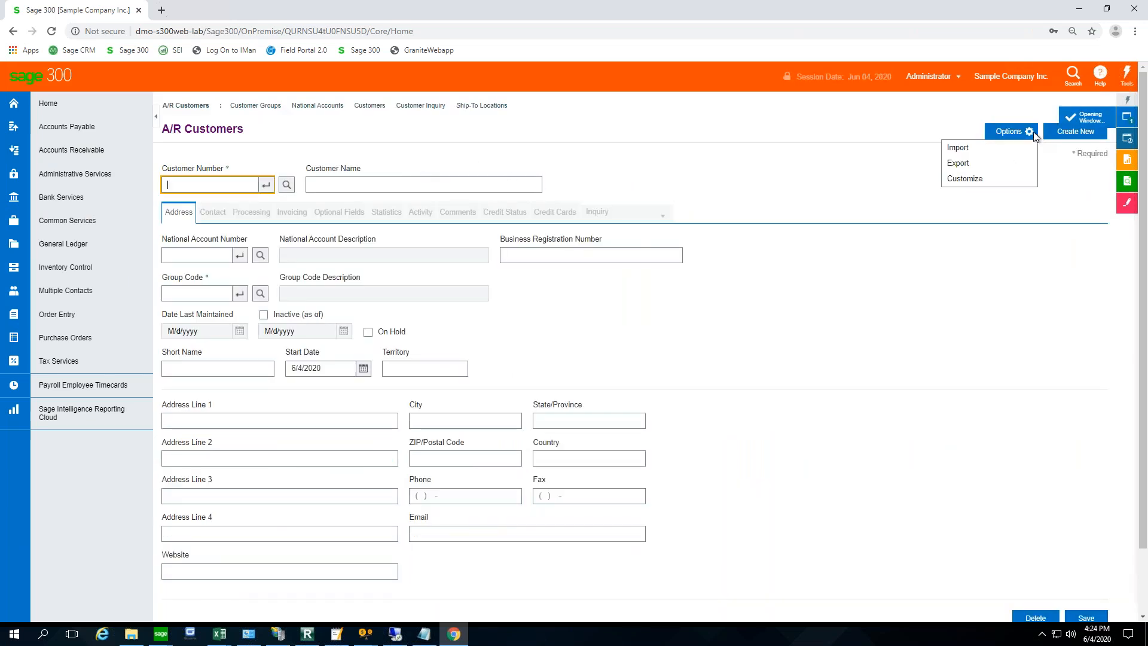
left_click(969, 167)
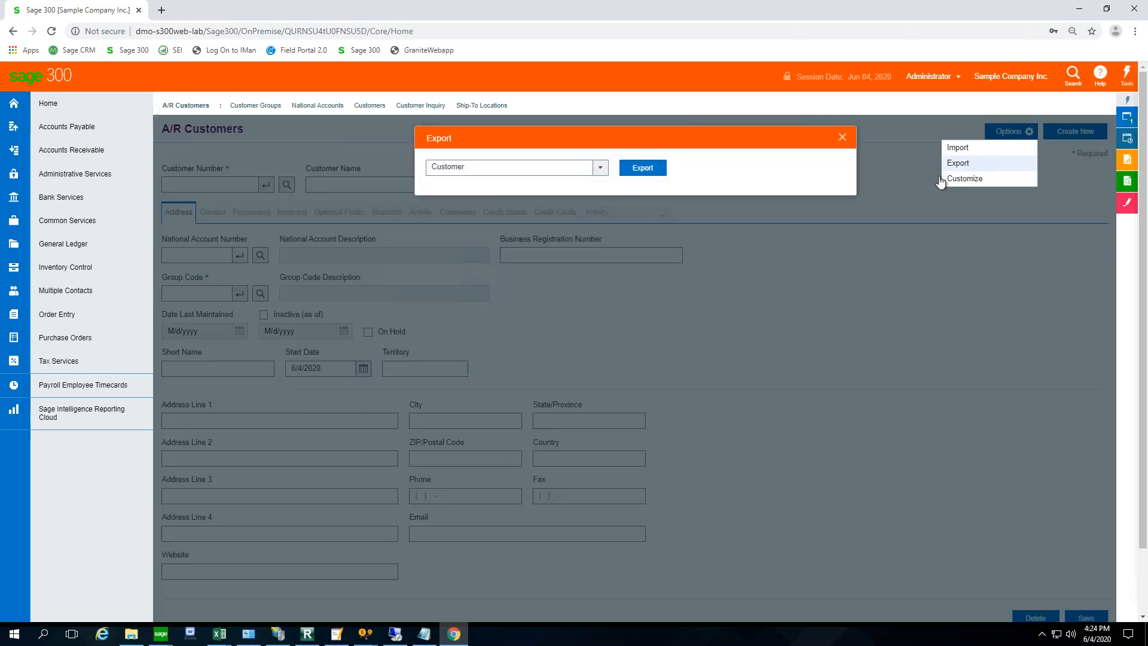
left_click(652, 173)
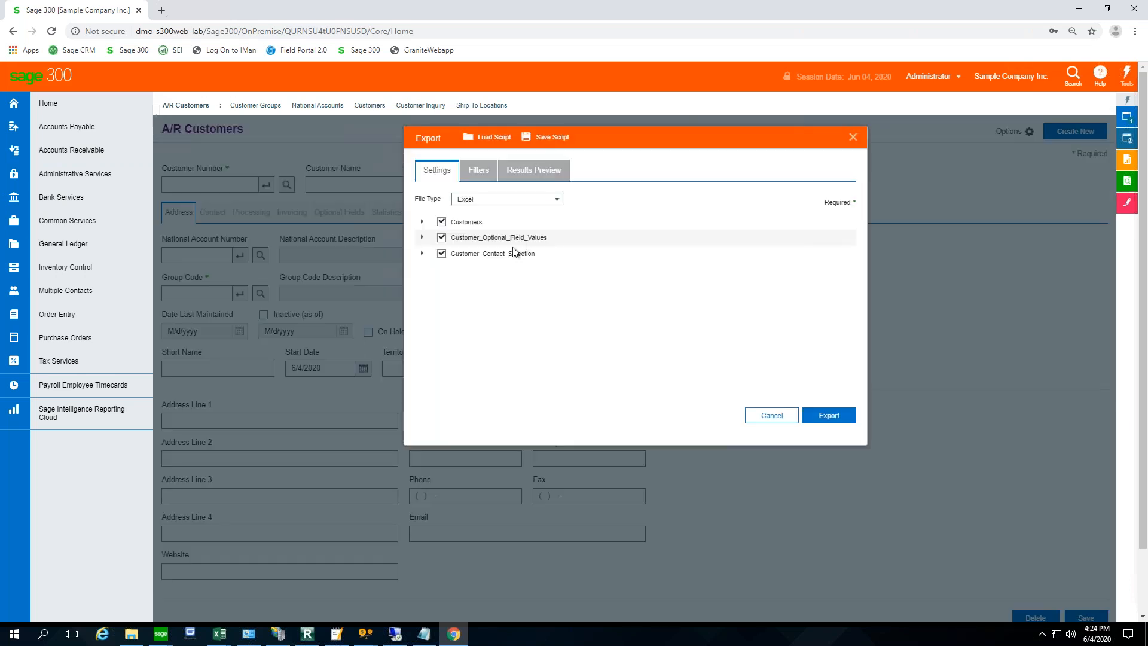
- Reduce the browser window's size and clear Customer_Optional_Field_Values from the customer export's data selection
left_click(441, 238)
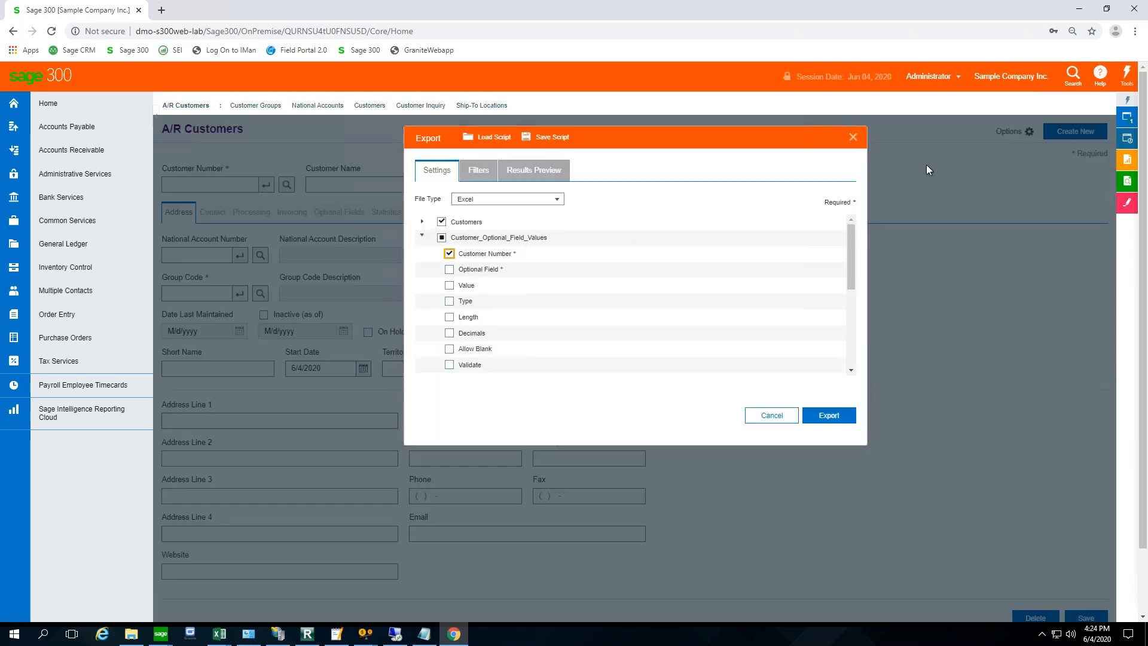
left_click(1108, 8)
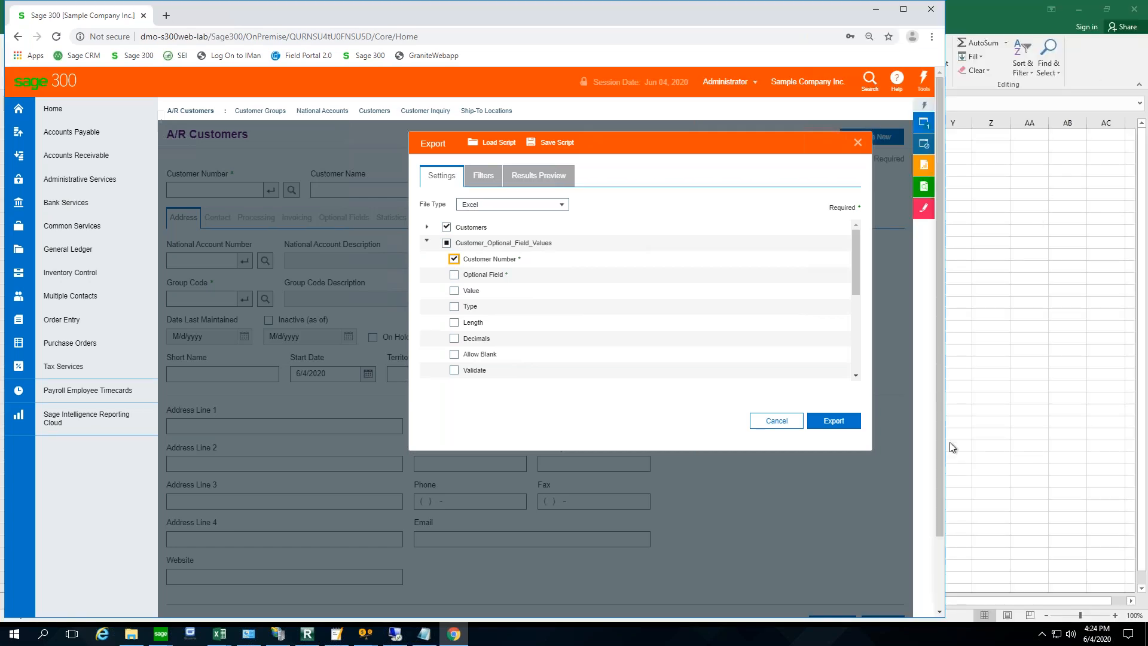
scroll(938, 505, "down", 1)
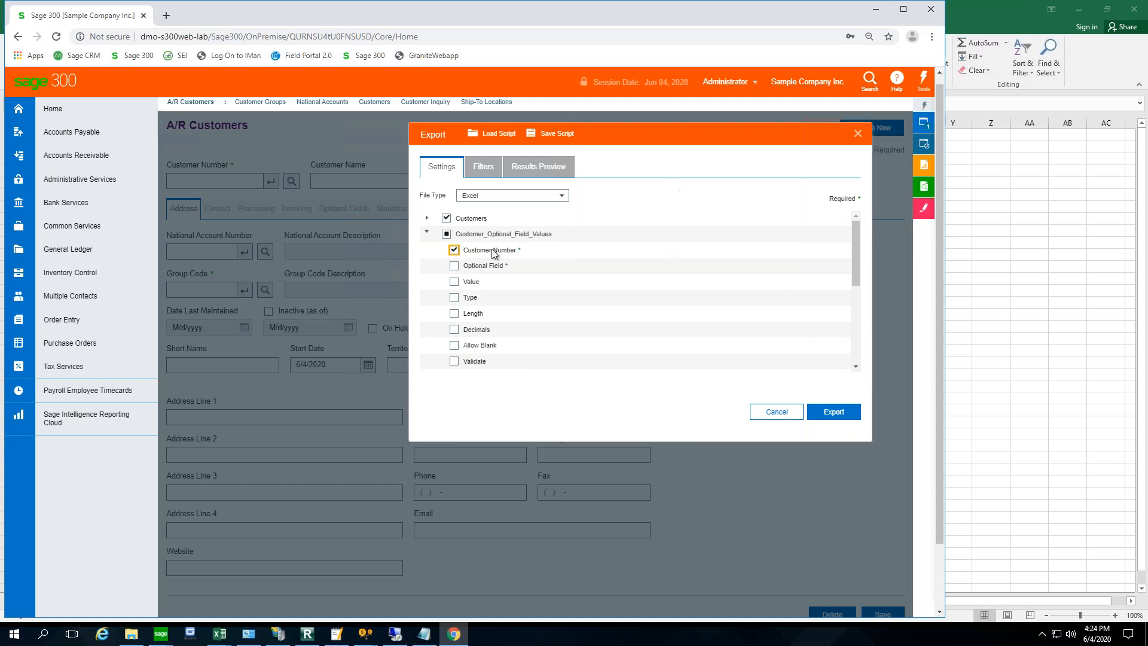
left_click(446, 237)
left_click(447, 236)
- Set the browser zoom to 80% and run the customer export to Excel
left_click(932, 38)
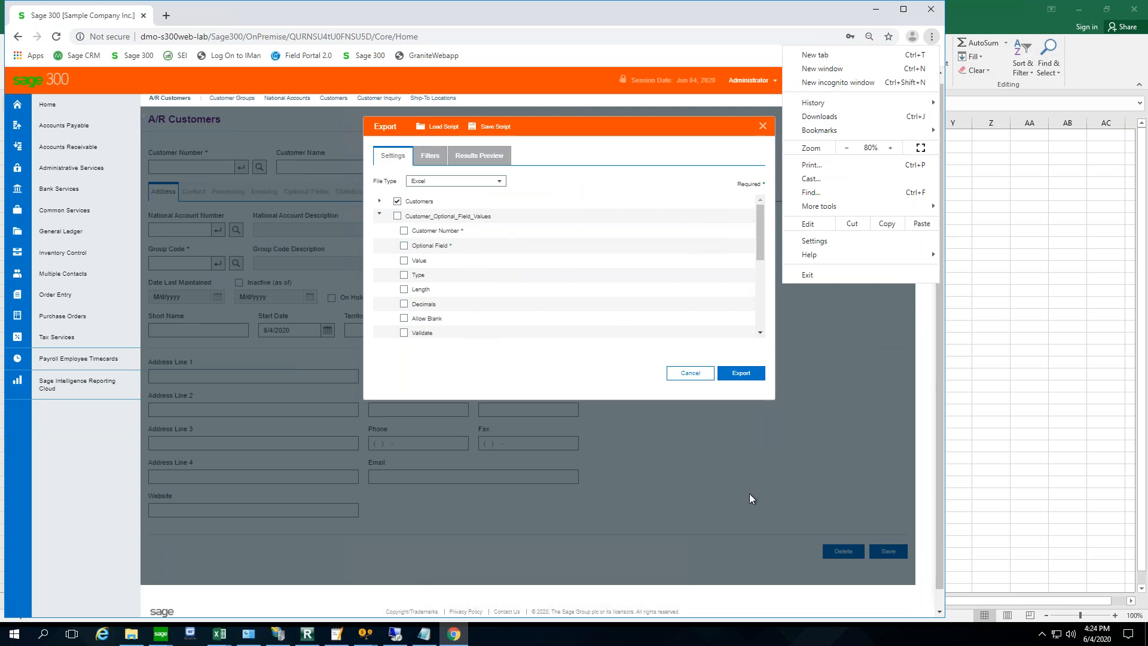
left_click(741, 375)
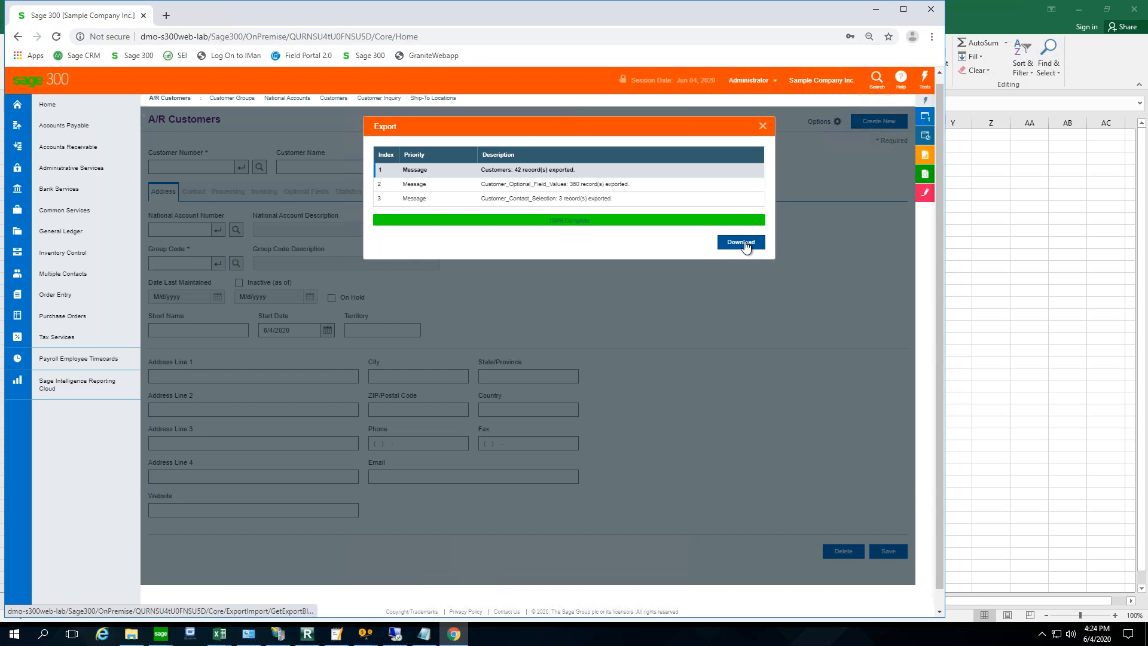
left_click(941, 611)
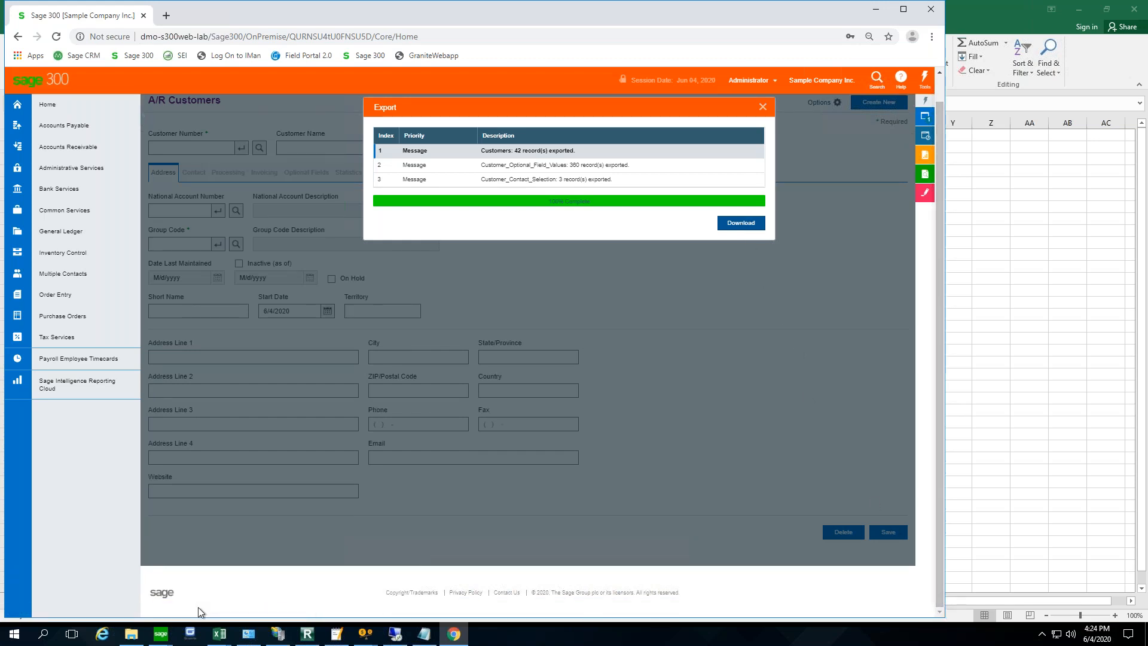
- Check the Downloads folder in File Explorer for the exported file, and return to the browser in a maximized window
left_click(131, 633)
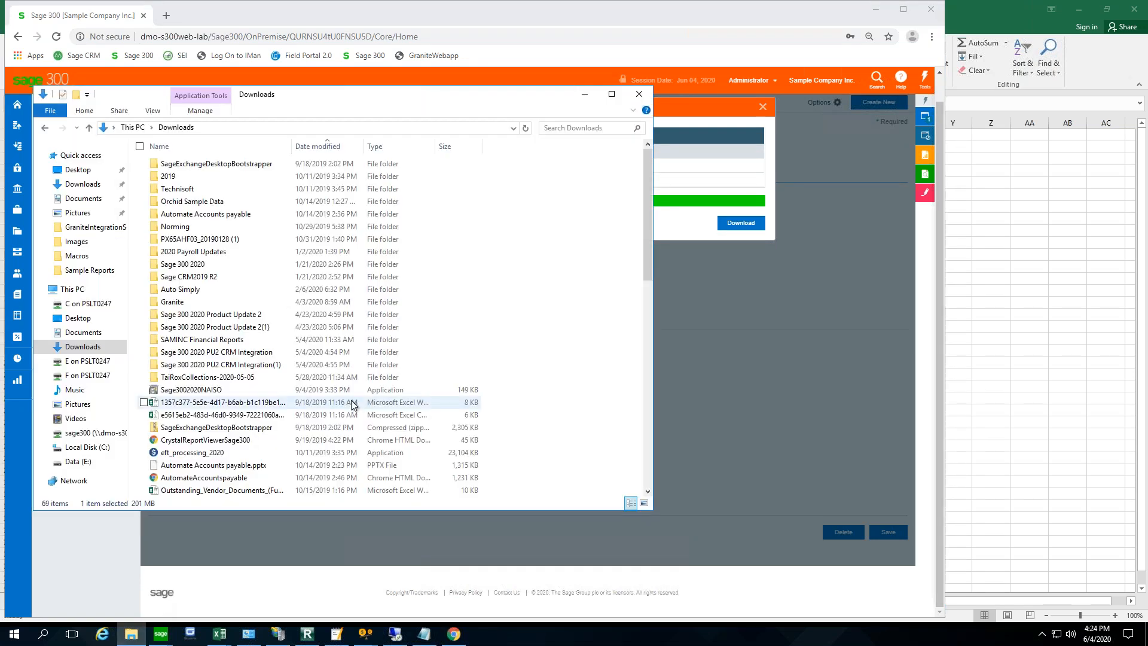
left_click(80, 185)
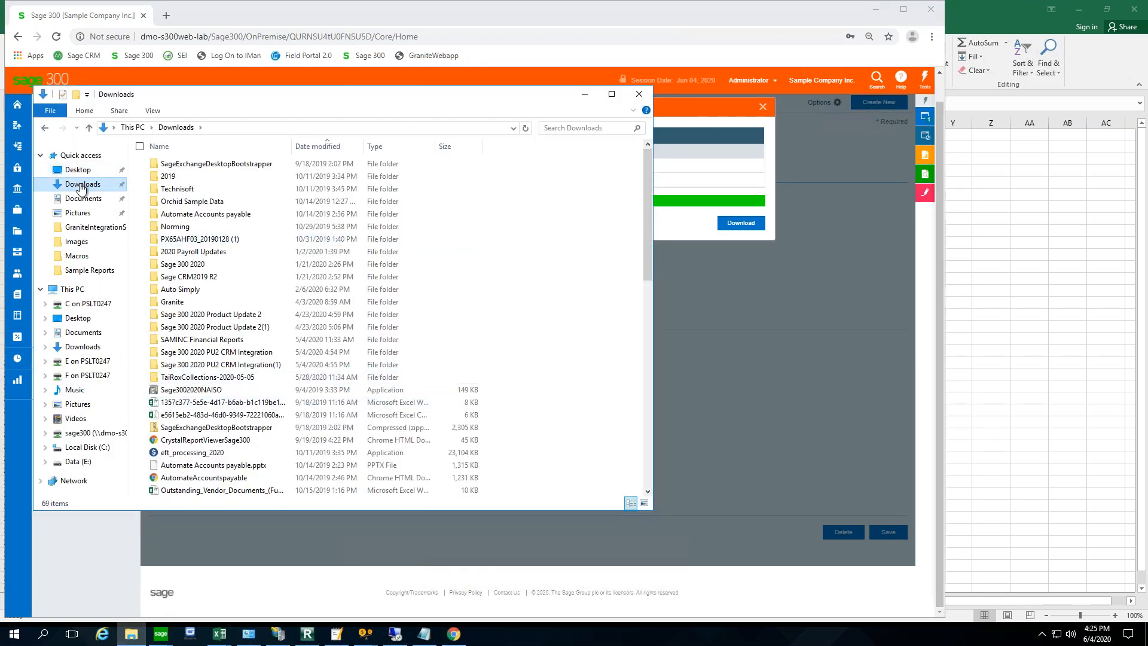
left_click(587, 96)
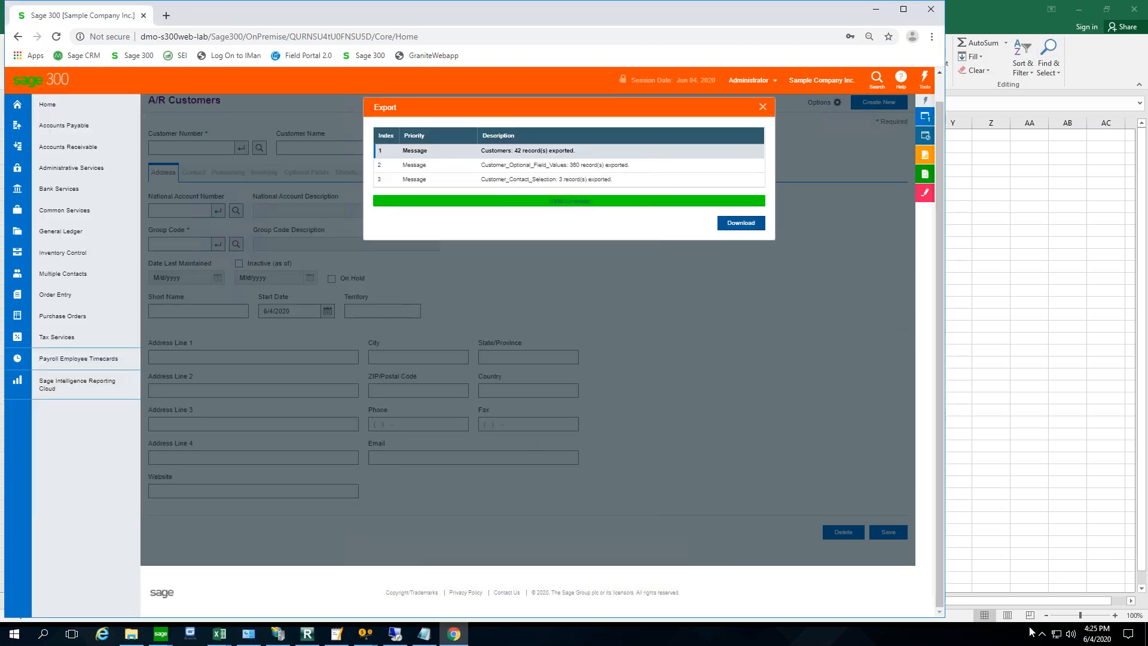
left_click(906, 9)
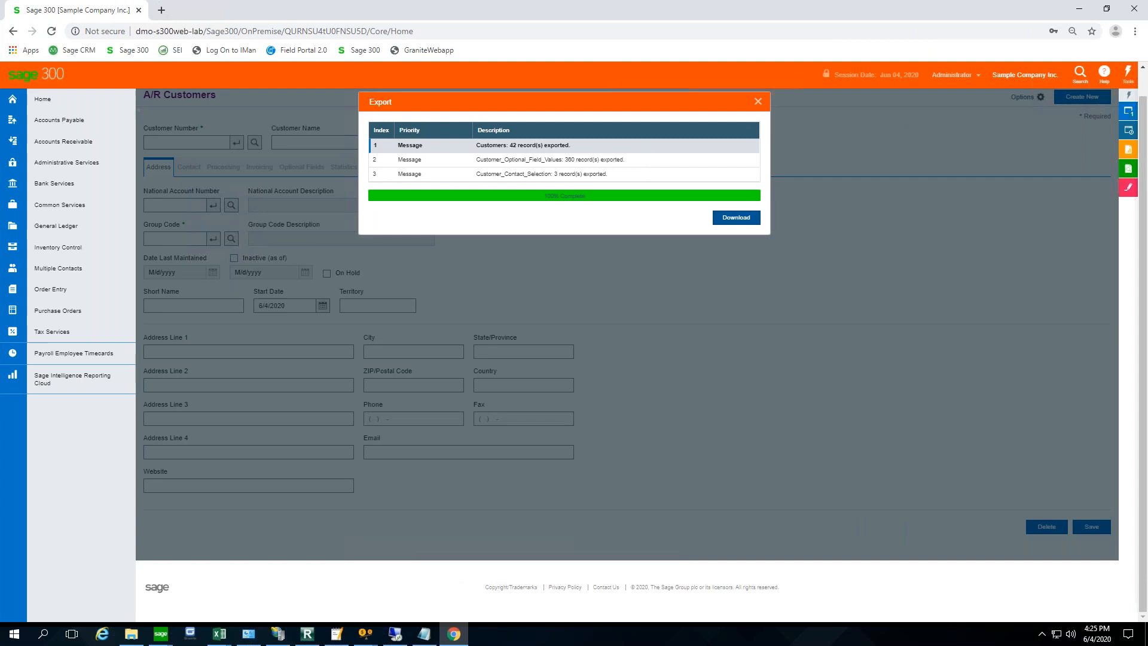
- Open a new File Explorer window, sort the Downloads folder by newest modified date, and close the window
right_click(131, 634)
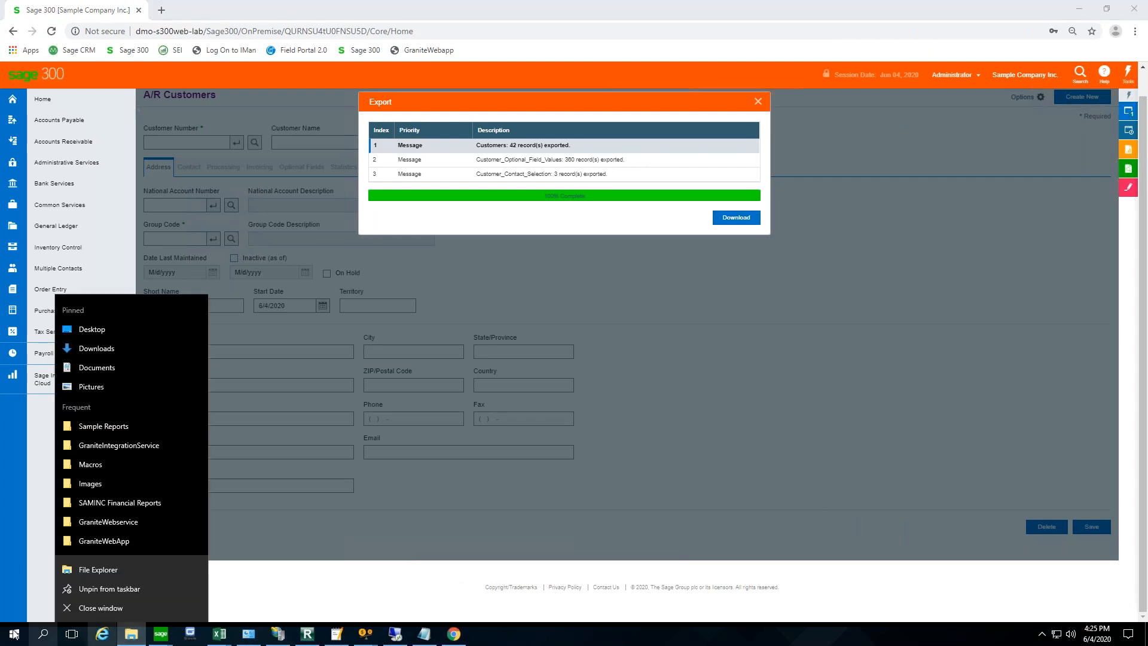
left_click(101, 568)
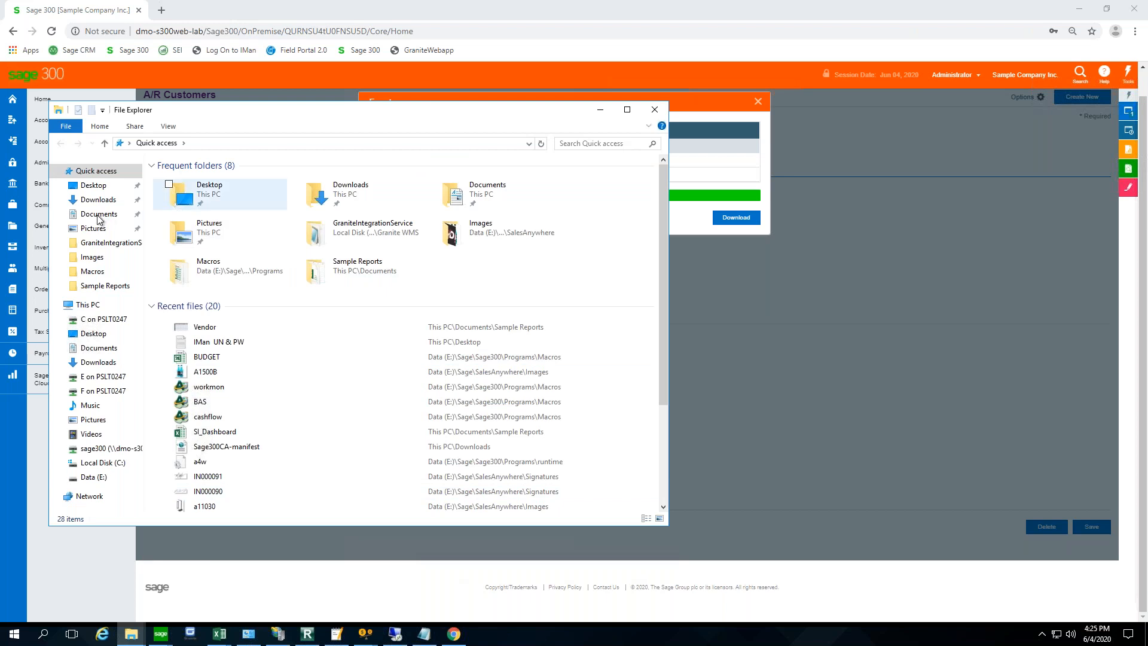
left_click(98, 199)
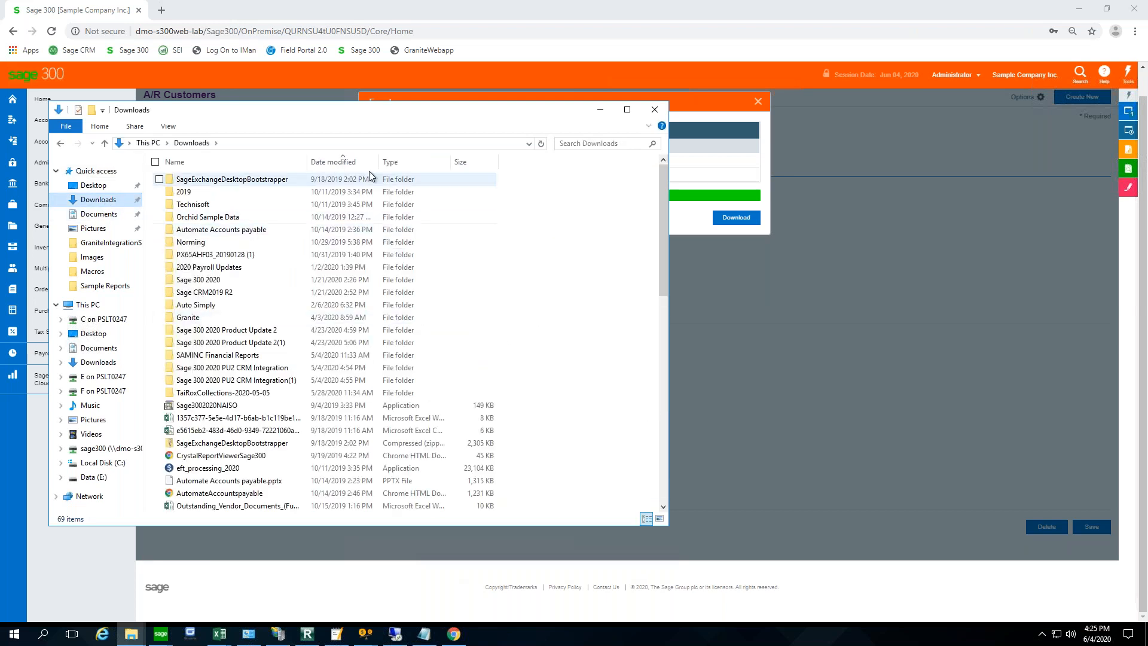
left_click(355, 163)
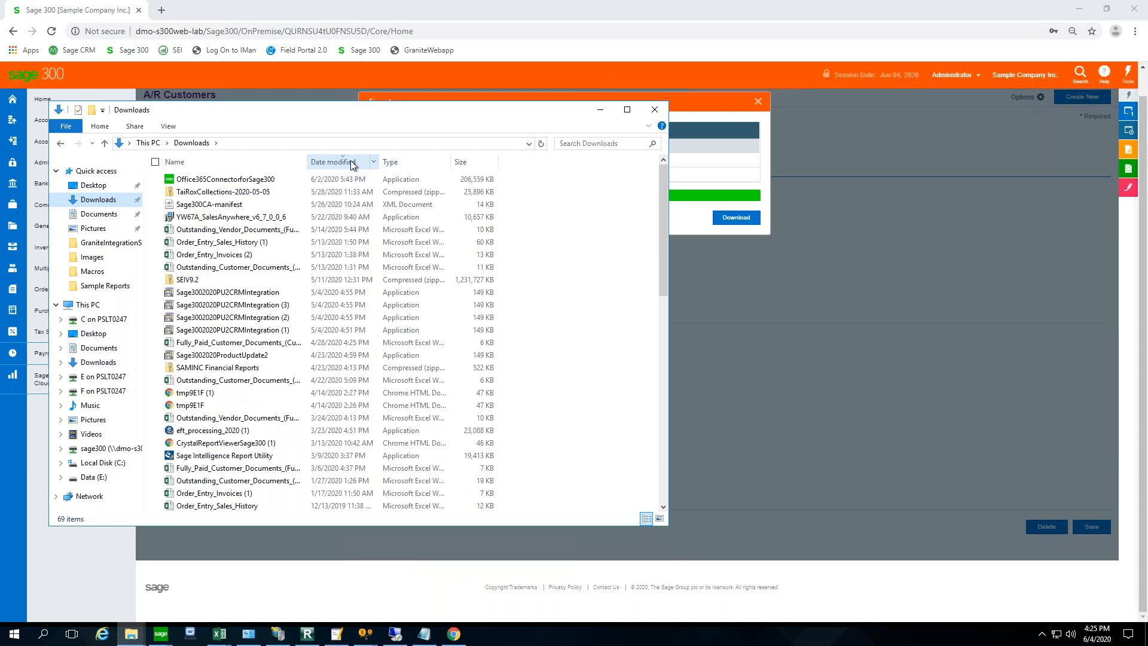
left_click(655, 109)
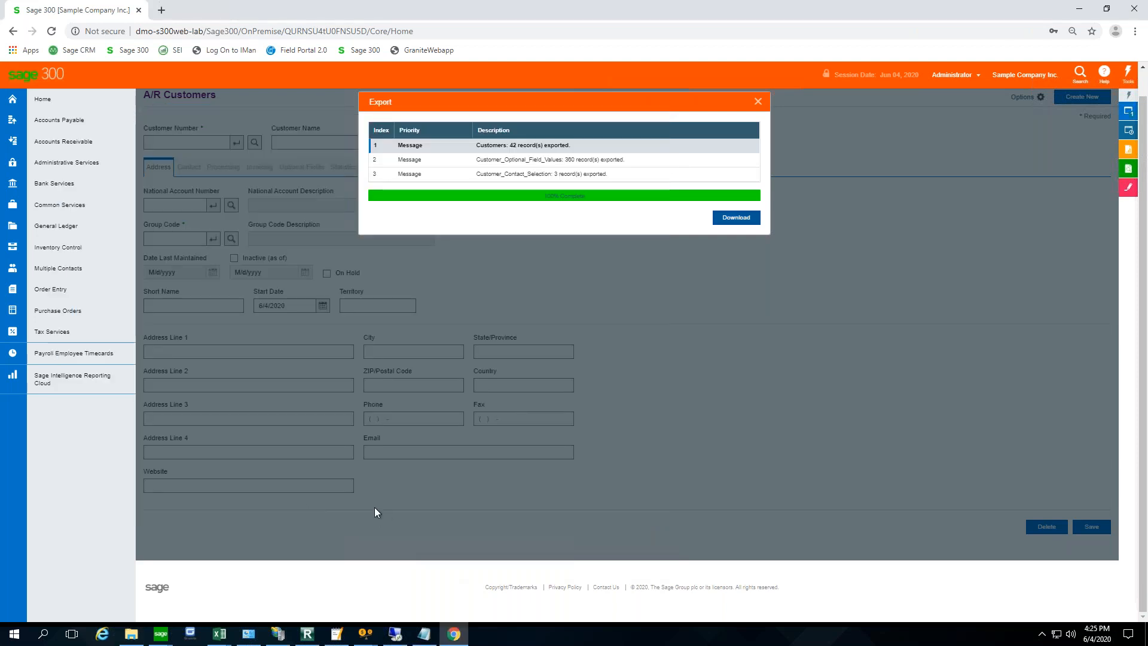
- Open another File Explorer window and browse to the Users folder on Local Disk (C:)
right_click(13, 634)
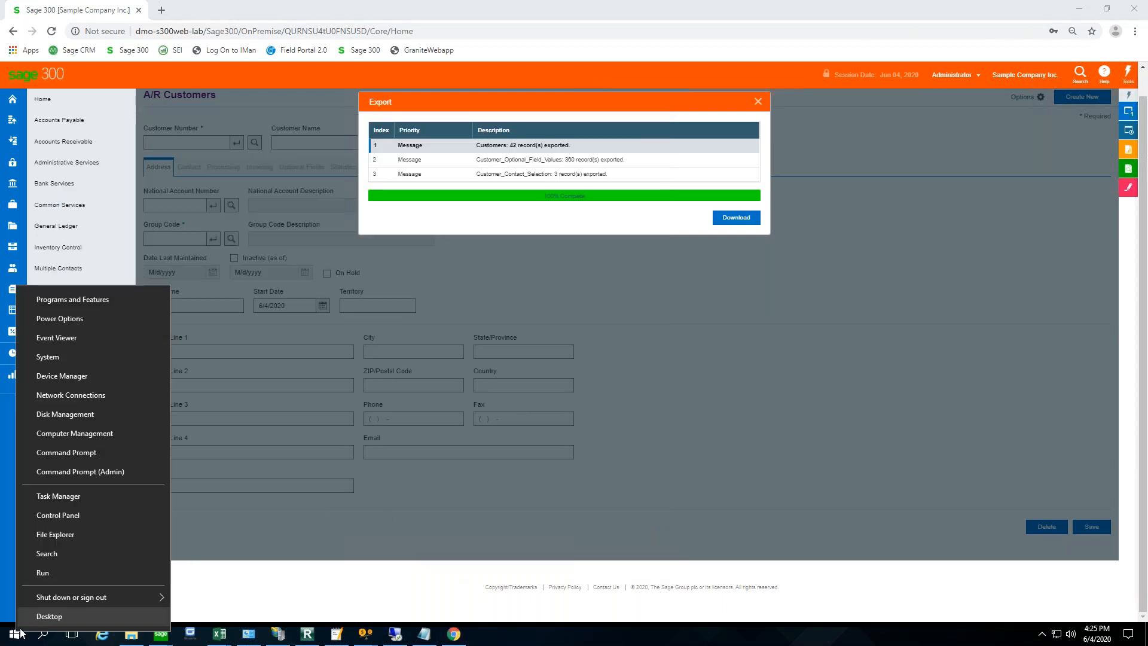
left_click(74, 535)
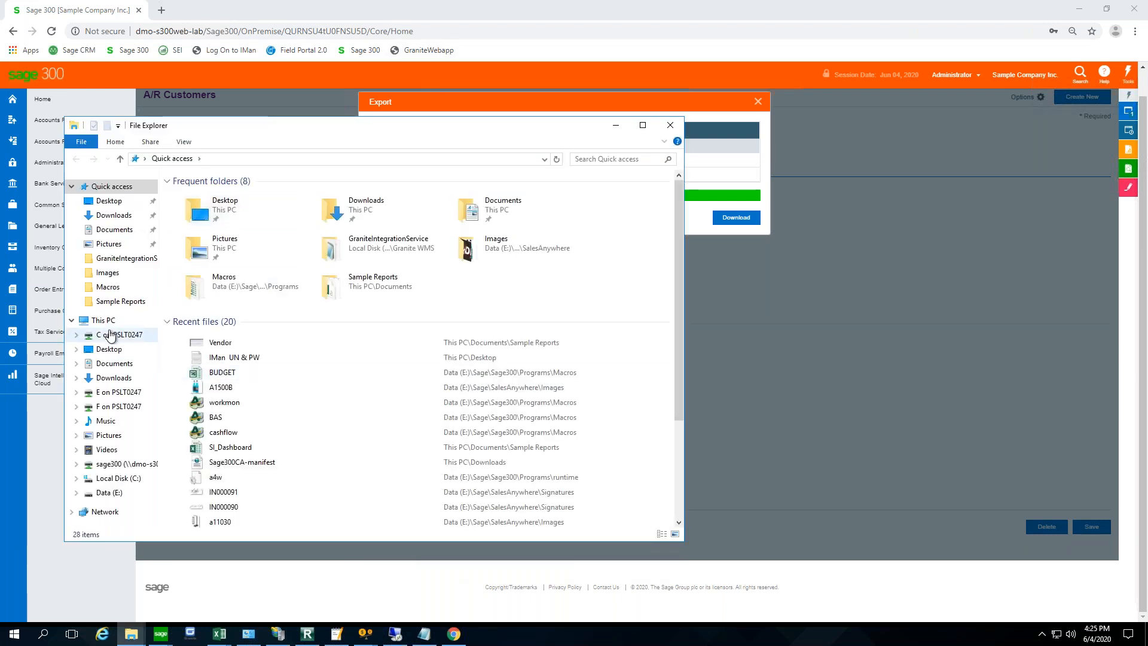
left_click(111, 324)
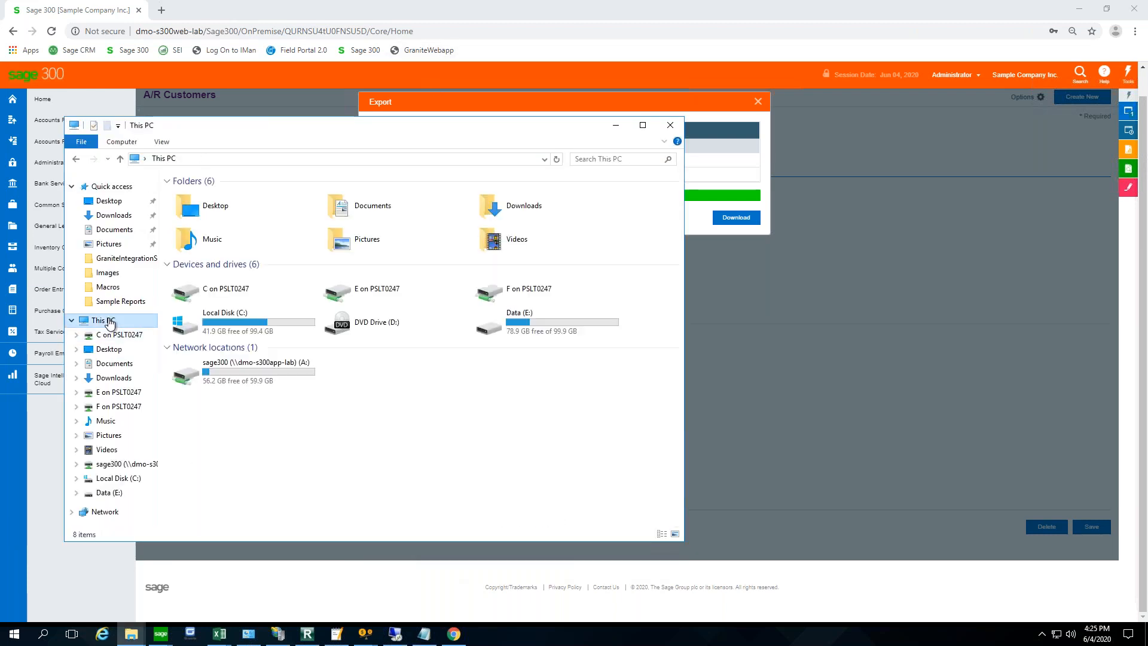
double_click(275, 315)
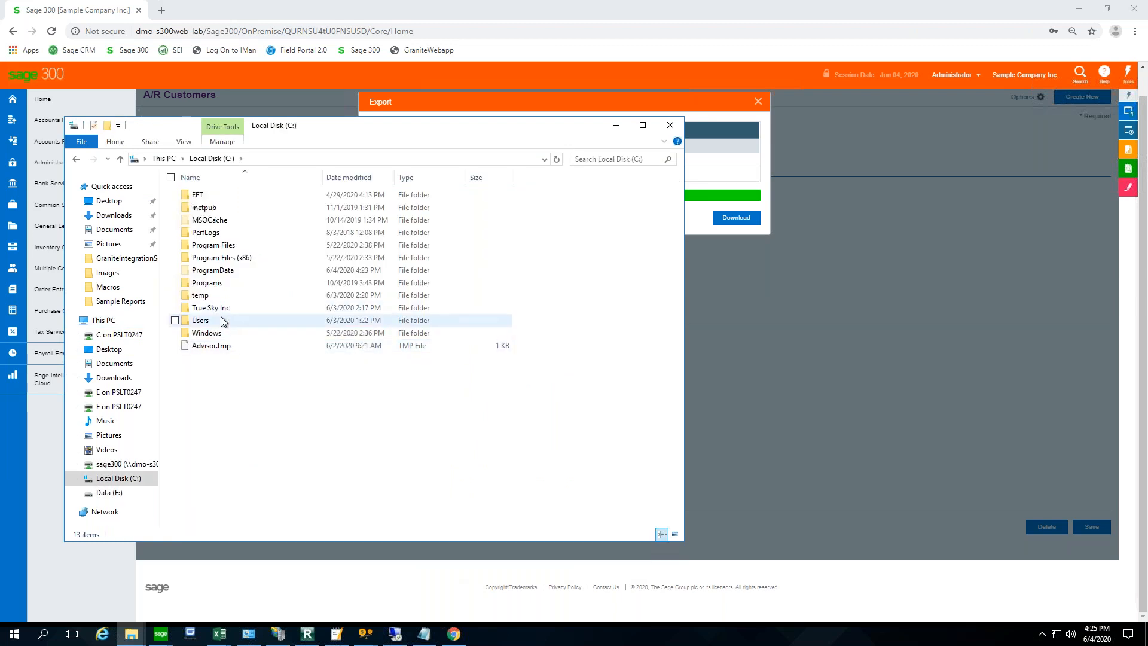
double_click(200, 321)
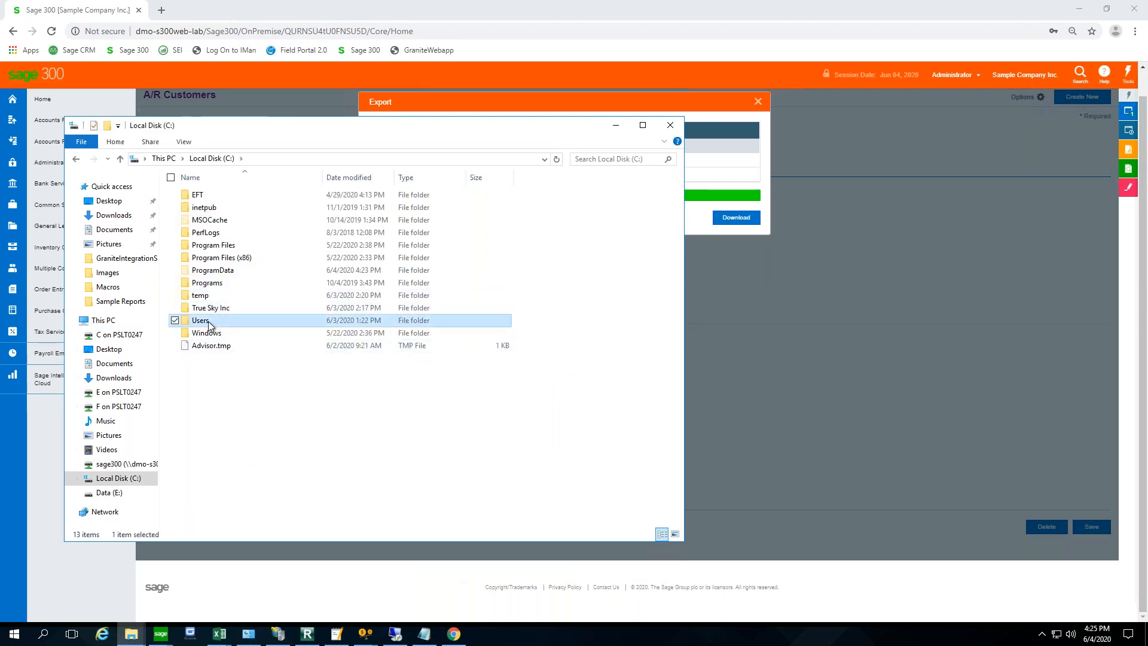
- Look for the exported file in the signed-in account's Downloads folder, sorted by modified date, and in Documents, and close File Explorer
scroll(305, 342, "down", 1)
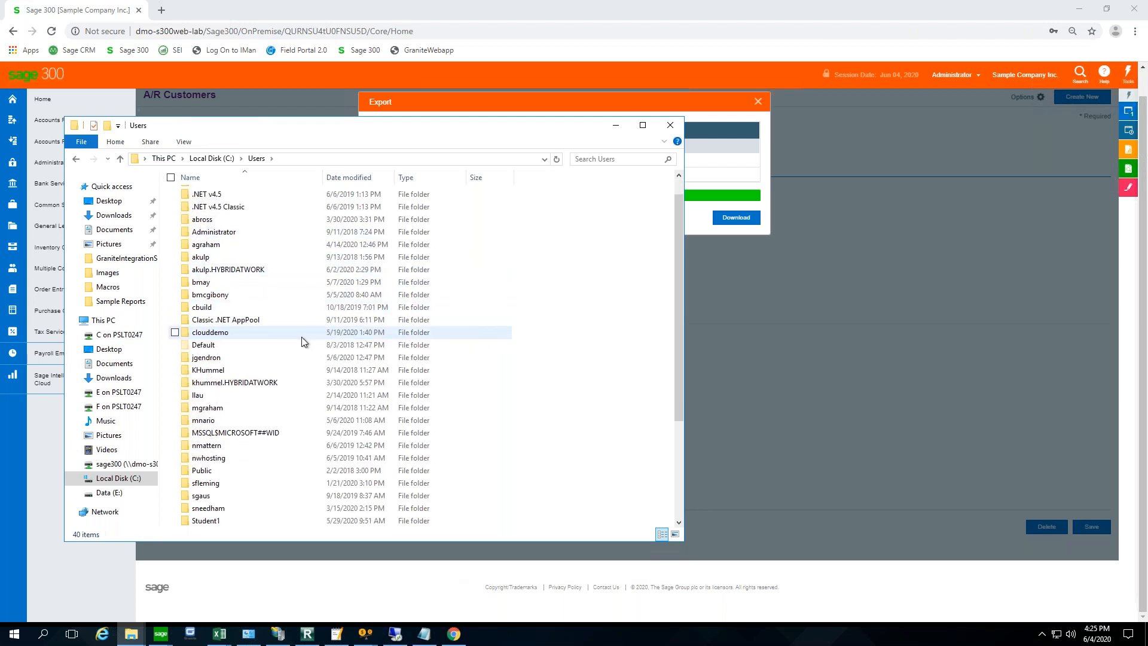
scroll(302, 342, "down", 3)
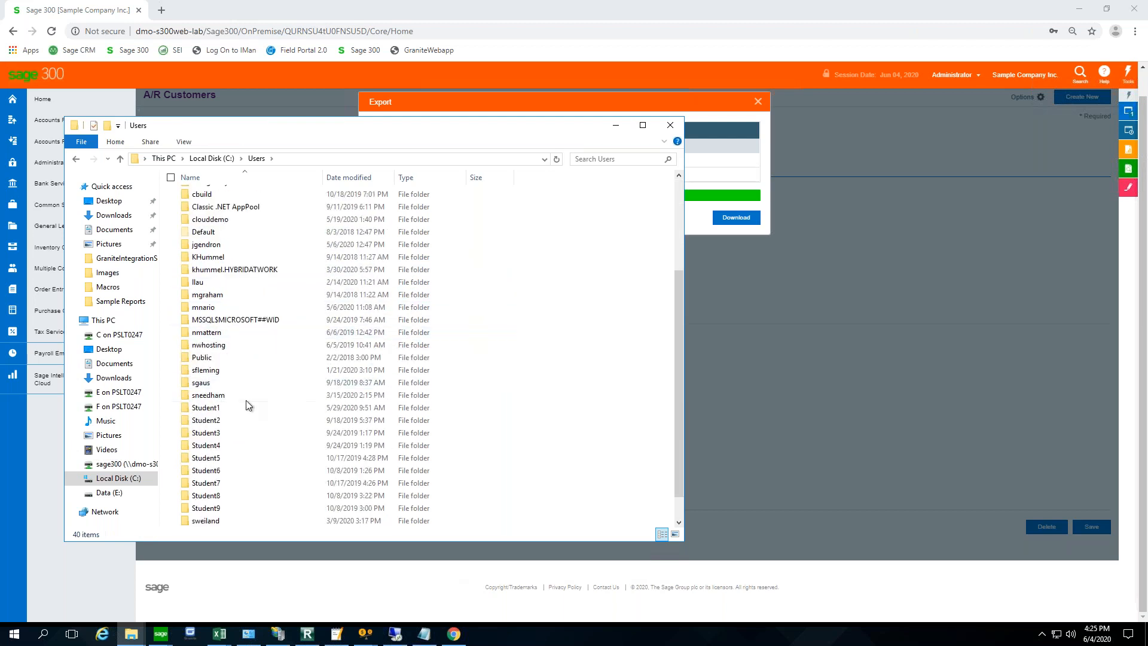
double_click(205, 370)
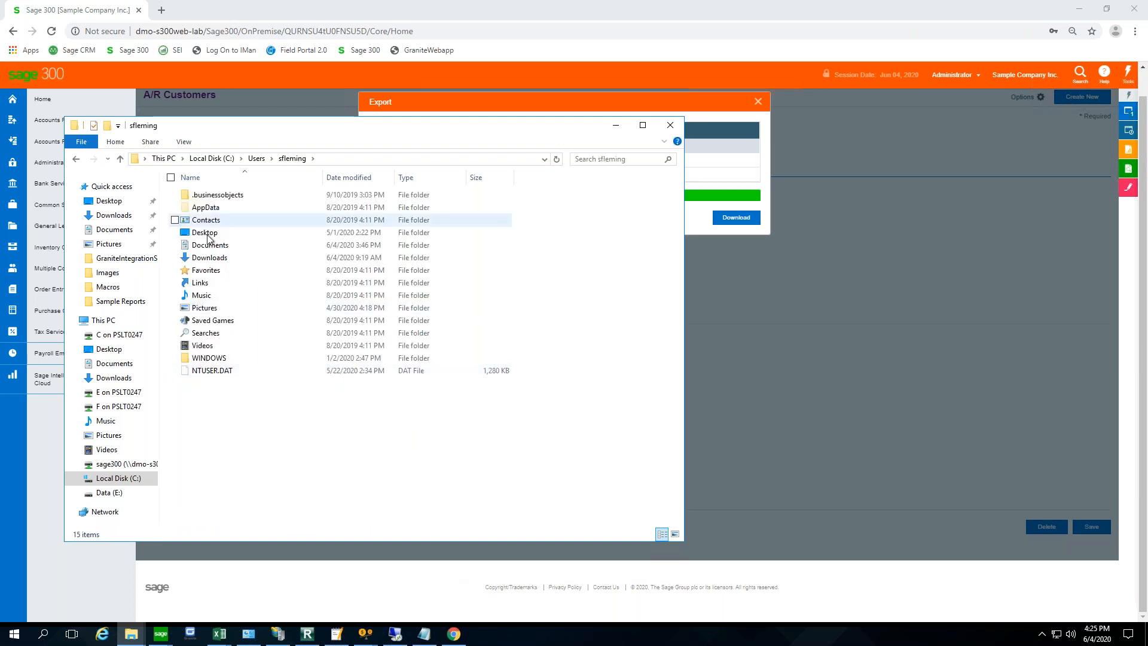
double_click(210, 258)
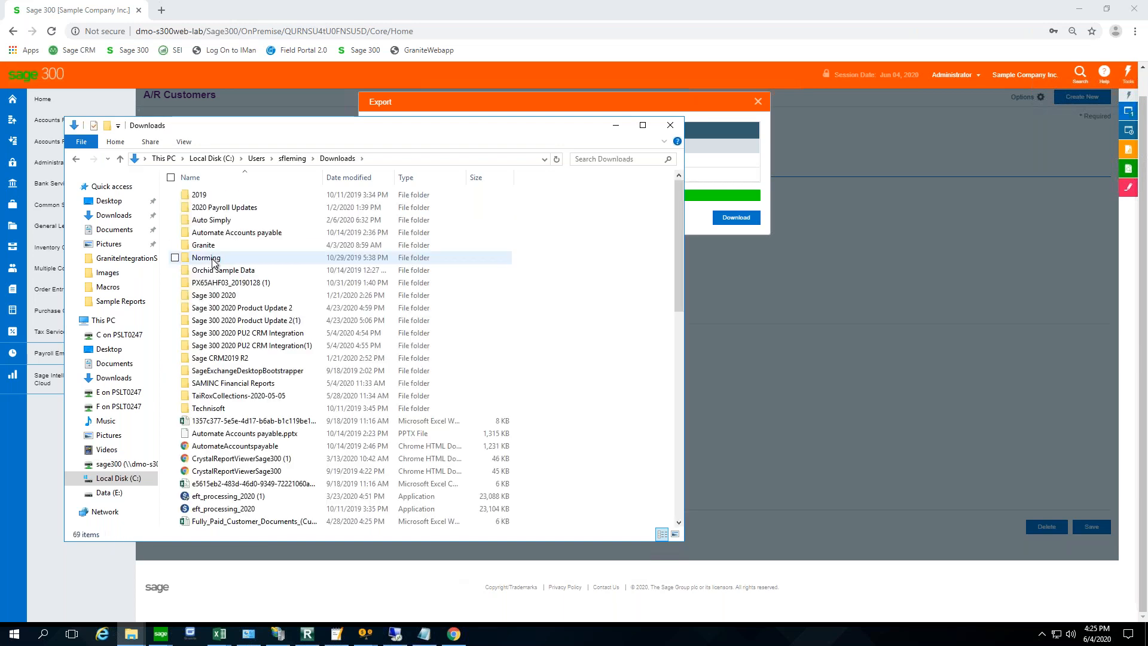
left_click(367, 184)
left_click(368, 184)
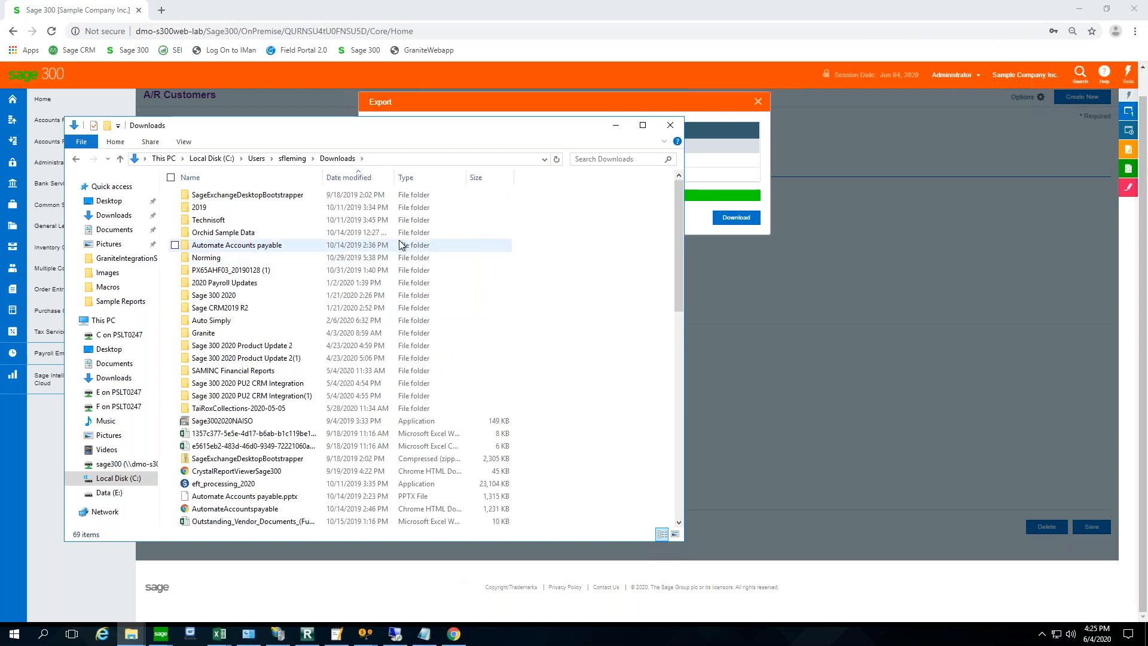
left_click(115, 231)
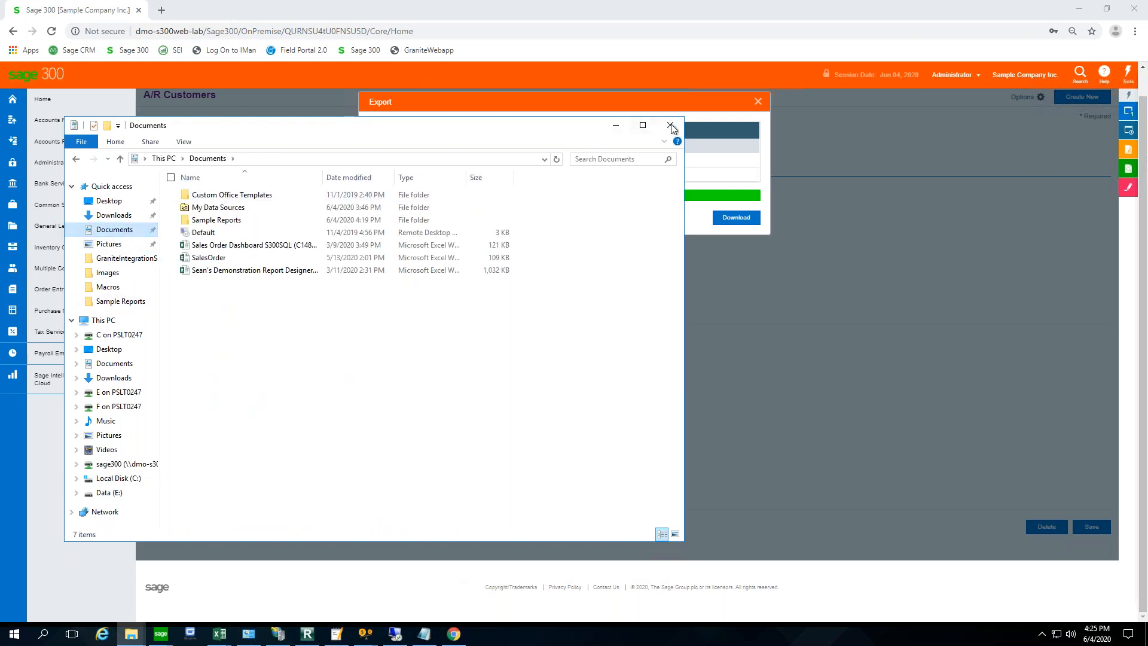
left_click(705, 186)
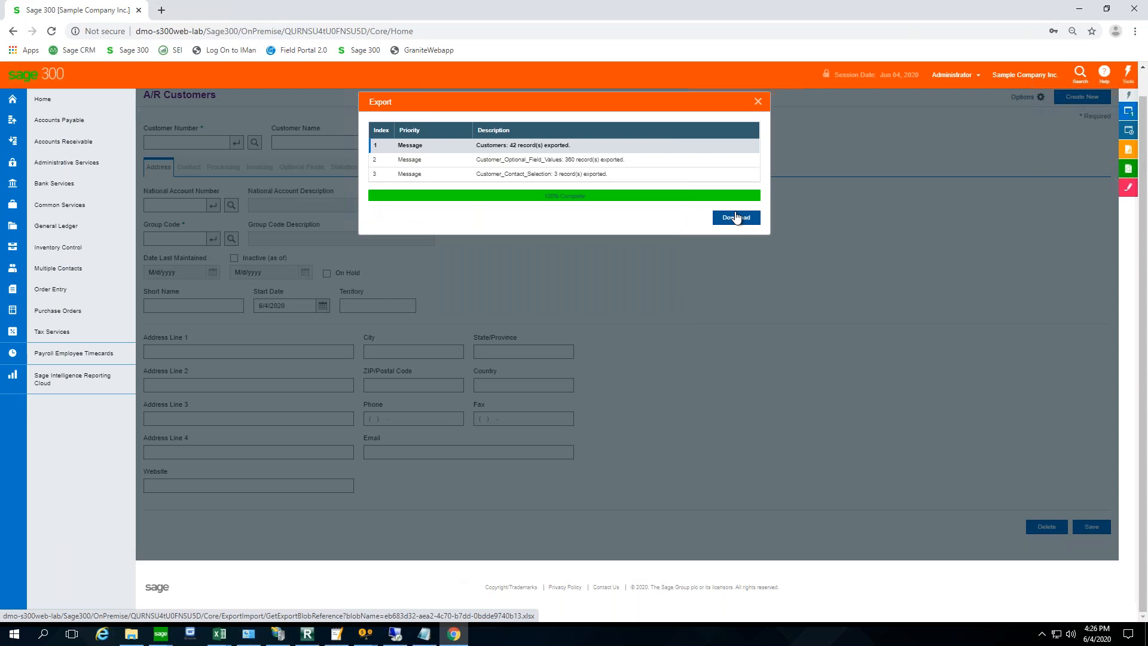
- Close the customer export results and open the Inquiries data source and query list
left_click(757, 103)
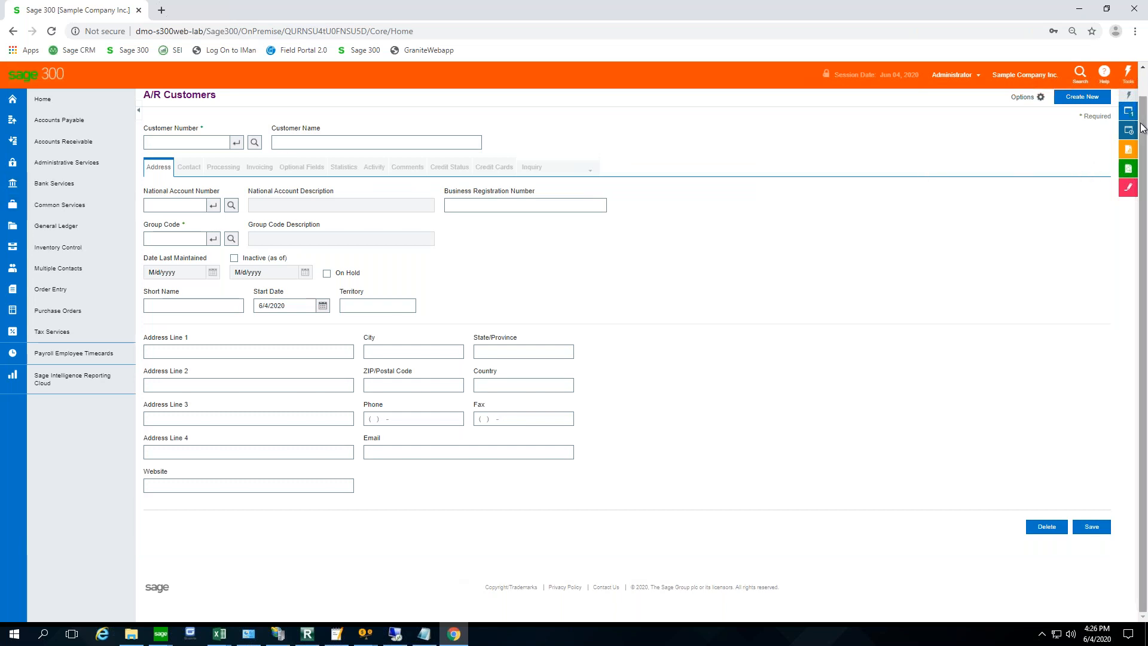
left_click(1130, 169)
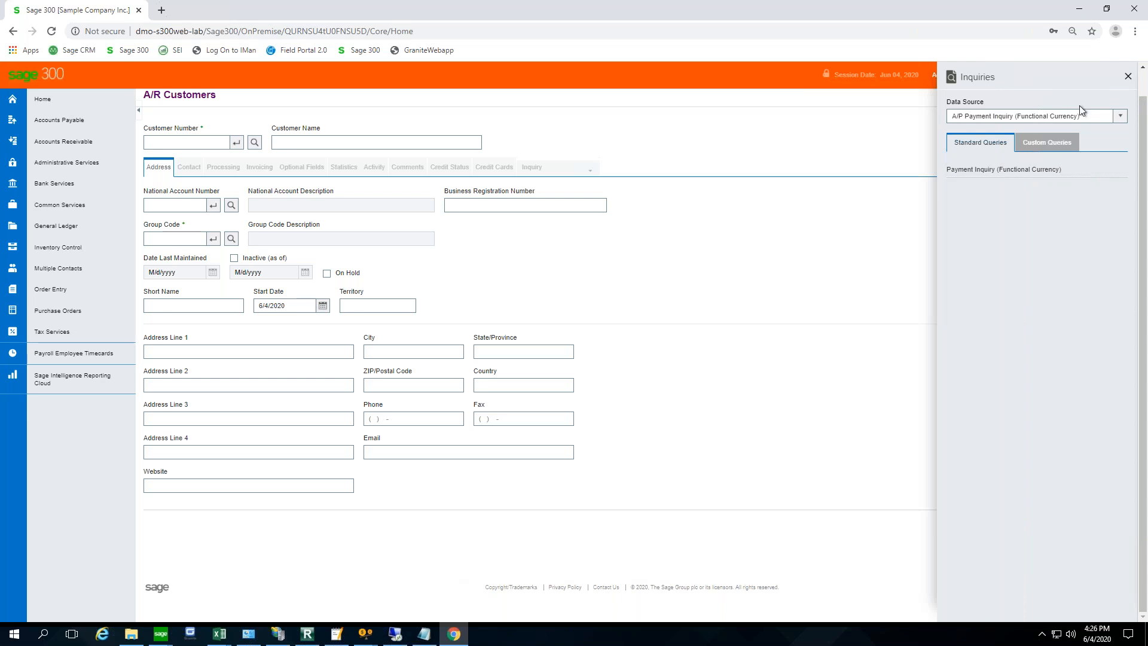
- Select the I/C Inventory Items data source and run its standard Inventory Items query
left_click(1117, 117)
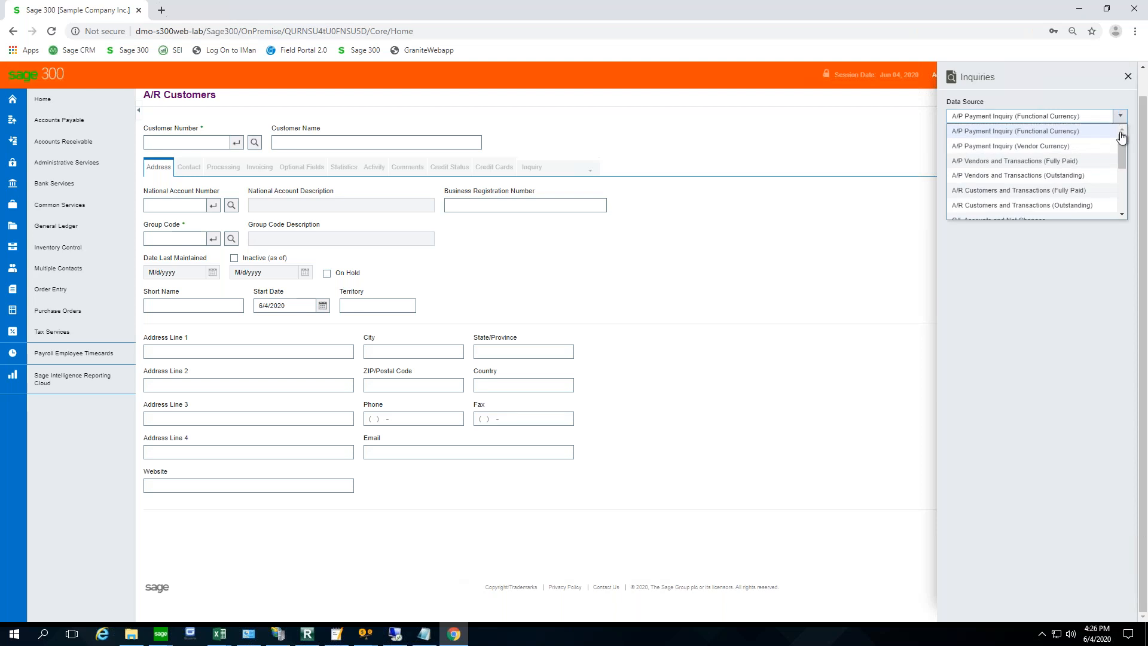
scroll(1127, 202, "down", 2)
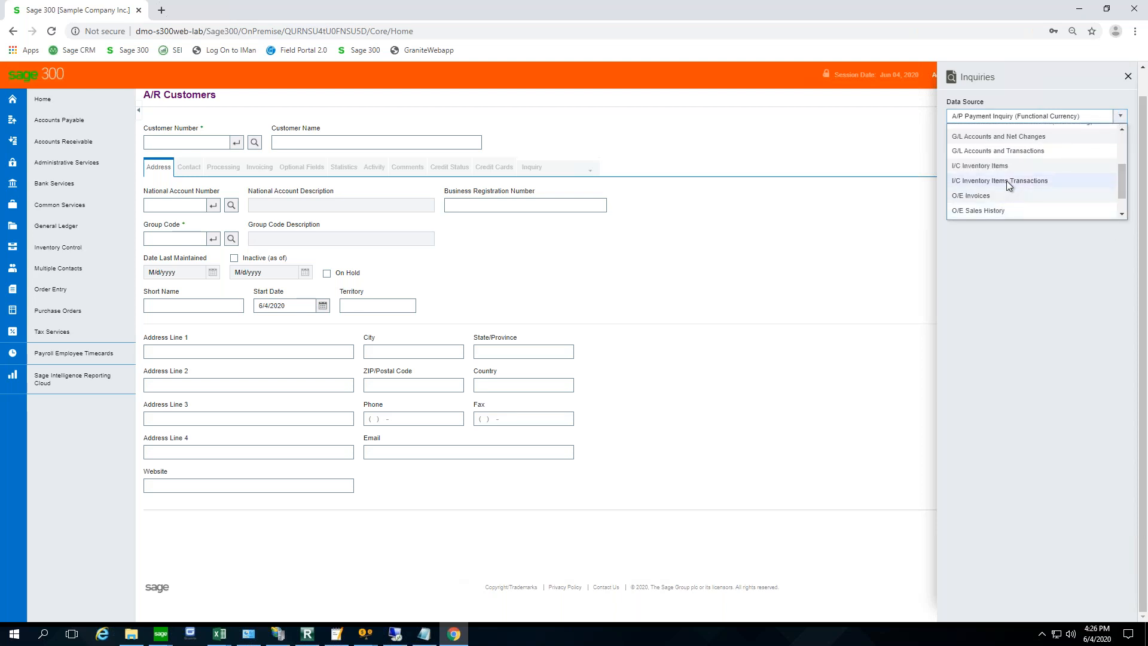
left_click(980, 167)
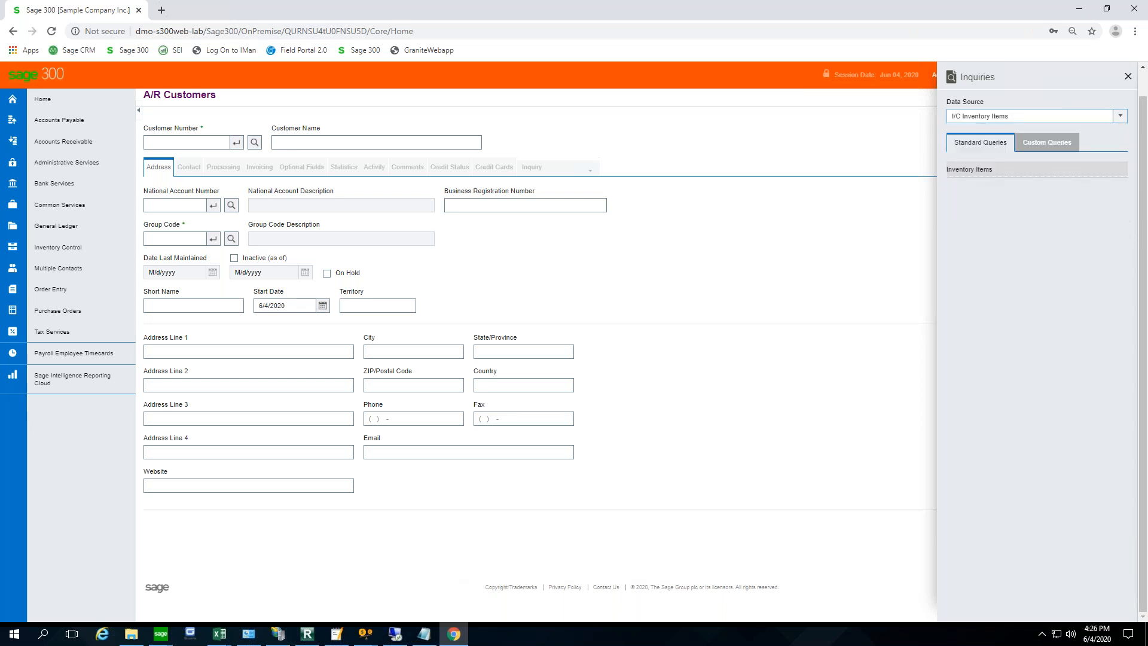
left_click(983, 172)
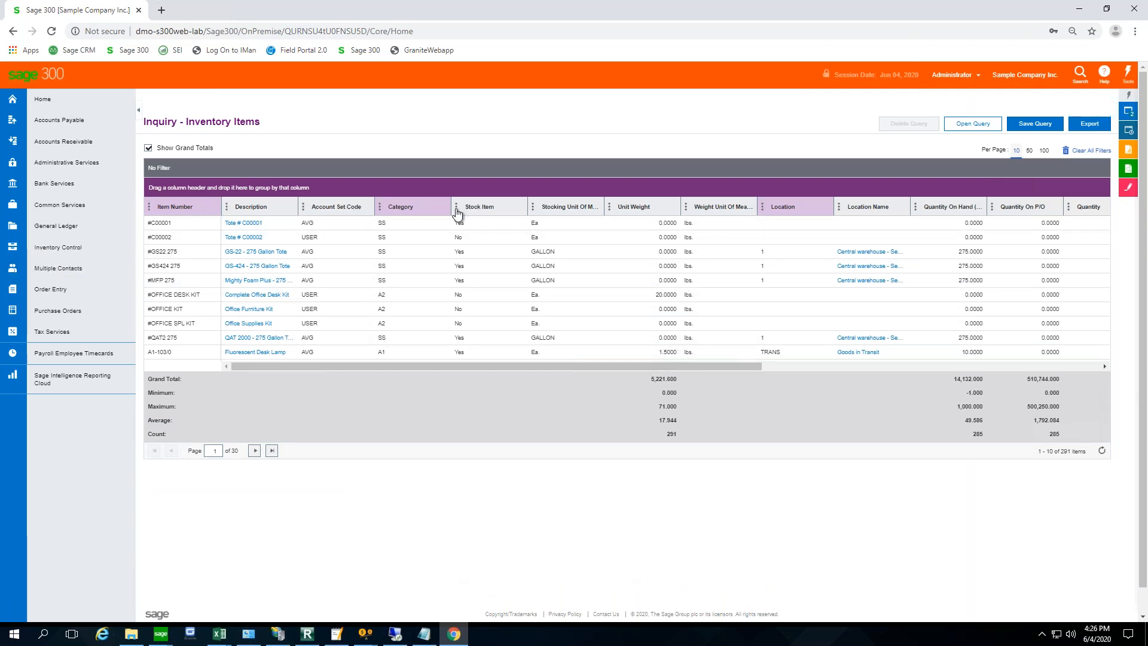
- Review the remaining columns of the Inventory Items inquiry and export its results
left_click(931, 367)
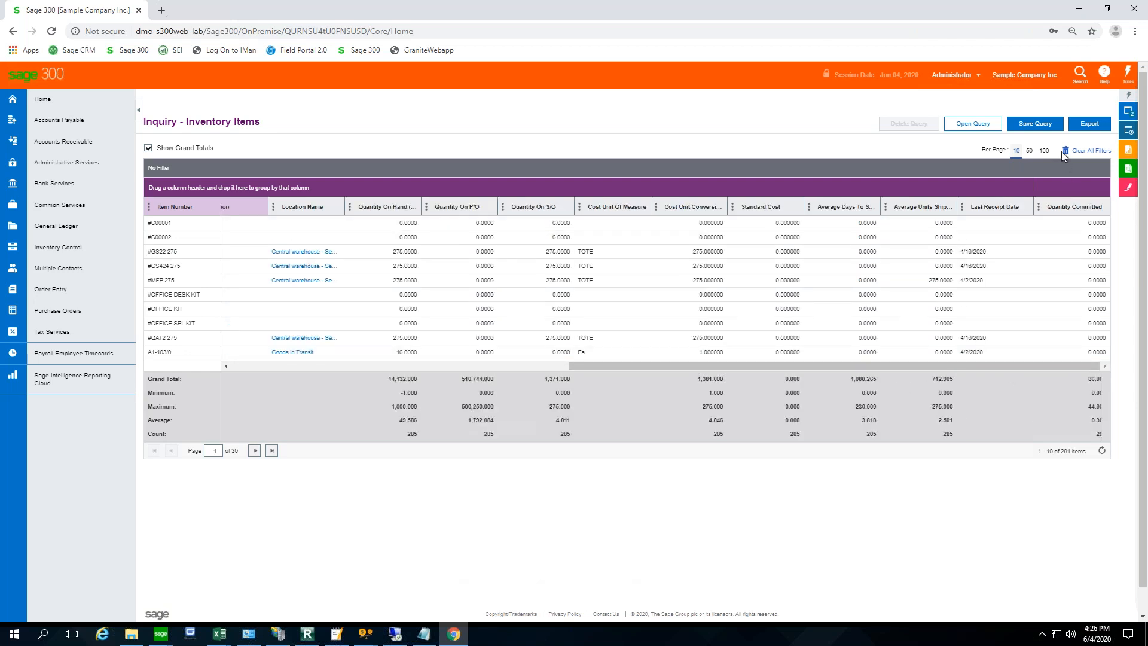
left_click(1085, 126)
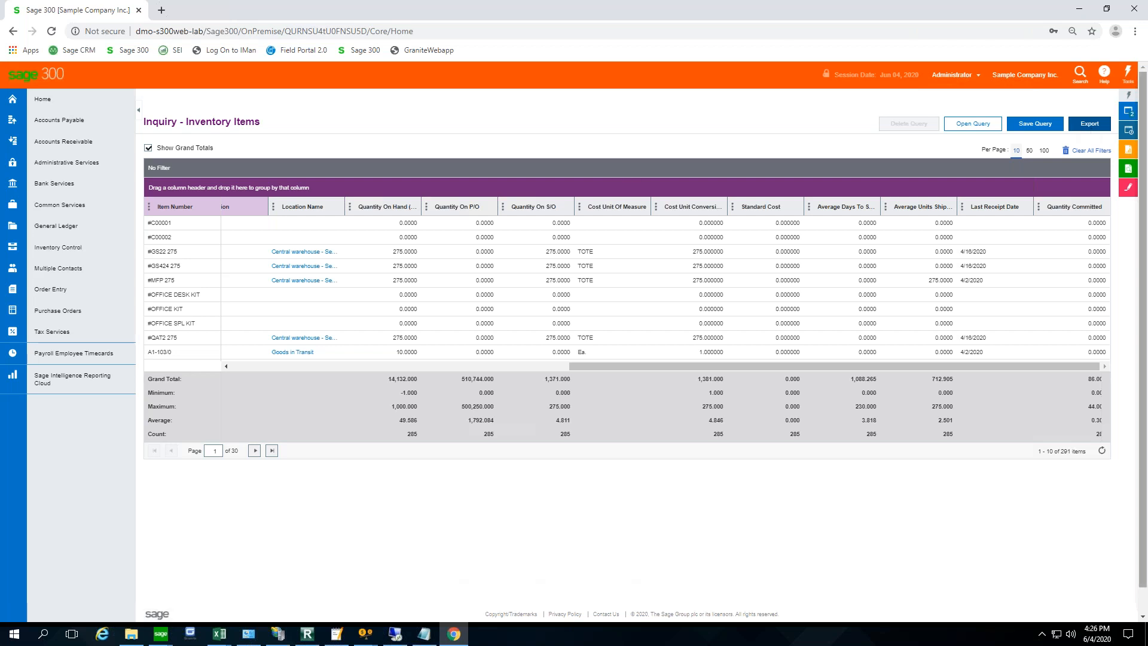
left_click(1144, 610)
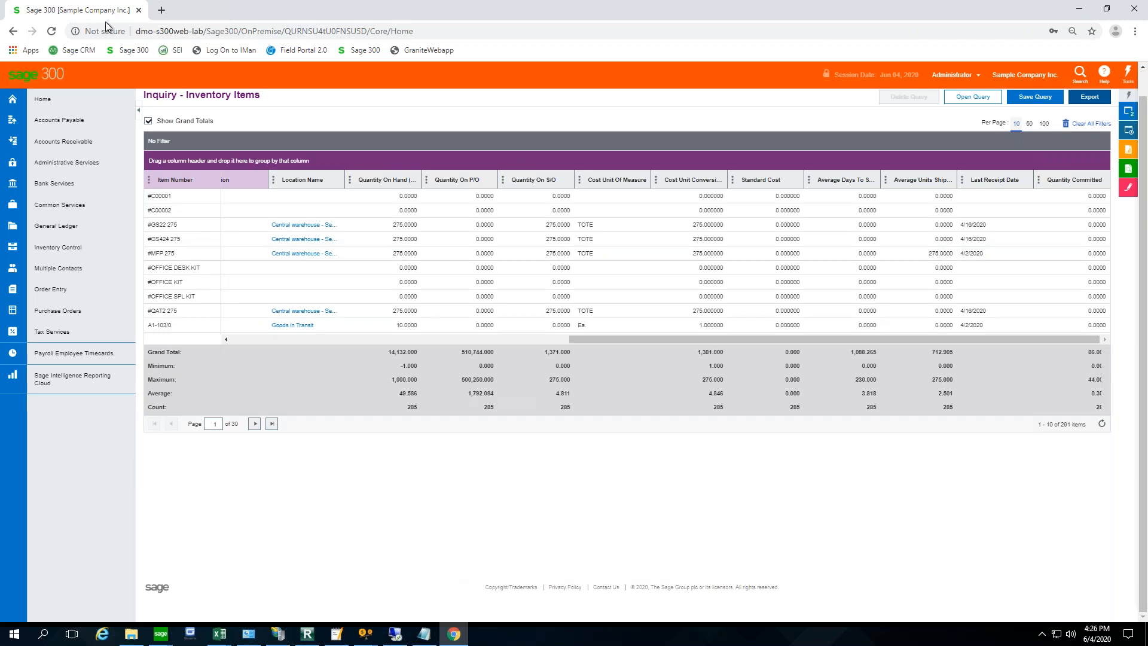
- Switch to Internet Explorer and load the Sage 300 sign-in page at dmo-s300web-lab/sage300
left_click(446, 31)
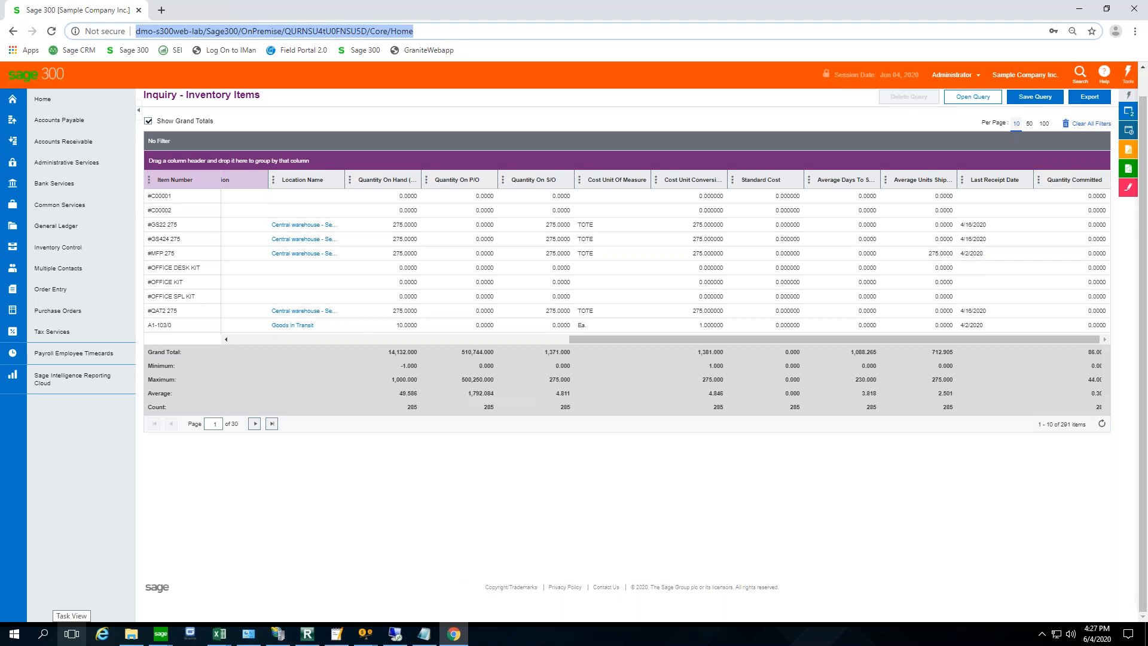
left_click(14, 634)
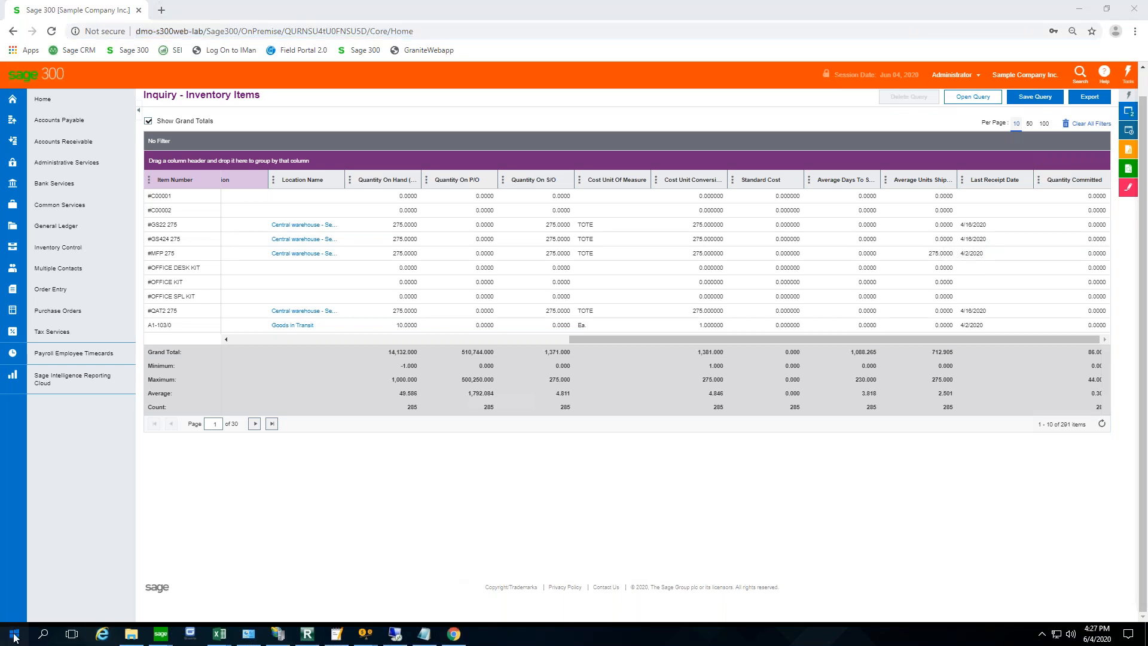
scroll(105, 539, "down", 3)
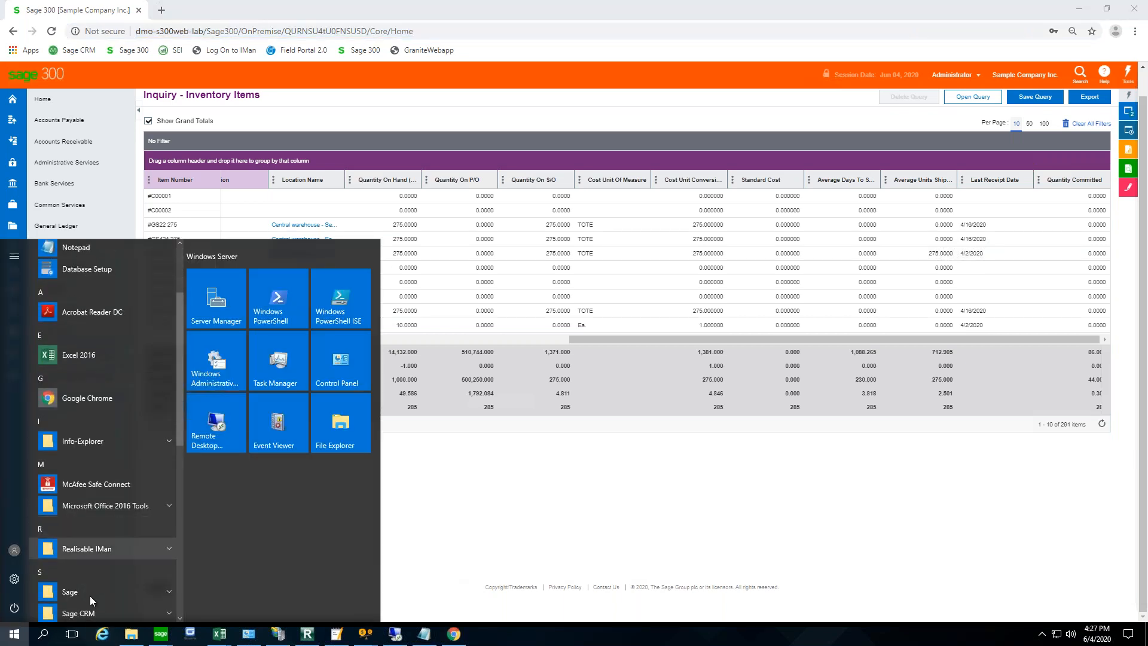
left_click(103, 634)
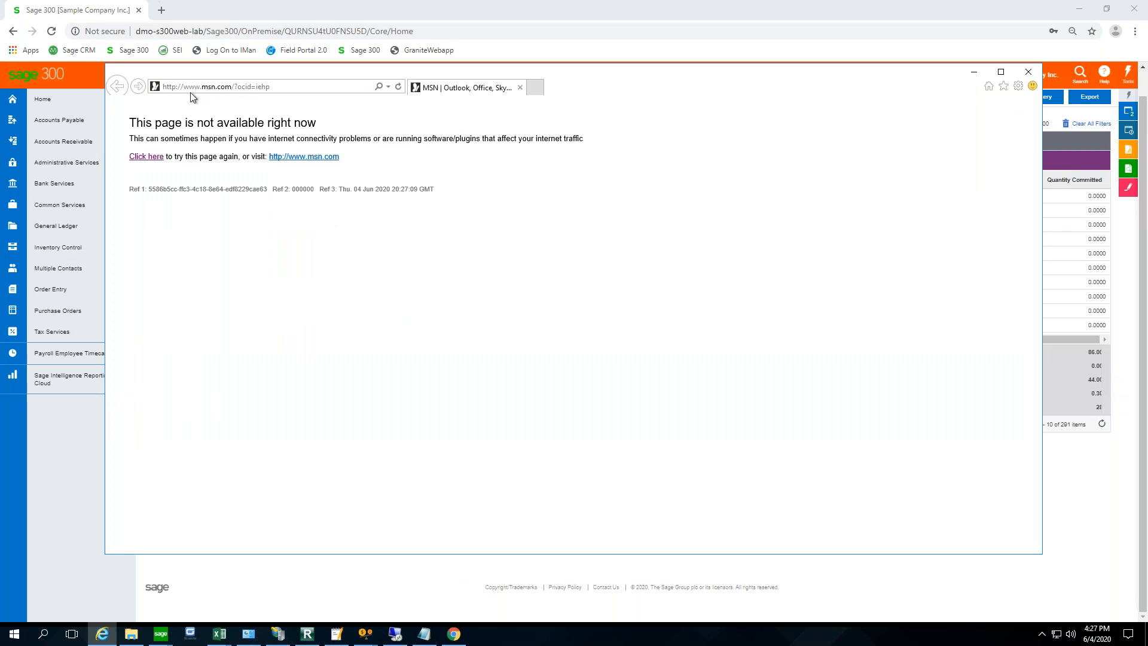
left_click(294, 87)
left_click(301, 87)
left_click_drag(305, 83, 1, 67)
type("dm")
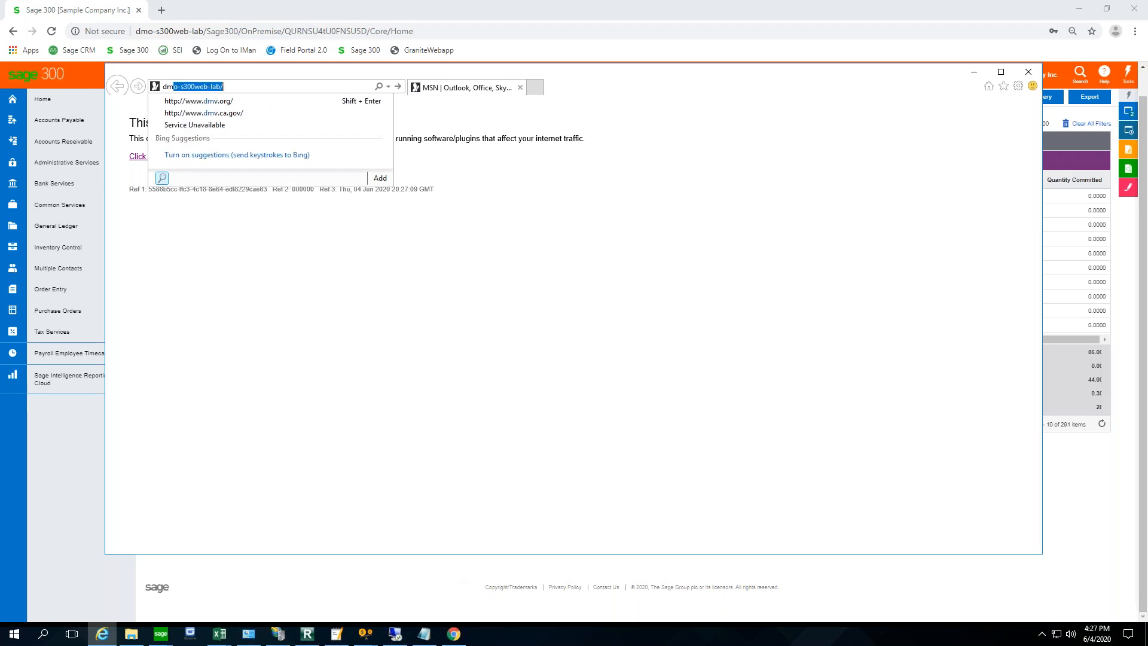
type("o-s")
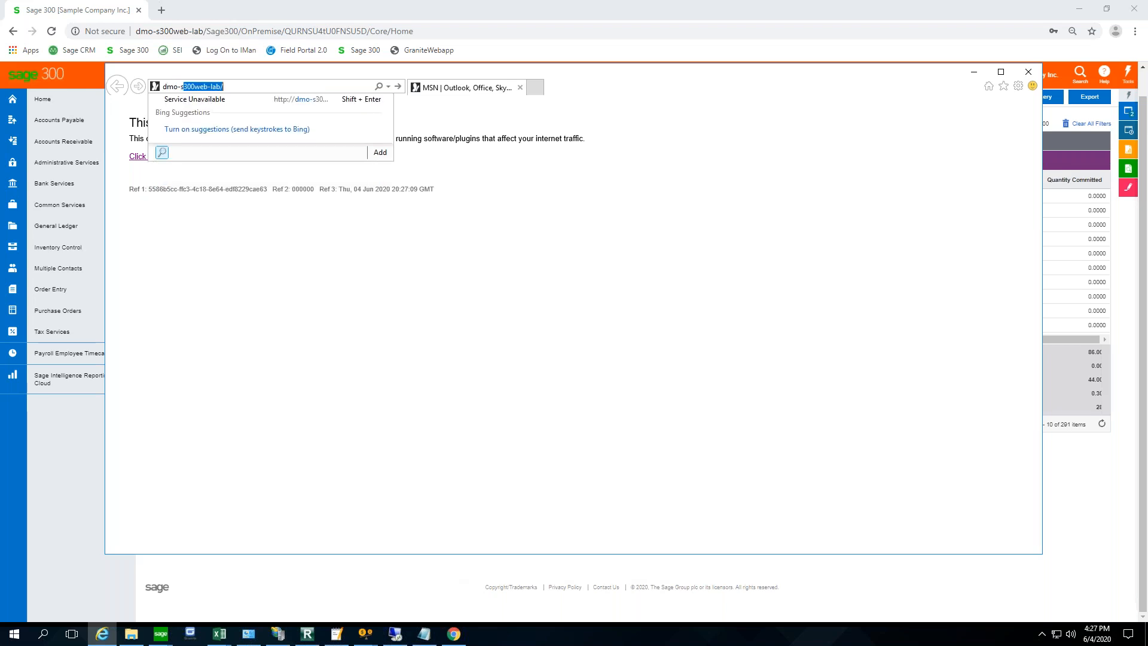
key("End")
type("sage300")
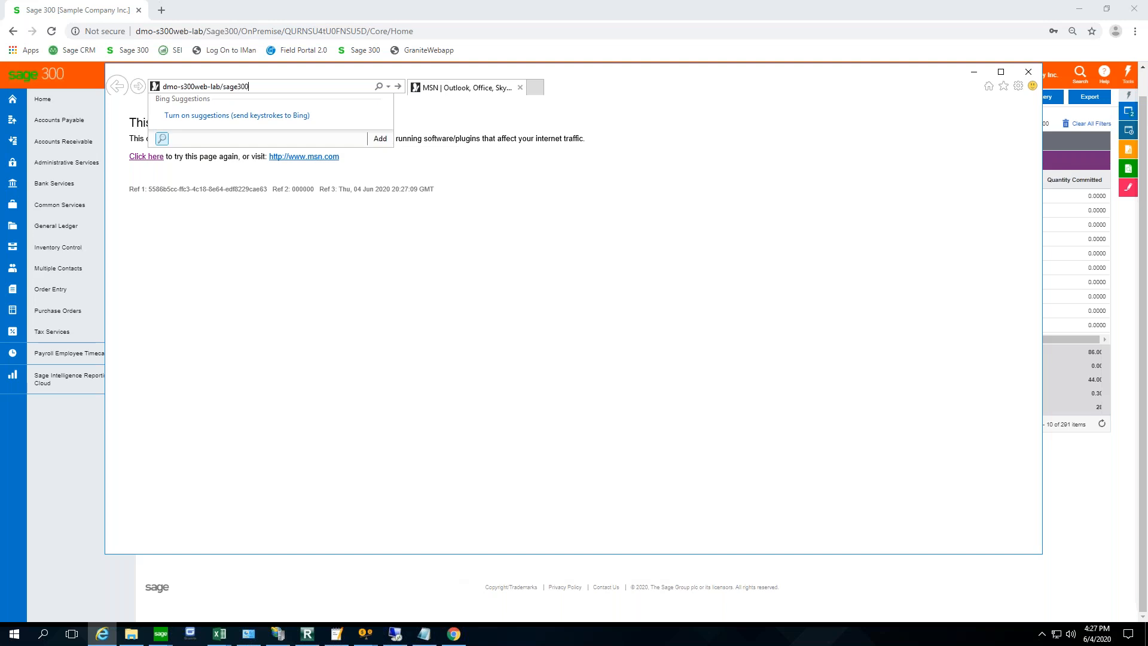
key("Return")
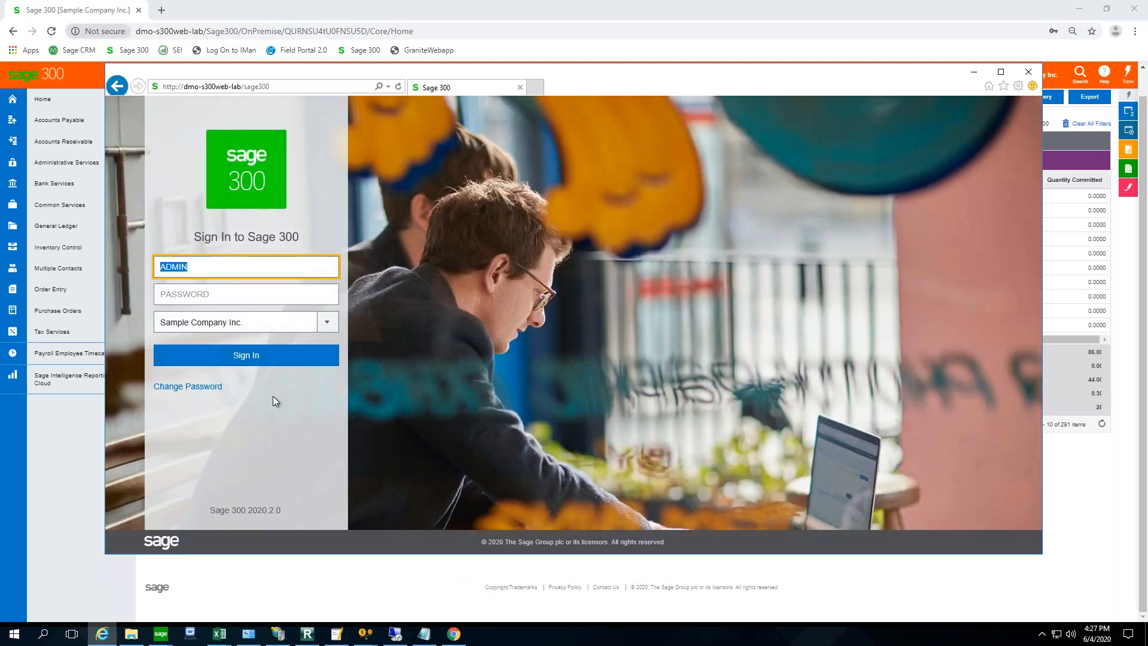
- Enter the account password and sign in to Sample Company Inc
left_click(201, 289)
type("ADMIN")
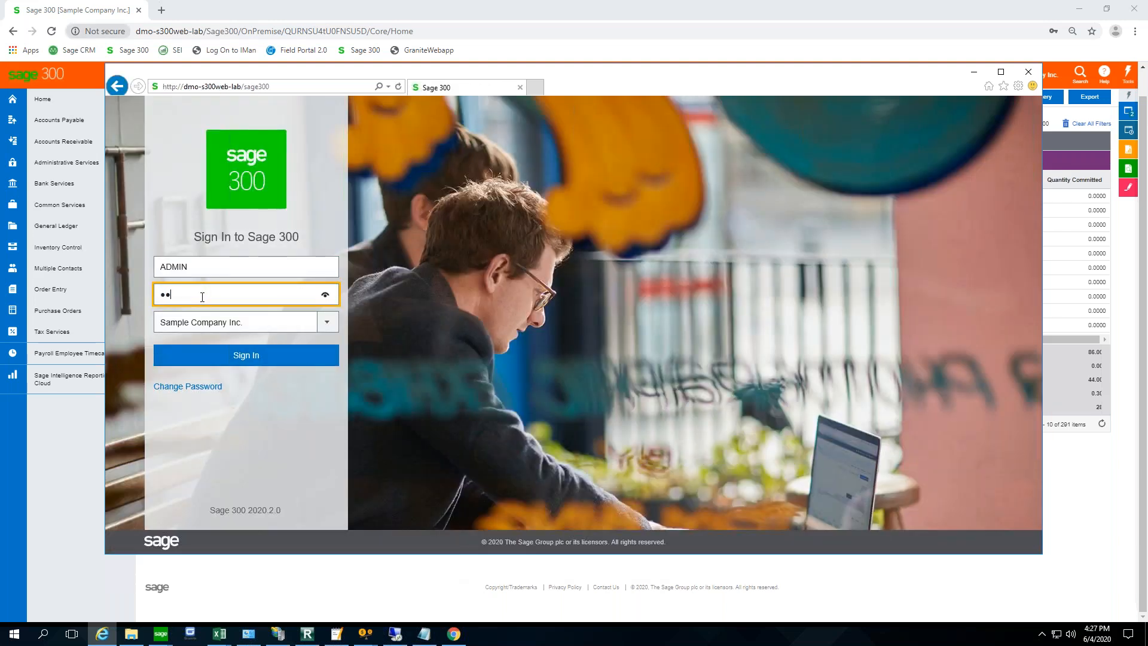
key("Return")
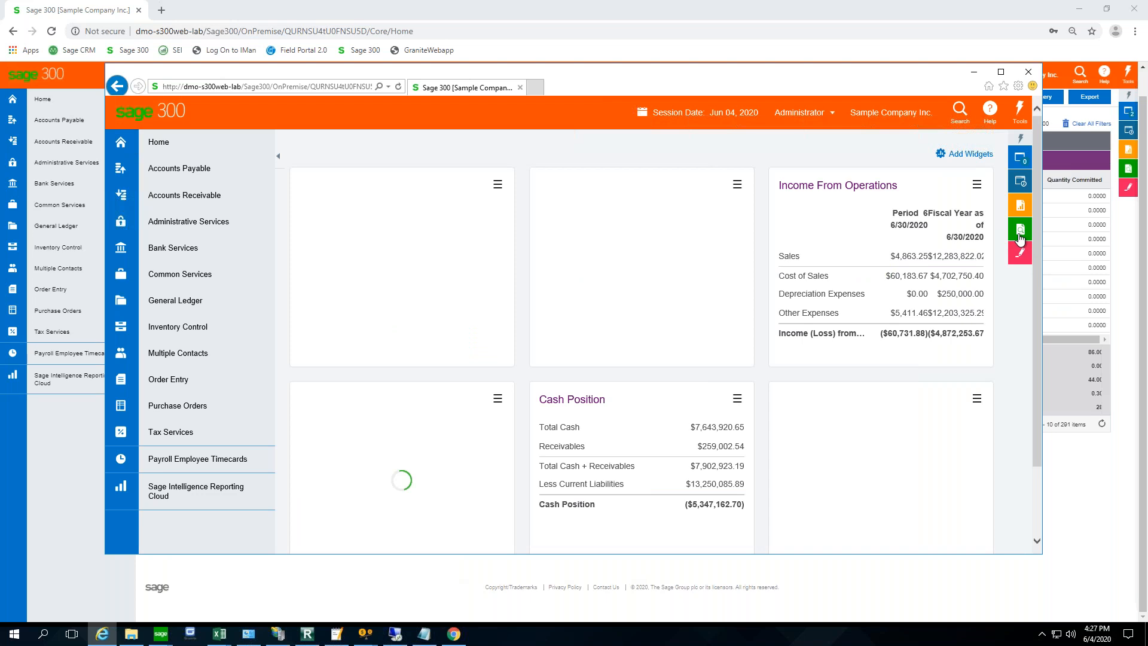
- Run the standard Inventory Items inquiry from the I/C Inventory Items data source and view the end of its results page
left_click(1019, 238)
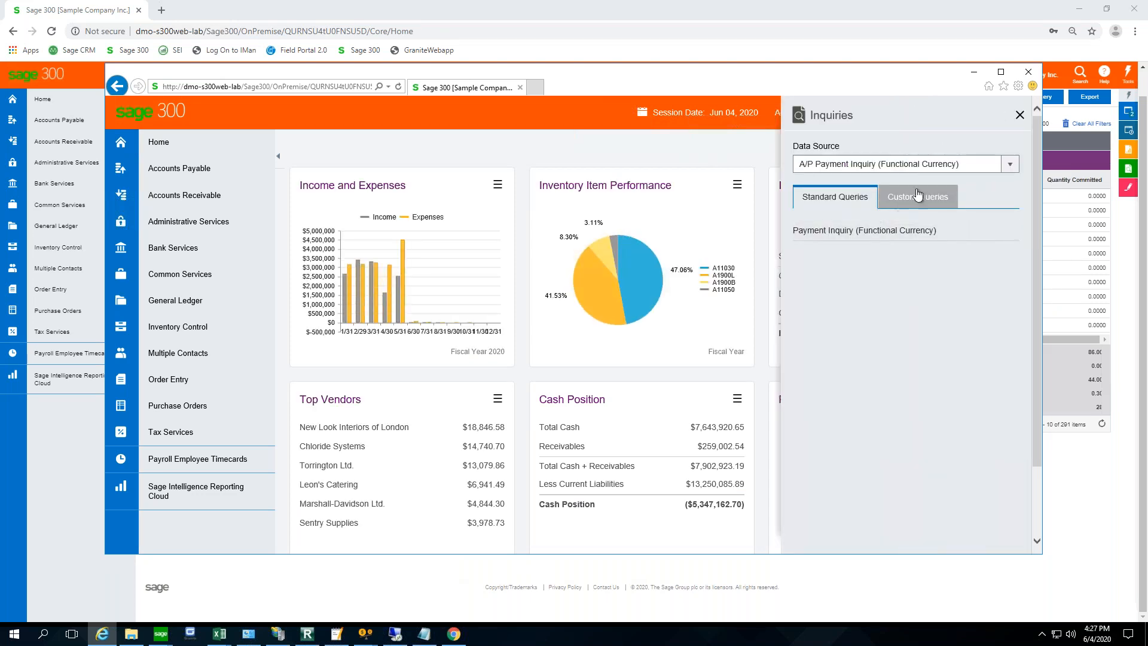
left_click(1011, 164)
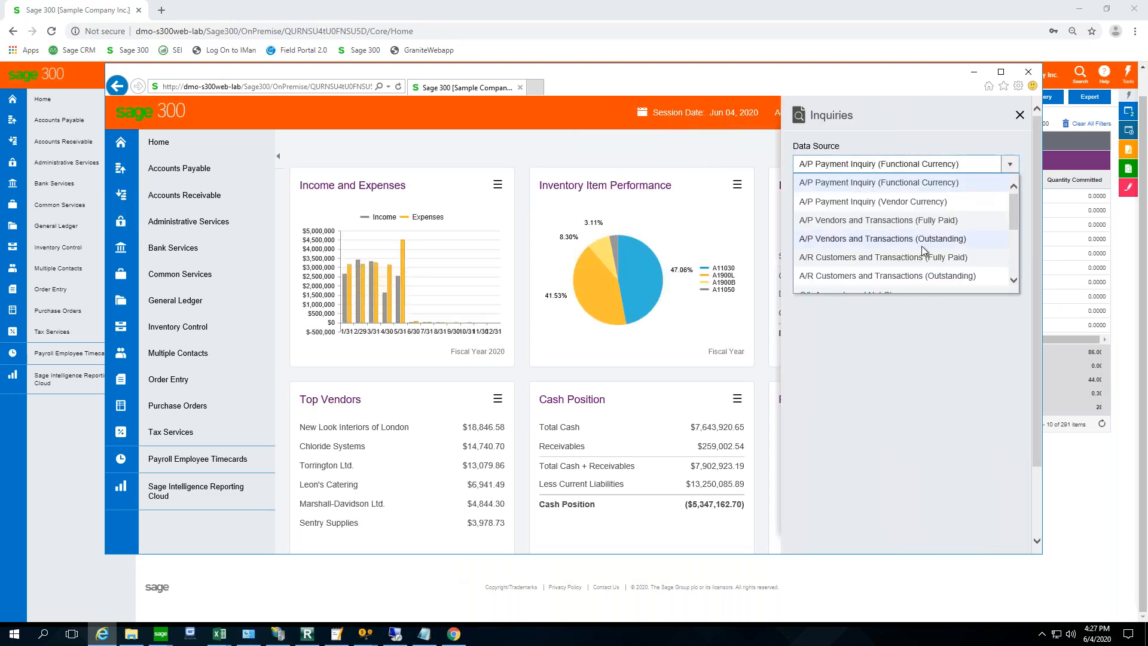
scroll(924, 252, "down", 3)
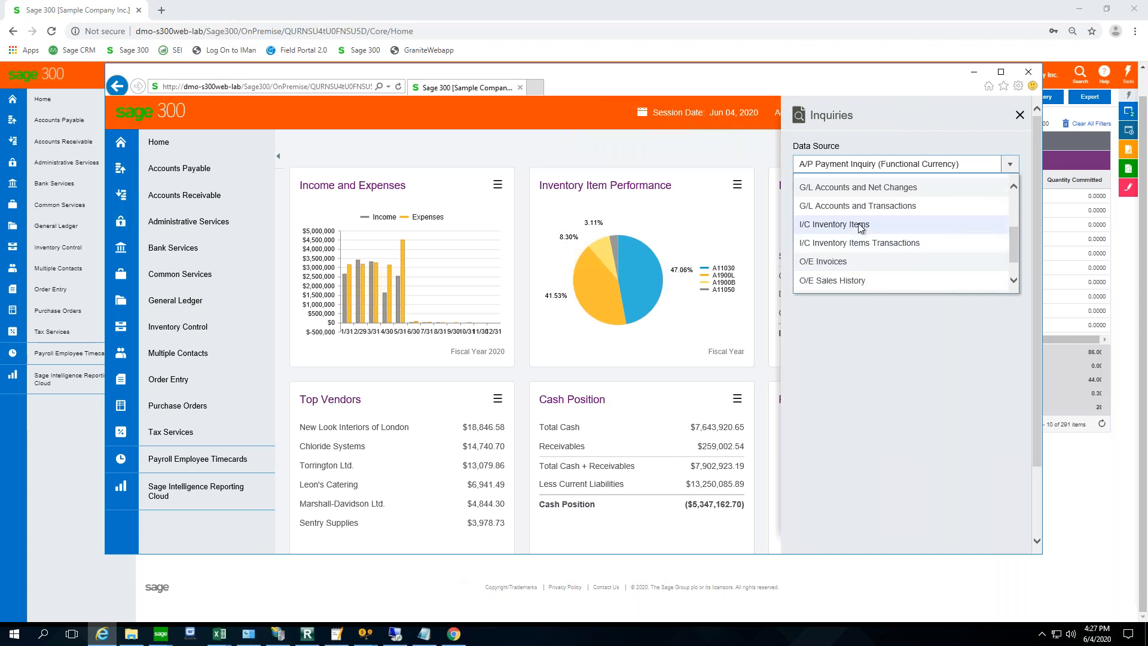
left_click(860, 225)
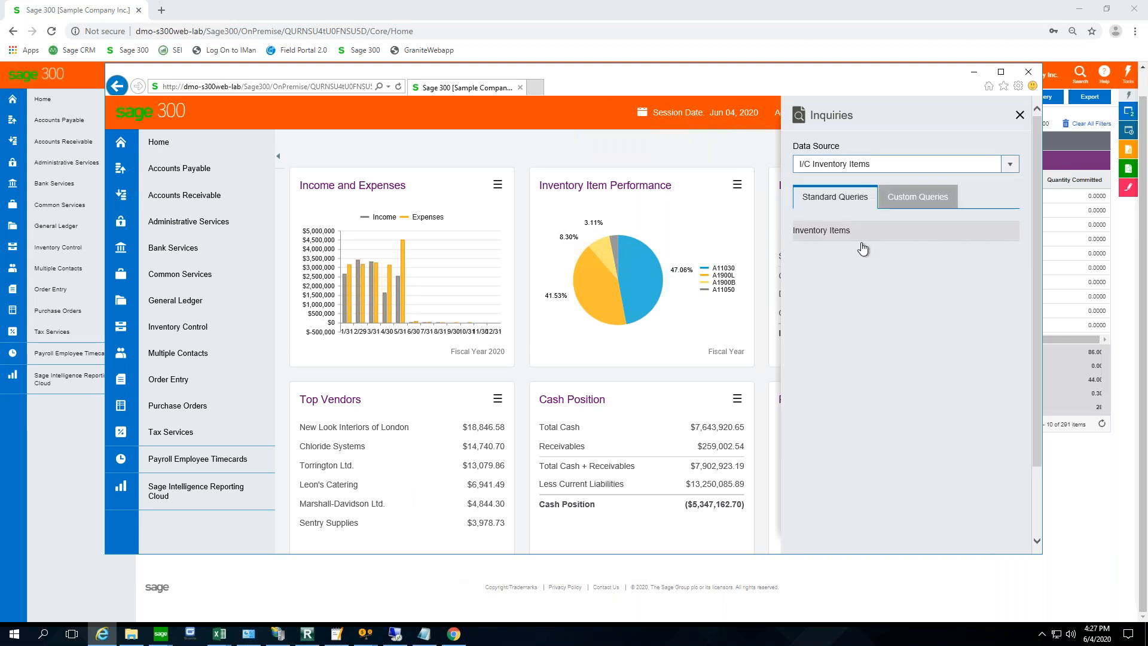
left_click(862, 233)
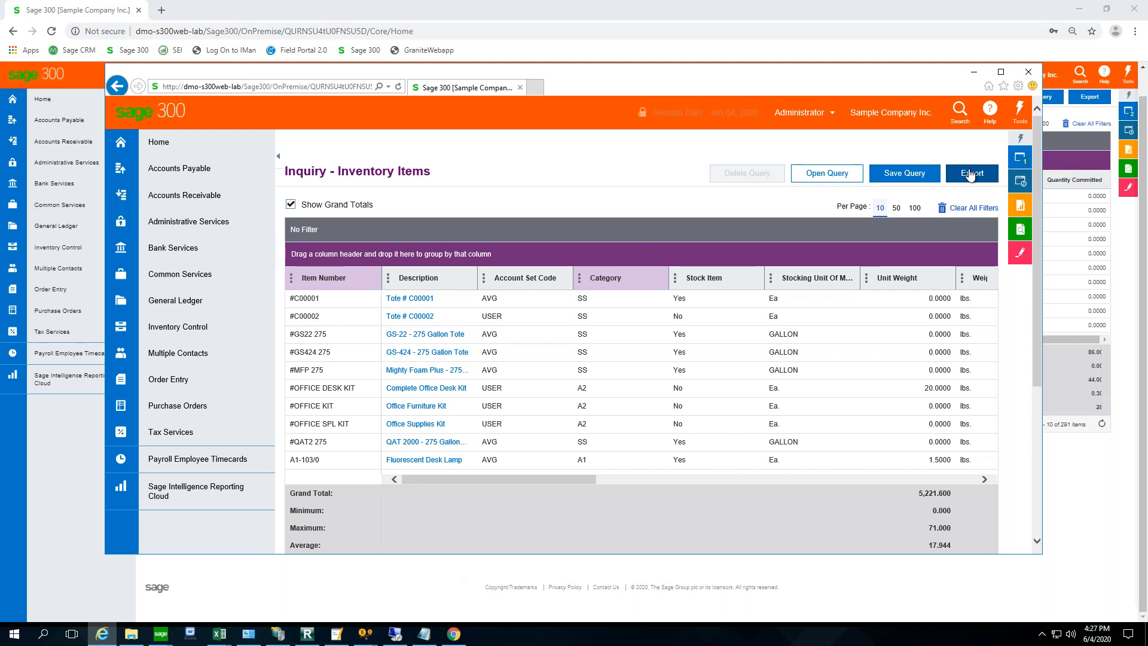
left_click(1039, 520)
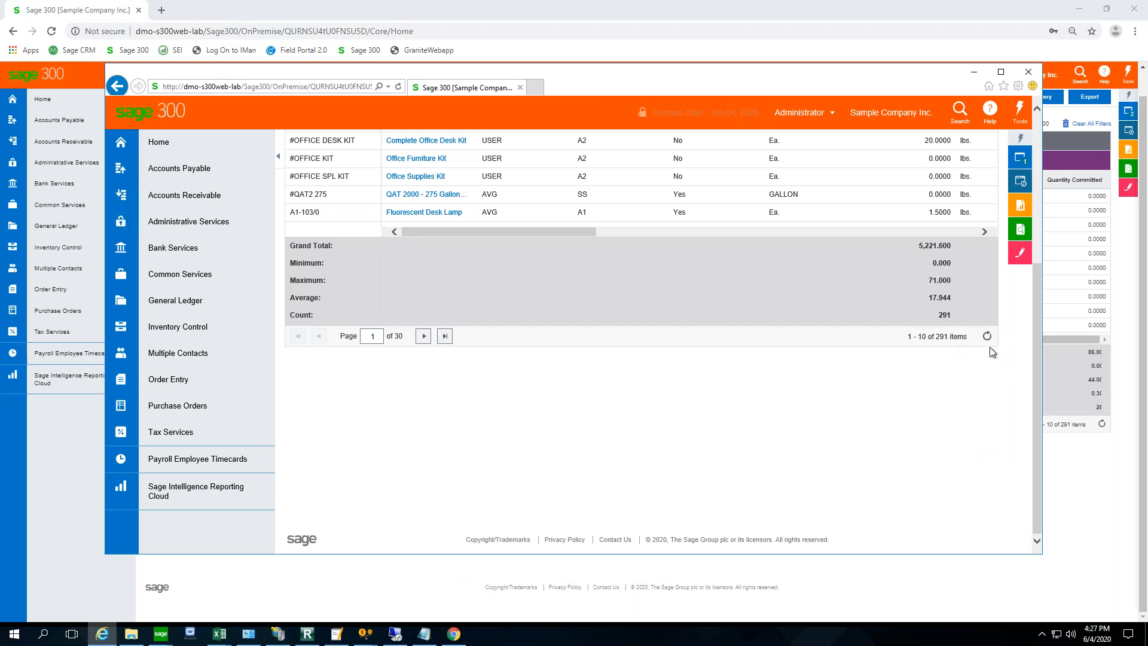
- Minimize Internet Explorer, switch to the Sage 300 desktop for Sample Company Inc., and open the G/L Batch List
left_click(974, 72)
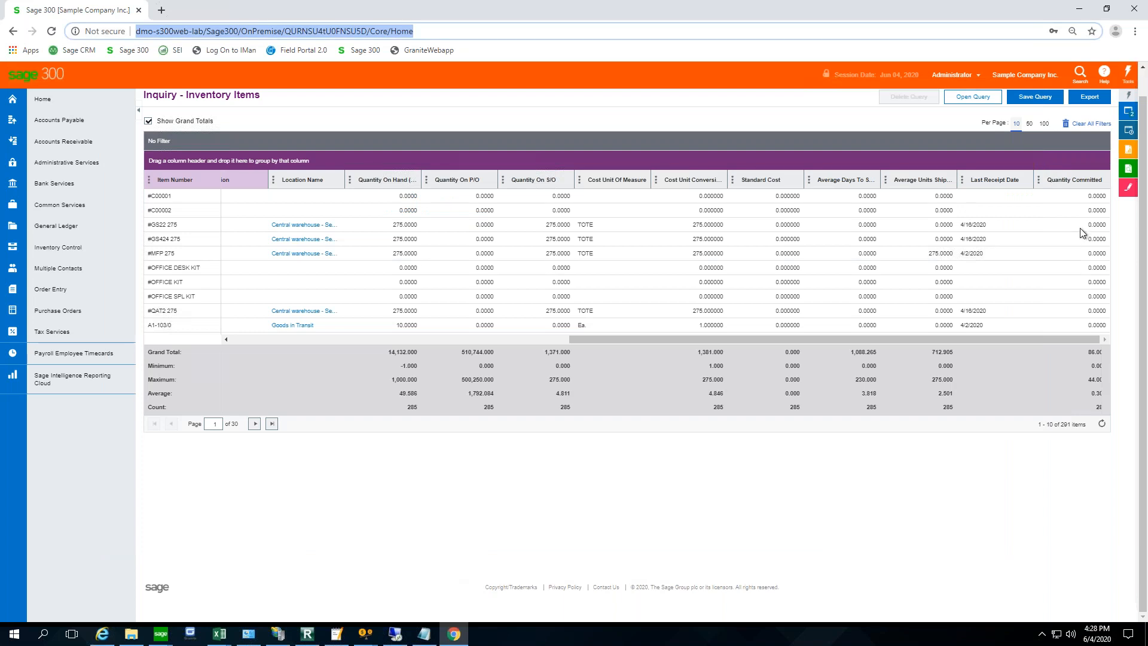
left_click(160, 633)
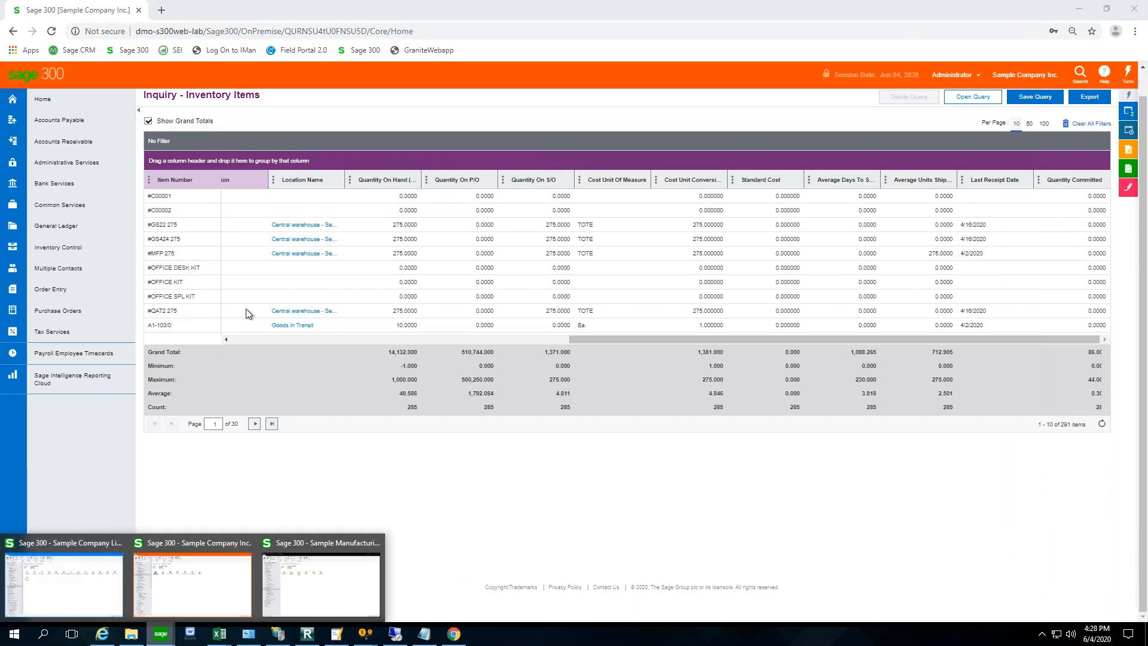
left_click(223, 575)
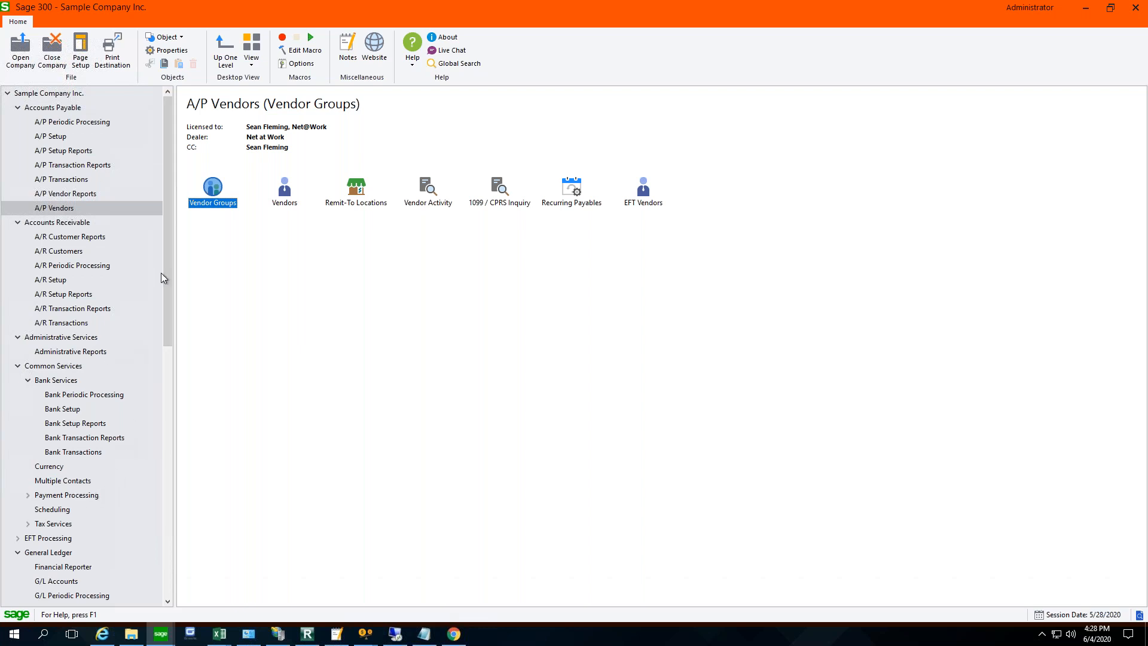
left_click(18, 366)
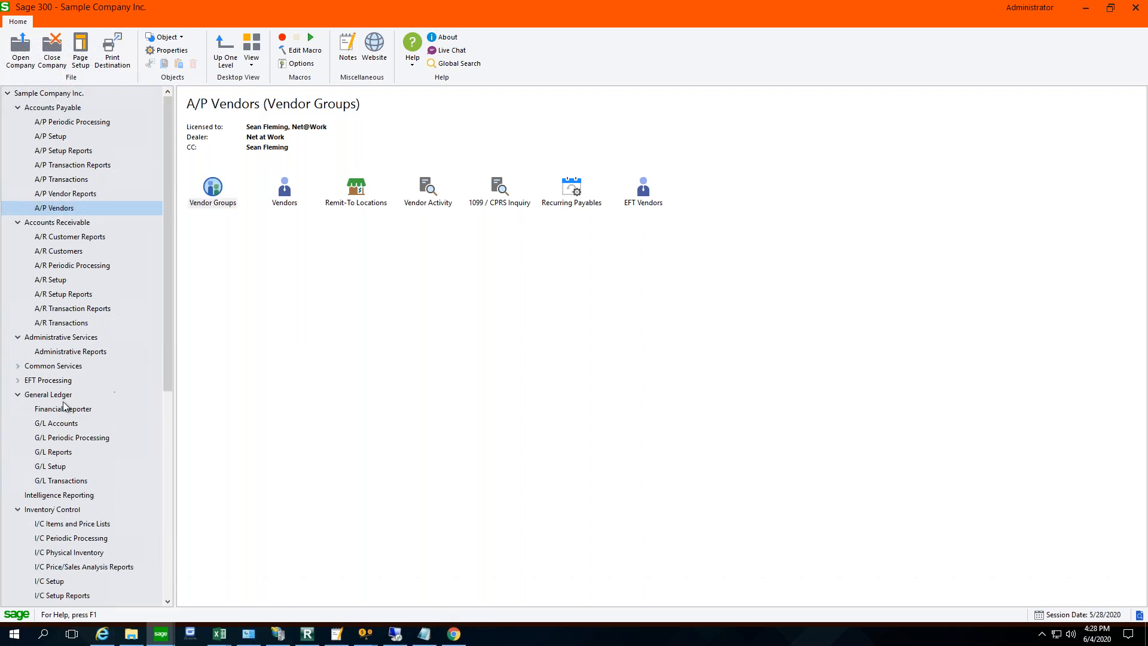
left_click(63, 480)
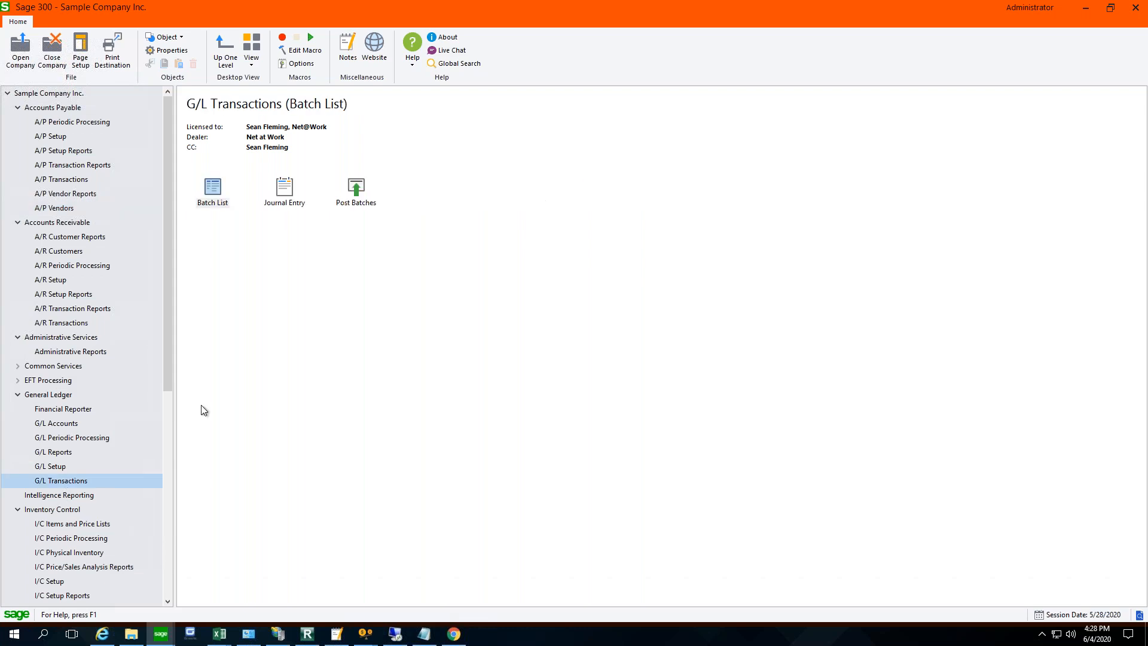
double_click(212, 190)
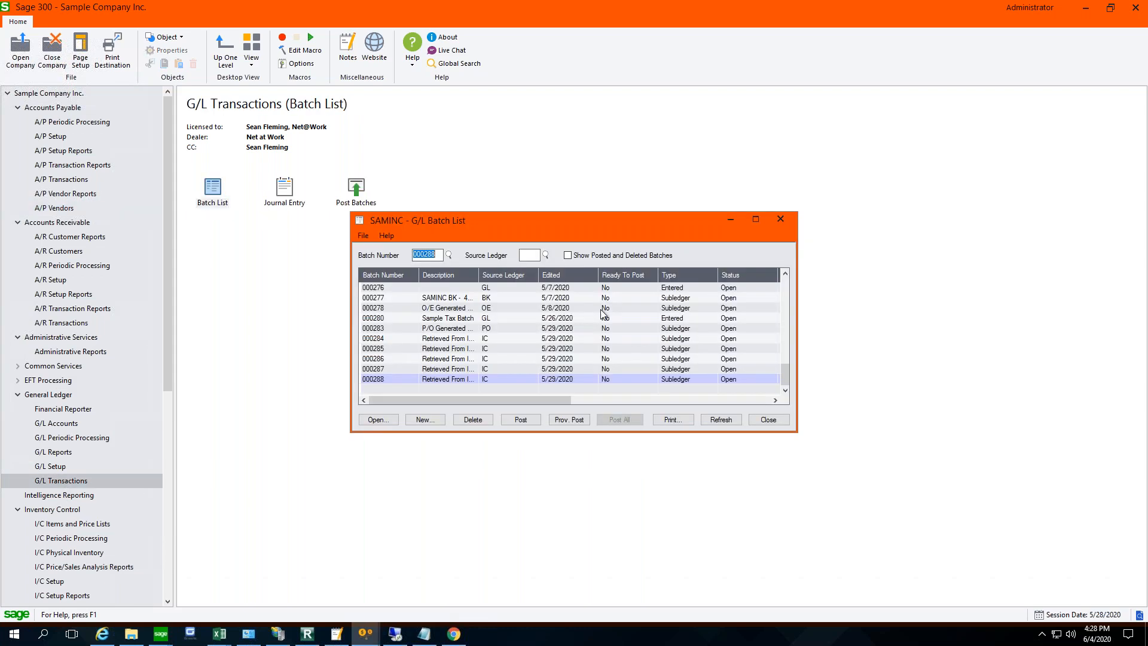
- Open batch 000285 in G/L Journal Entry, check its import and export options, and close the entry
left_click(363, 237)
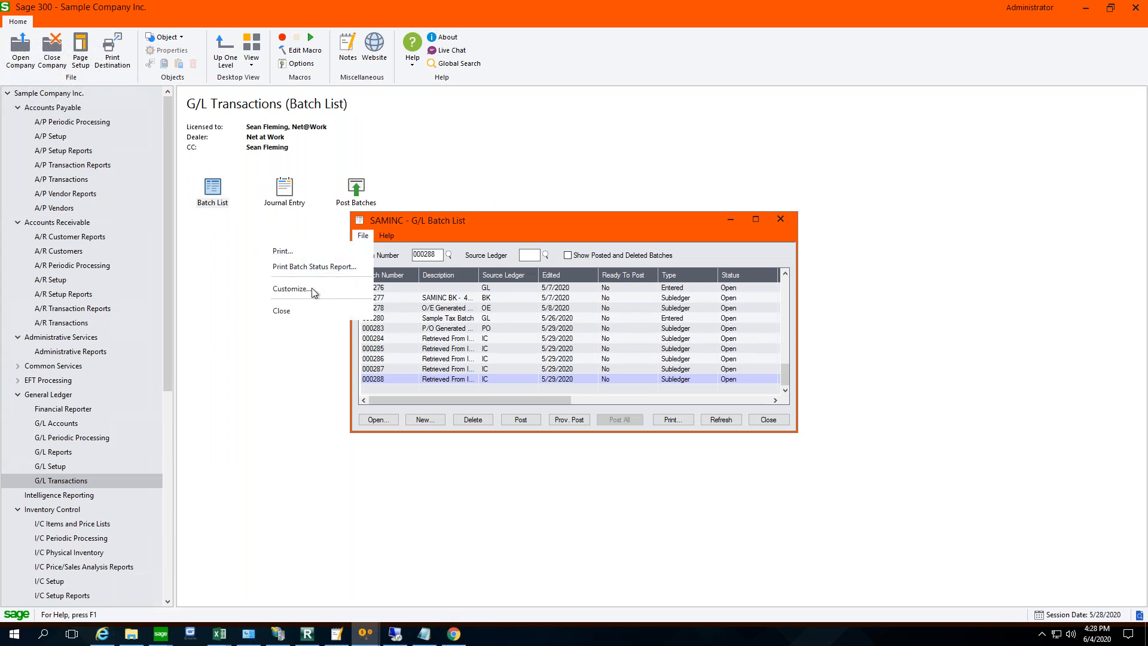
left_click(394, 348)
left_click(386, 421)
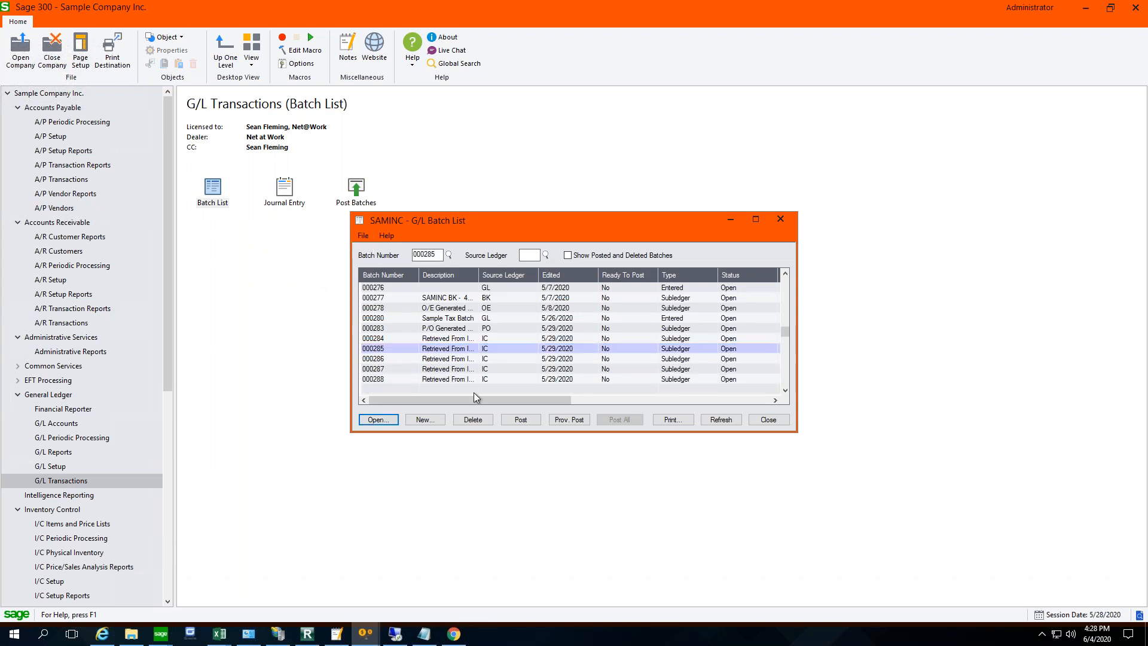
left_click(317, 163)
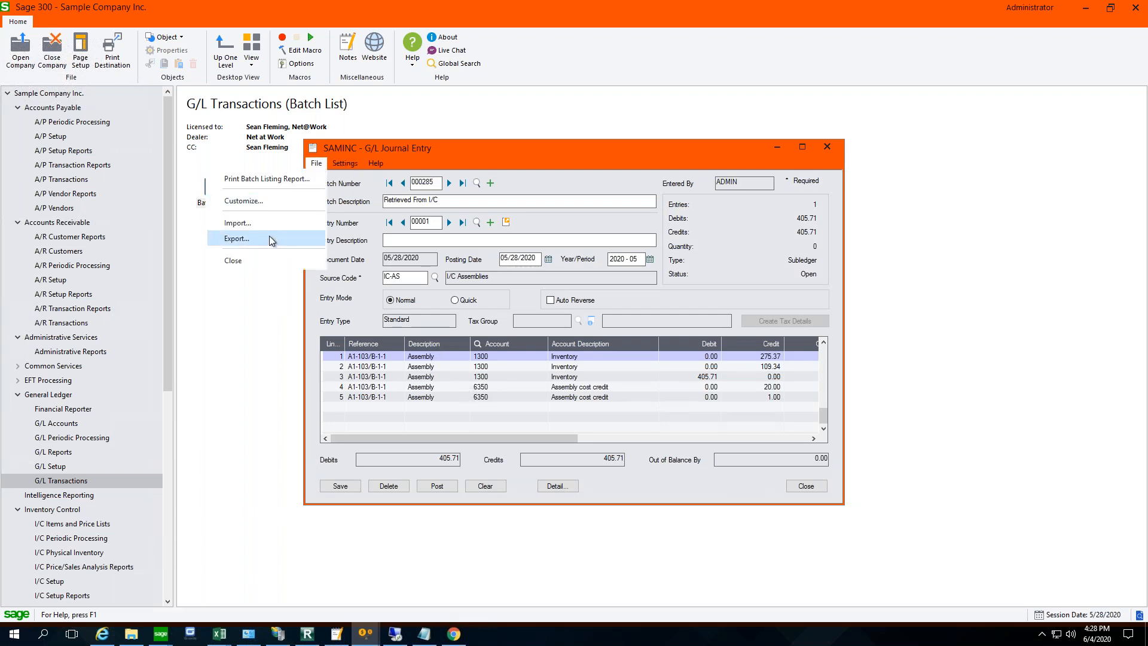
left_click(805, 486)
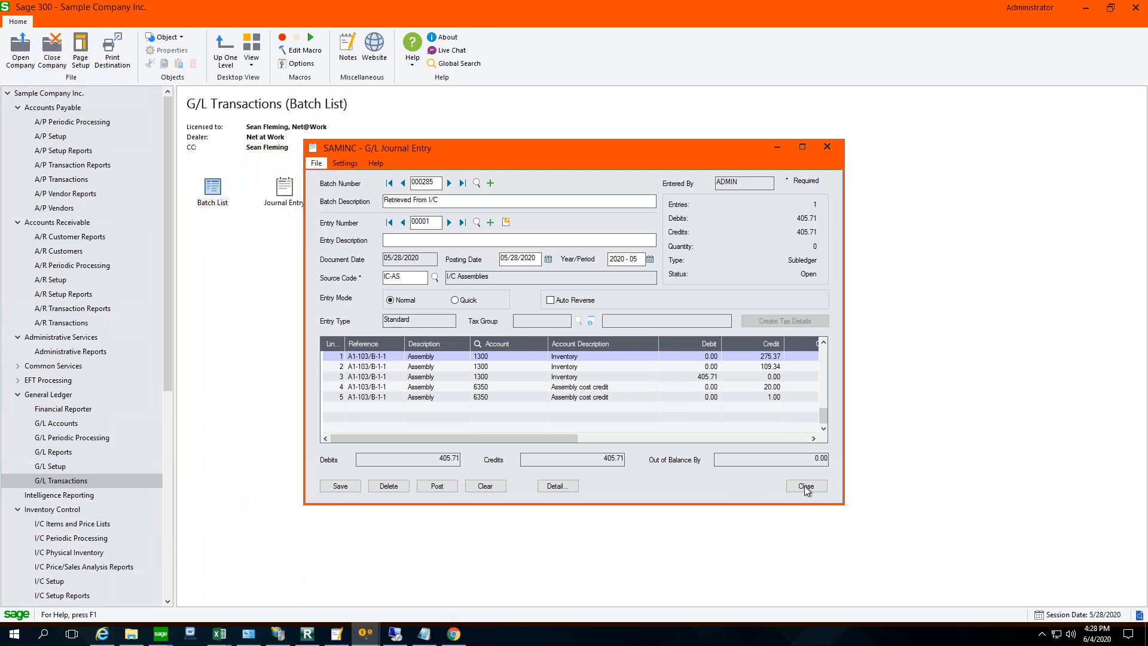
left_click(805, 486)
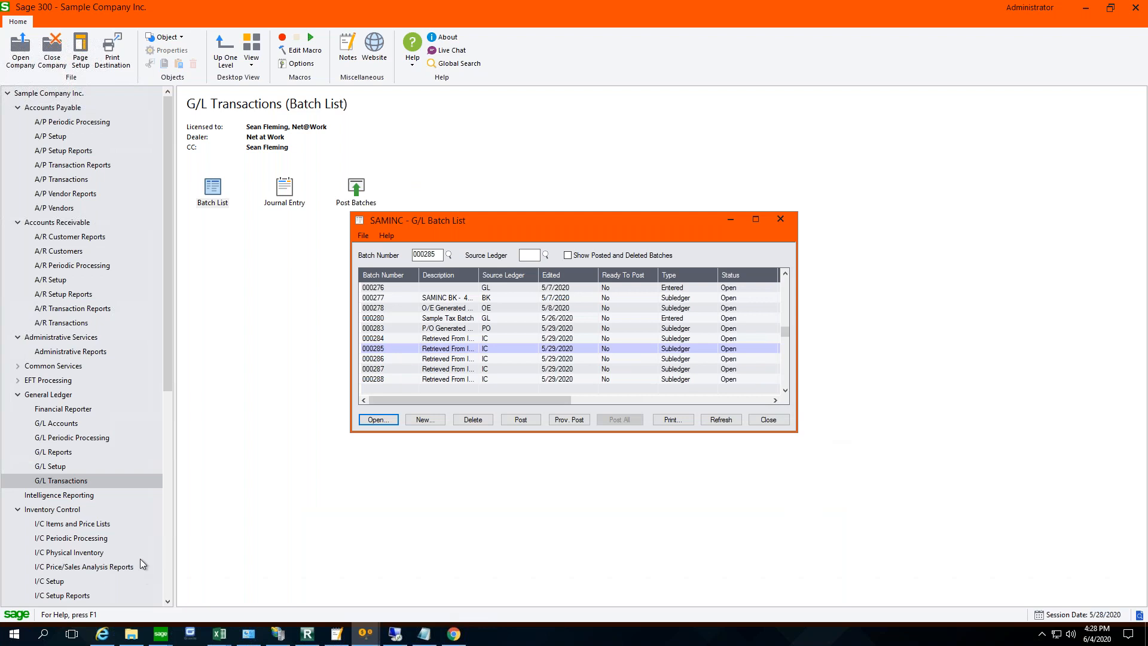
- Show the Intelligence Reporting programs for Sample Company Inc
scroll(62, 410, "down", 1)
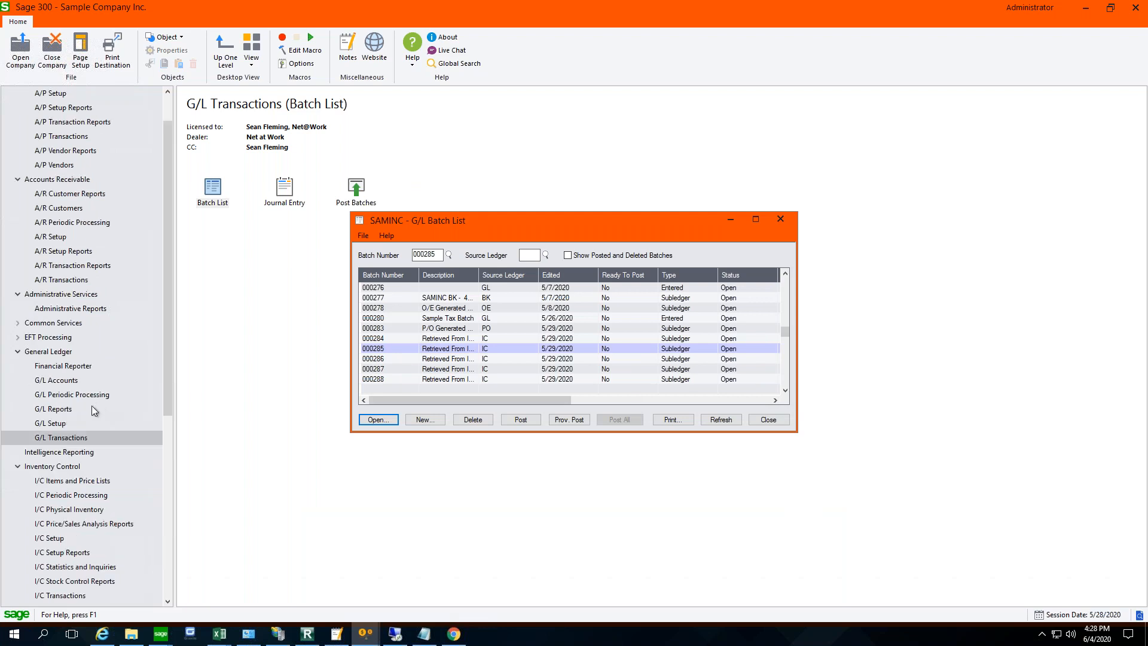
scroll(91, 406, "down", 3)
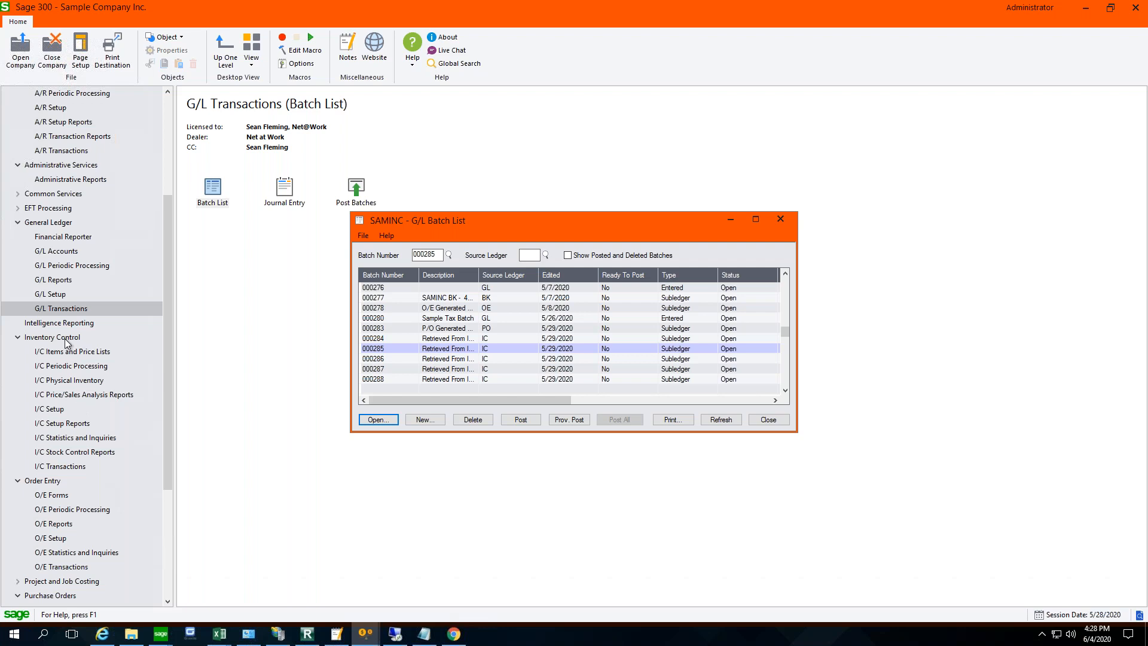
left_click(75, 323)
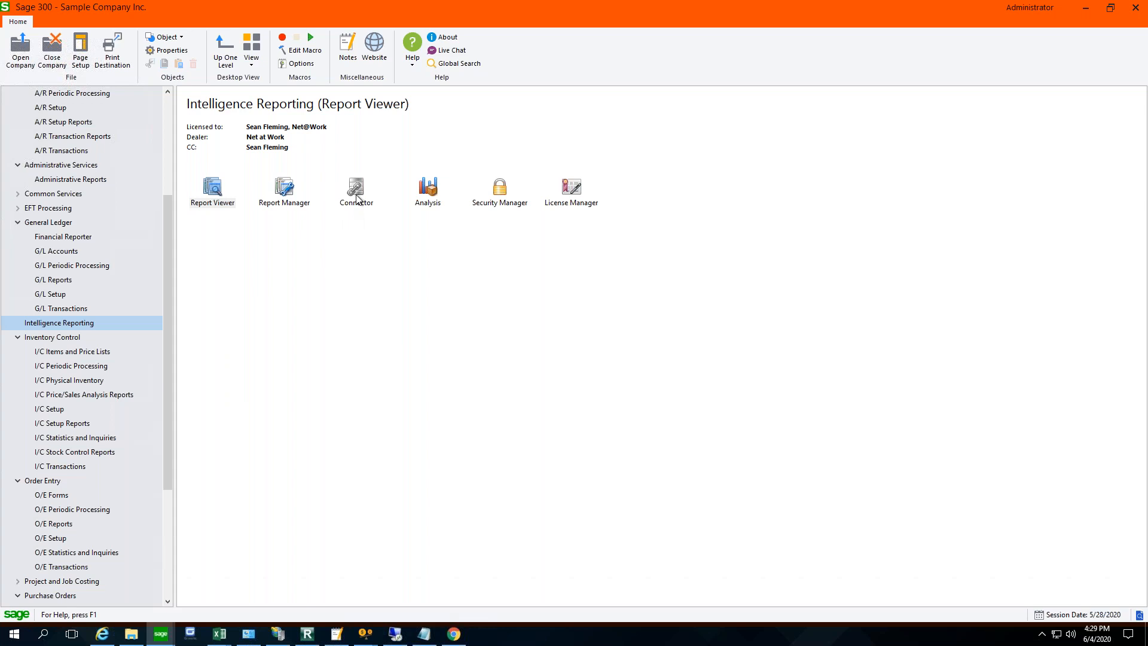
- Open the Intelligence Reporting Report Manager and select the New Reports folder
double_click(286, 190)
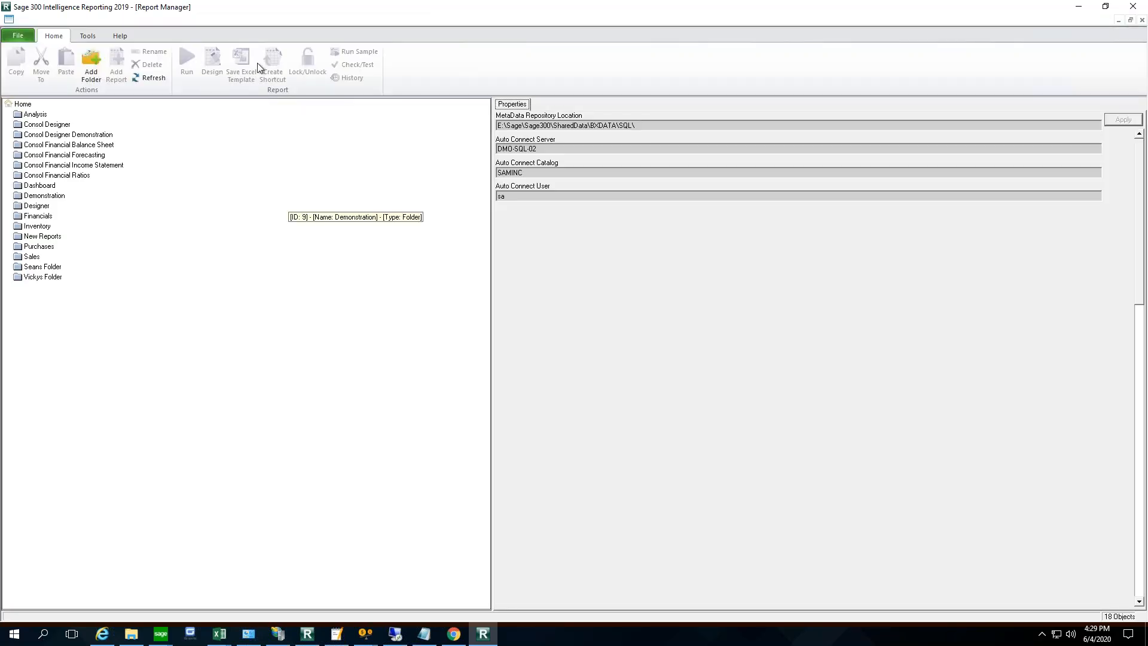
left_click(85, 37)
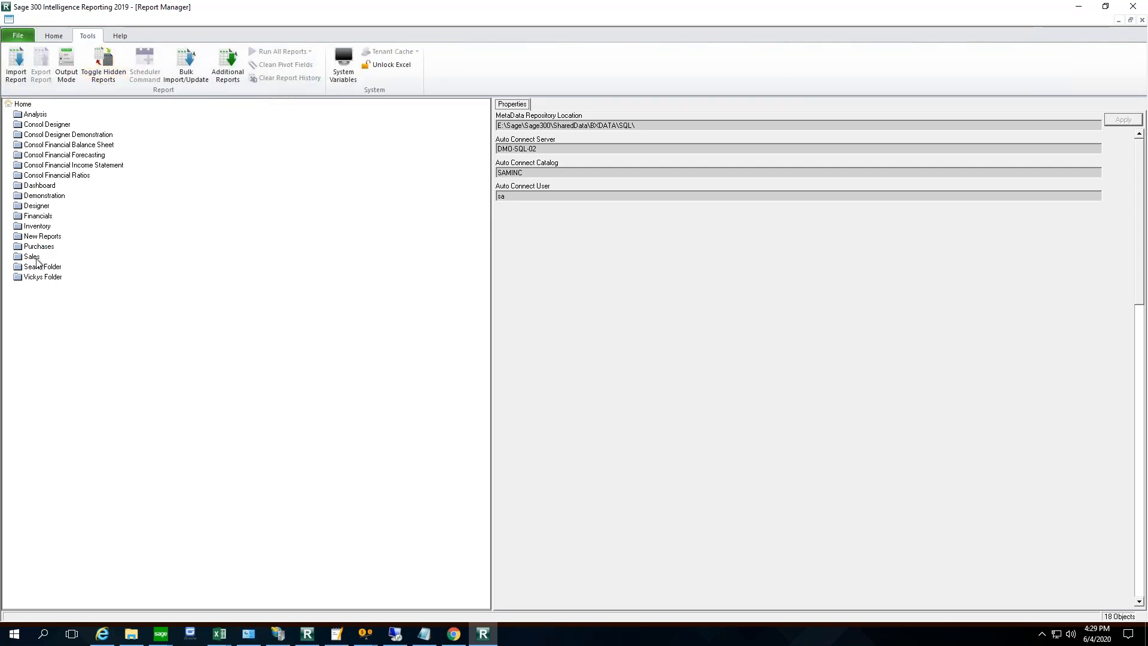
left_click(44, 237)
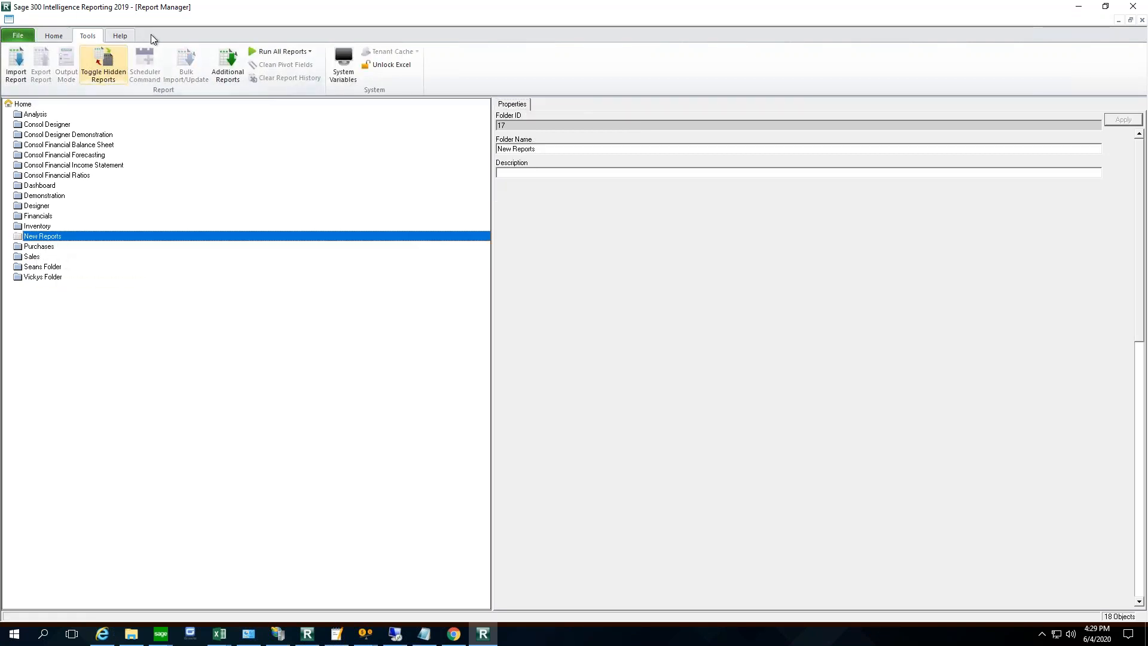
left_click(54, 37)
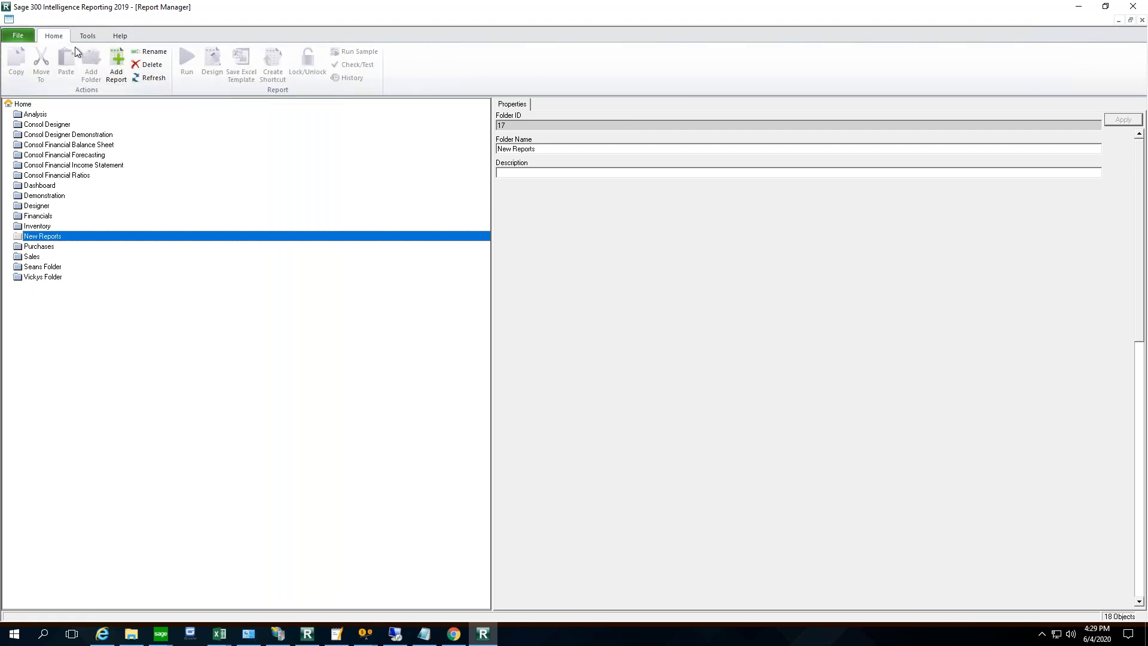
- Add a standard report named GL Test to the New Reports folder
left_click(117, 77)
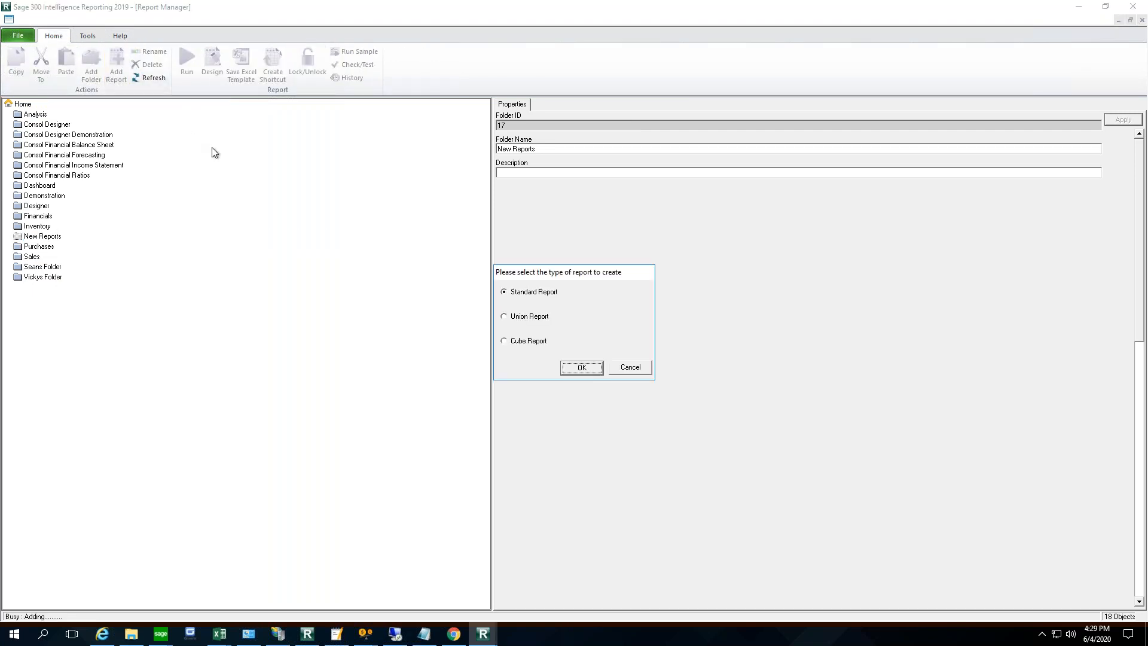
left_click(583, 368)
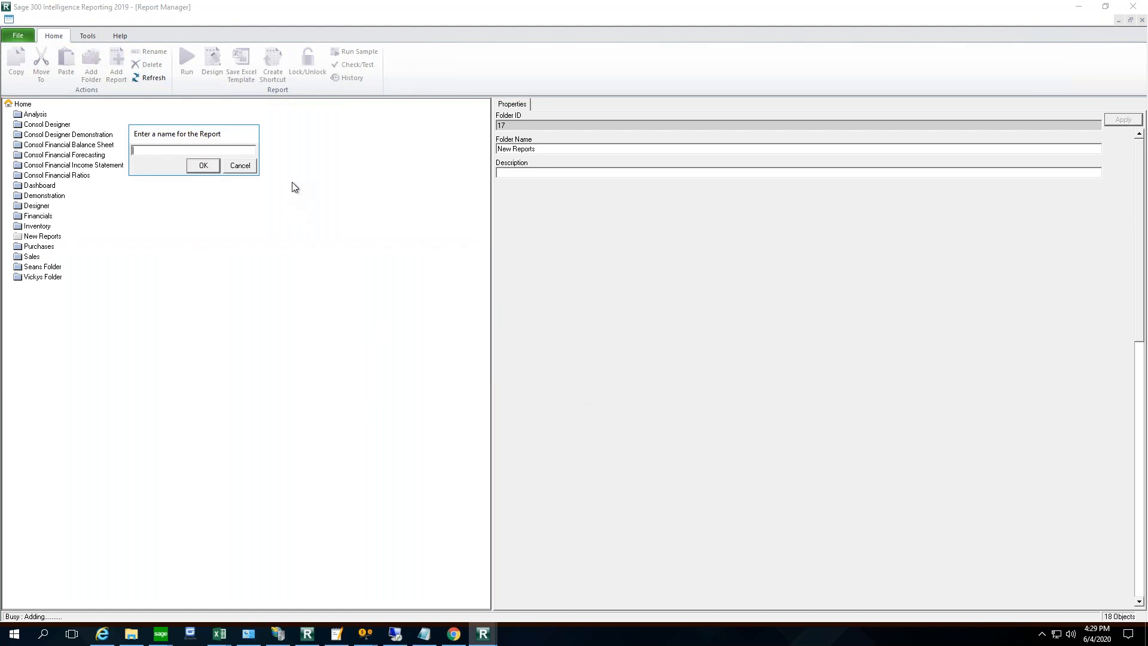
type("GL Test")
key("Return")
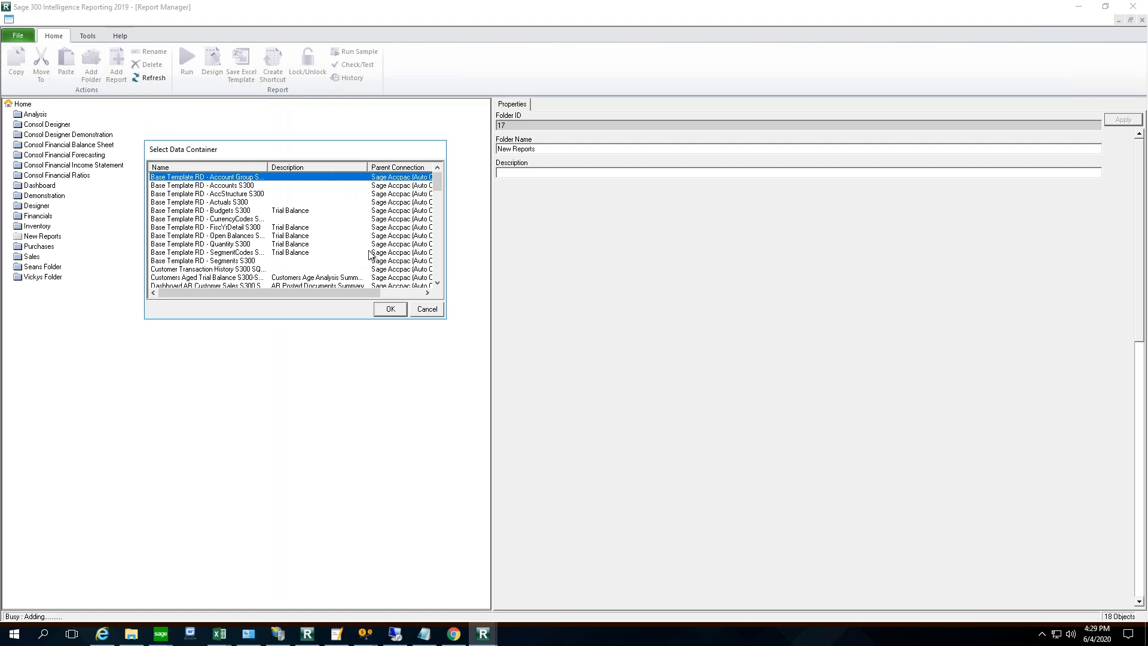
- Choose GL Transactions 3-0 (AE-SQL) as the data container for the GL Test report
left_click(438, 272)
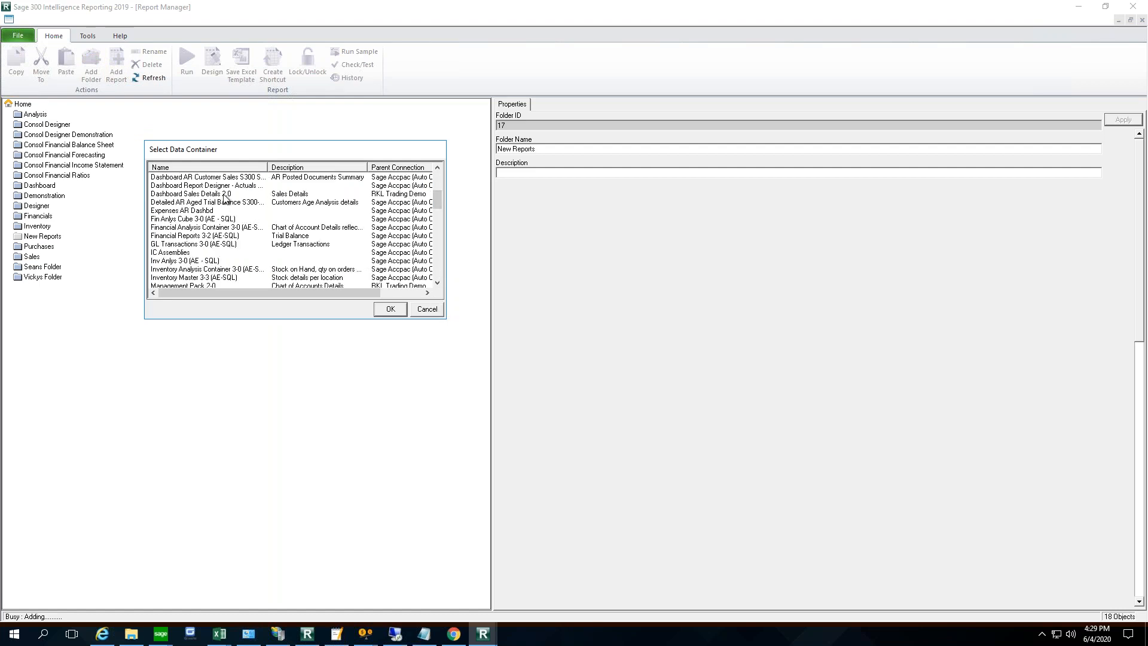
mouse_move(437, 198)
left_mouse_down()
mouse_move(437, 274)
mouse_move(436, 213)
left_mouse_up()
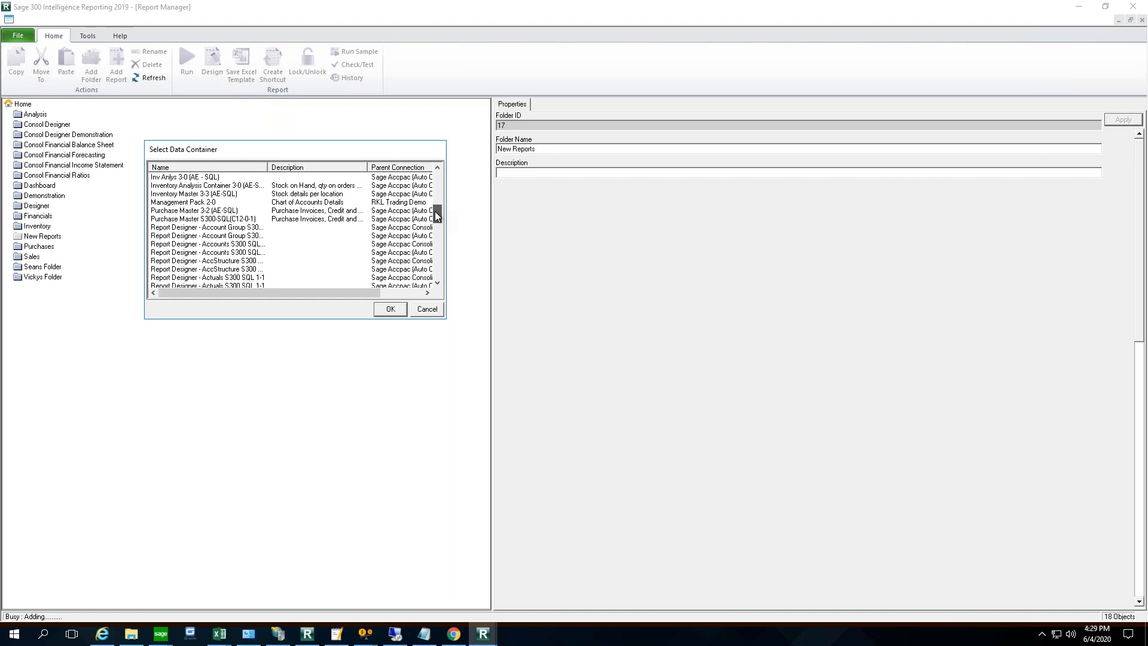
left_click_drag(435, 211, 436, 200)
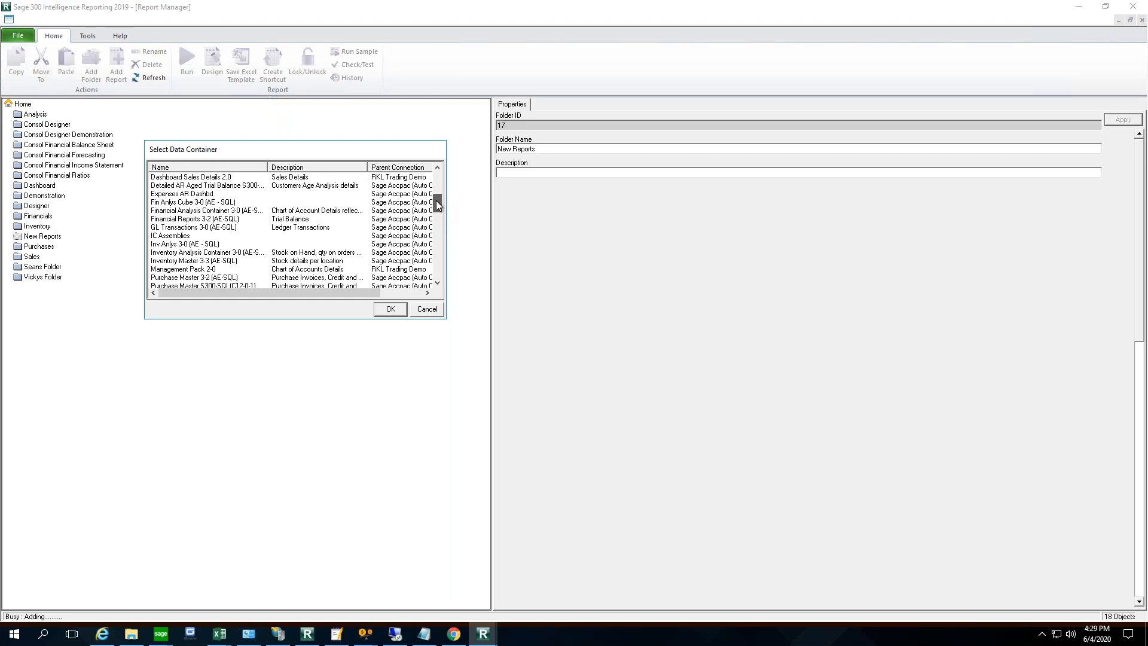
scroll(437, 198, "up", 1)
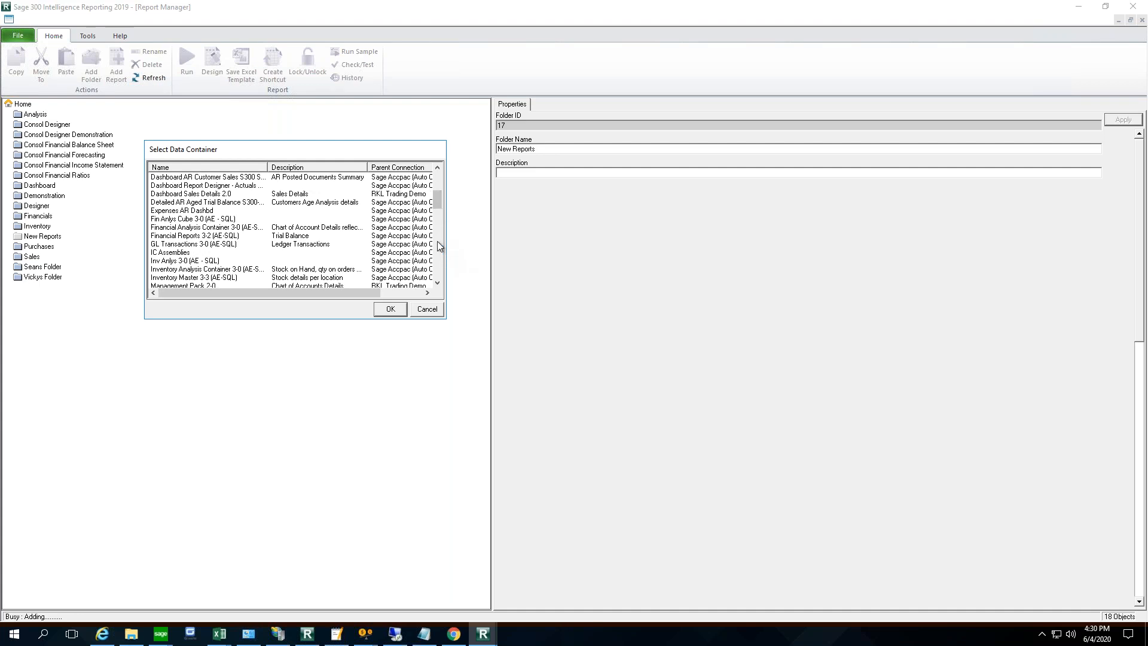
left_click(207, 244)
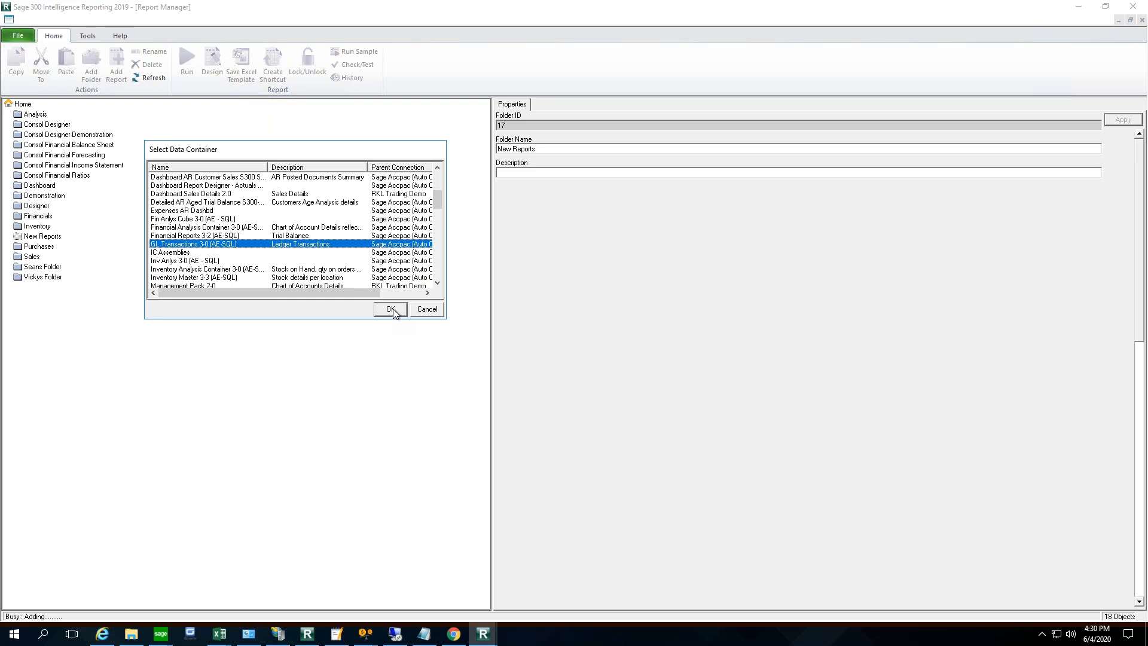
left_click(392, 310)
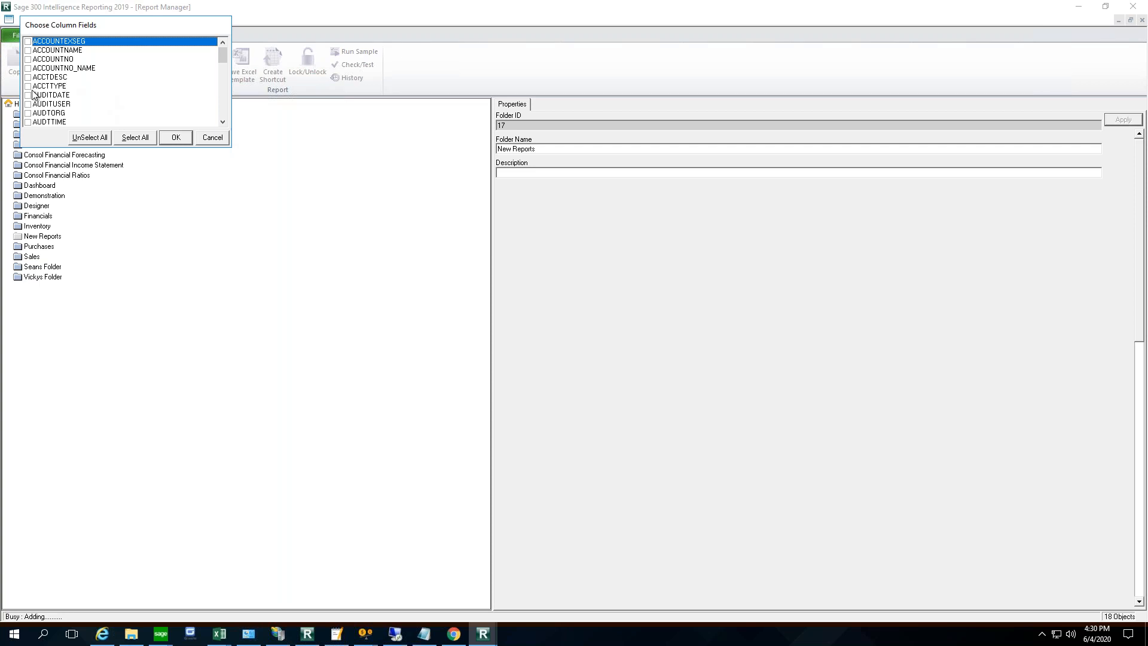
- Include the ACCOUNTNO, ACCTDESC, BATCHNO, CNTDETAIL and COMPANYID column fields in the report
left_click(28, 60)
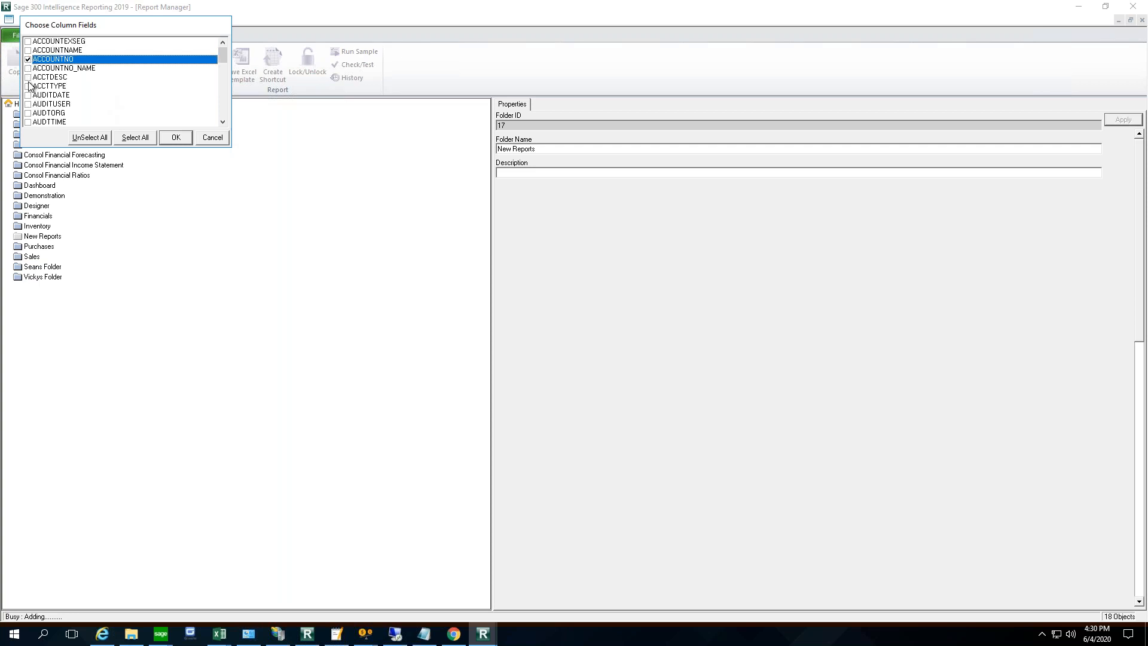
left_click(28, 78)
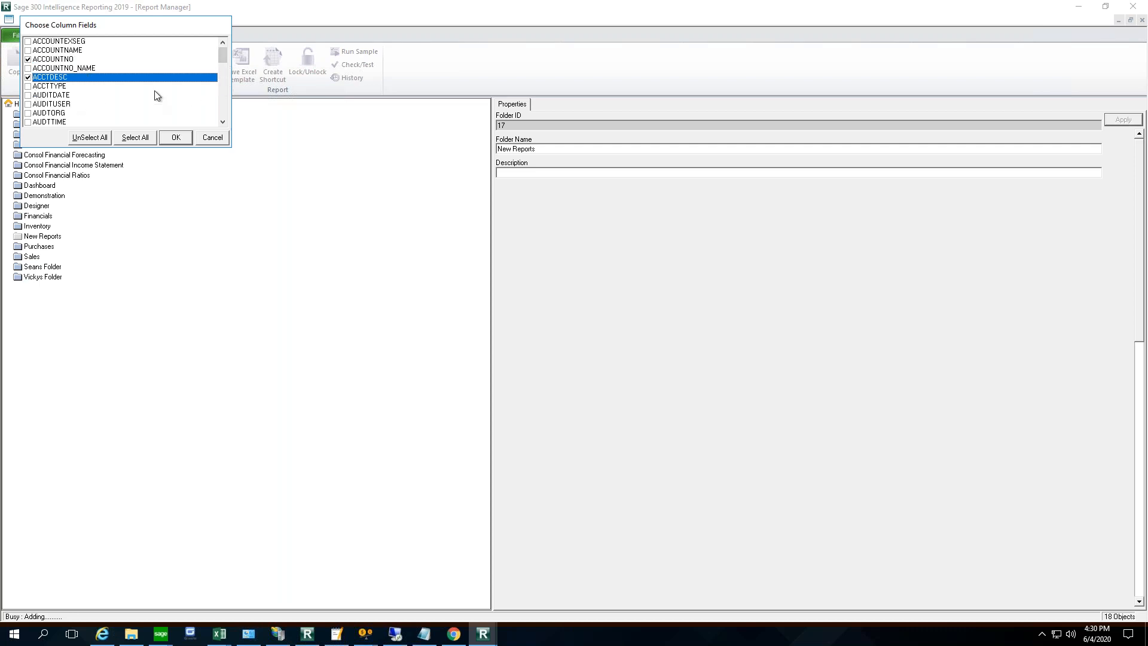
scroll(155, 93, "down", 2)
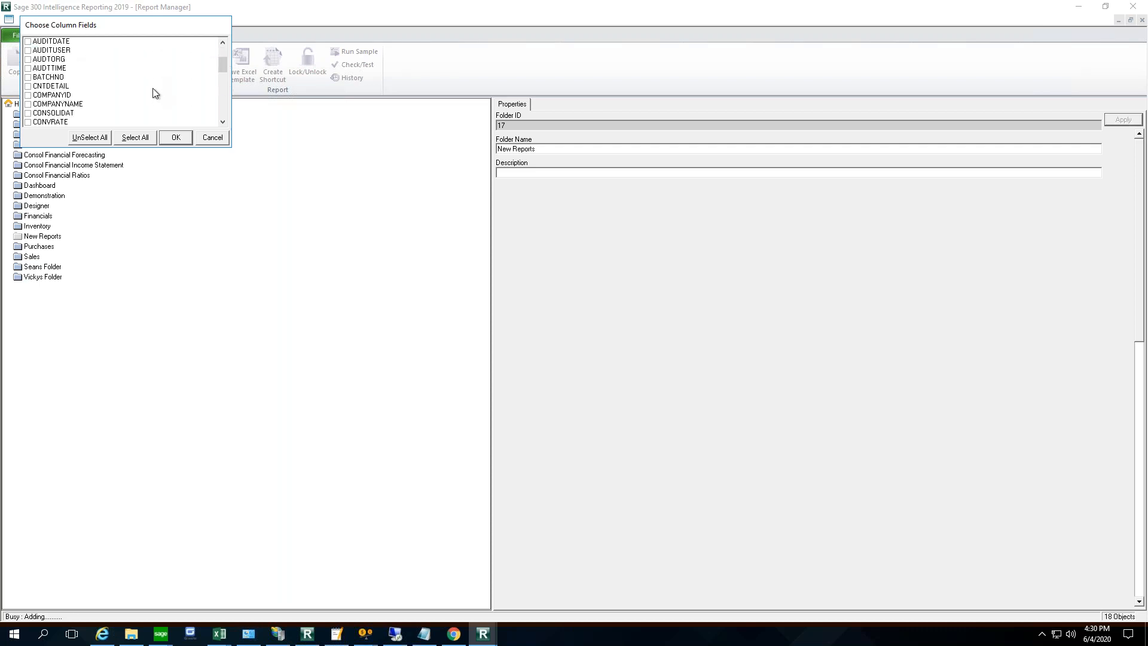
left_click(28, 77)
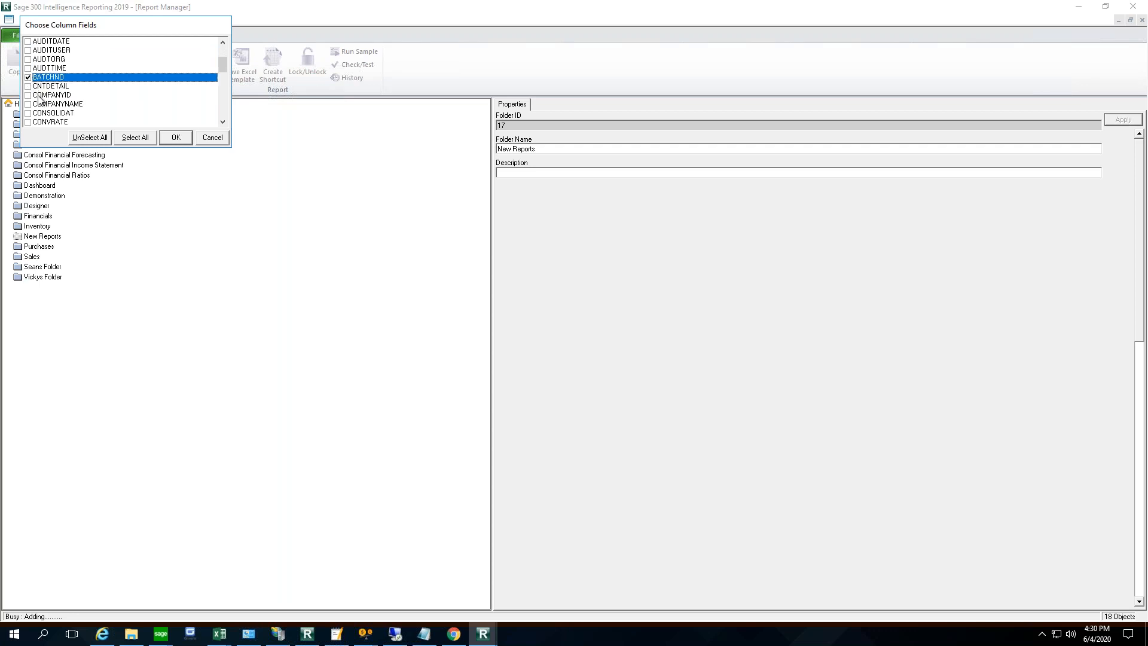
left_click(28, 87)
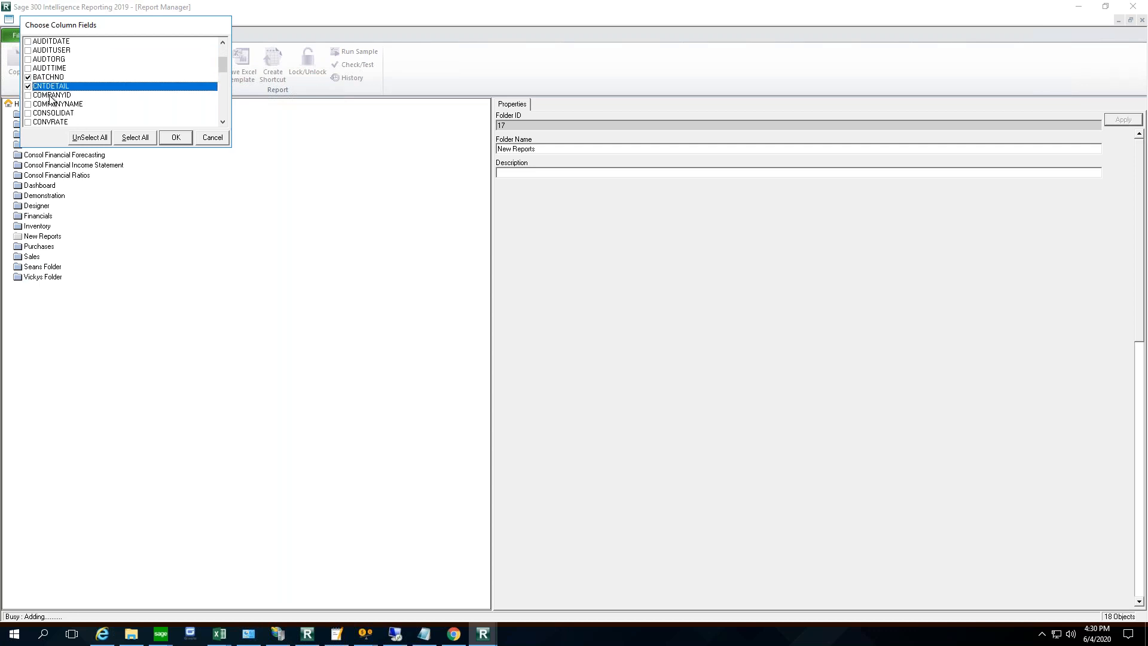
left_click(28, 95)
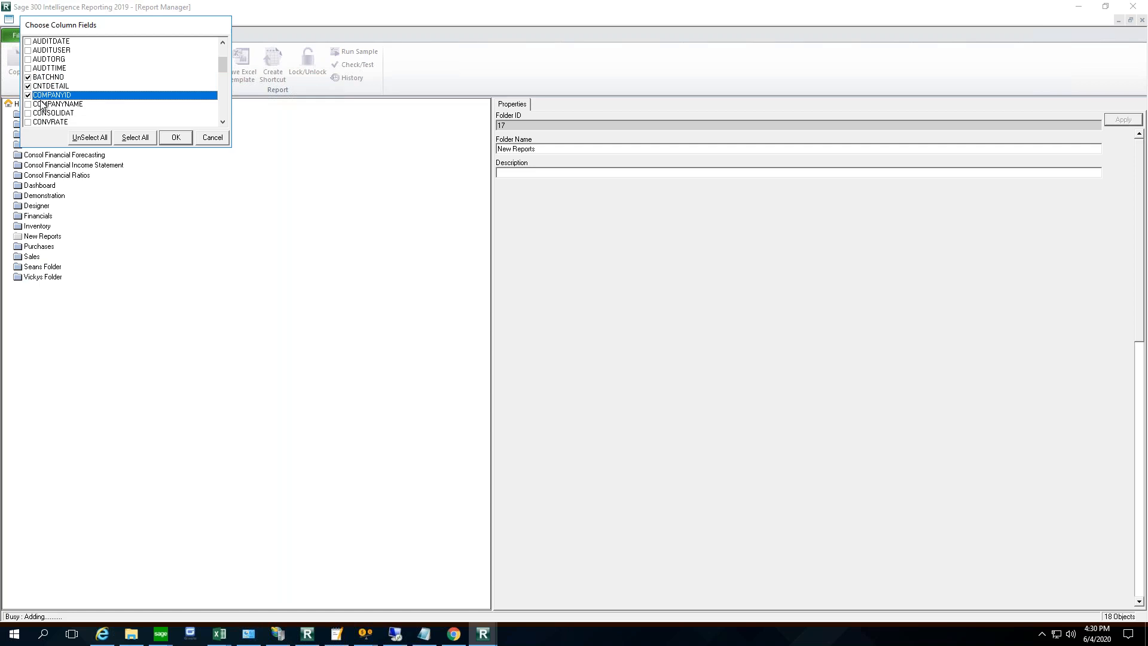
- Add the CREDIT, DATE, DEBIT and DESCRIPTION column fields and accept the column selection
scroll(123, 80, "down", 2)
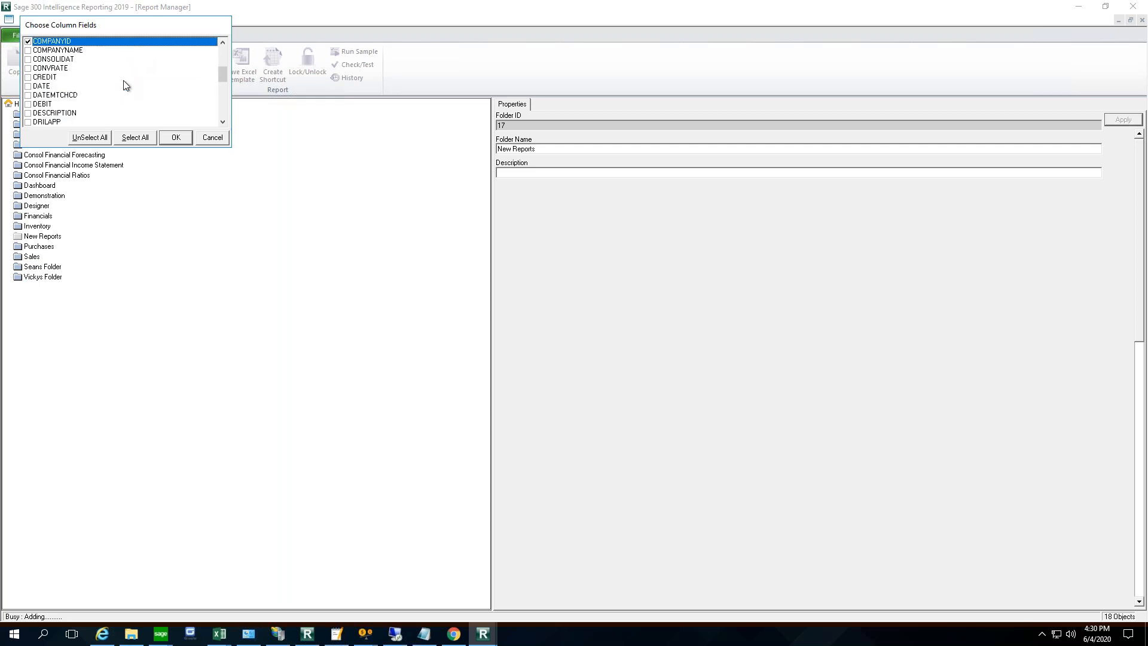
left_click(28, 87)
left_click(28, 77)
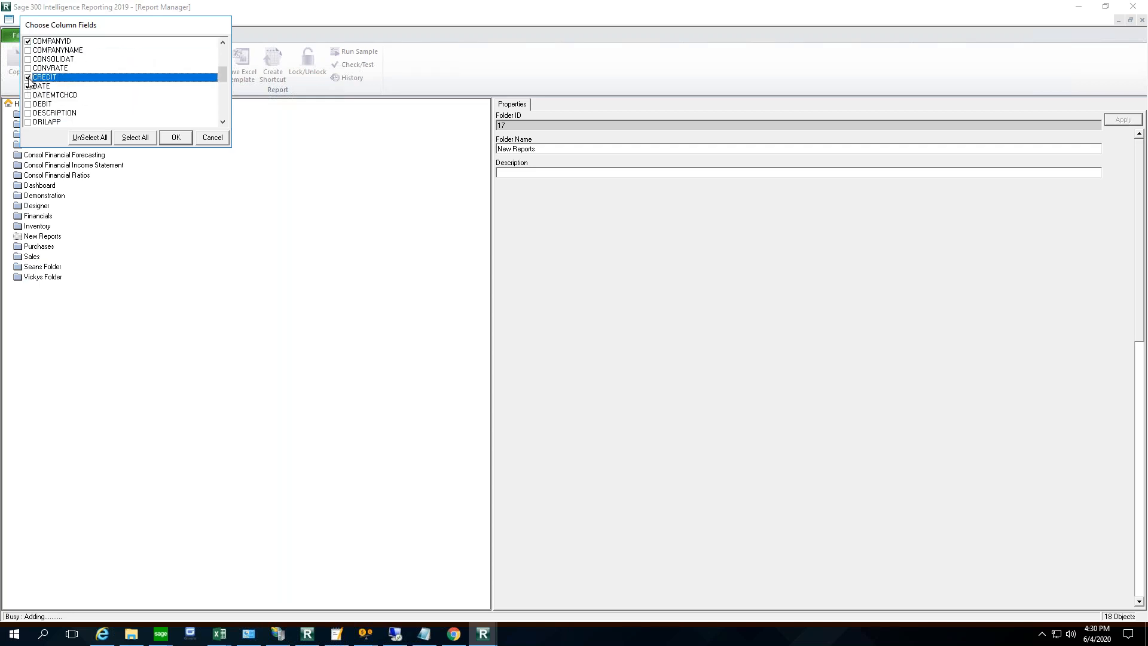
left_click(30, 105)
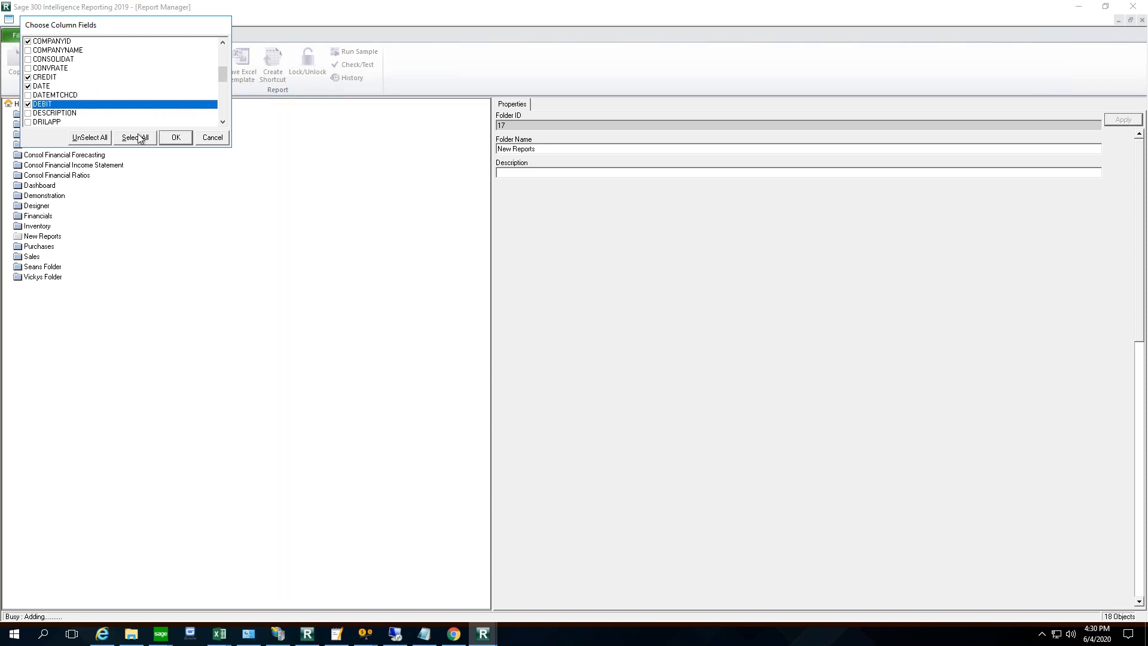
left_click(28, 114)
left_click(176, 138)
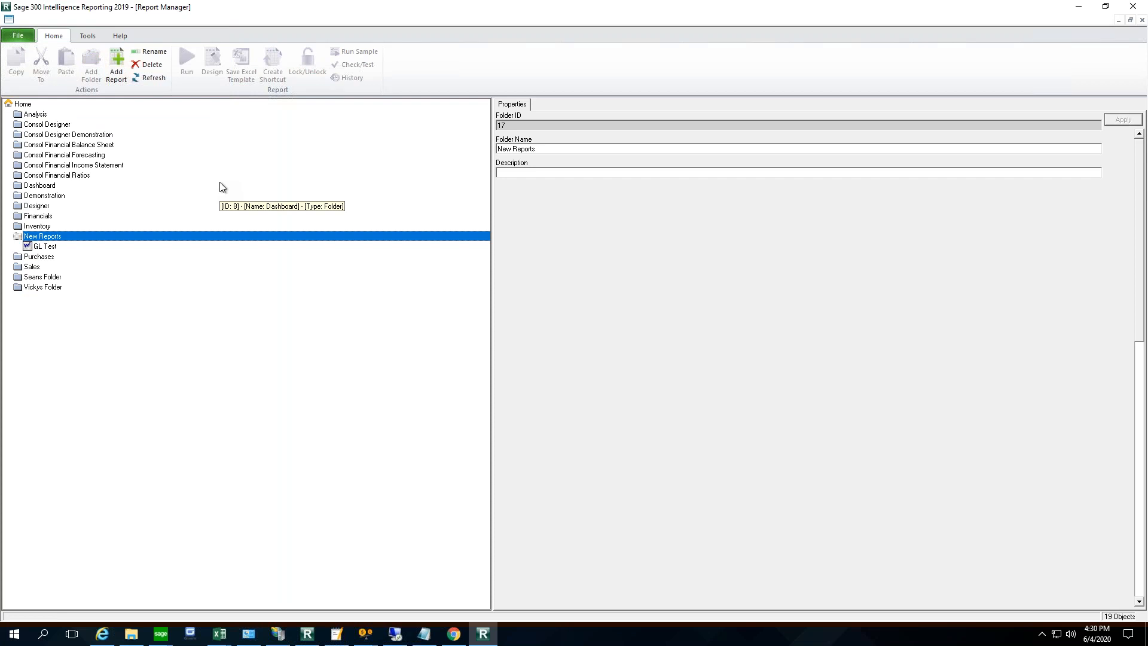
- Run the GL Test report and switch to its output workbook, Book5, in Excel
left_click(59, 246)
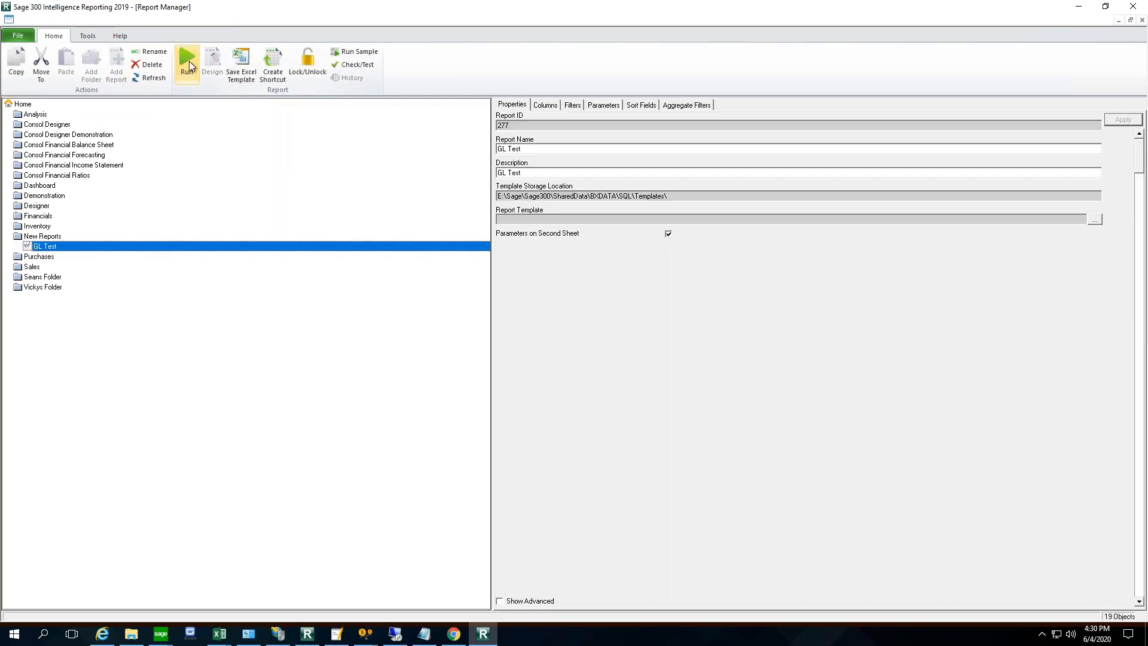
left_click(185, 59)
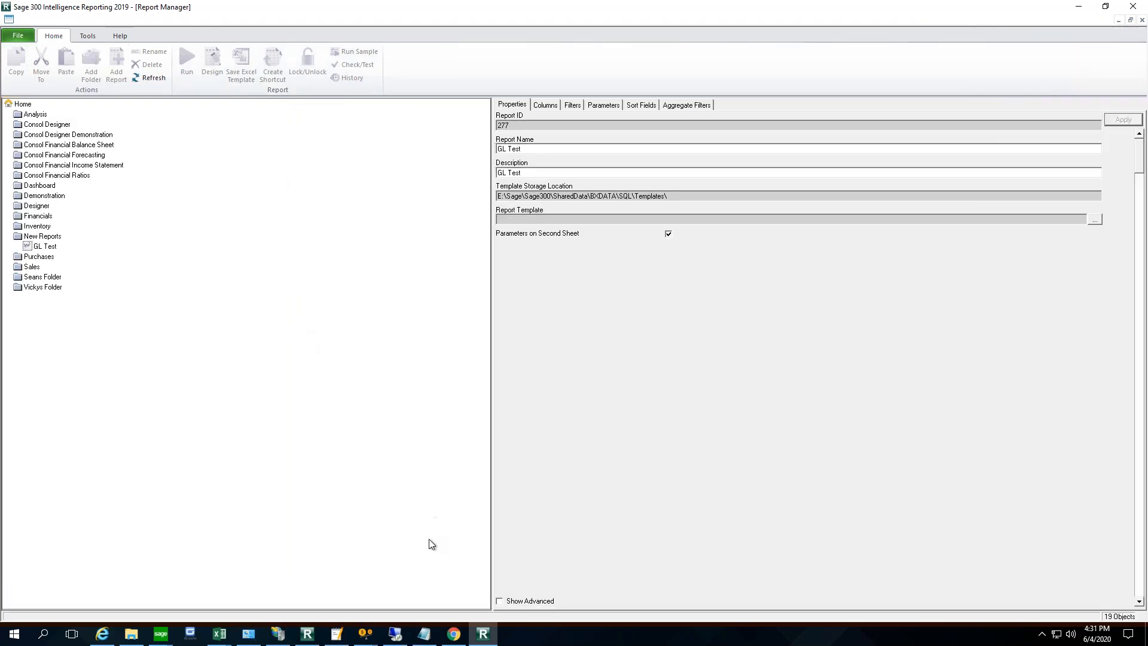
left_click(221, 635)
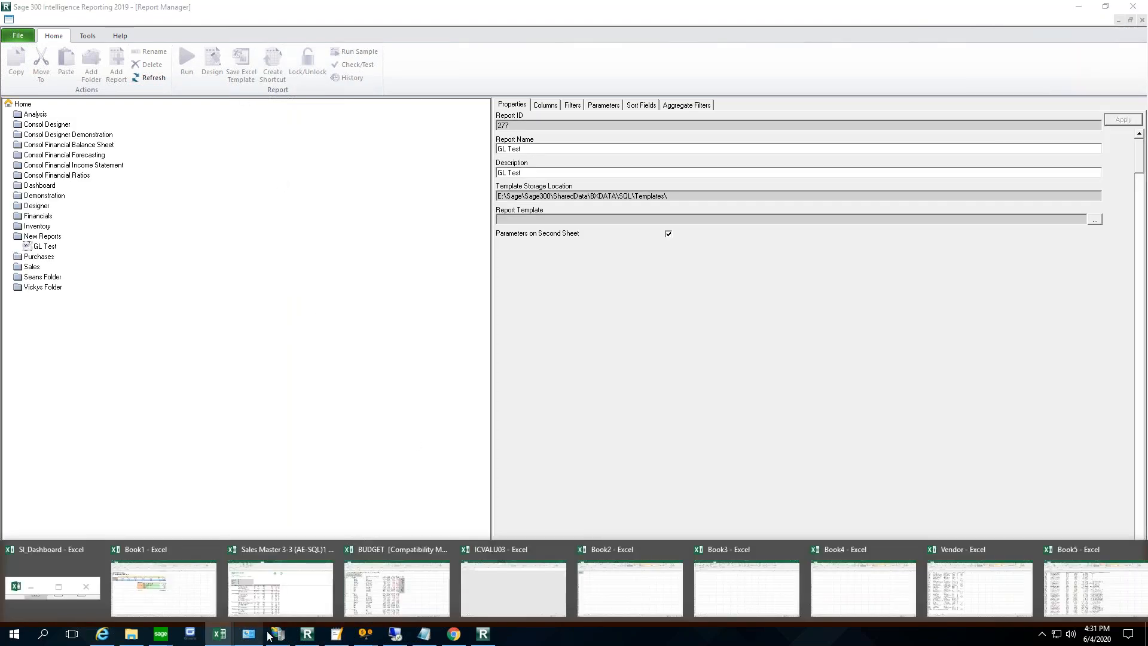
left_click(1112, 580)
- Examine the account, batch, detail count, company, credit, debit and description columns of the exported G/L transactions
left_click(635, 278)
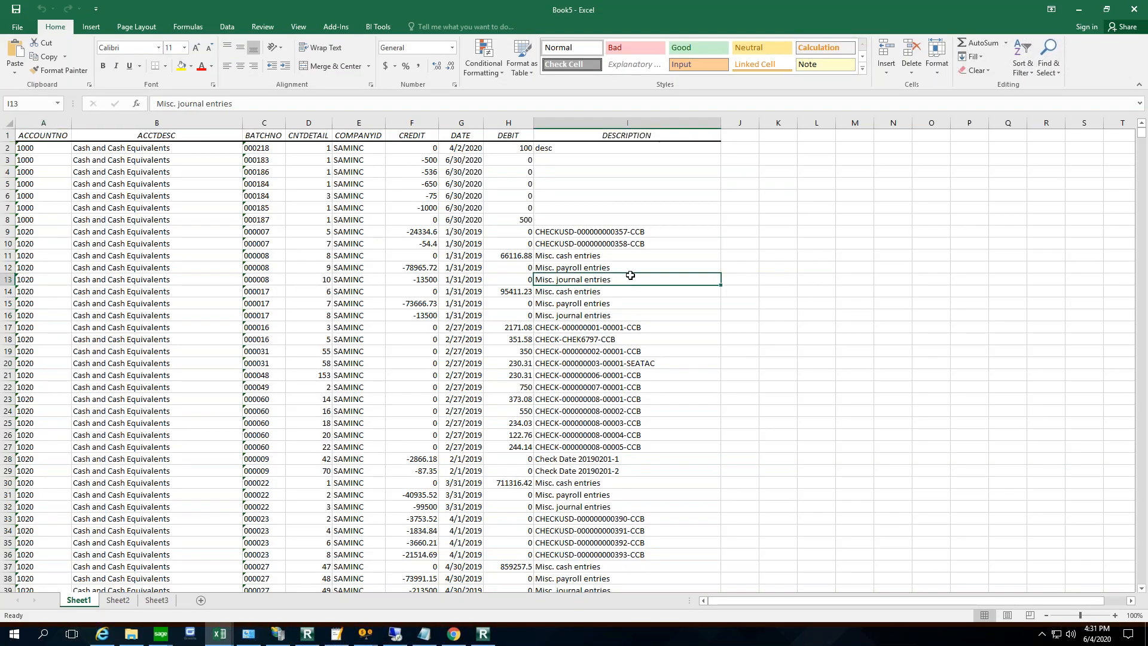
left_click(21, 147)
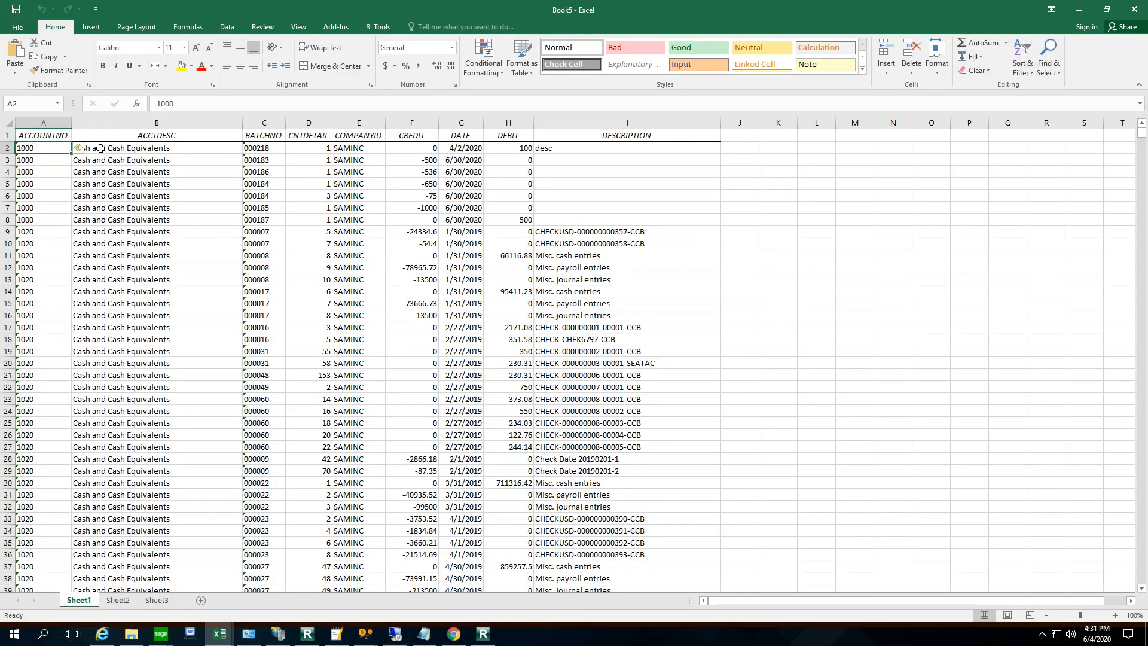
left_click(263, 148)
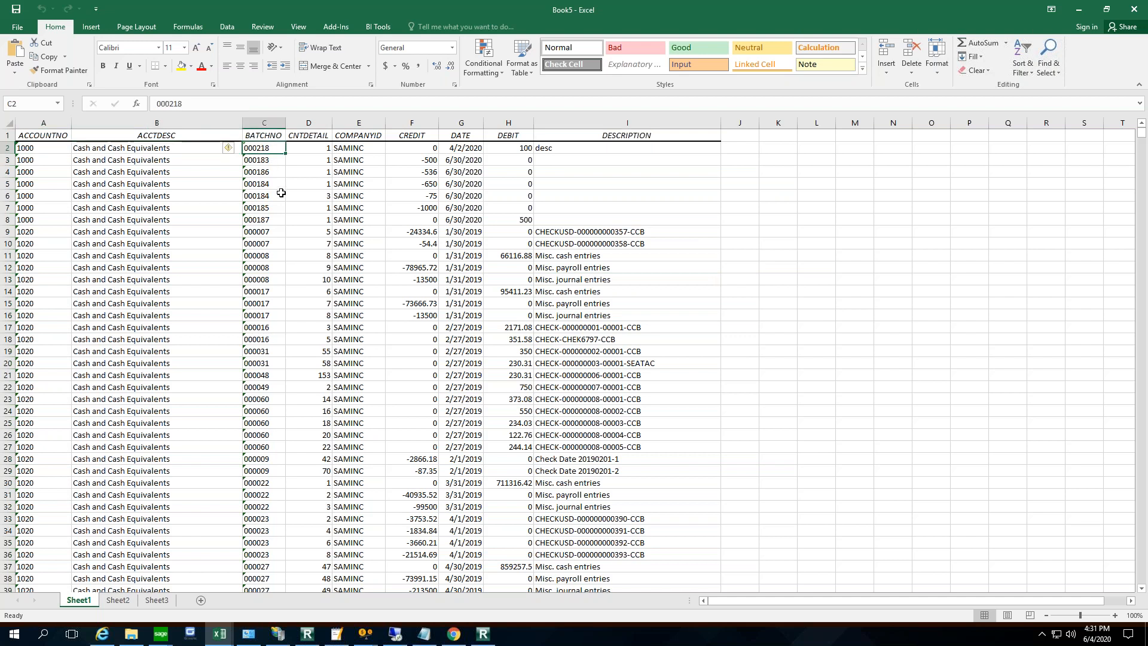
left_click_drag(311, 138, 311, 149)
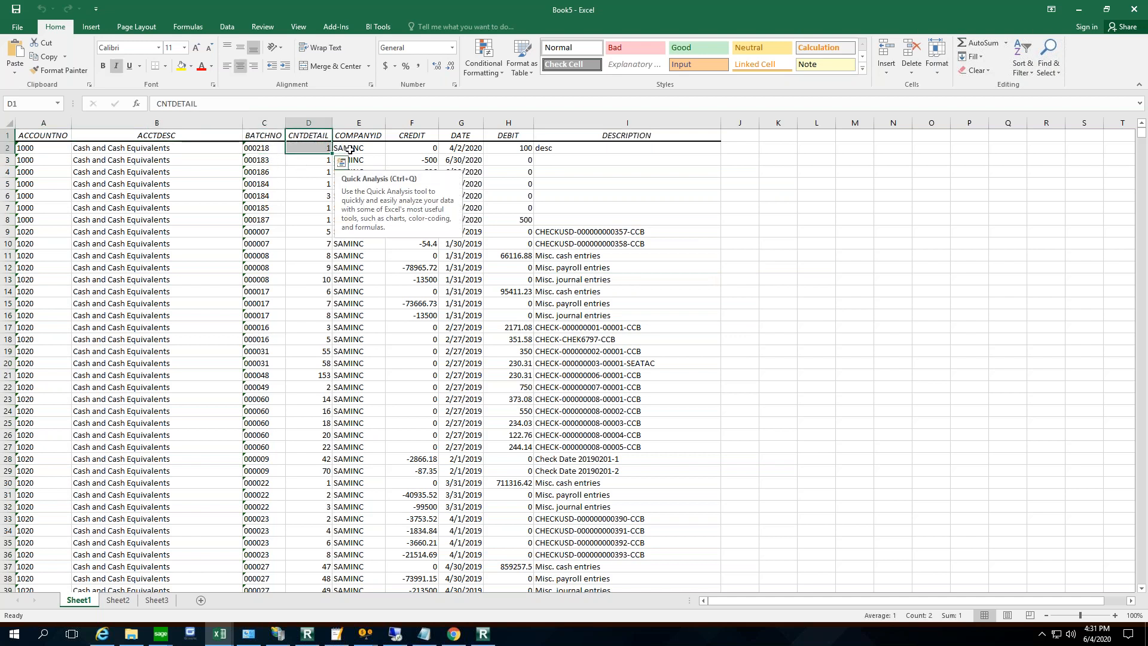
left_click(350, 150)
left_click(424, 151)
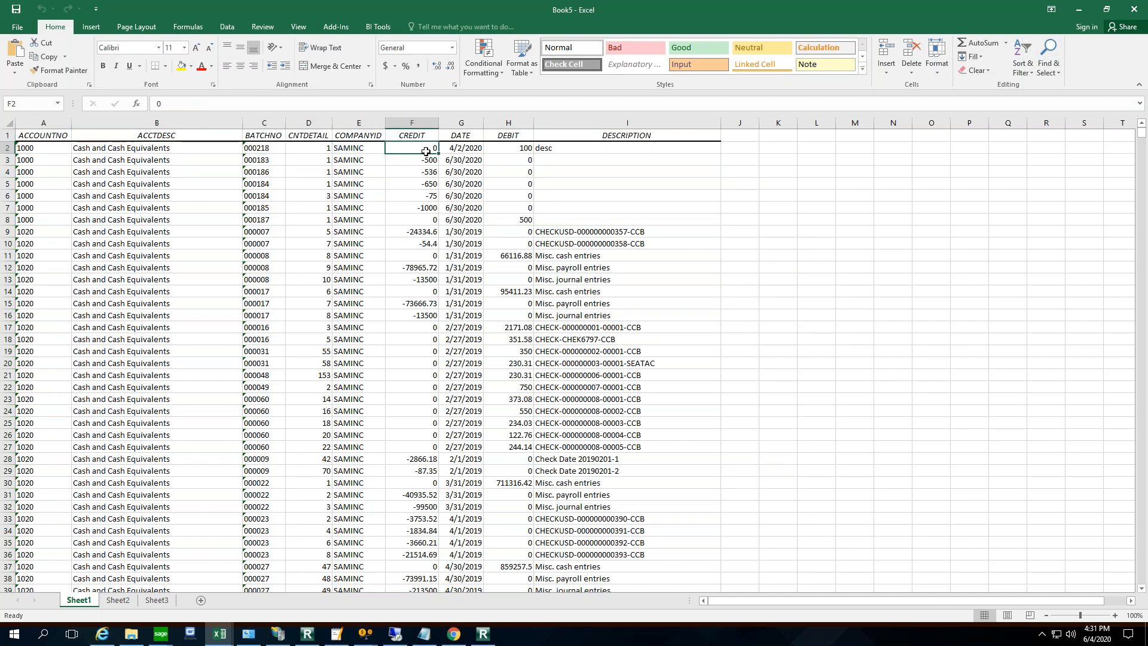
left_click(509, 150)
left_click(543, 149)
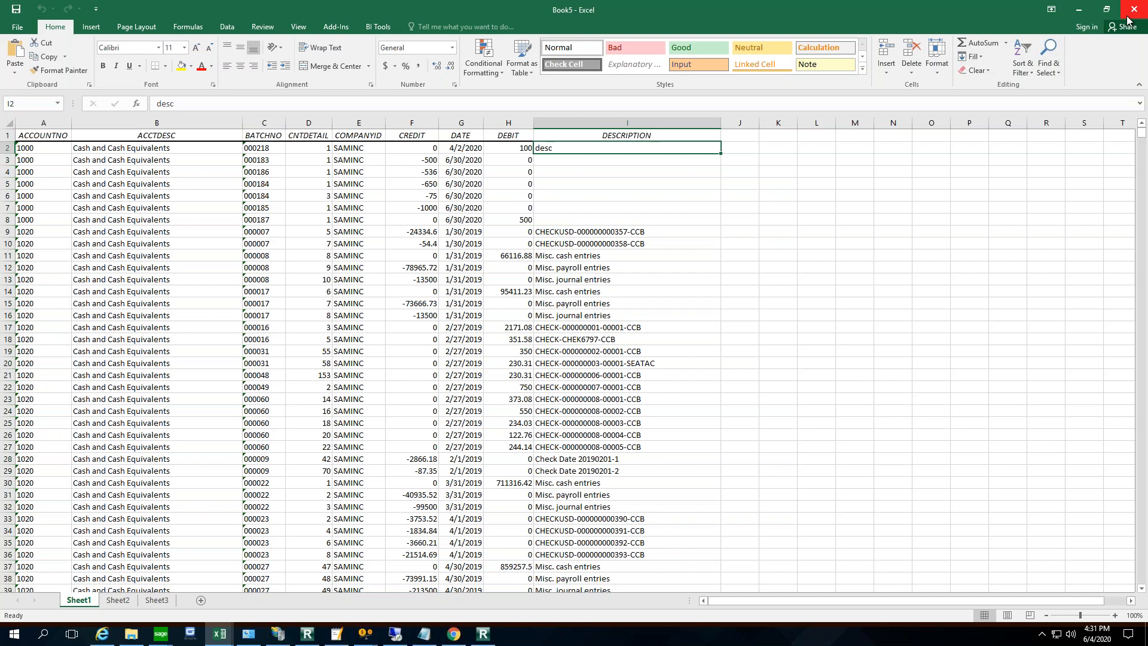
- View the file information of Book5 and switch to the blank Book3 workbook
left_click(16, 27)
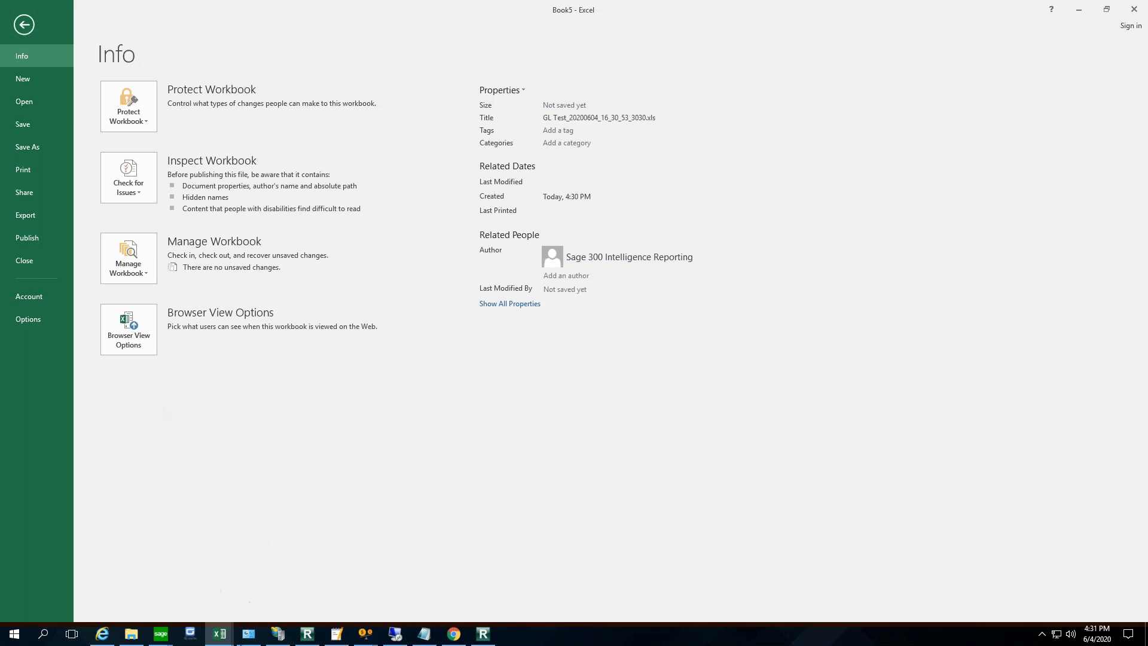
left_click(219, 634)
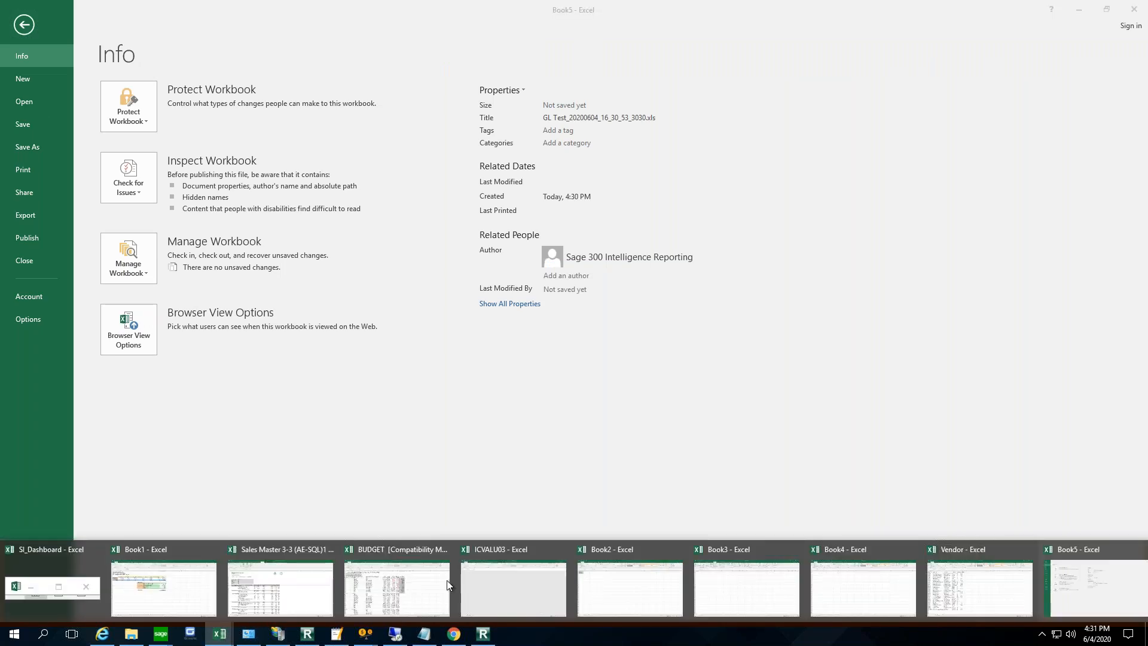
left_click(758, 582)
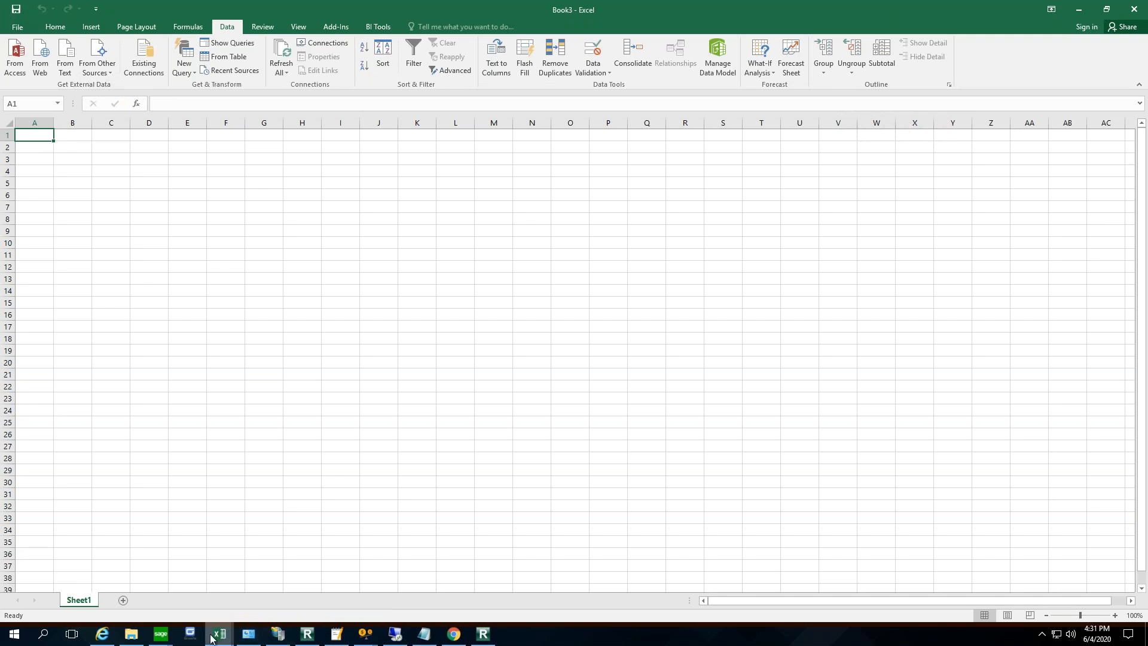
- View the vendor list in the Vendor workbook and return to the blank Book3 workbook
left_click(213, 639)
left_click(963, 580)
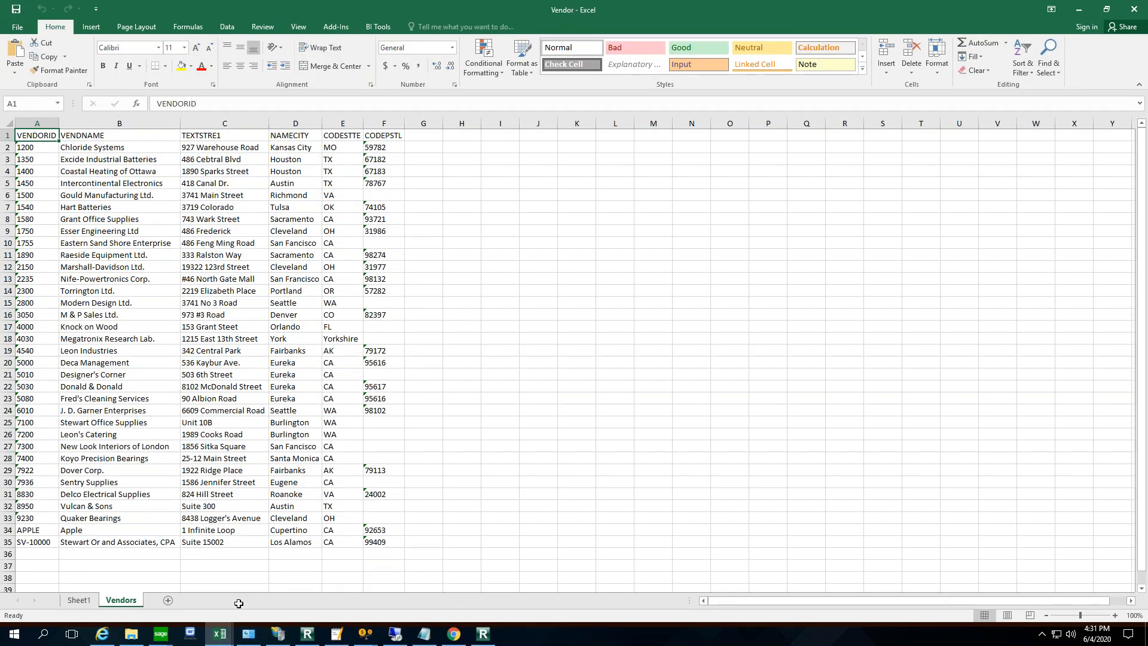
left_click(219, 635)
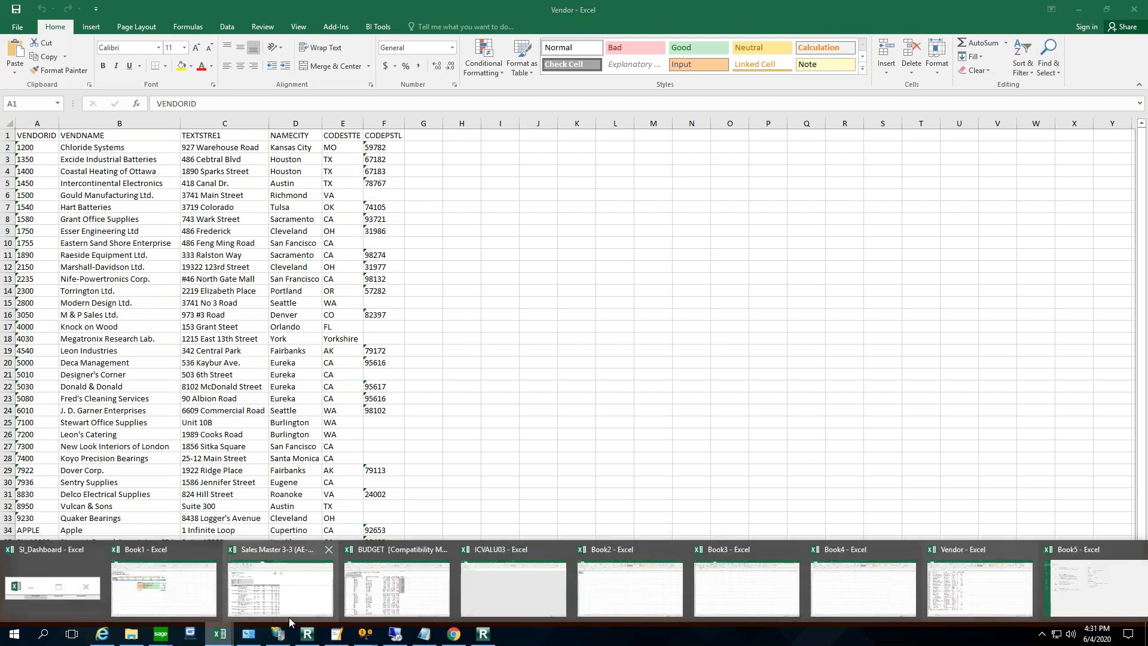
mouse_move(289, 617)
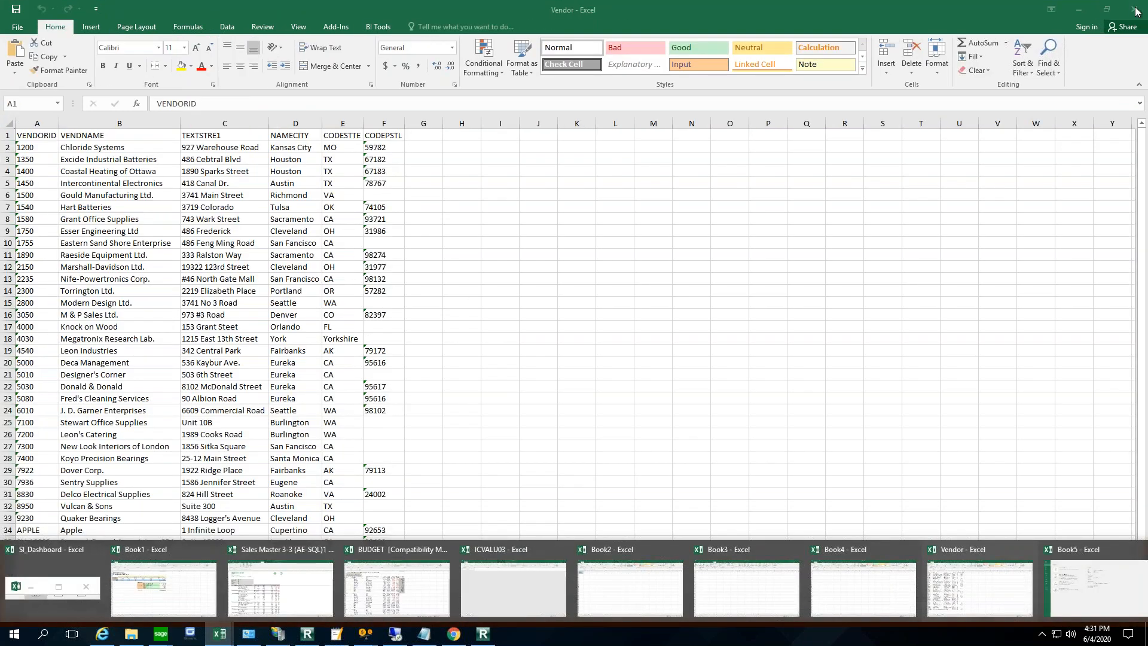
left_click(1079, 10)
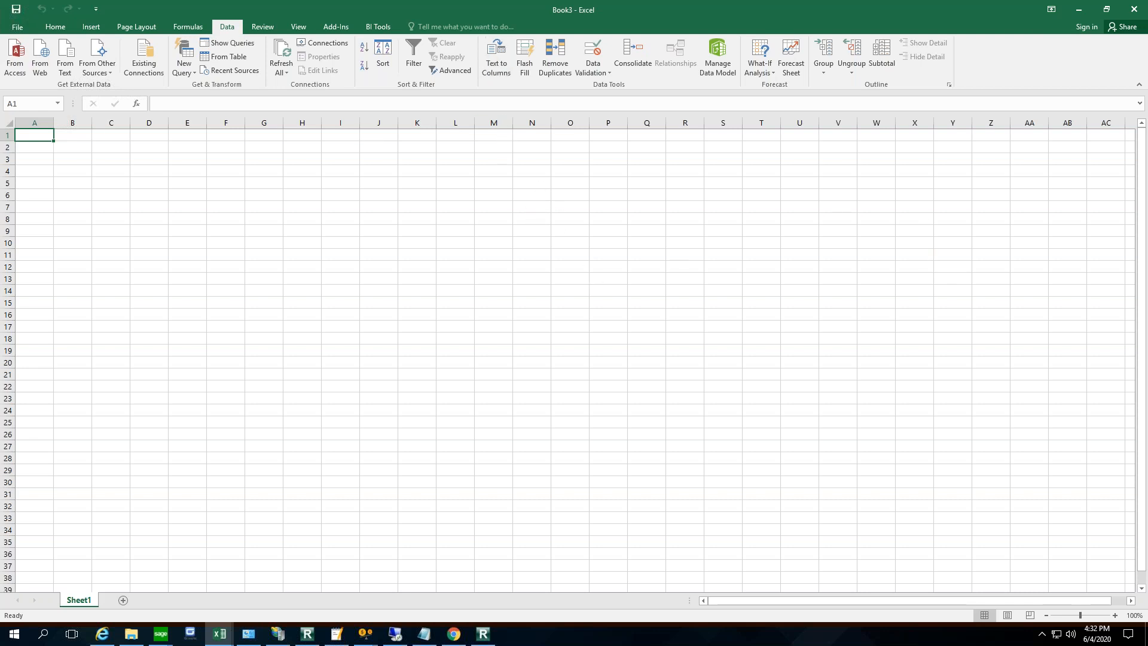
- Start an external data connection from SQL Server to server DMO-SQL-02 using user name and password authentication
left_click(92, 54)
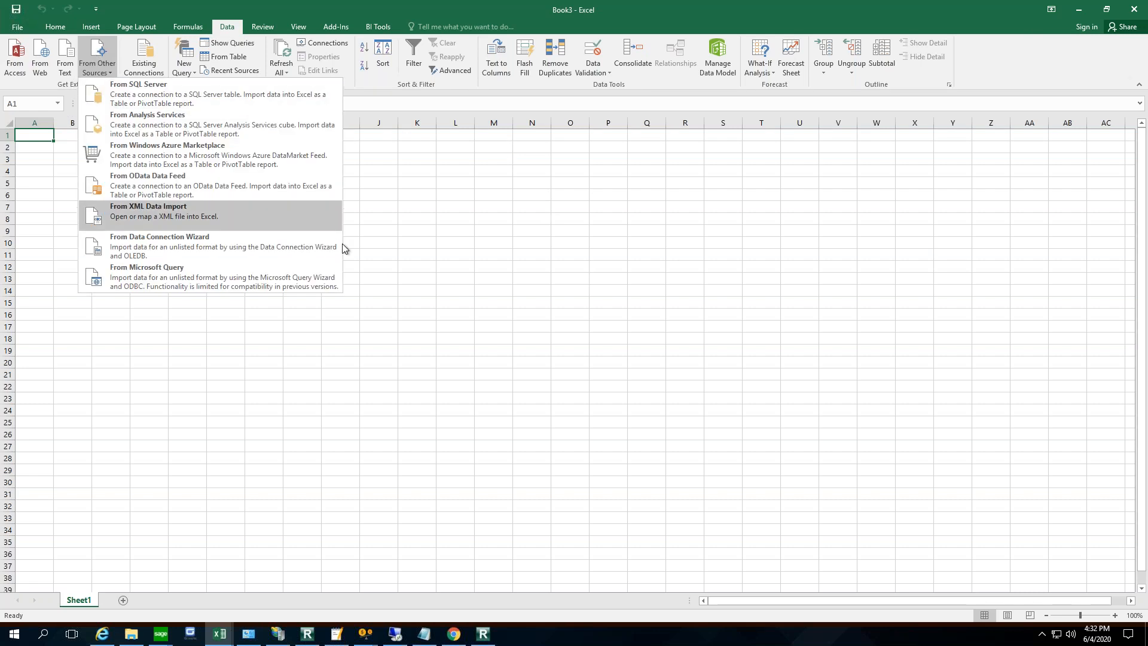
left_click(163, 90)
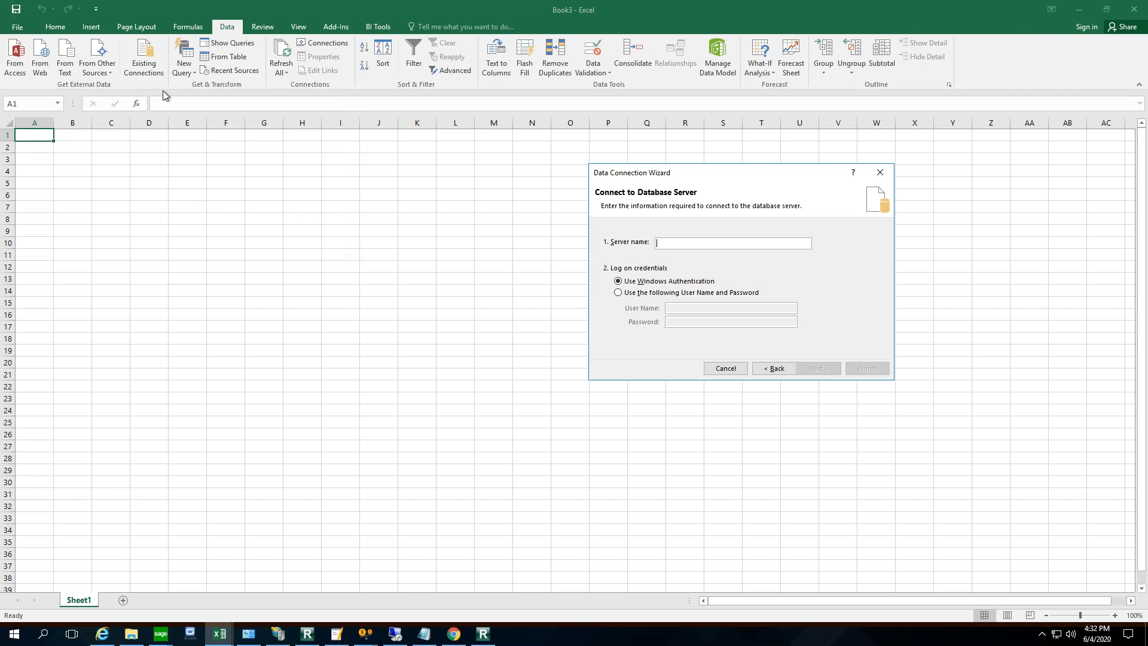
type("DMO-SQL-02")
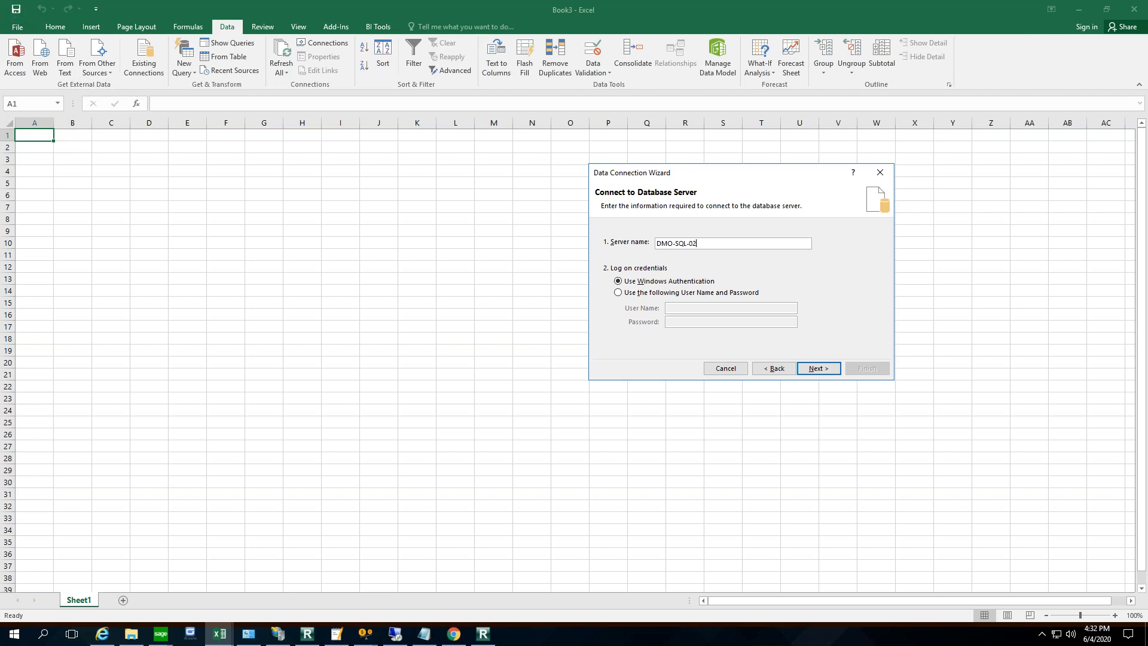
key("Tab")
key("Down")
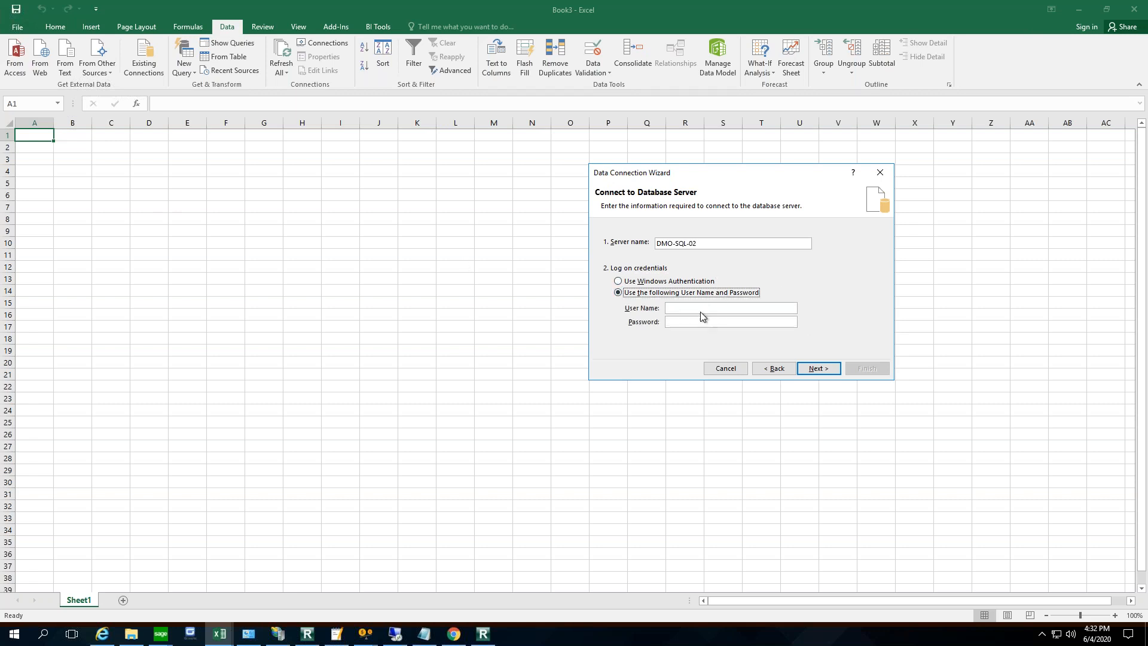
- Enter the user name sagesa and the database password, and continue to the database selection
left_click(704, 310)
type("sage••••••••")
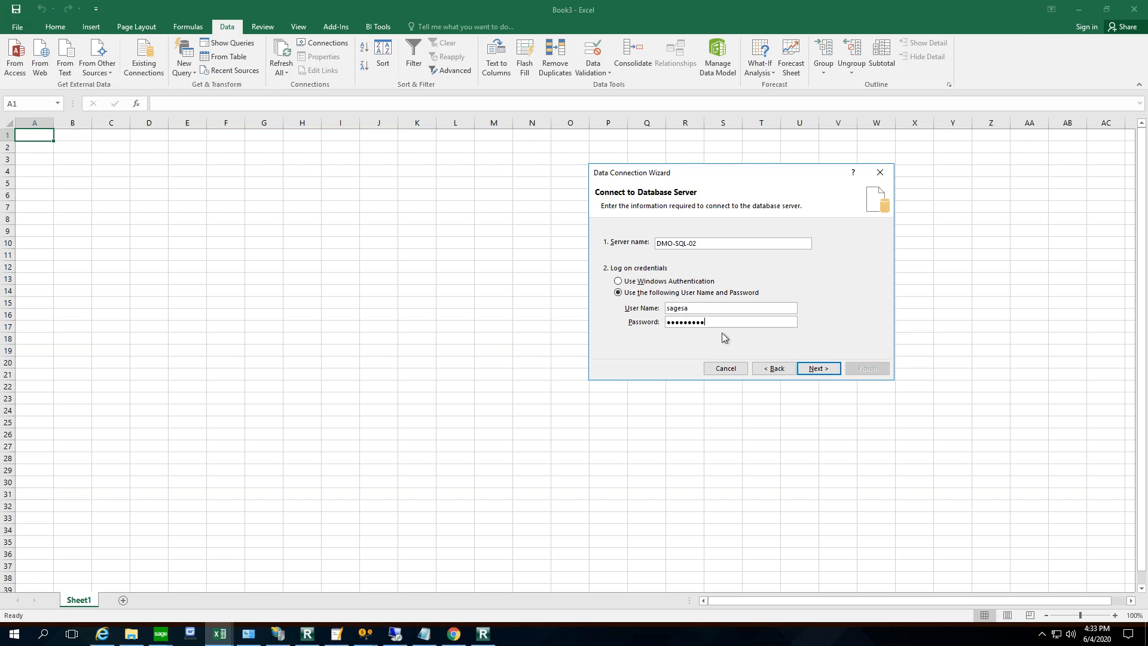
left_click(820, 368)
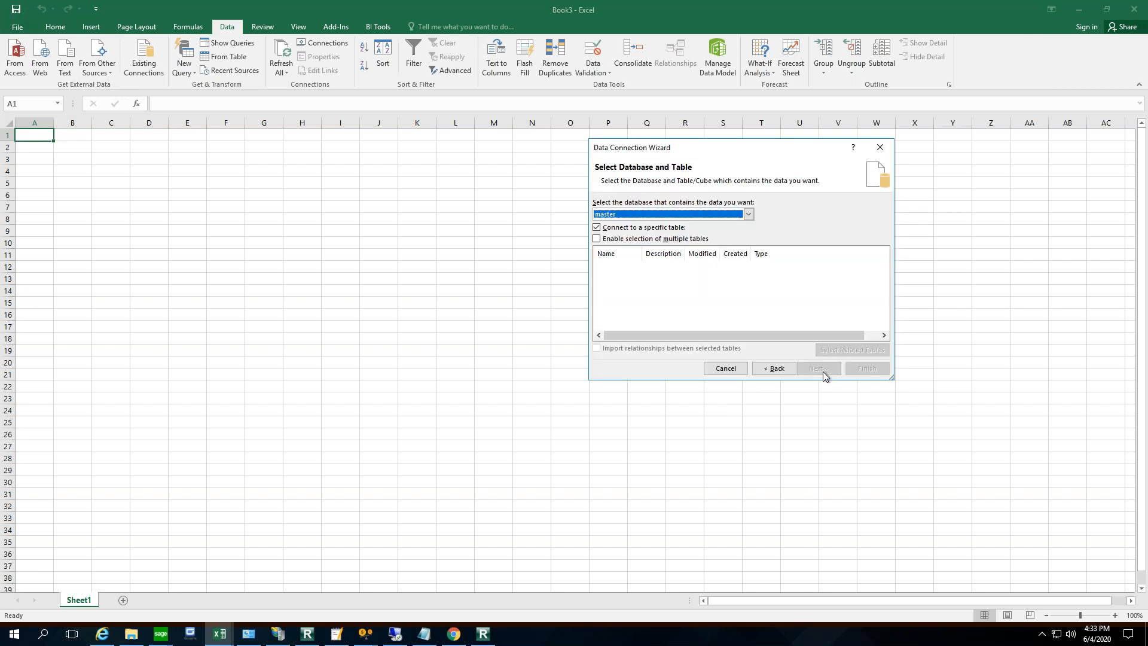
- Select SAMINC as the source database, widen the wizard, and keep the connection to a specific table enabled
left_click(751, 217)
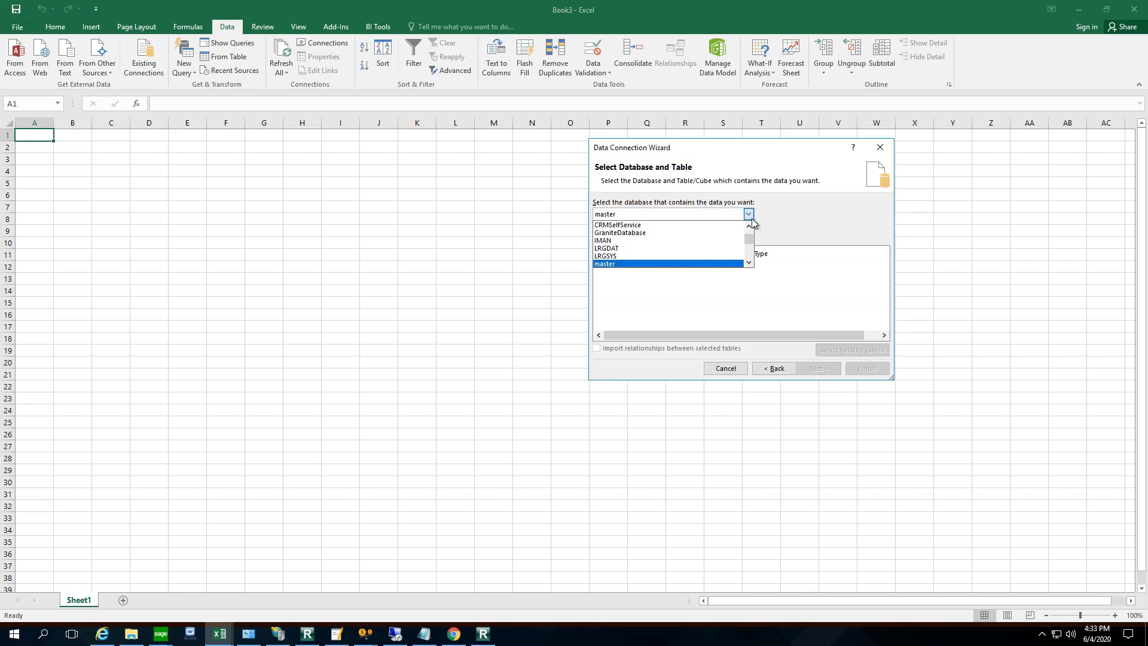
left_click(750, 250)
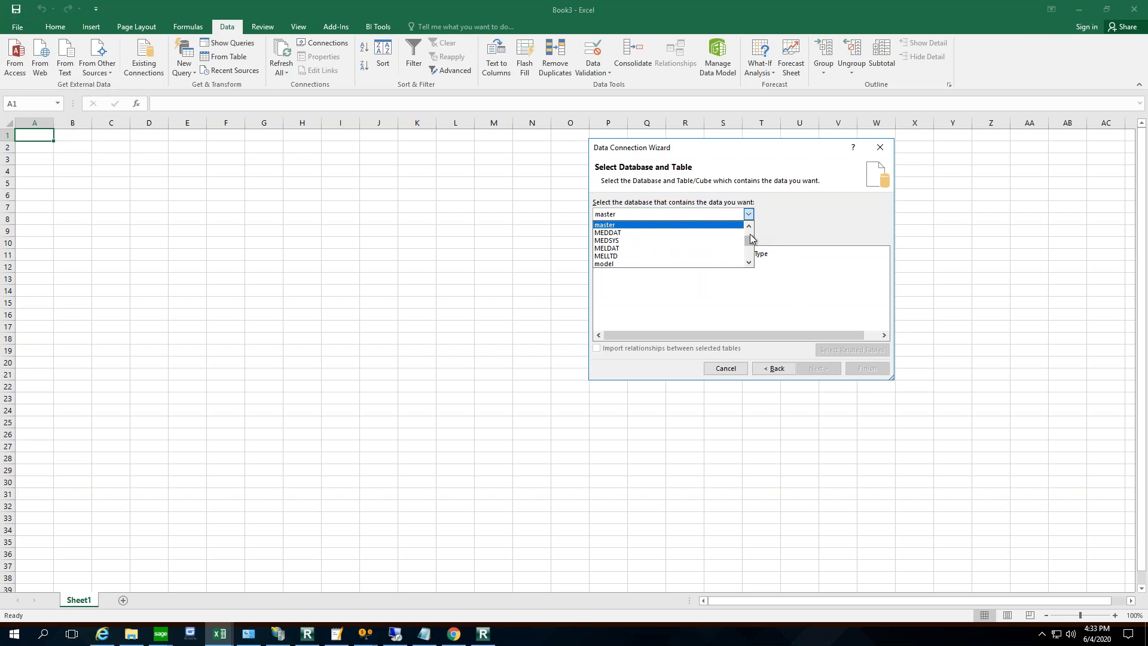
left_click(751, 232)
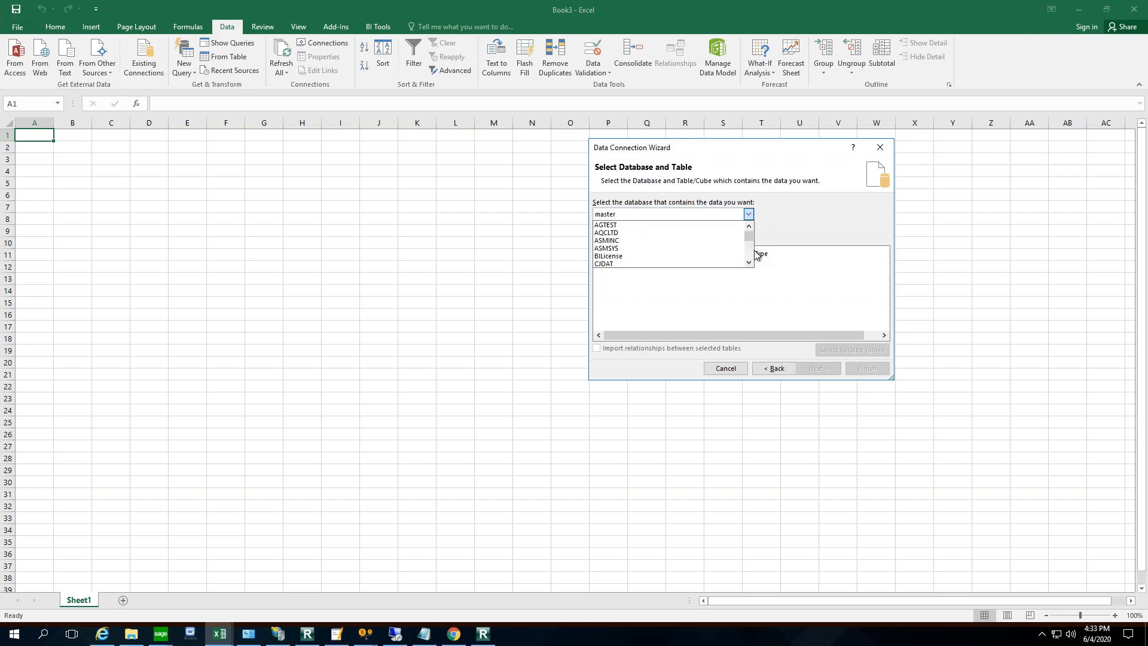
left_click(751, 252)
left_click(752, 253)
left_click(751, 253)
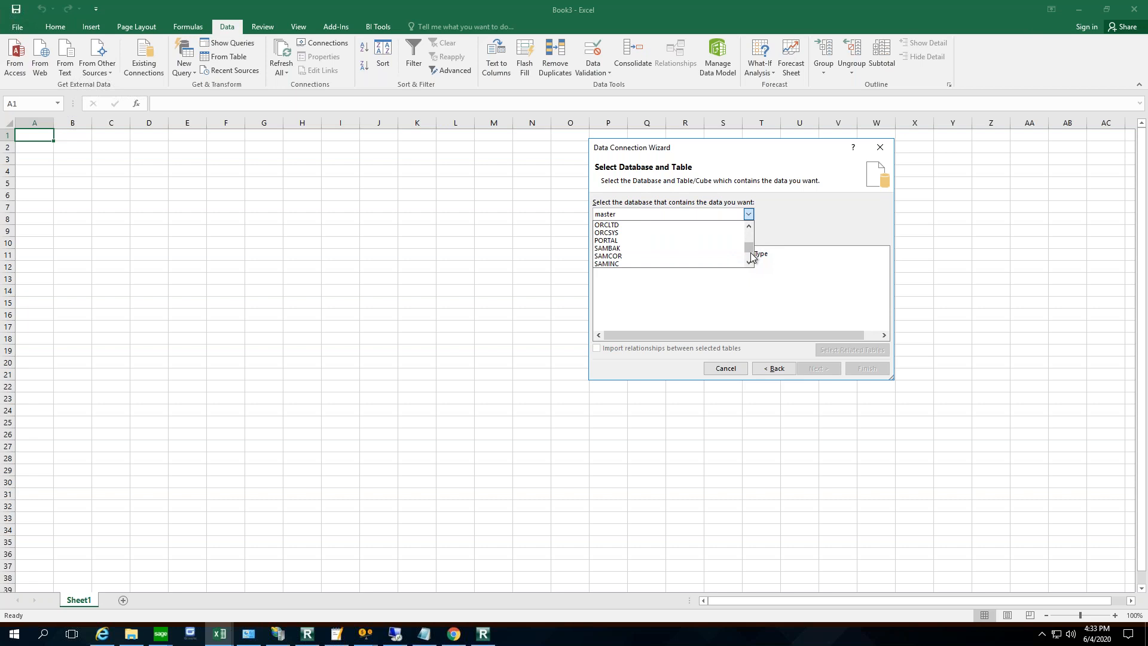
left_click(630, 264)
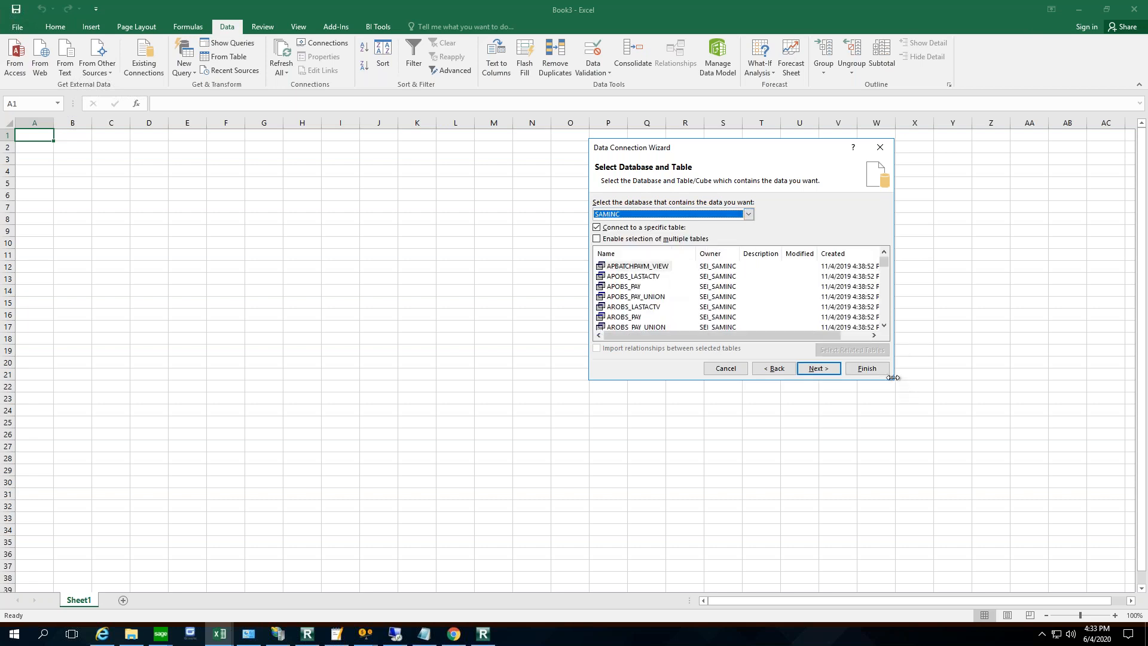
left_click_drag(893, 378, 1041, 507)
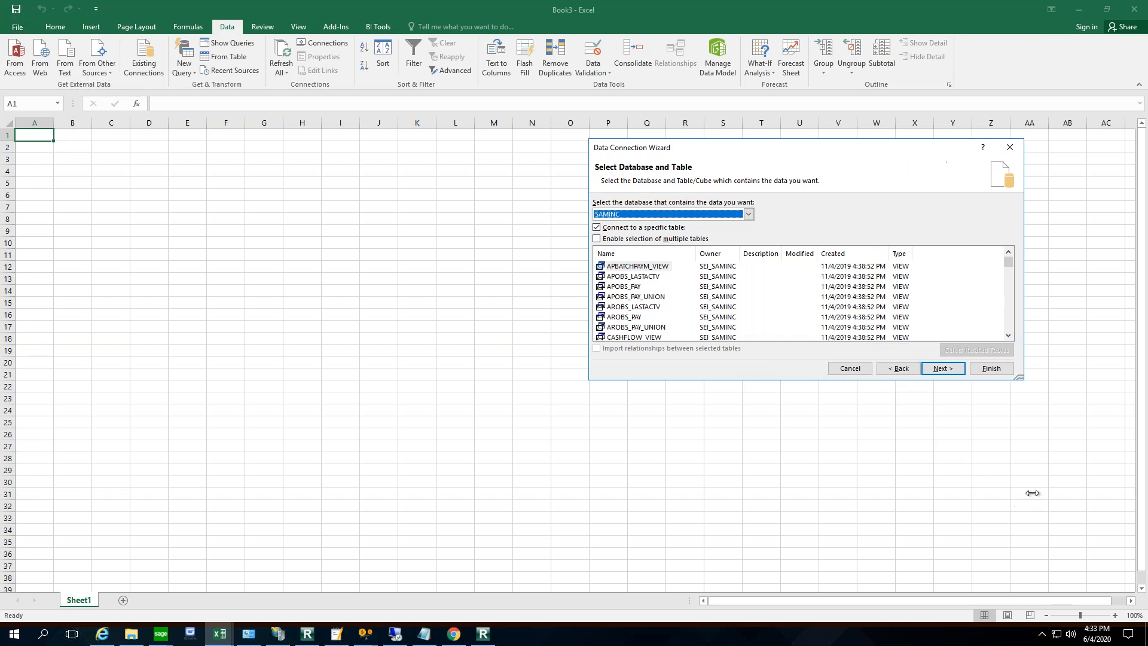
left_click(658, 233)
left_click(657, 231)
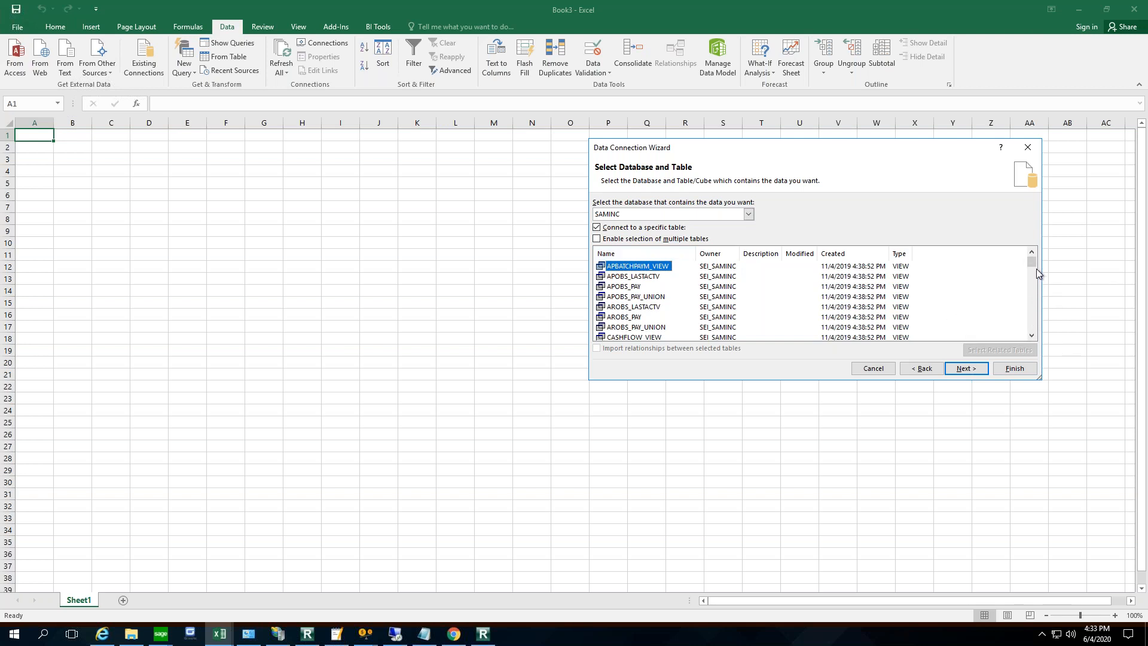
- Browse the SAMINC database's list of views and tables, including those beginning with AP, AR and BK
scroll(1035, 299, "down", 5)
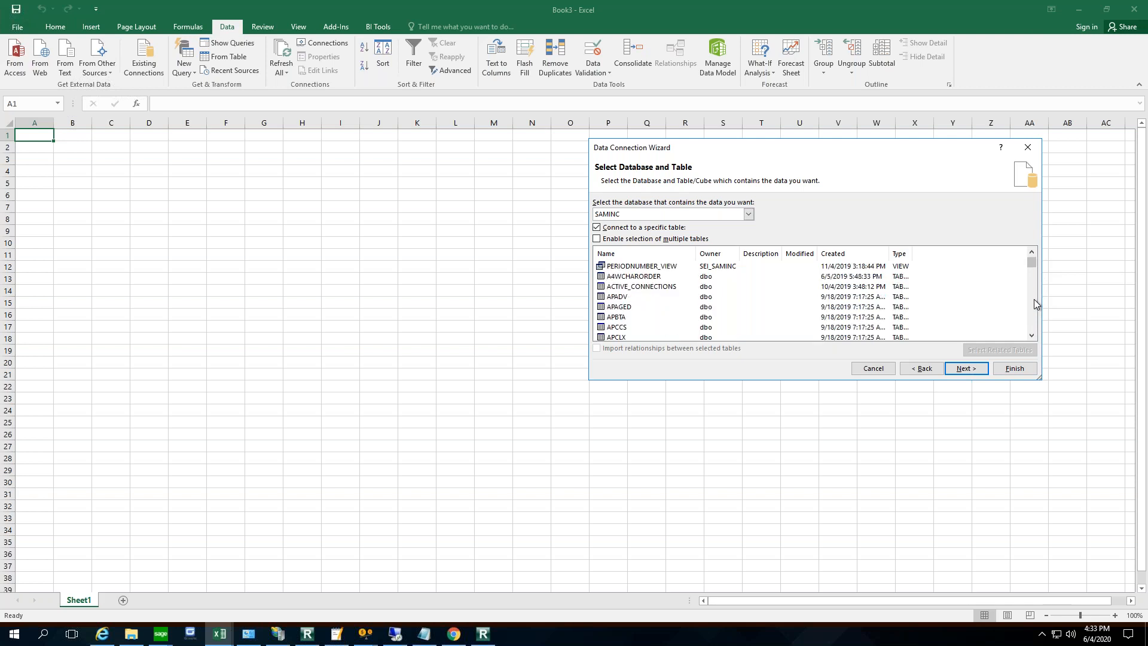
scroll(1035, 299, "down", 5)
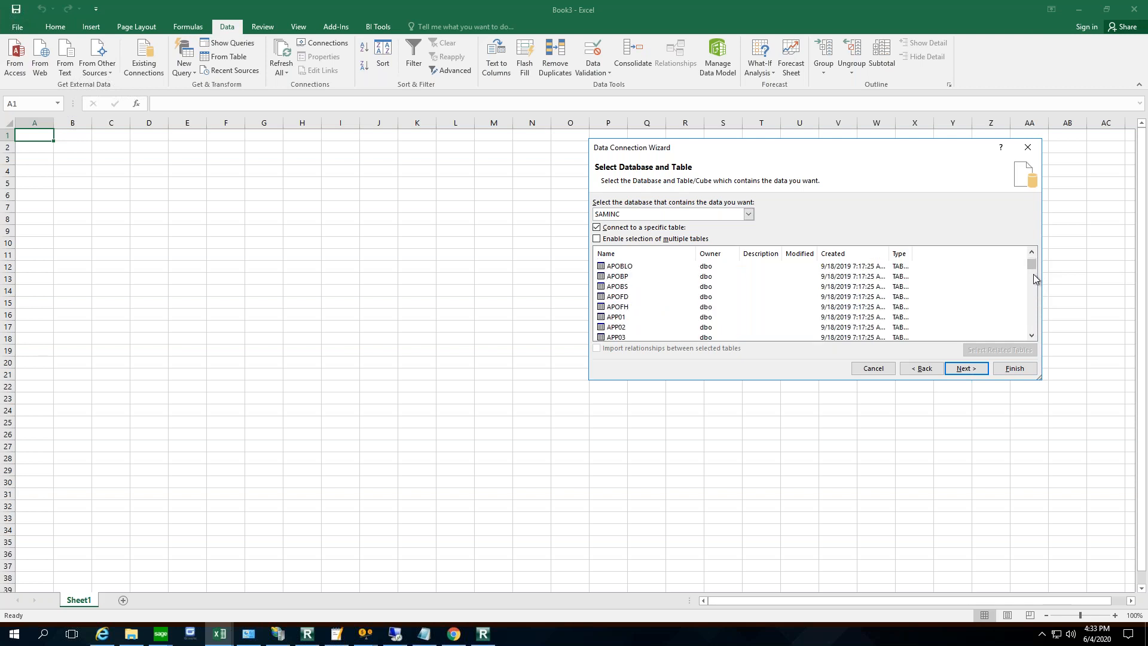
left_click_drag(1031, 268, 1031, 275)
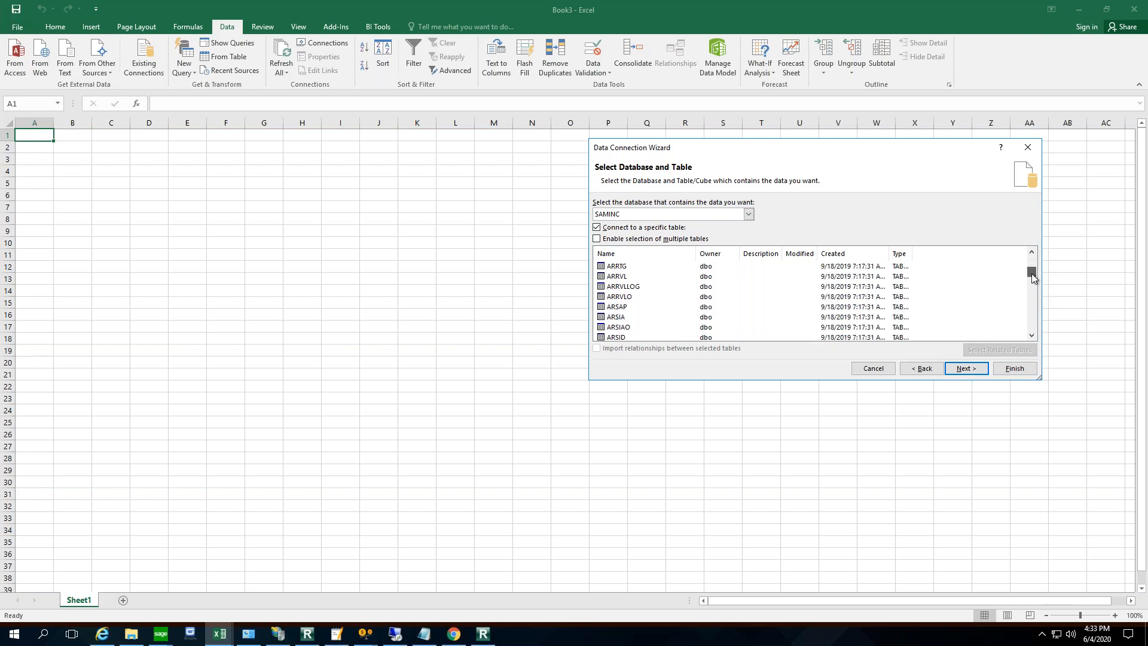
scroll(1037, 289, "down", 10)
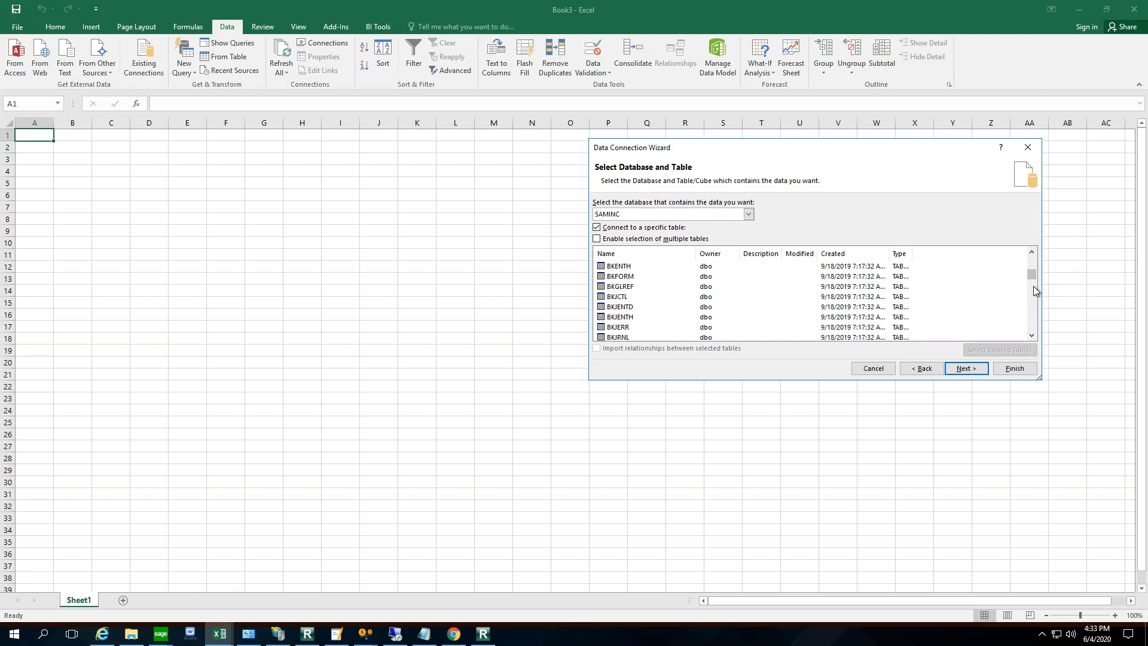
scroll(1034, 286, "up", 8)
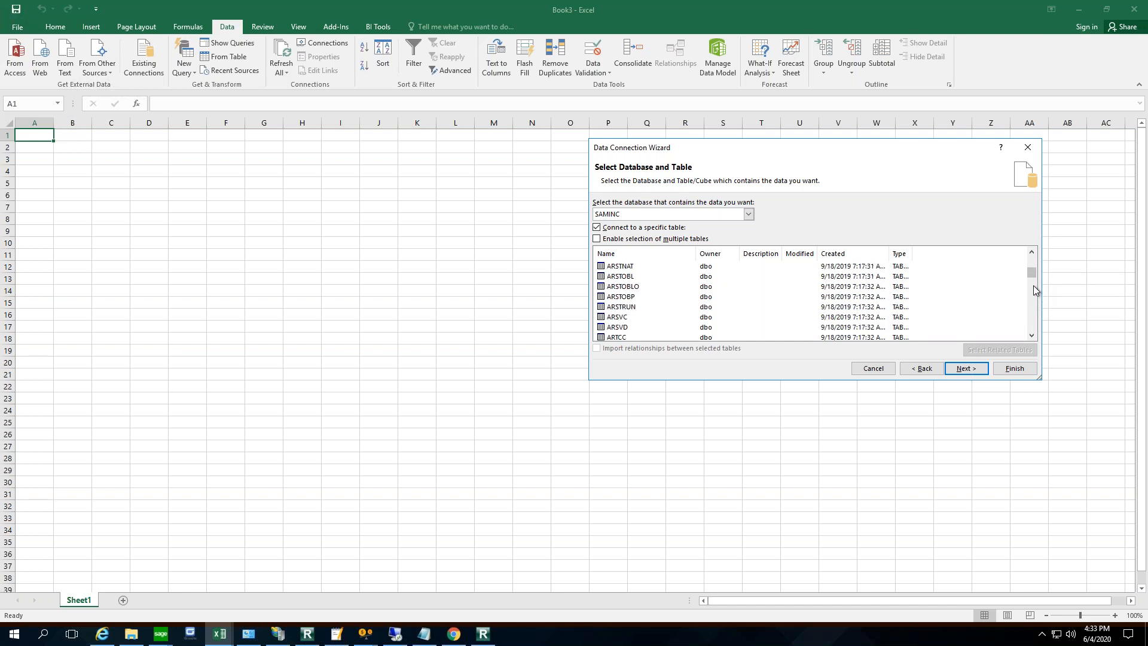
scroll(1036, 288, "up", 4)
scroll(1034, 293, "down", 3)
scroll(1034, 319, "down", 2)
scroll(1036, 319, "down", 2)
scroll(1034, 319, "down", 2)
scroll(1030, 310, "up", 4)
scroll(1035, 305, "up", 3)
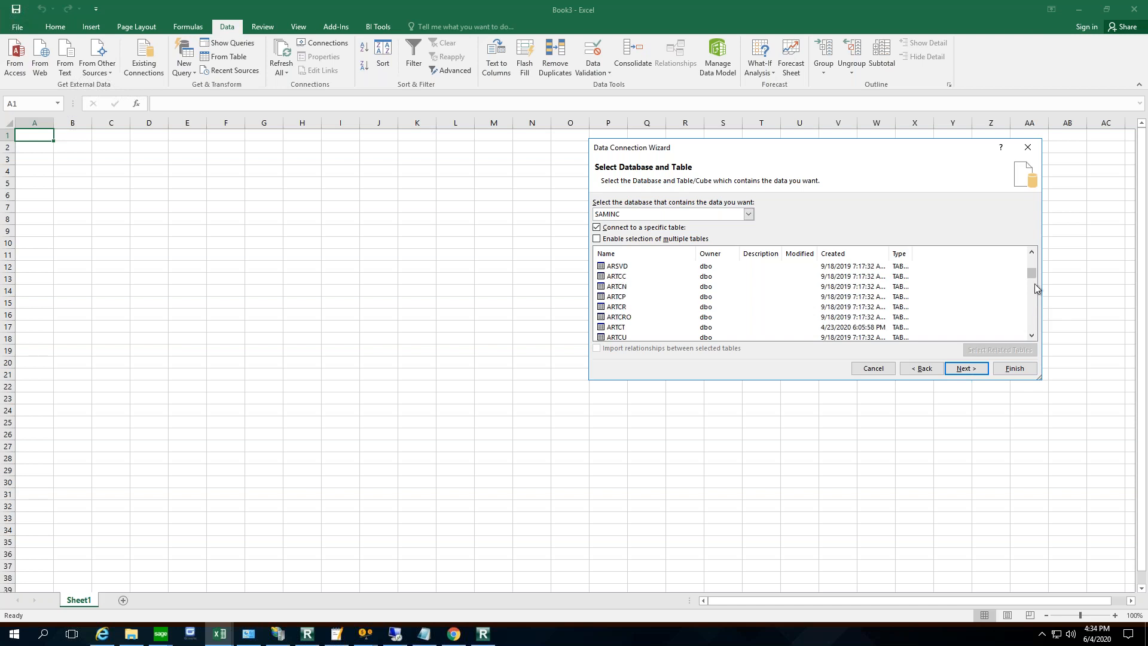
- Select the ARCUS table, finish the data connection, and import it as a table at cell A1 of the existing worksheet
scroll(1036, 269, "up", 3)
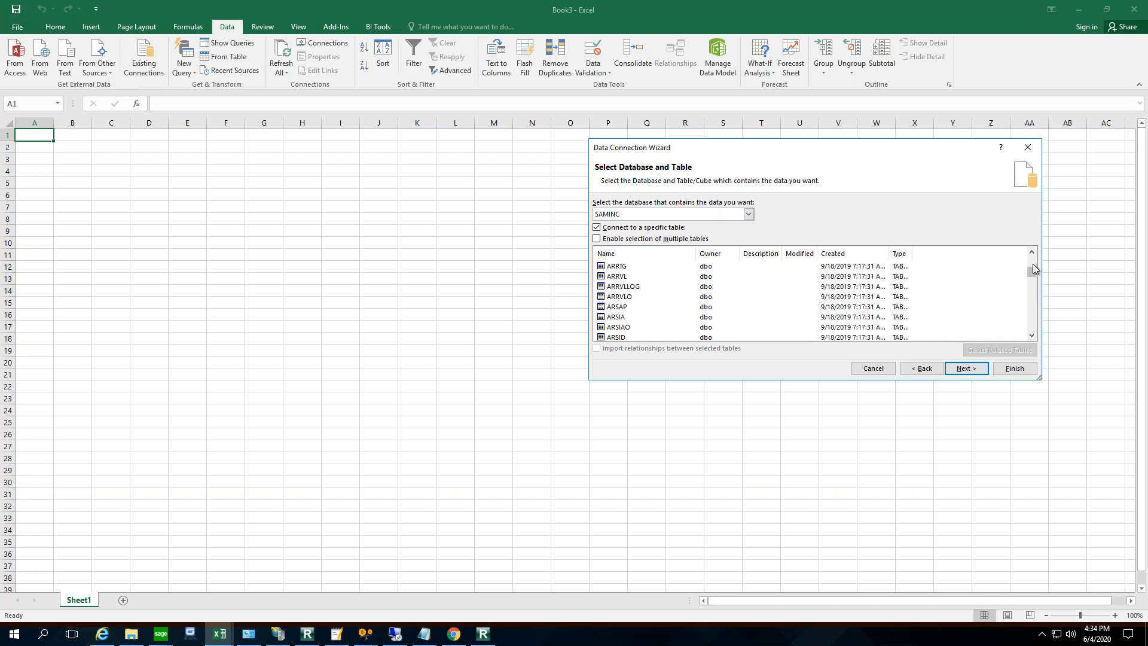
scroll(1035, 269, "up", 3)
scroll(1035, 270, "up", 5)
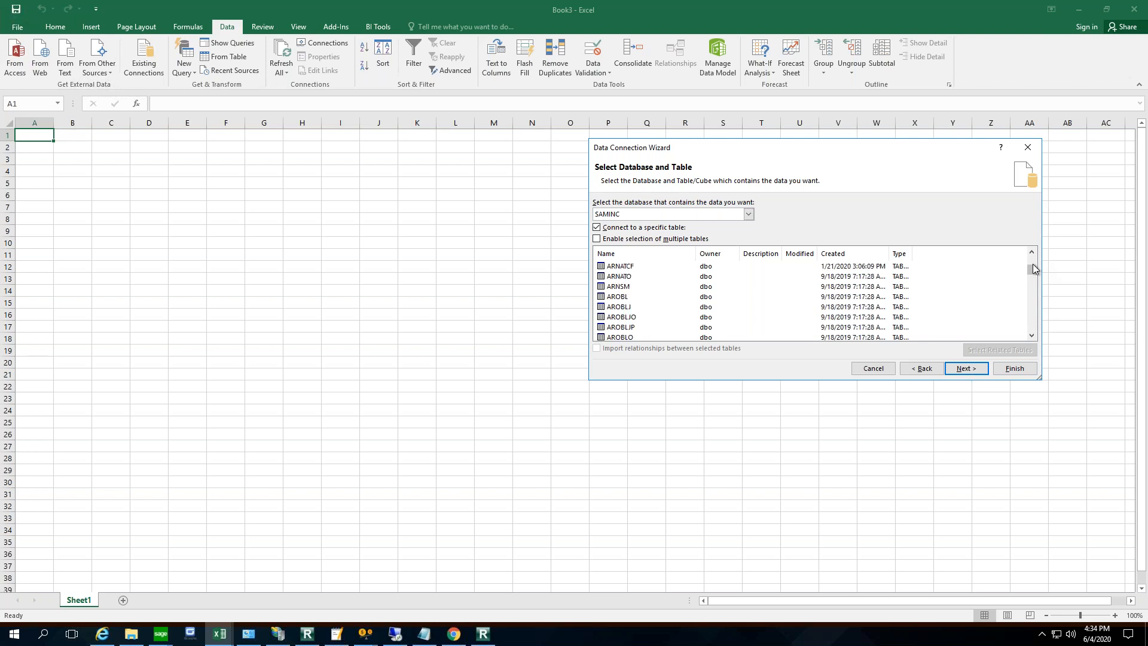
scroll(1035, 269, "up", 2)
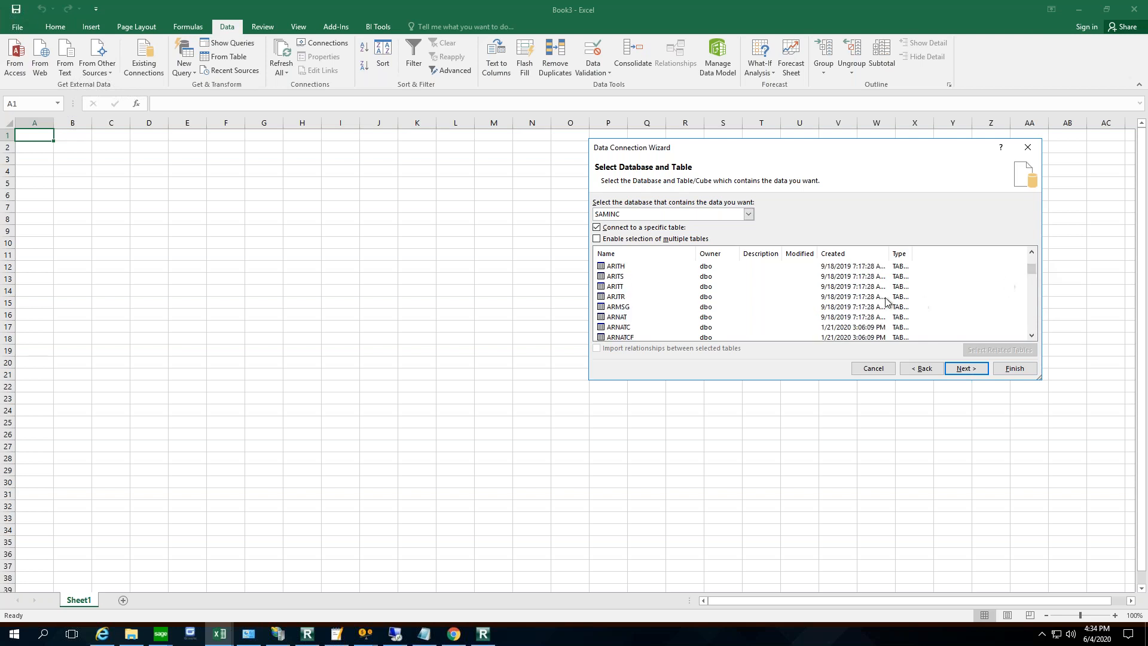
left_click(1032, 261)
left_click(1031, 260)
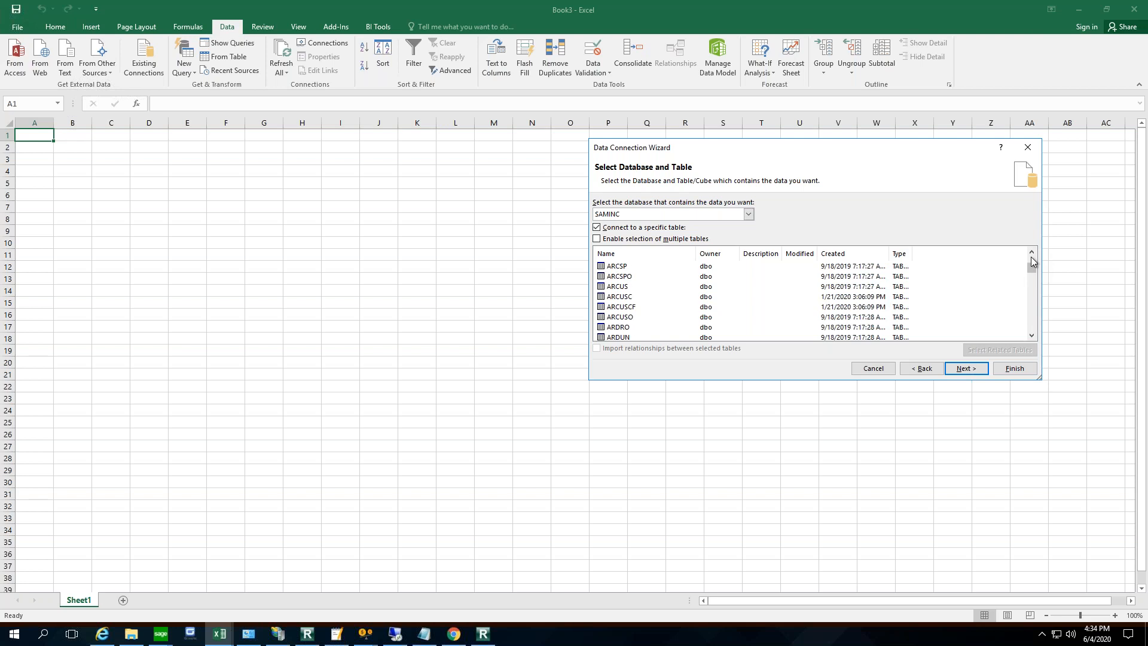
left_click(619, 286)
left_click(965, 370)
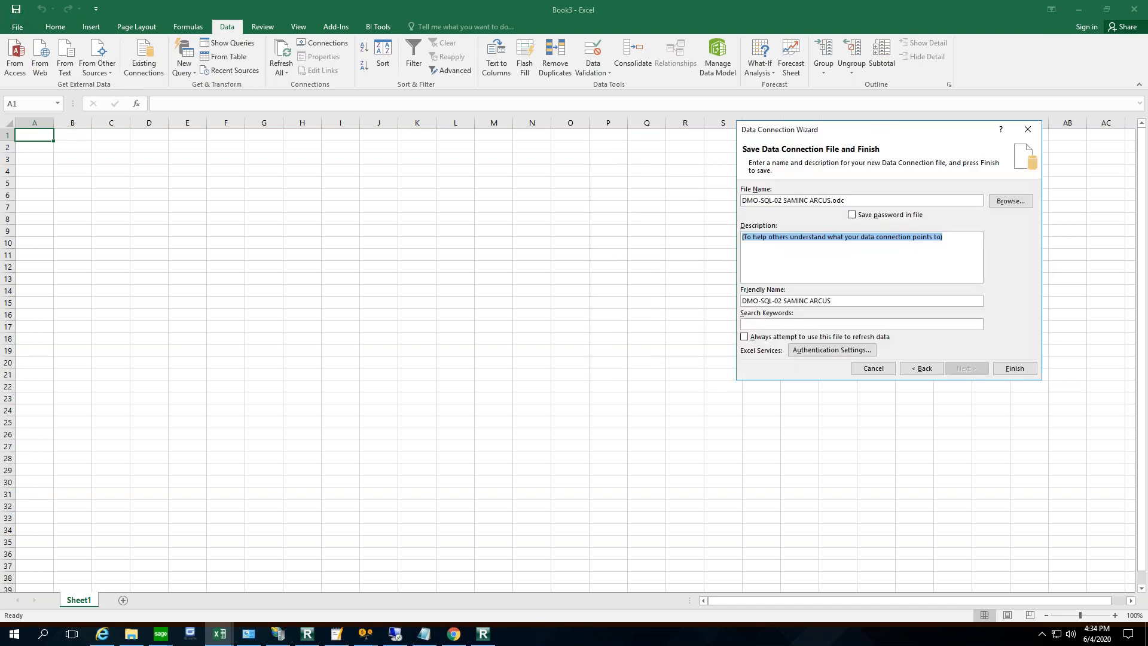
left_click(1015, 369)
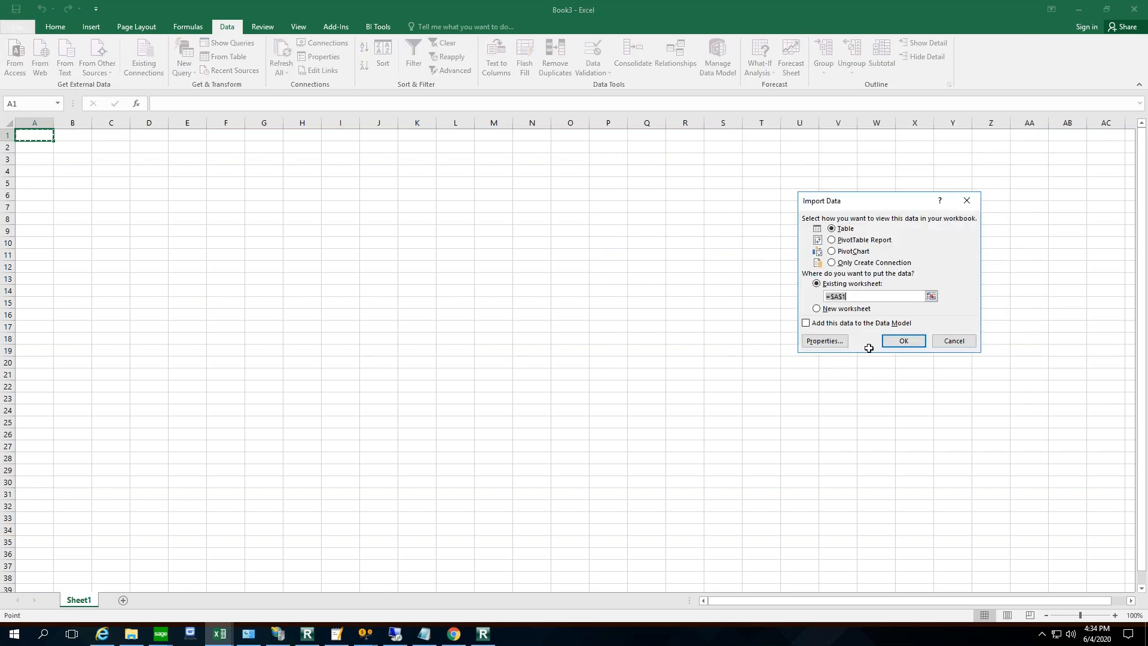
left_click(904, 341)
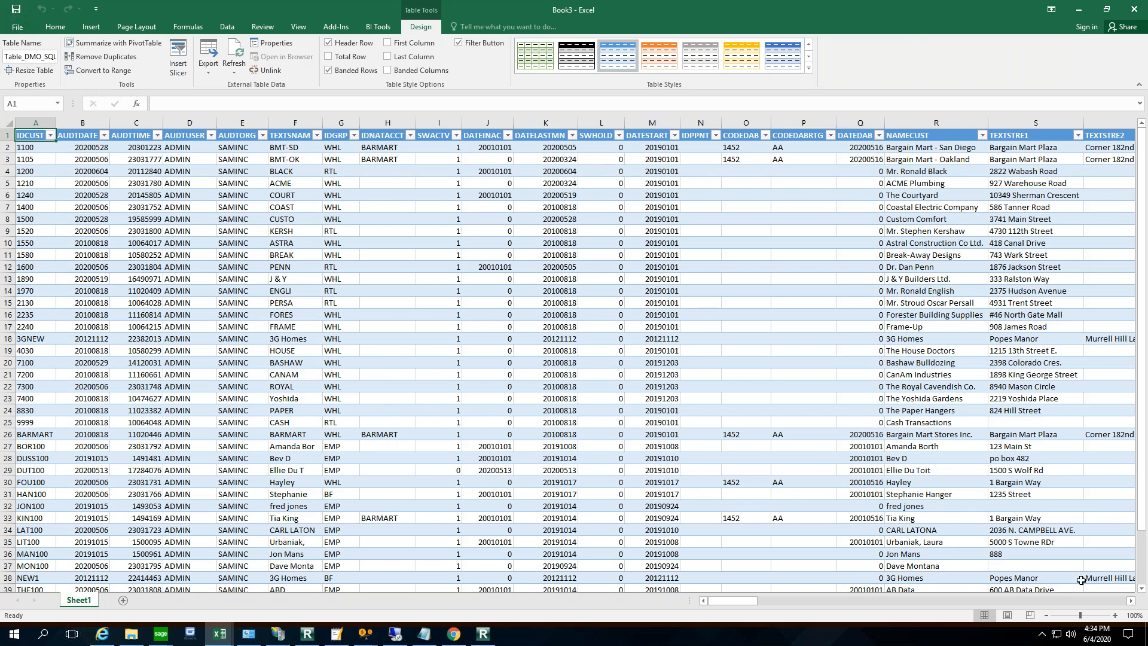
- Examine all columns of the imported ARCUS customer table, from the address fields to the balance and date fields
left_click(912, 601)
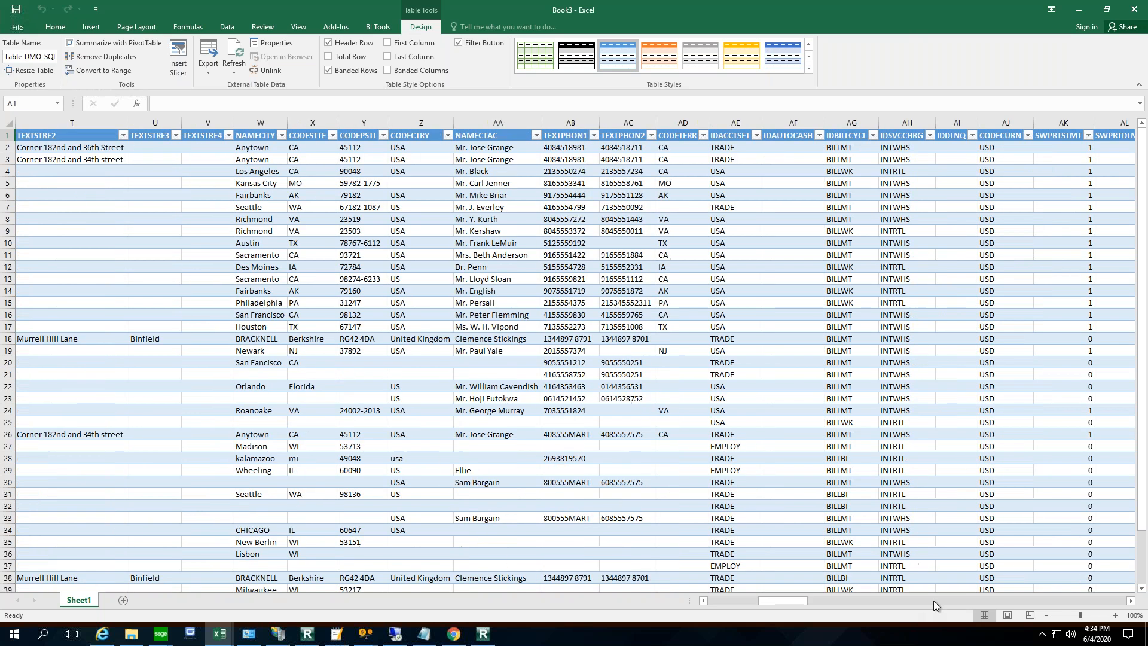
left_click(934, 600)
left_click(937, 601)
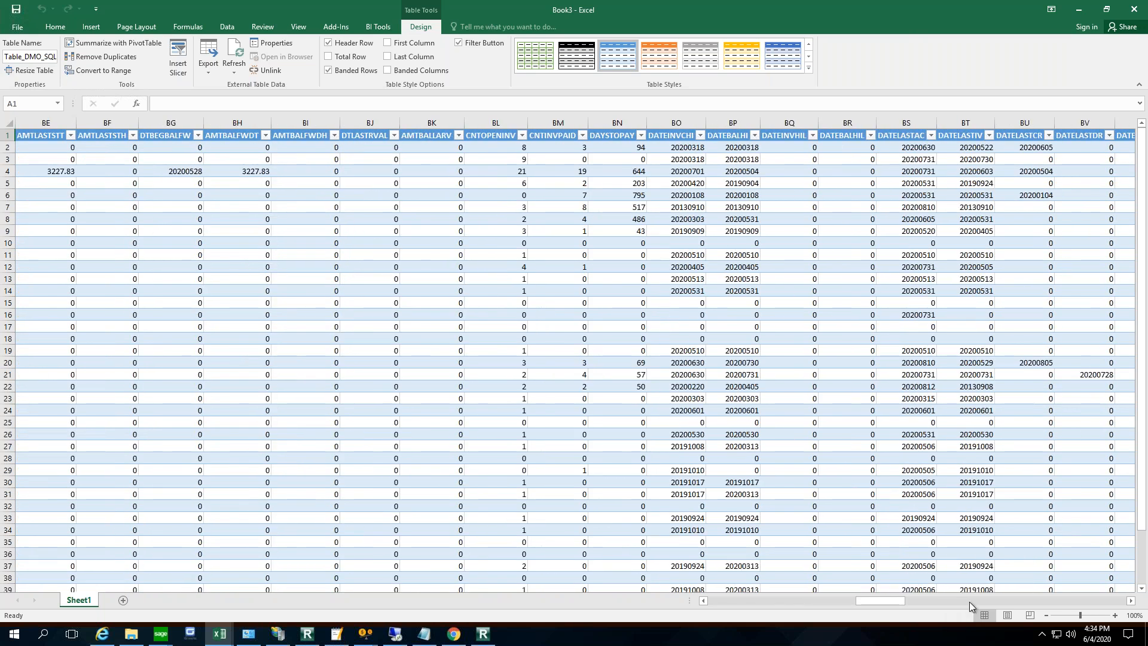
left_click(987, 601)
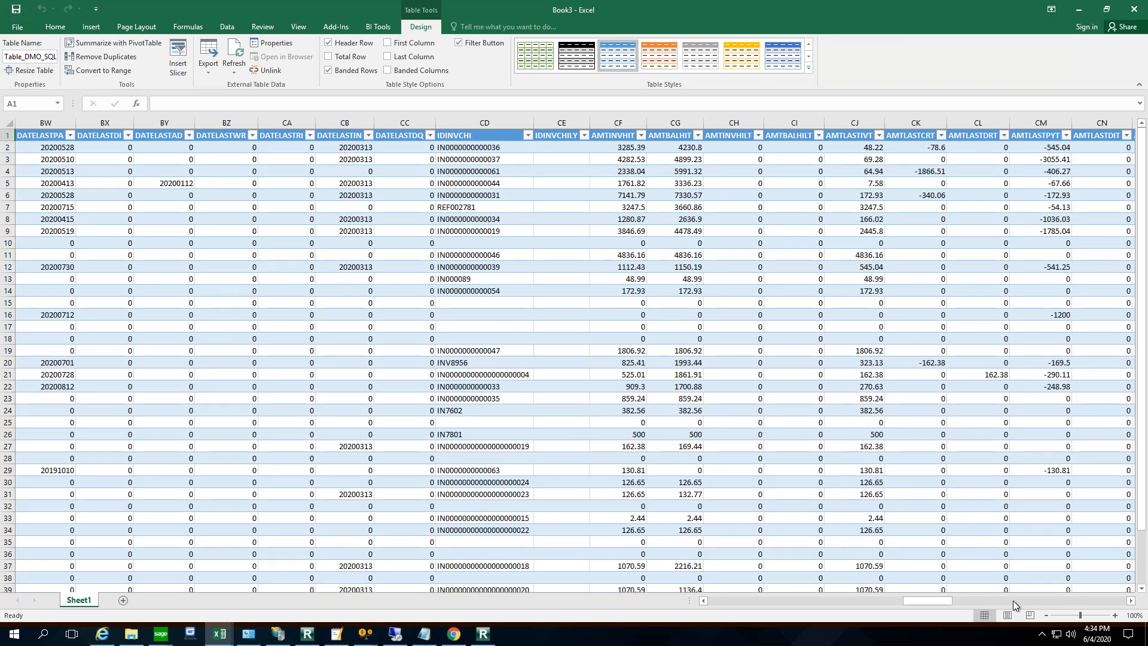
left_click(1046, 601)
left_click(1067, 601)
left_click(1094, 601)
left_click(1088, 603)
left_click_drag(1097, 601, 704, 603)
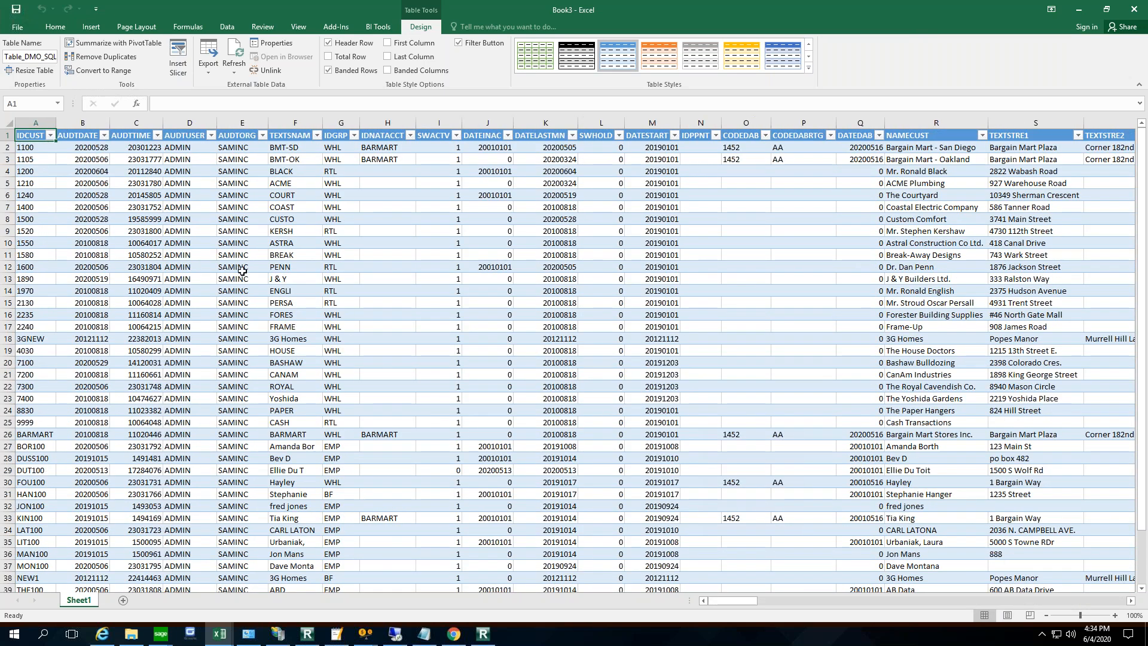
- Create a PivotTable on a new worksheet from the imported ARCUS customer table
left_click(92, 27)
left_click(21, 54)
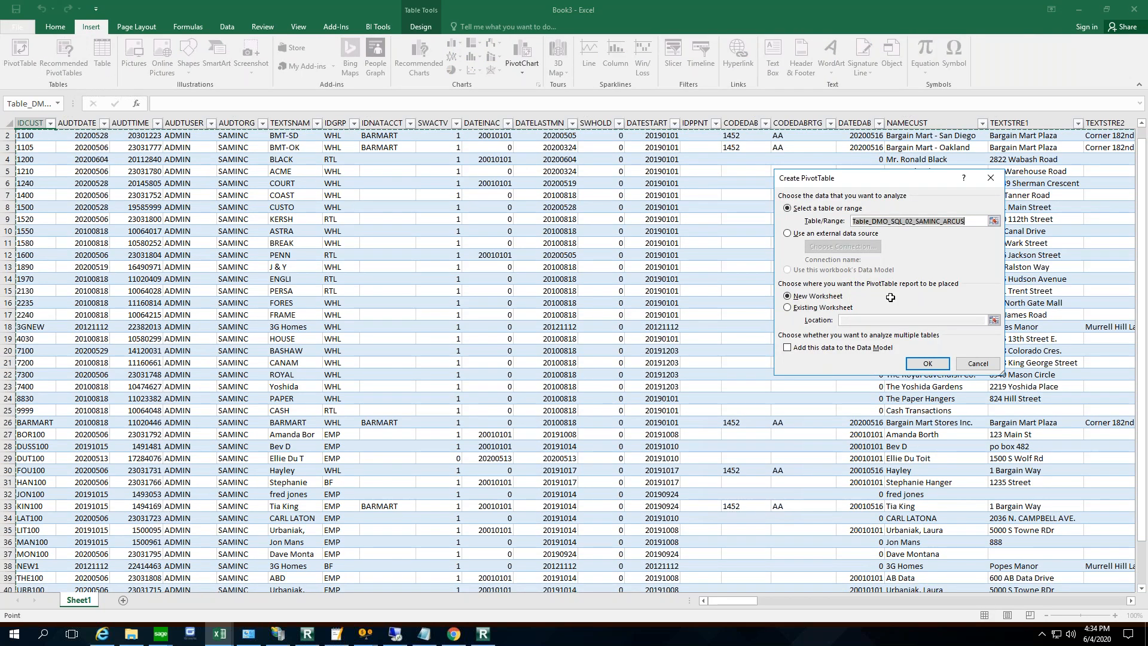
left_click(927, 365)
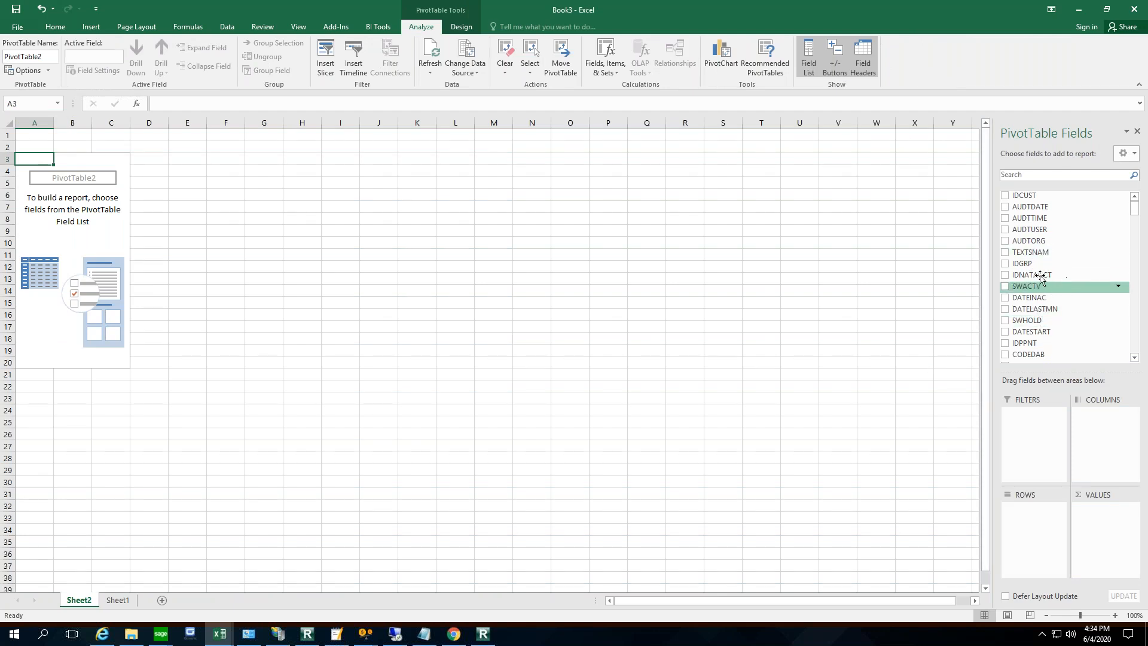
- Build the PivotTable with IDGRP as rows and the count of IDCUST and sum of AMTBALDUET as values
left_click_drag(1017, 301, 1039, 515)
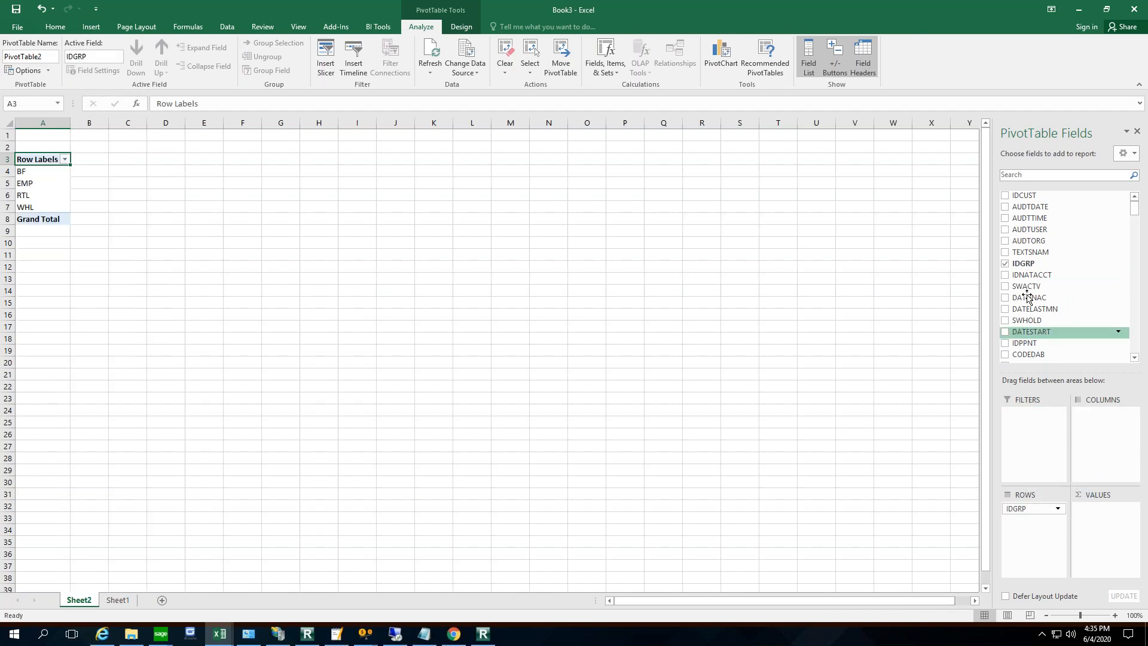
left_click_drag(1021, 225, 1106, 508)
left_click(1134, 350)
left_click(1135, 352)
left_click(1134, 350)
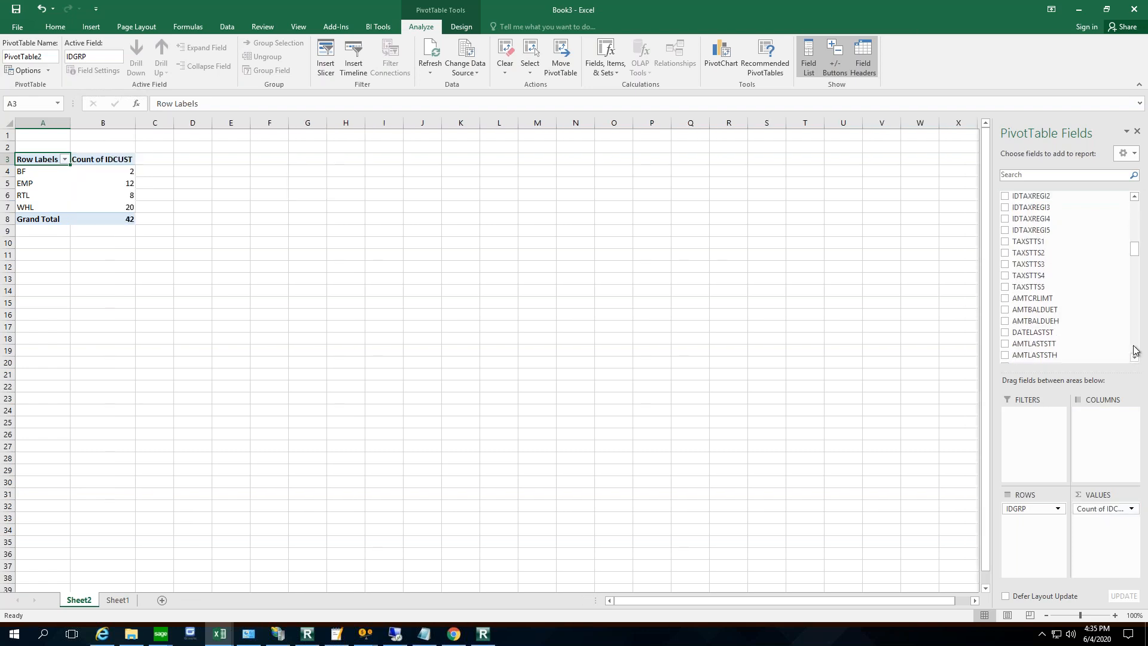
scroll(1134, 351, "down", 4)
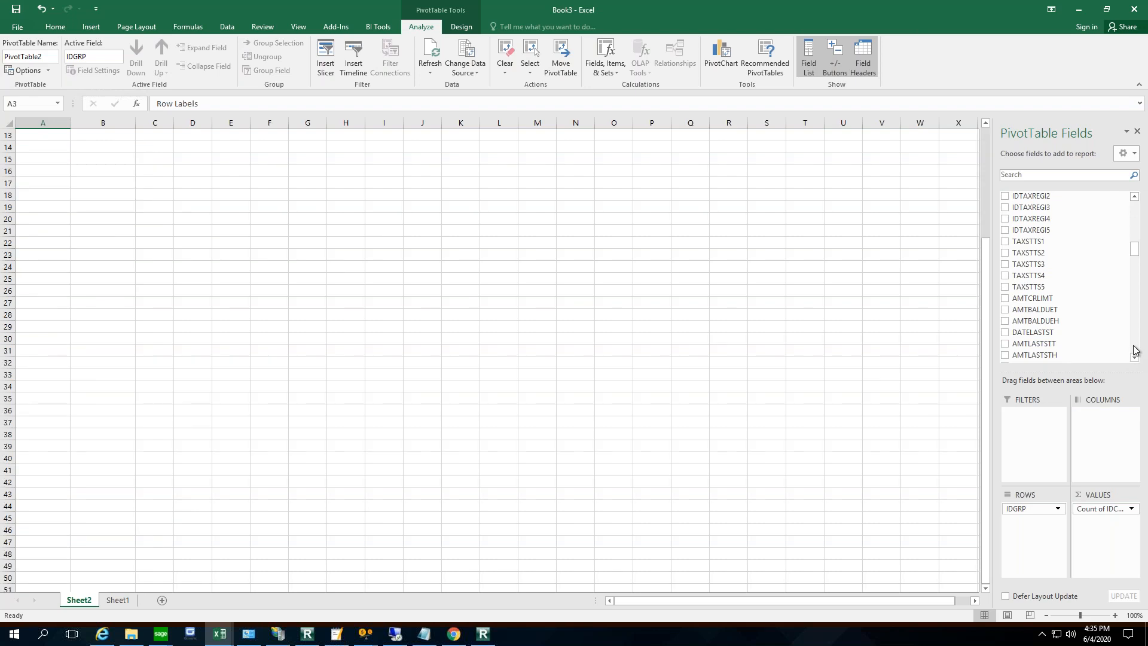
left_click(1007, 310)
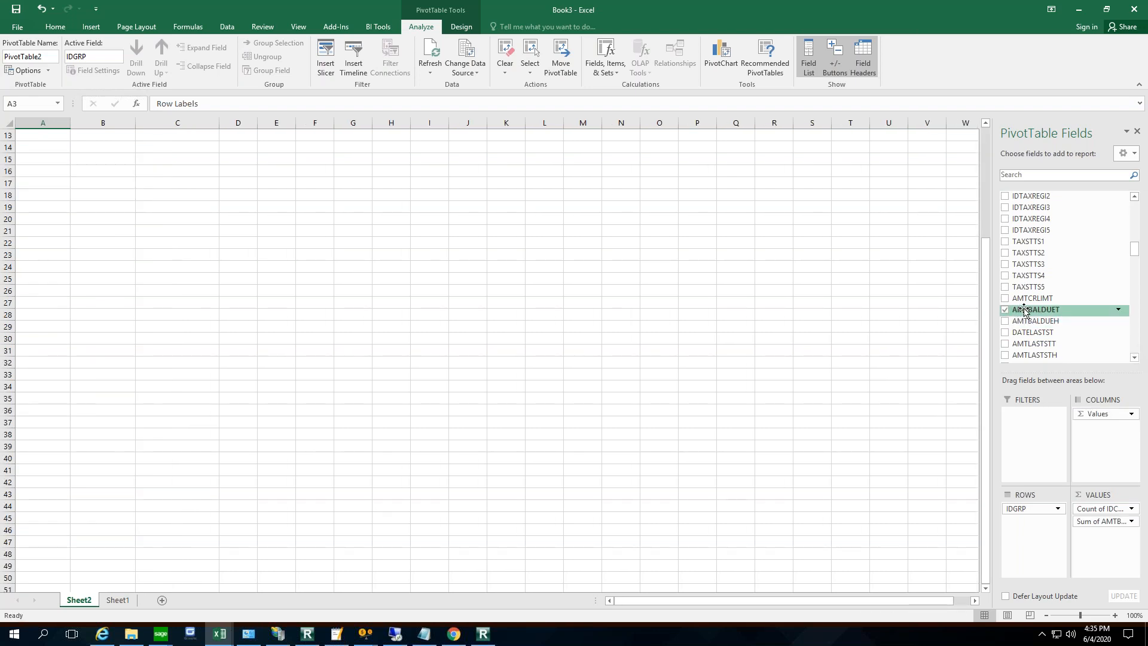
- Examine the customer count and balance due for each customer group in the PivotTable
left_click(1135, 206)
left_click(1136, 210)
left_click(1136, 209)
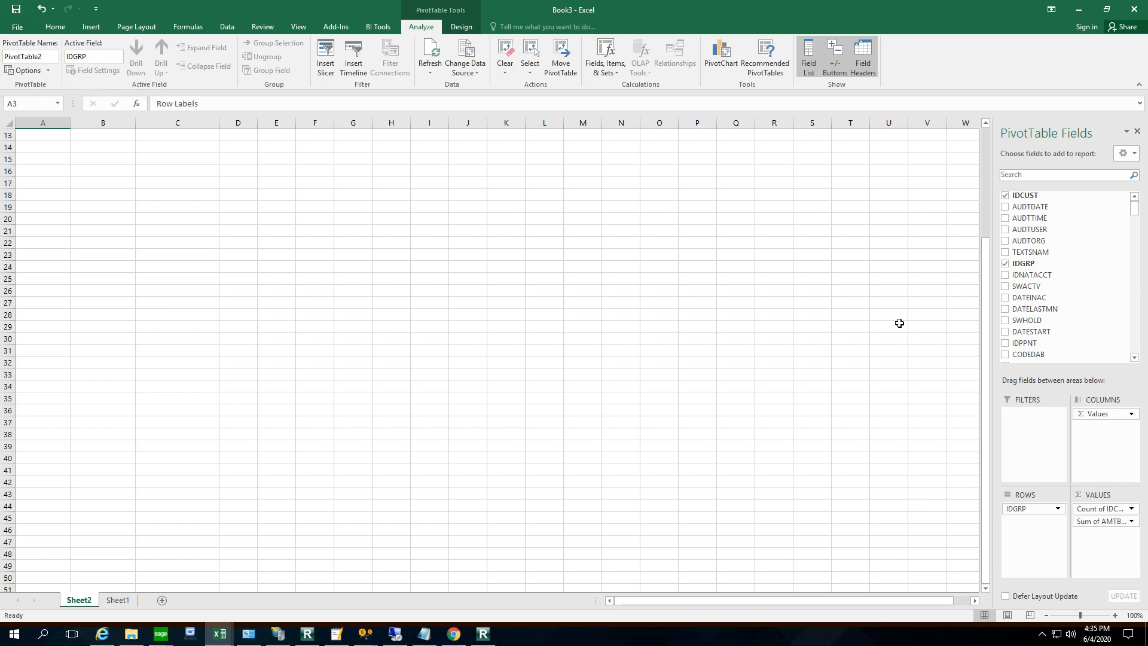
left_click(981, 166)
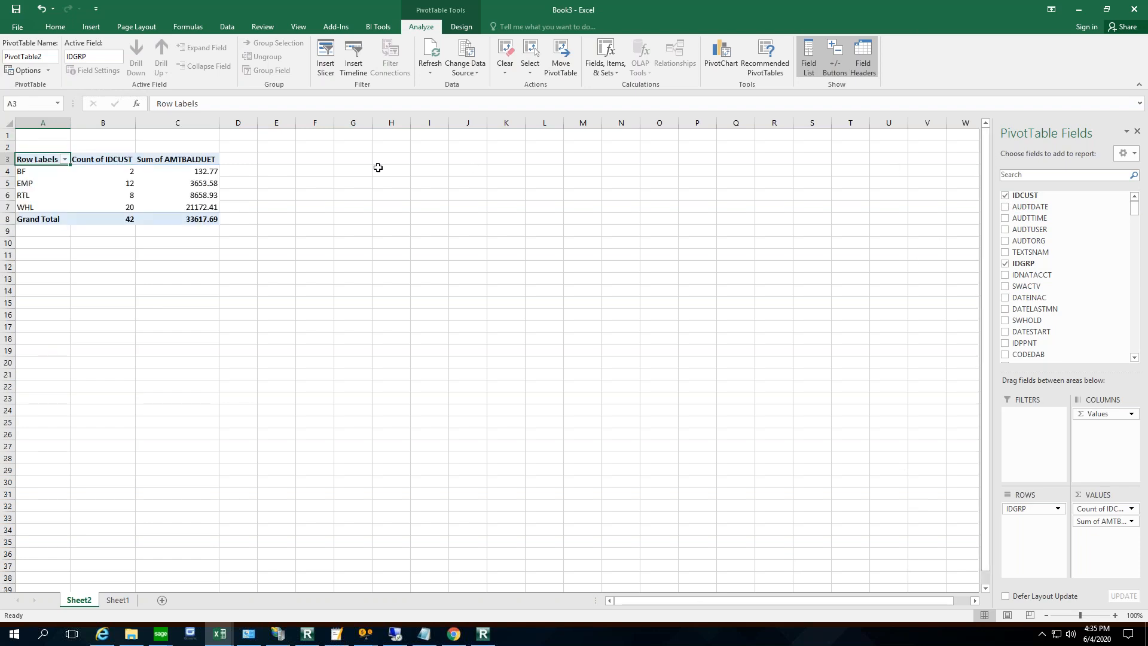
left_click(383, 229)
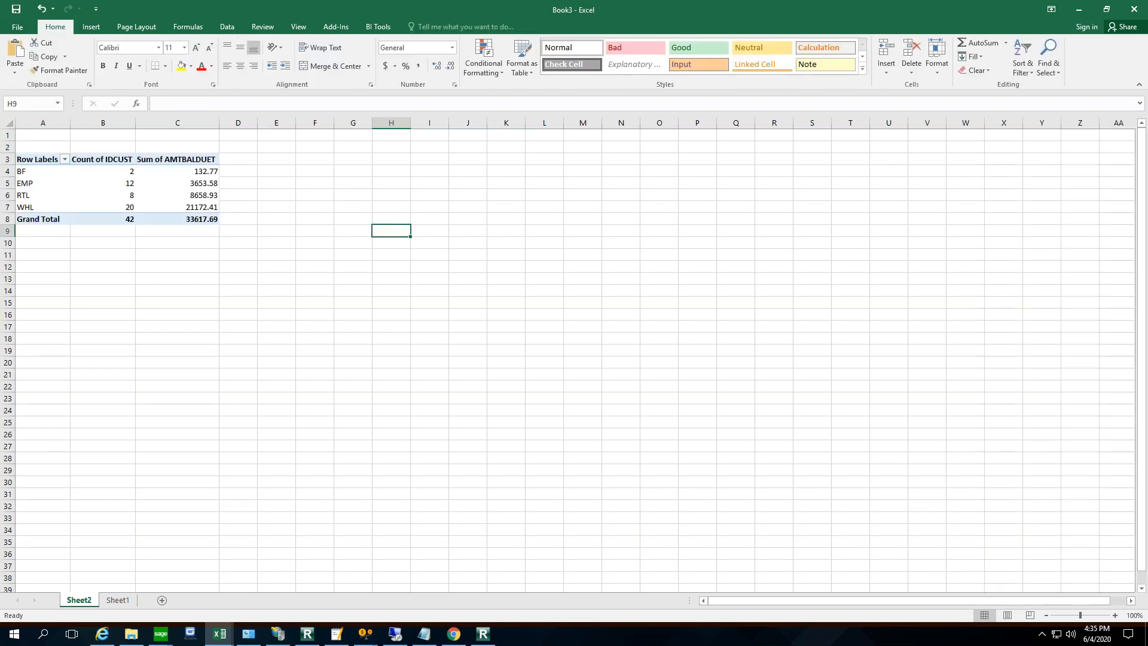
left_click(45, 210)
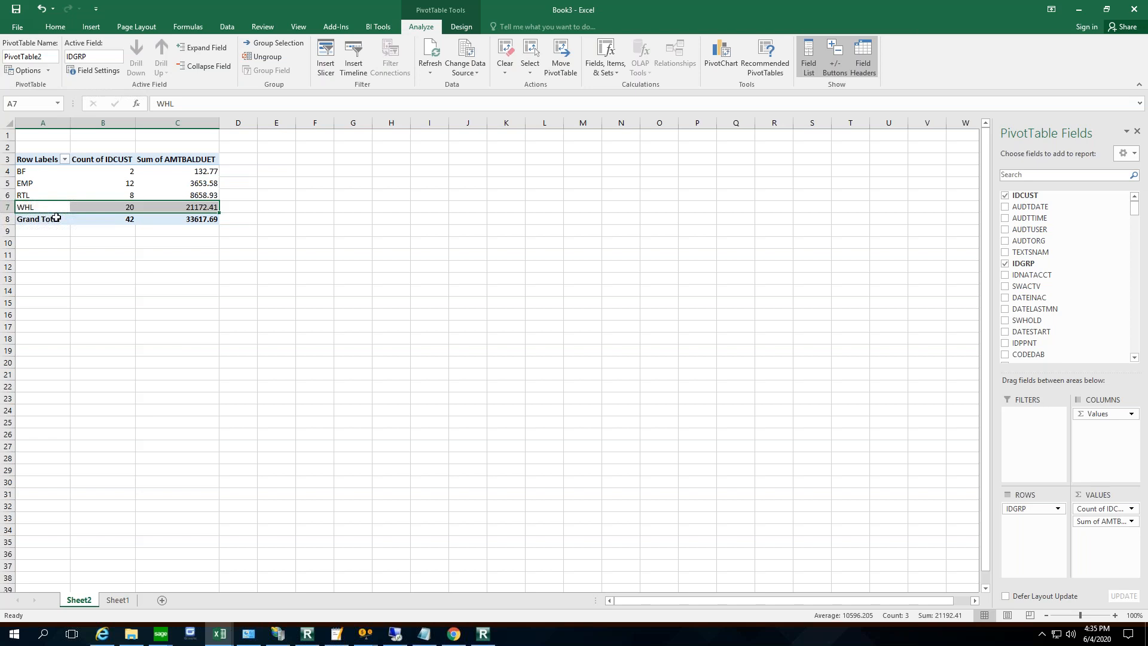
key("Up")
key("Up")
key("Up")
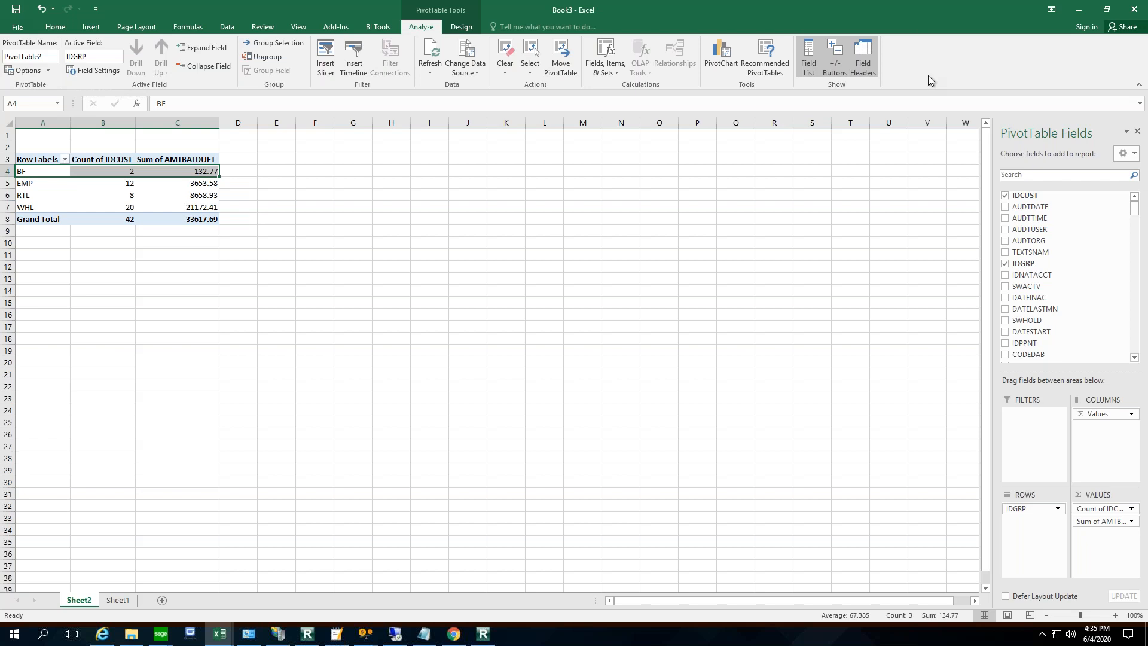
- Minimise the Excel workbooks and the remote session, and maximise the blank Word document
left_click(1080, 9)
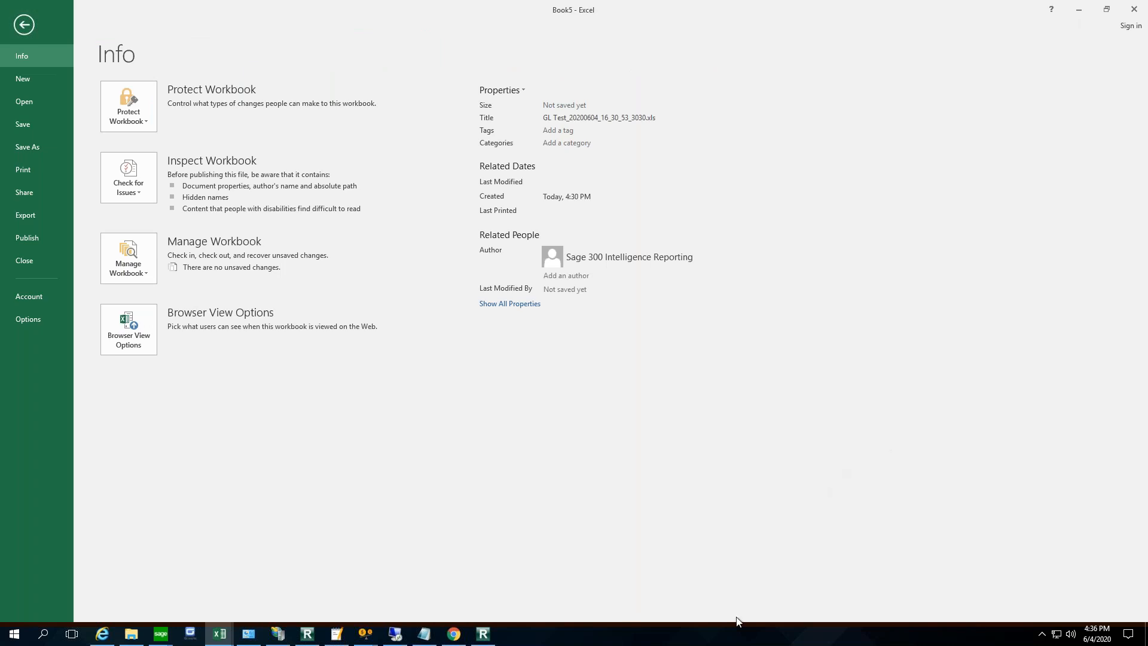
mouse_move(308, 634)
mouse_move(220, 634)
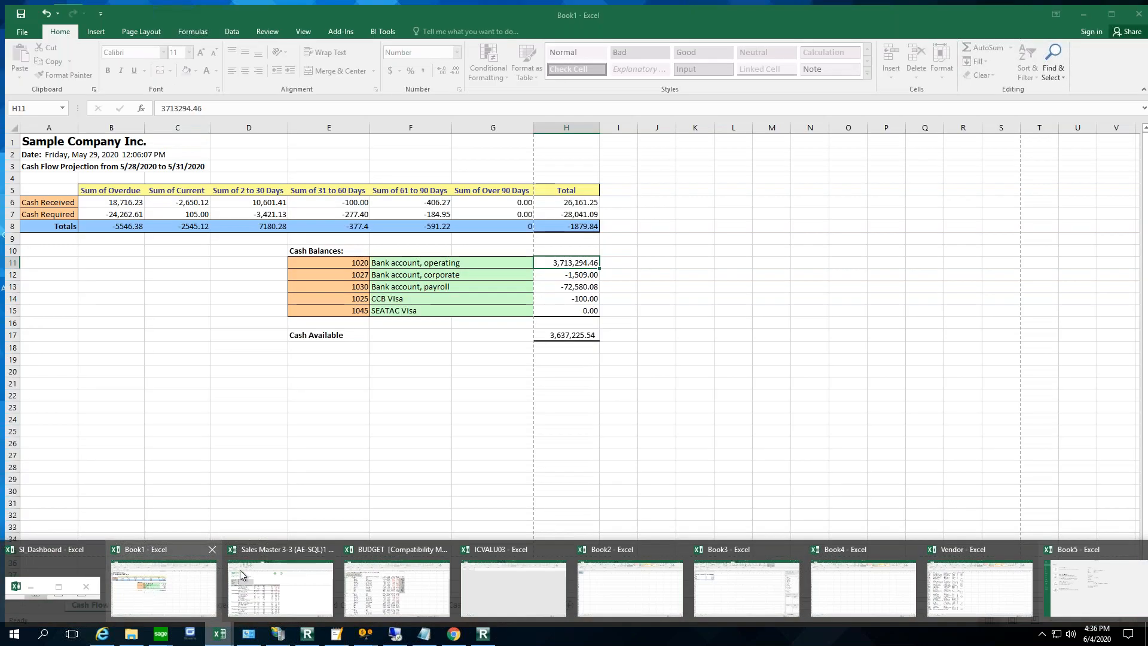
left_click(270, 579)
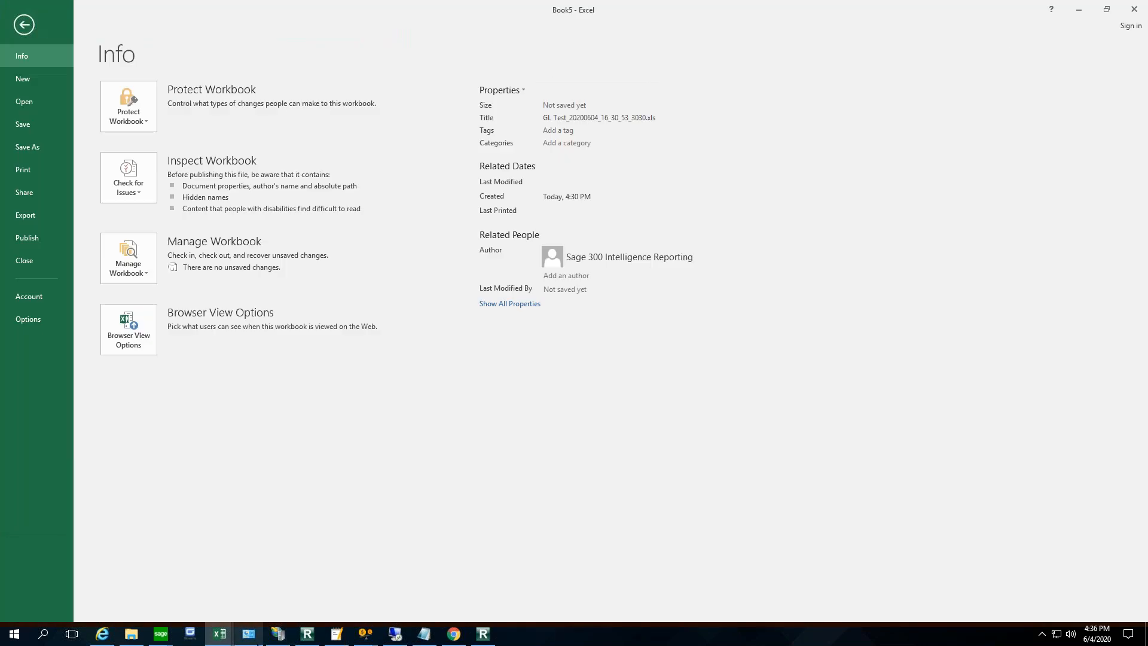
mouse_move(249, 634)
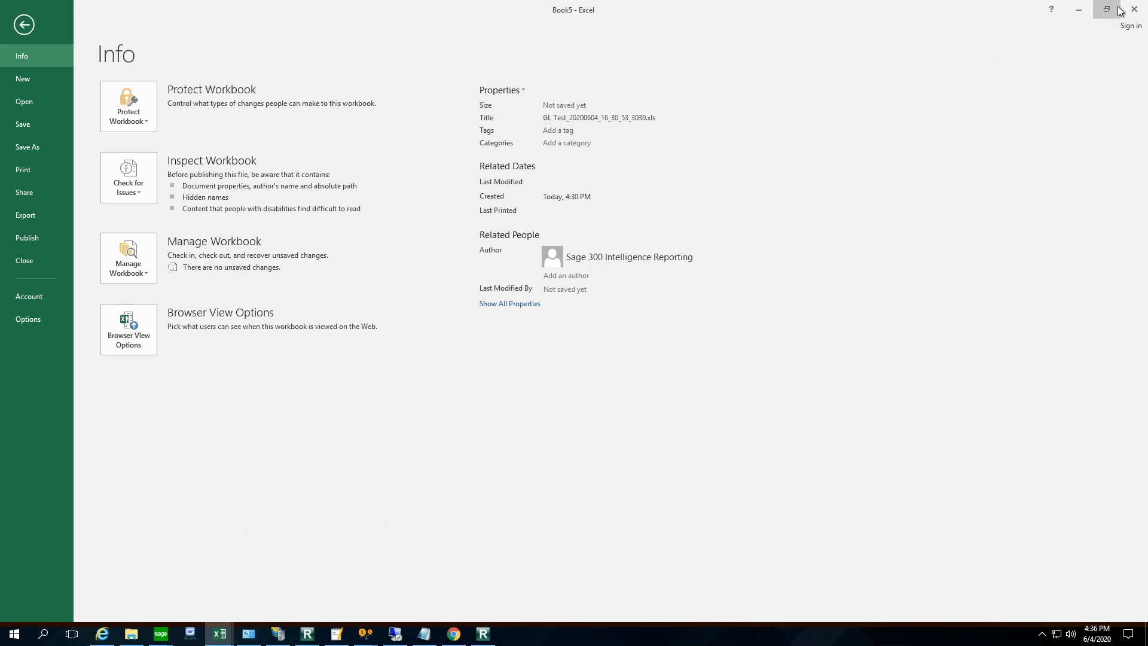
left_click(1086, 8)
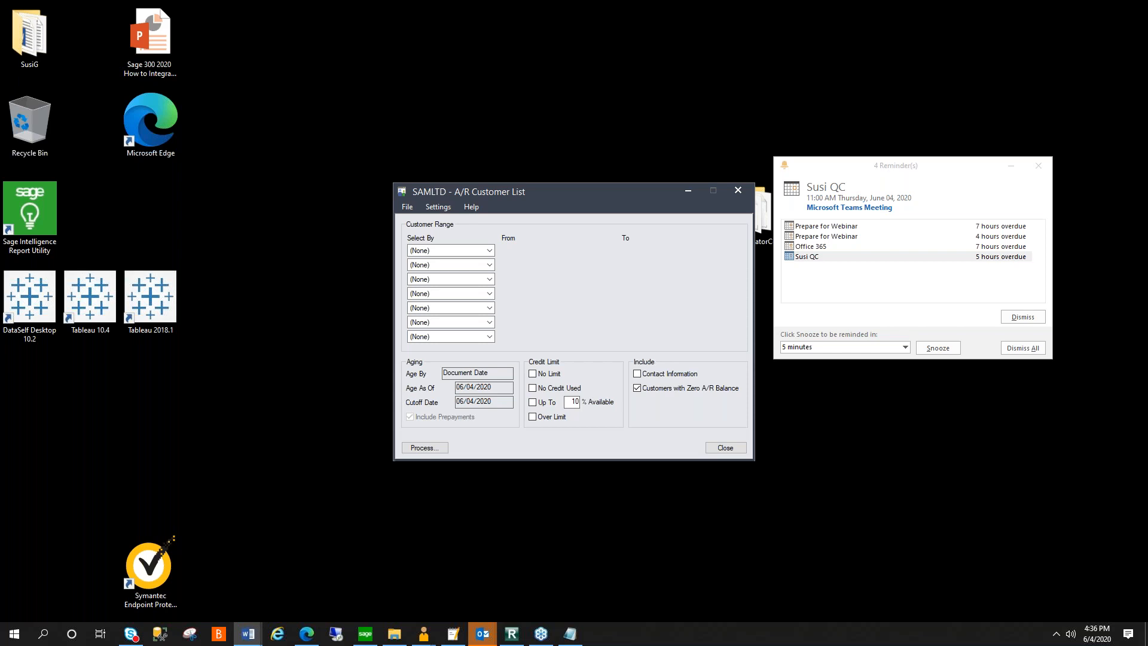
left_click_drag(1147, 163, 725, 100)
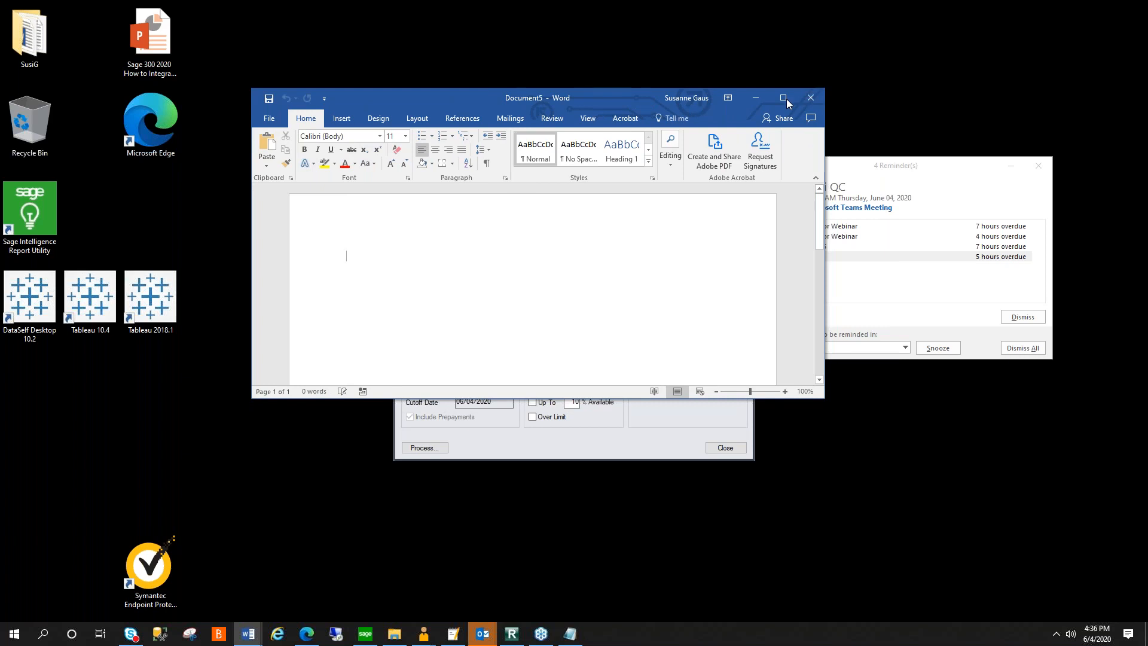
left_click(792, 100)
- Leave blank lines at the start of the letter and enter the greeting "Dear Customer,"
key("Return")
key("Return")
key("Return")
type("Dear Customer,")
key("Return")
type("We wo")
key("BackSpace")
key("BackSpace")
key("BackSpace")
key("BackSpace")
key("BackSpace")
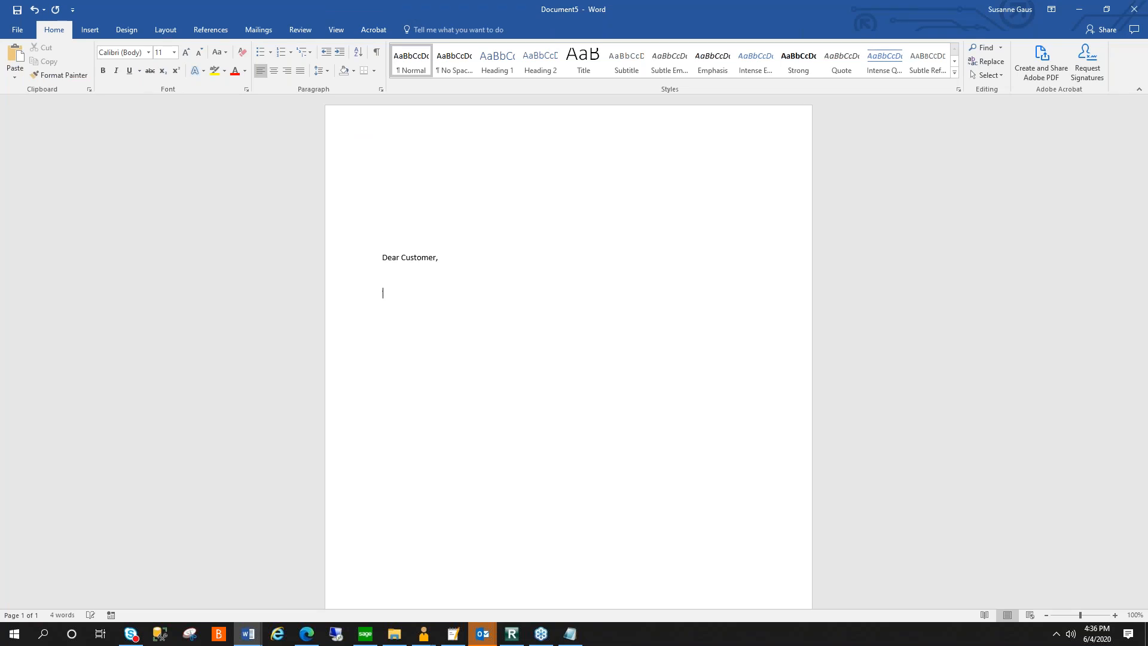
- Write the letter body "we are in the process to review our sales tax exemption certificates. Please review and send ...." below the greeting
type("we are in the process to review our sales tax e")
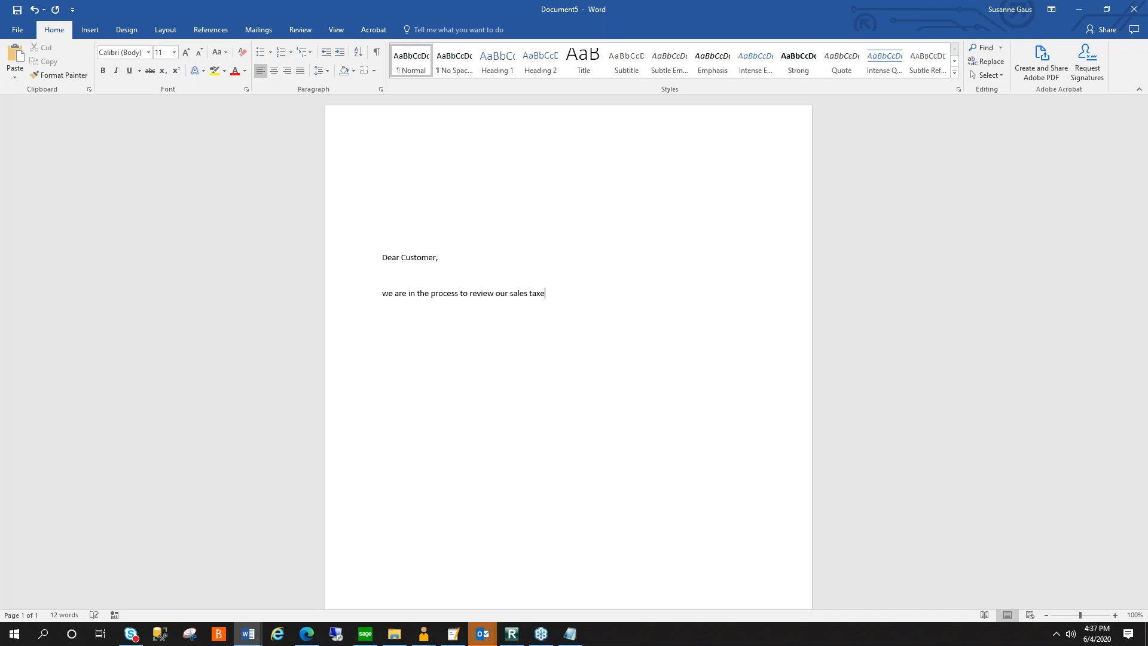
type("xemption certificatese")
key("BackSpace")
type(". Please review and sne")
key("BackSpace")
key("BackSpace")
type("end ....")
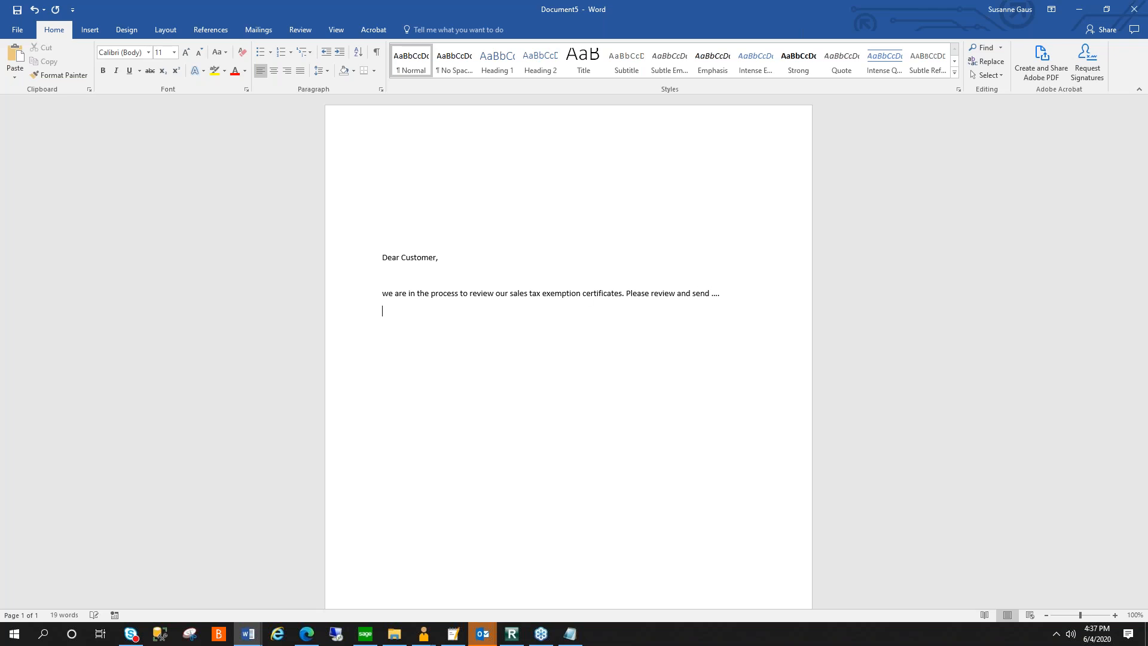
- Place the insertion point above the greeting and start a mail merge of the Letters type
left_click(445, 224)
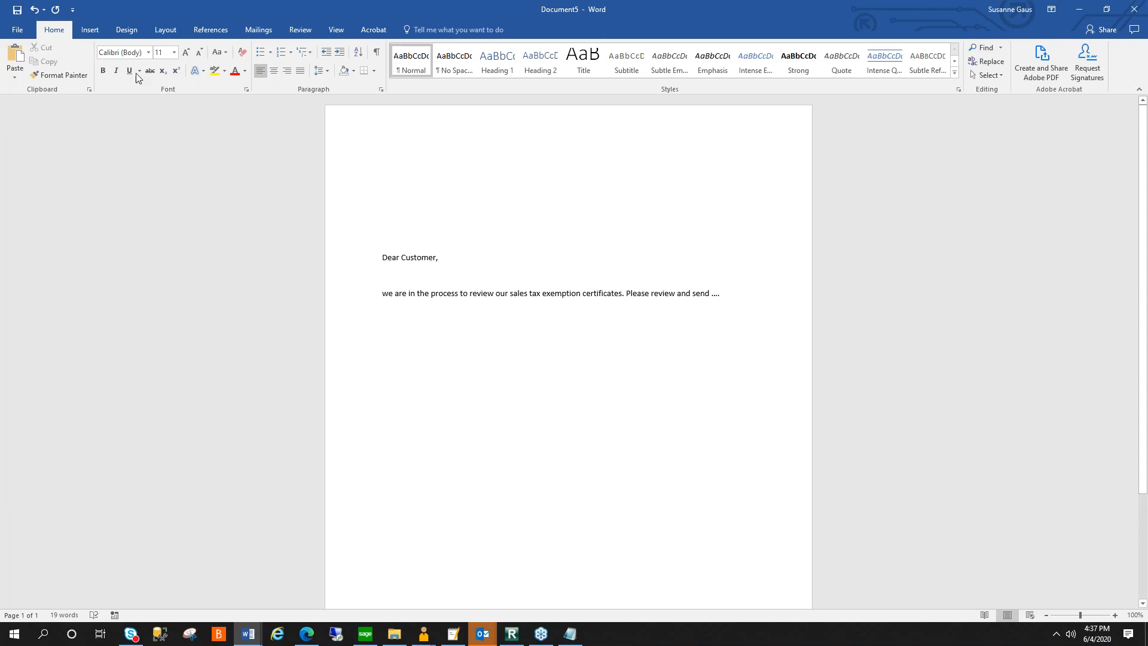
left_click(90, 30)
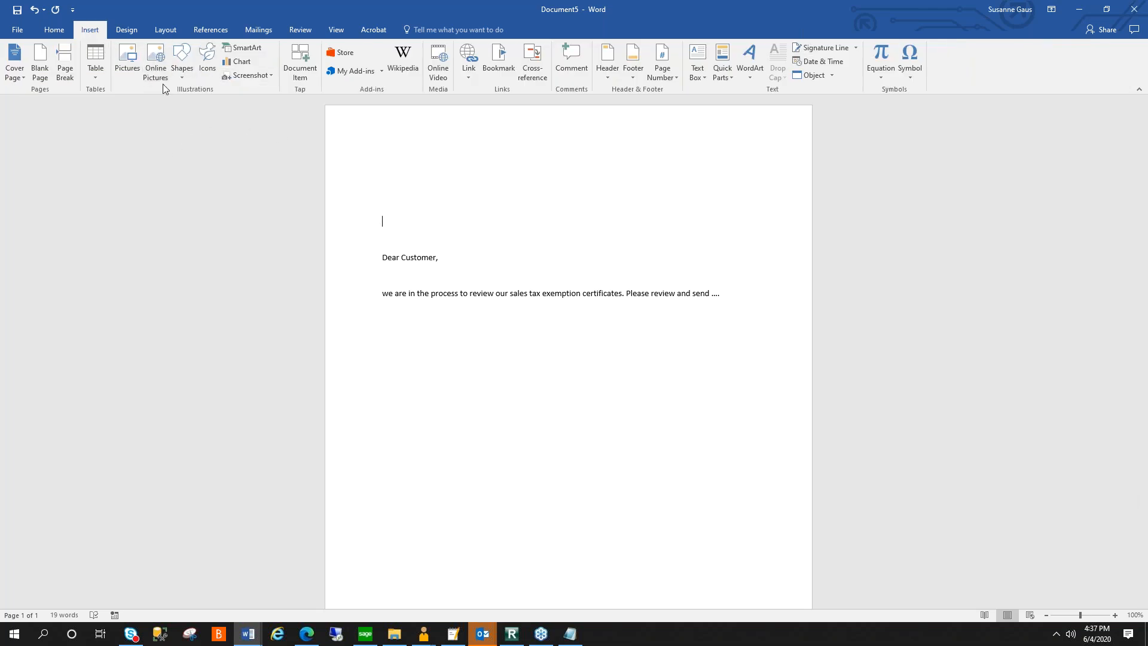
left_click(266, 33)
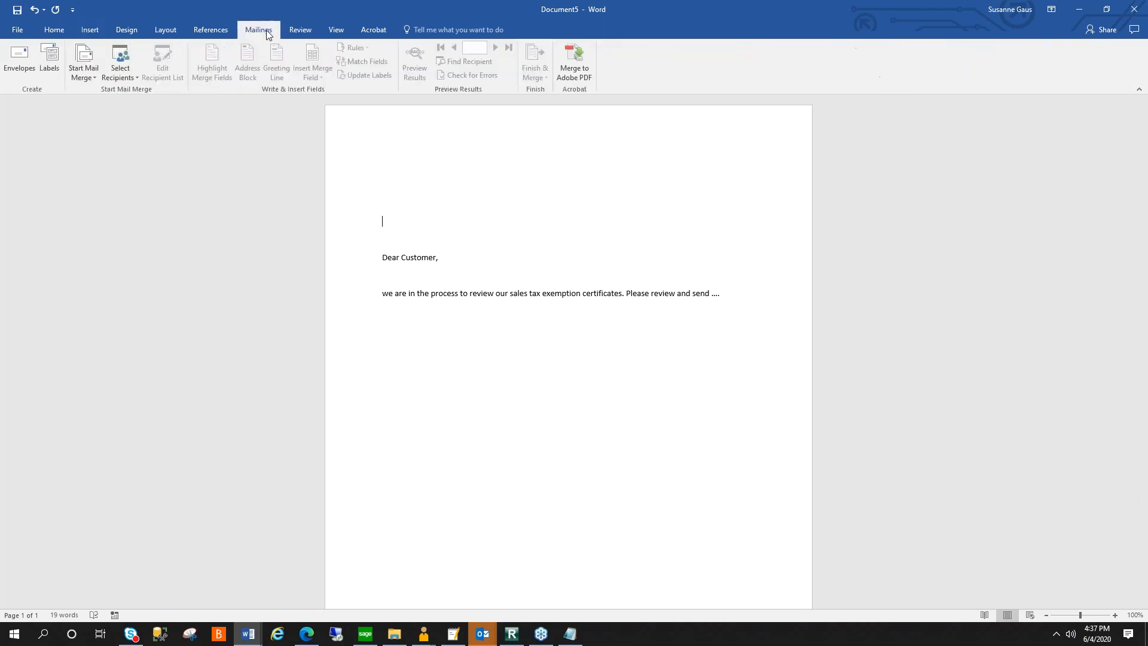
left_click(82, 70)
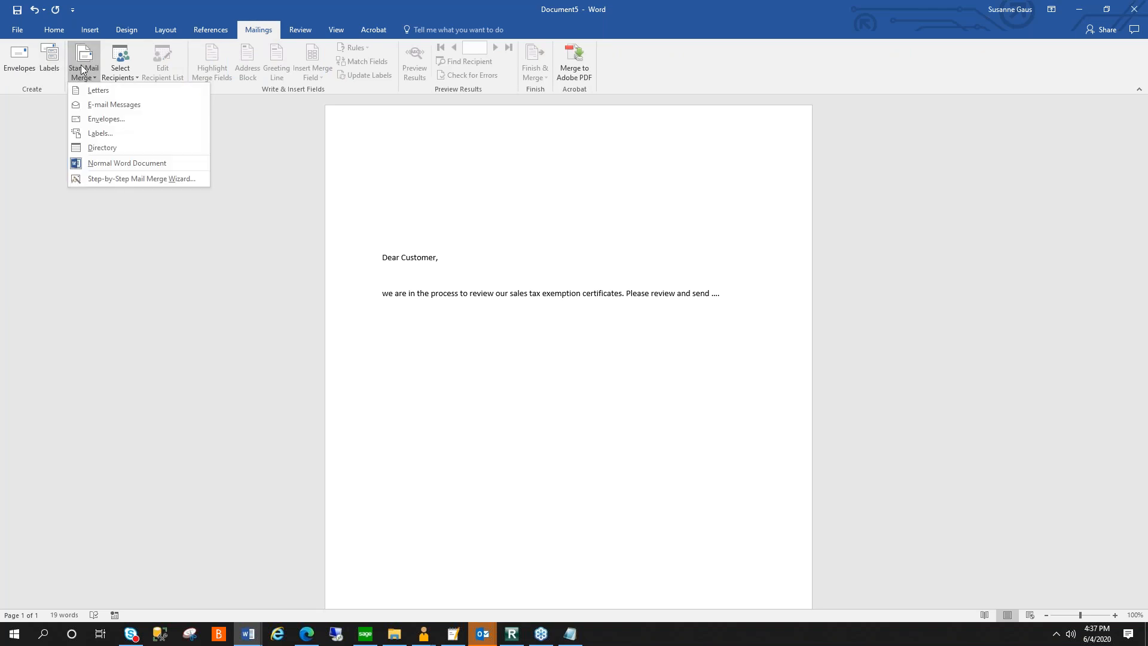
left_click(109, 91)
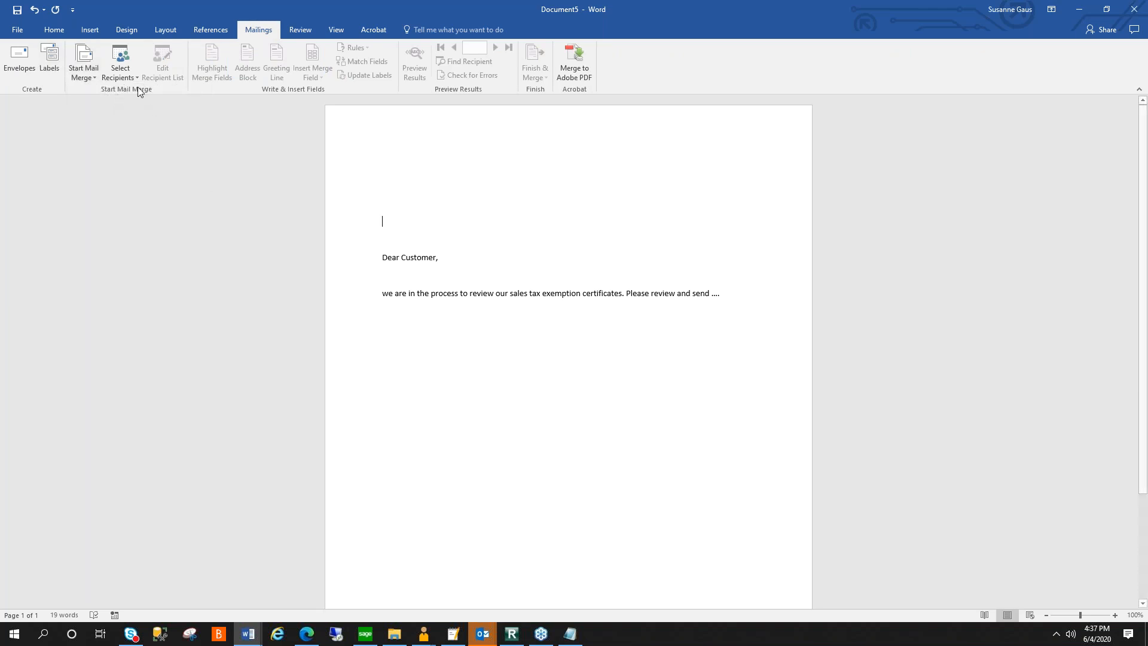
- Choose an existing list for the merge recipients and start a new Microsoft SQL Server data source
left_click(120, 73)
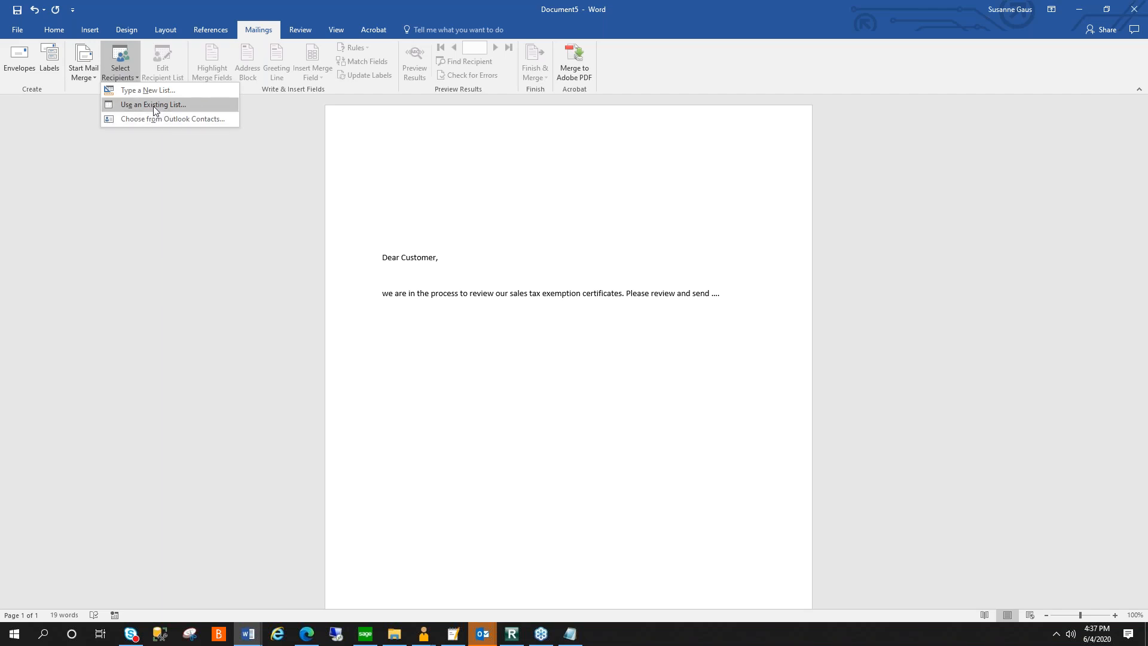
left_click(154, 106)
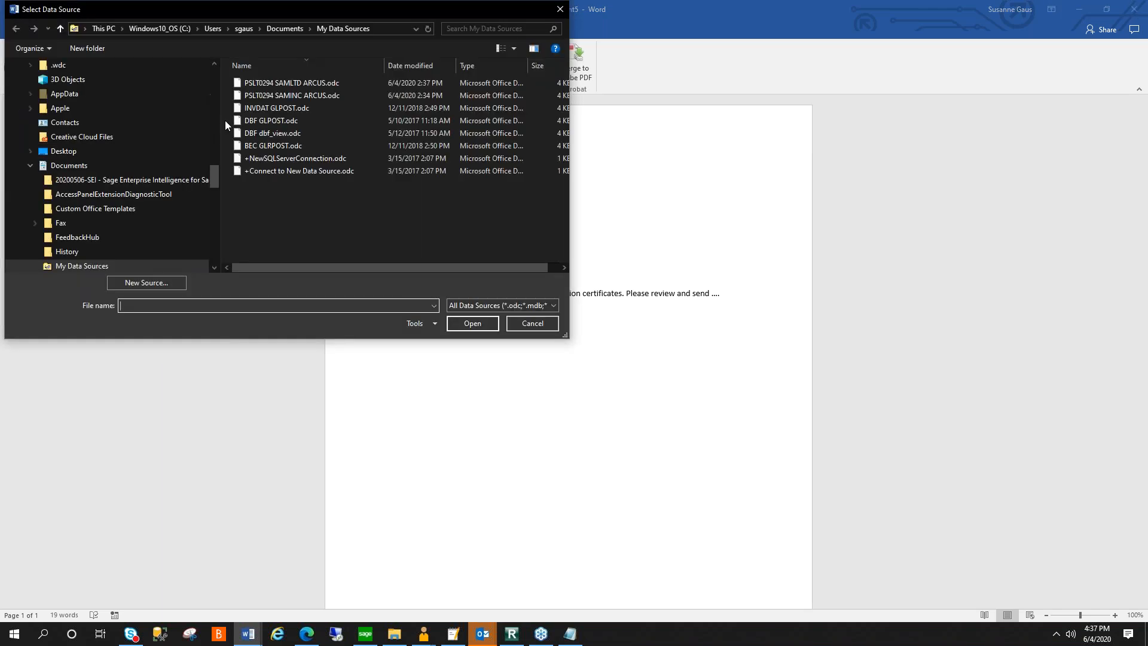
left_click_drag(289, 9, 474, 44)
left_click(341, 318)
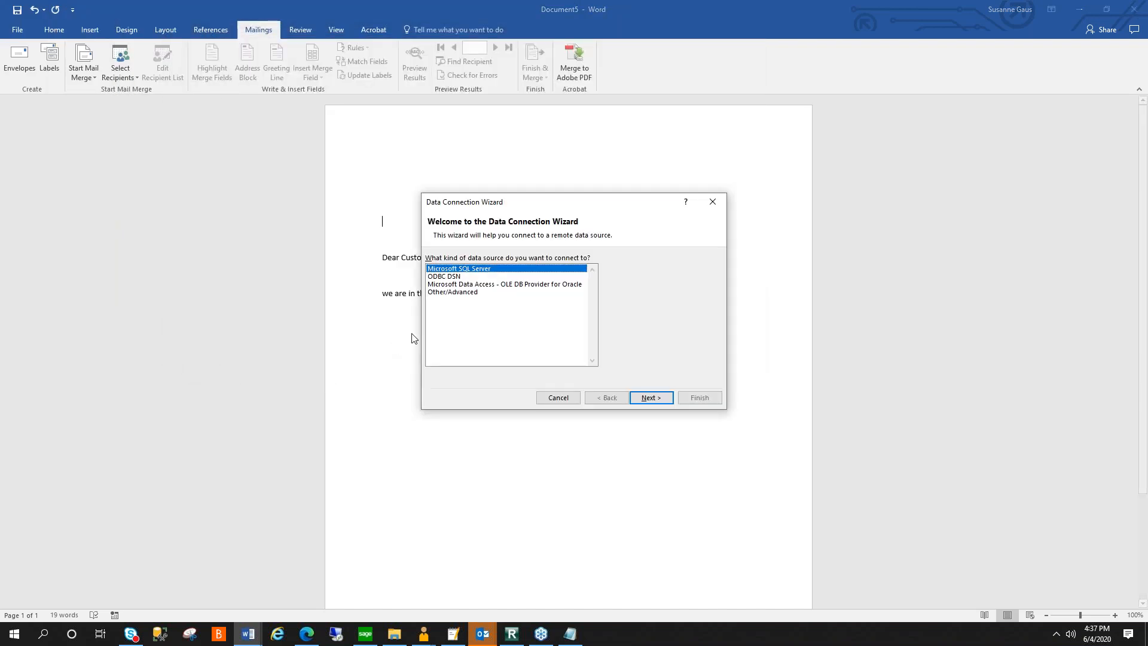
left_click(654, 399)
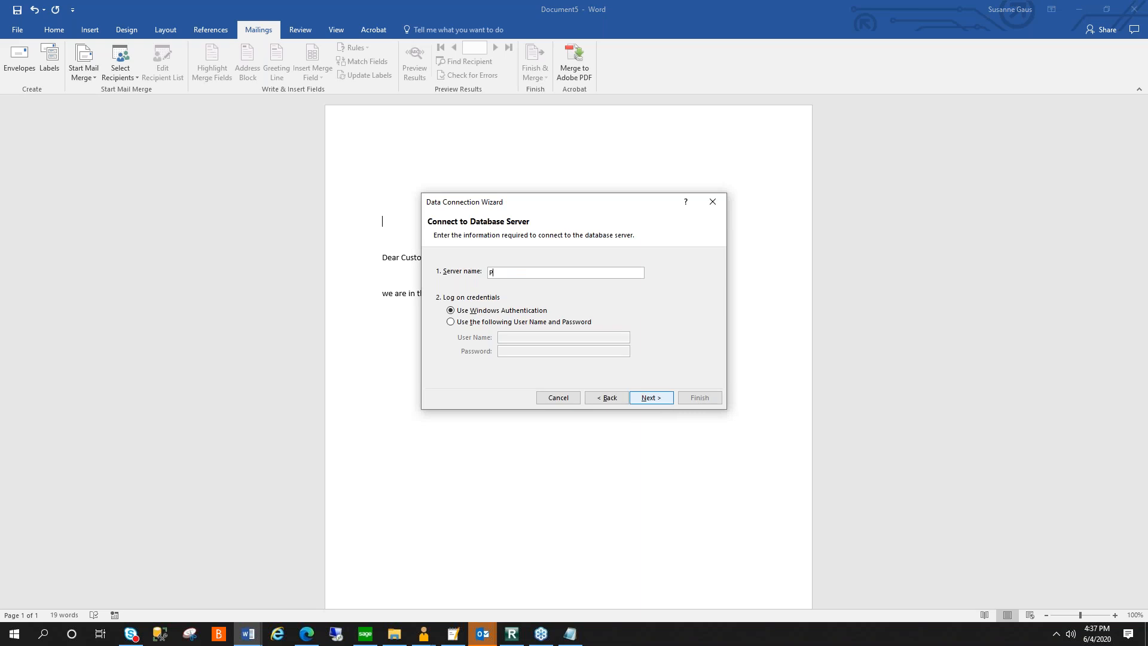
- Log on to the database server PSLT0294 with the user name sa and the account password
type("PSLT029")
left_click(509, 324)
key("Tab")
type("sa")
left_click(654, 400)
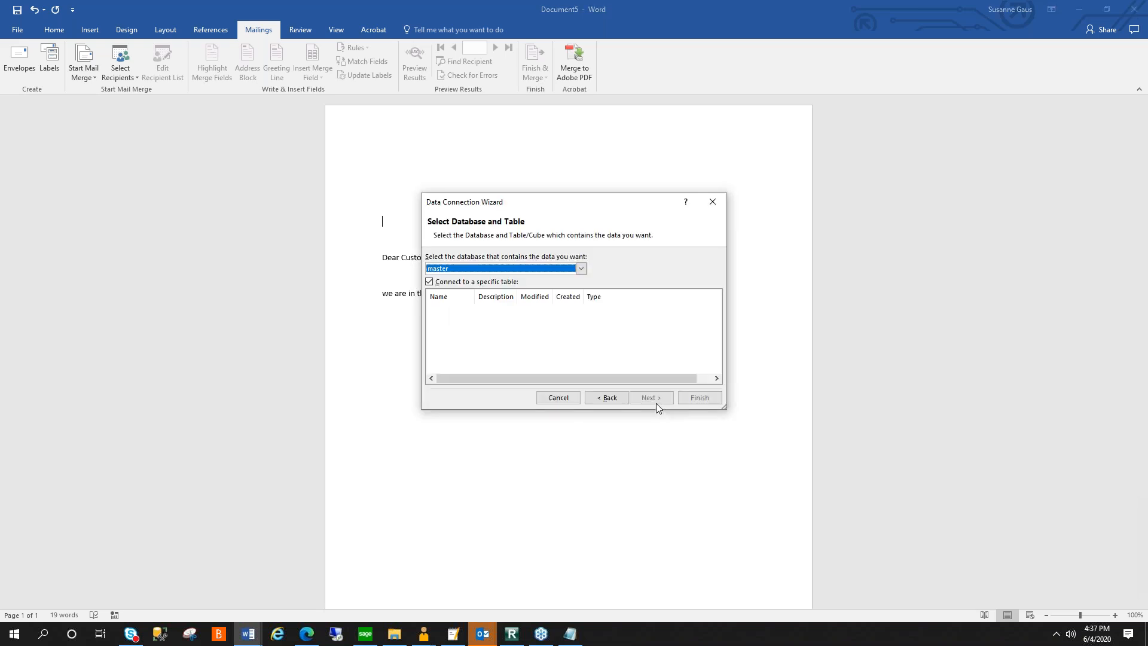
- Select SAMINC as the database that holds the recipient data
left_click(581, 268)
scroll(581, 296, "down", 3)
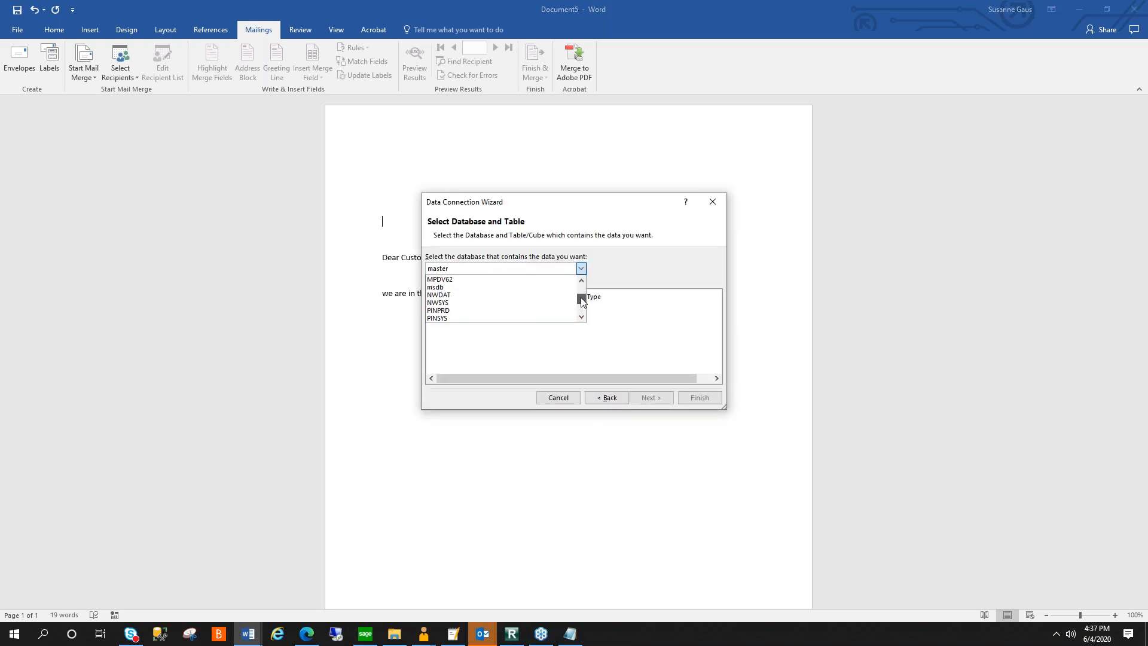
scroll(580, 299, "down", 3)
left_click_drag(577, 297, 577, 299)
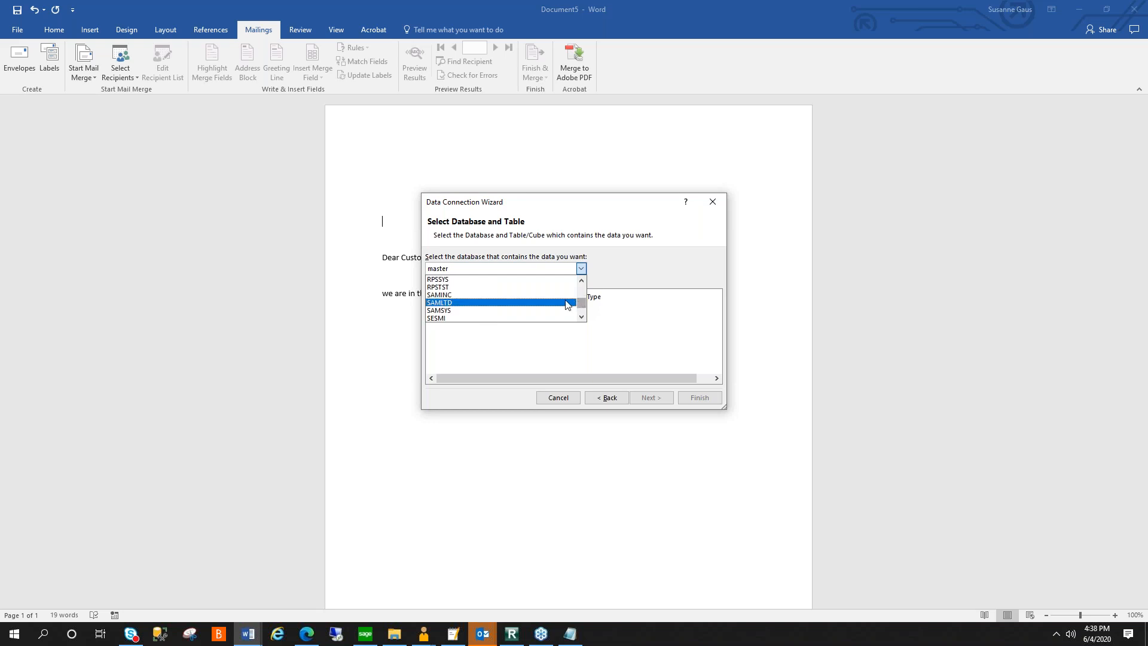
left_click(457, 295)
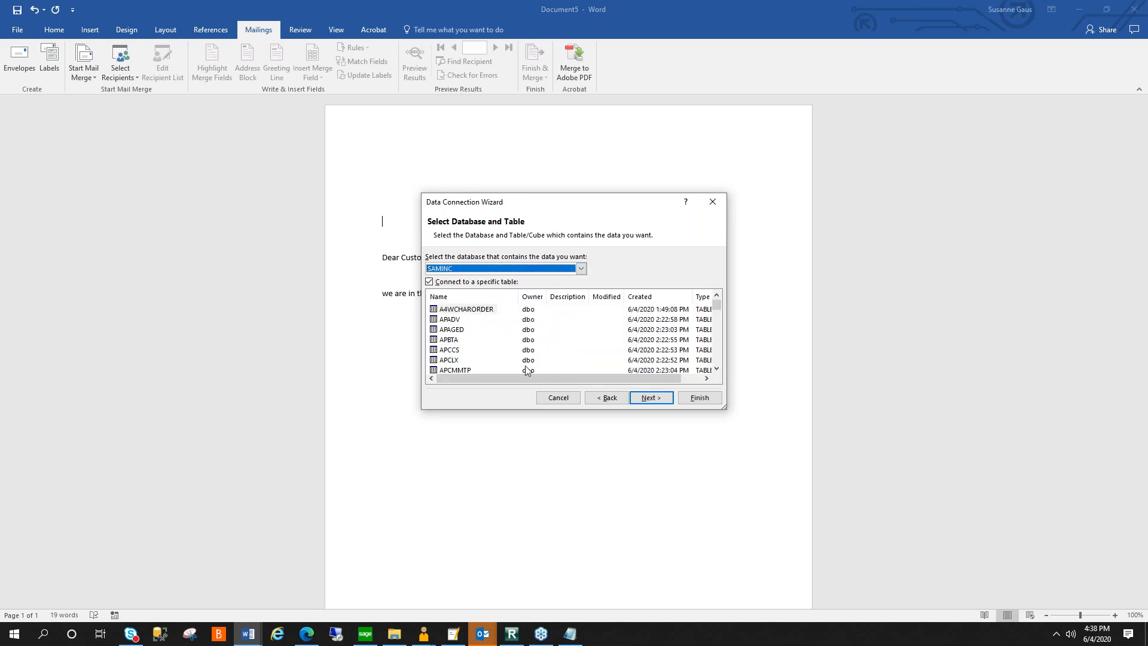
- Select the ARCUS table as the recipient source and save the connection as PSLT0294 SAMINC ARCUS.odc, replacing the existing file
left_click_drag(717, 306, 715, 315)
left_click(449, 319)
left_click(651, 397)
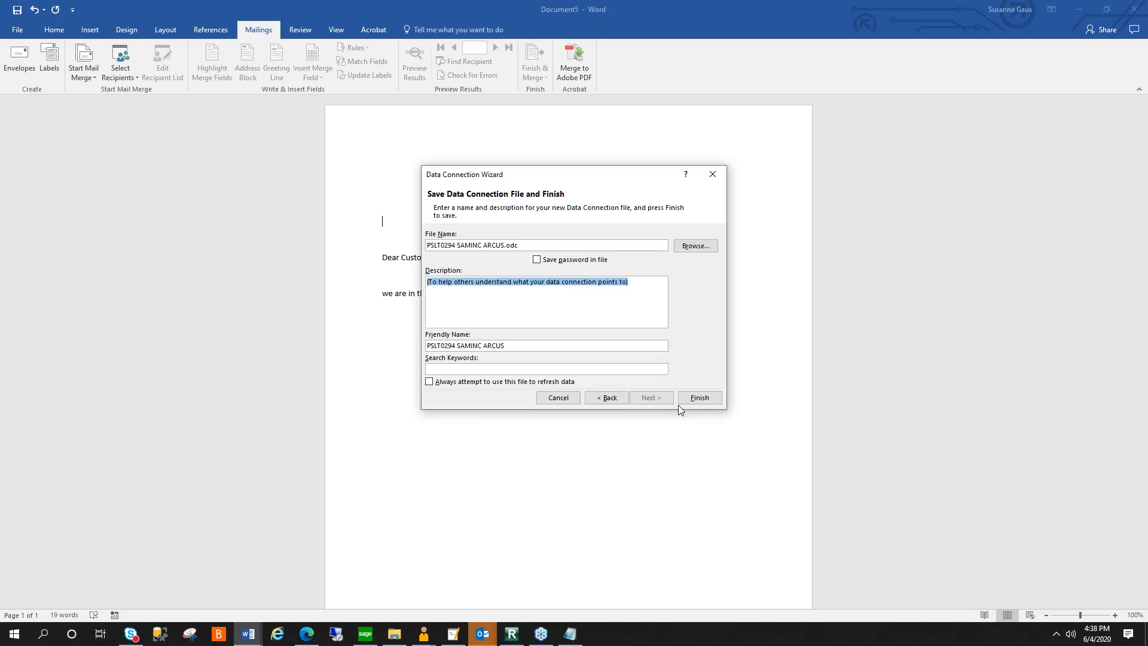
left_click(699, 398)
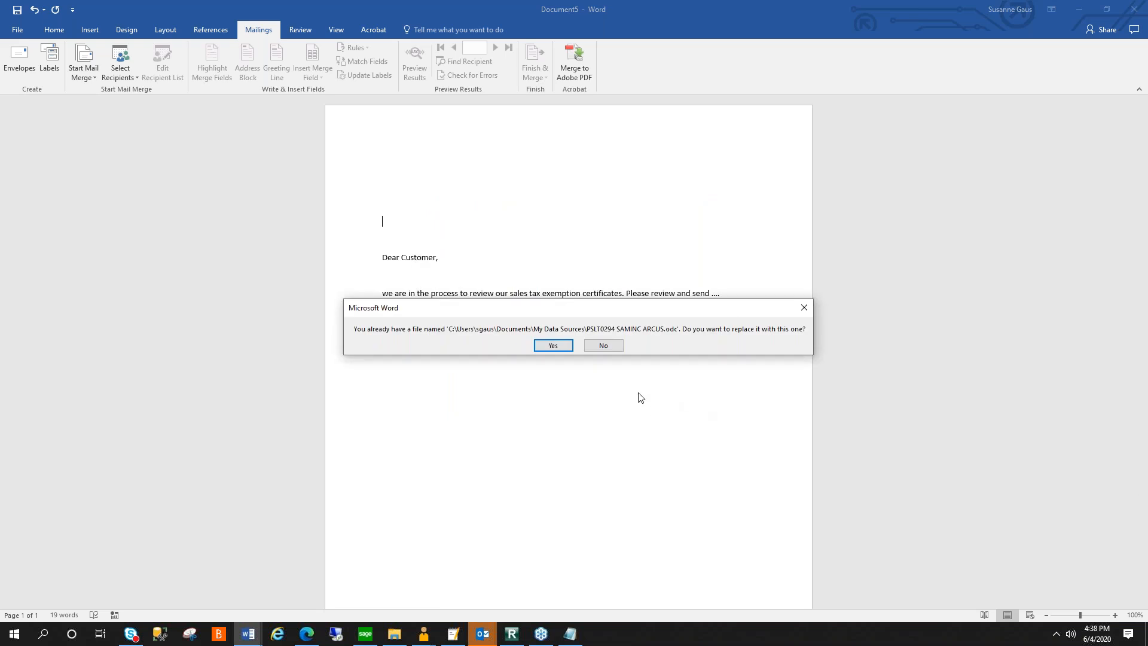
left_click(553, 346)
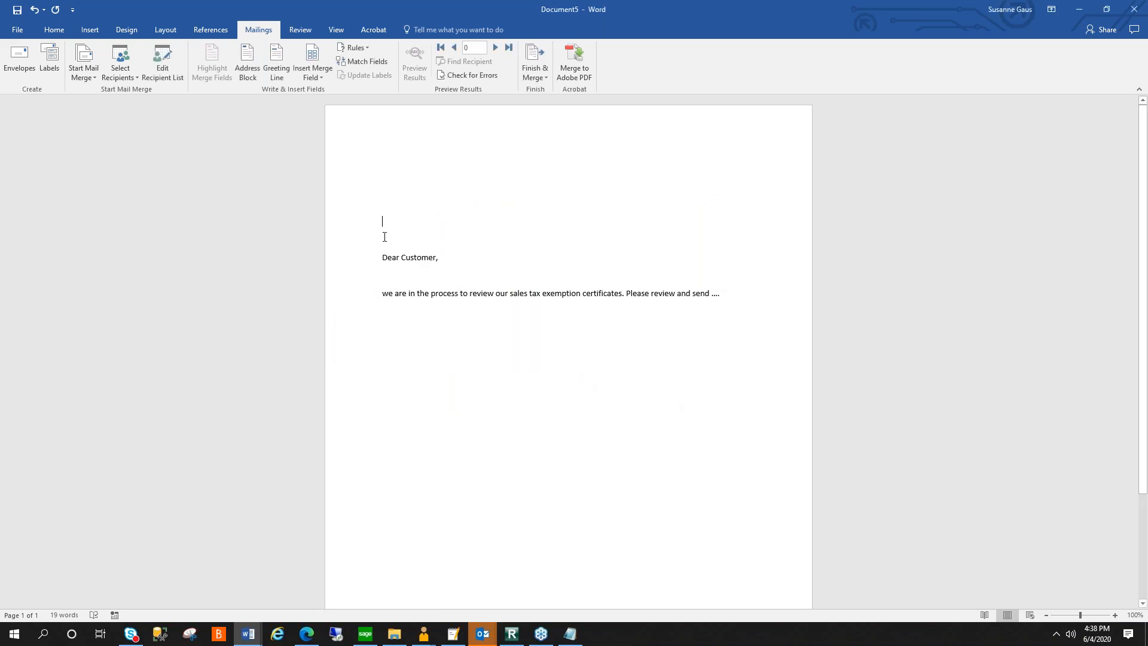
- Replace the word "Customer" in the letter's greeting with the NAMECTAC merge field
left_click(323, 75)
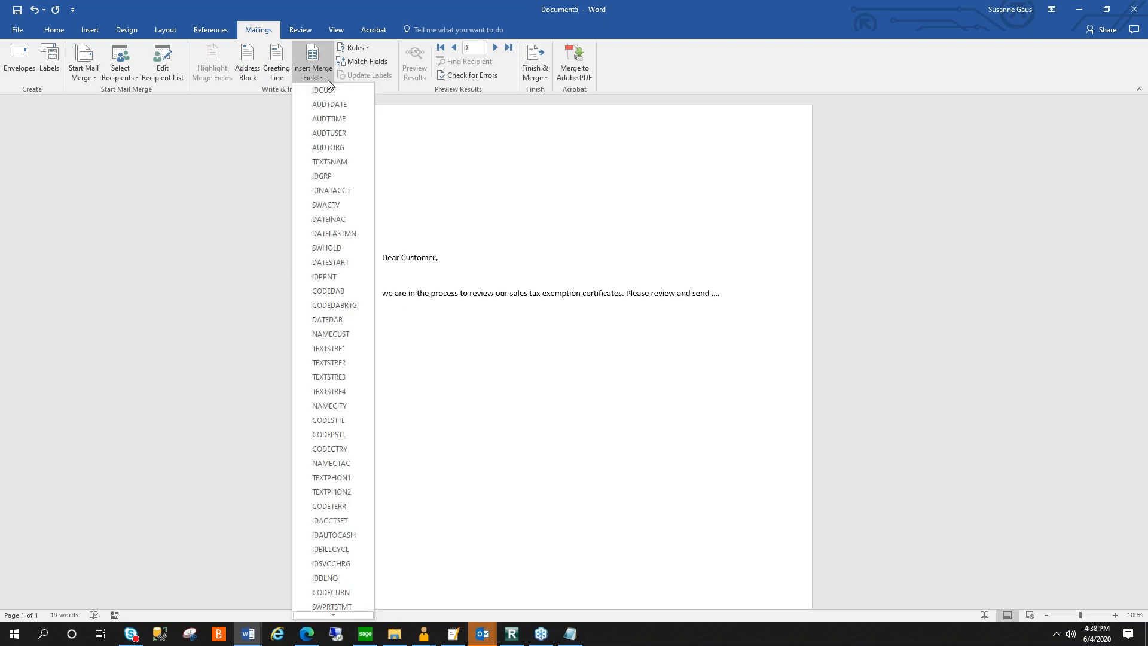
left_click(401, 141)
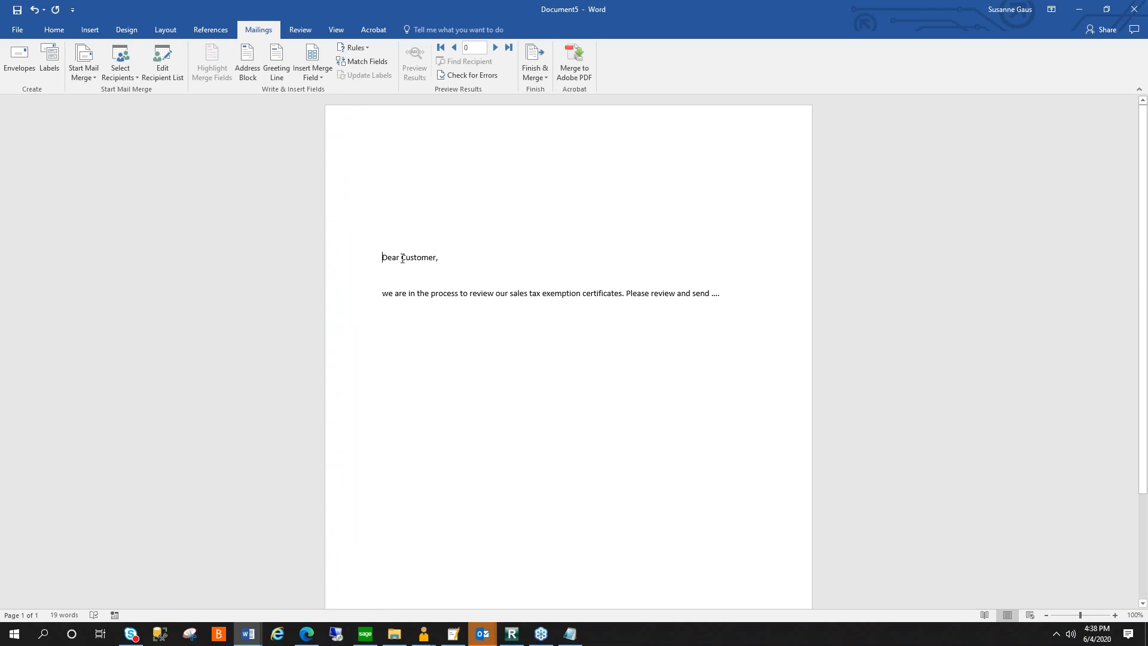
left_click_drag(414, 258, 433, 258)
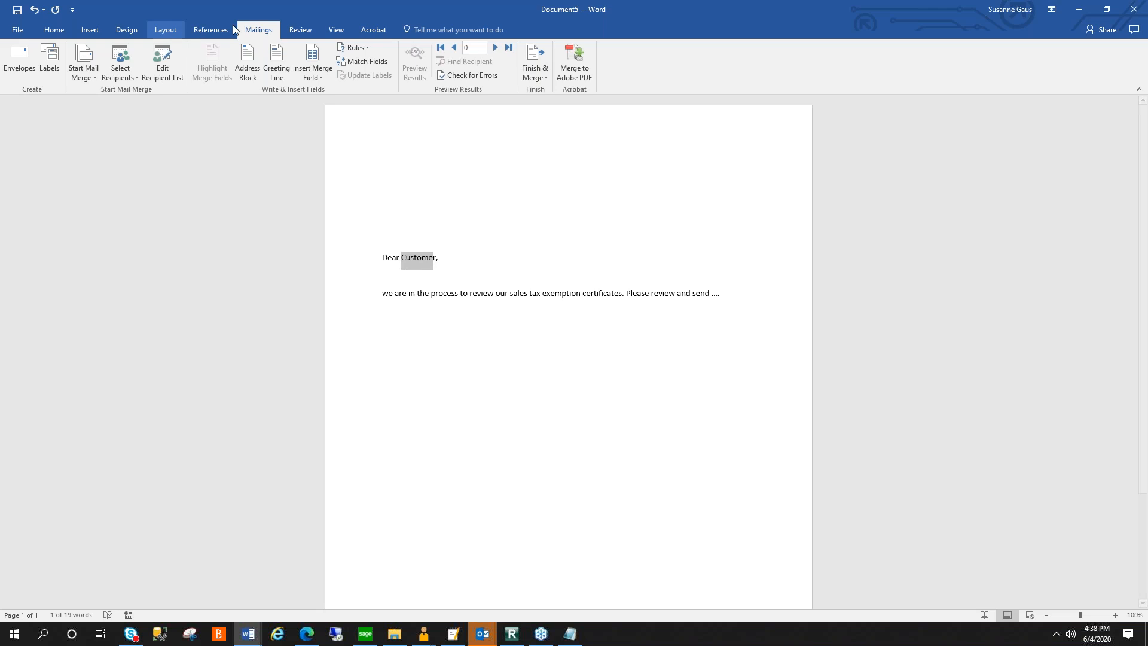
left_click(312, 55)
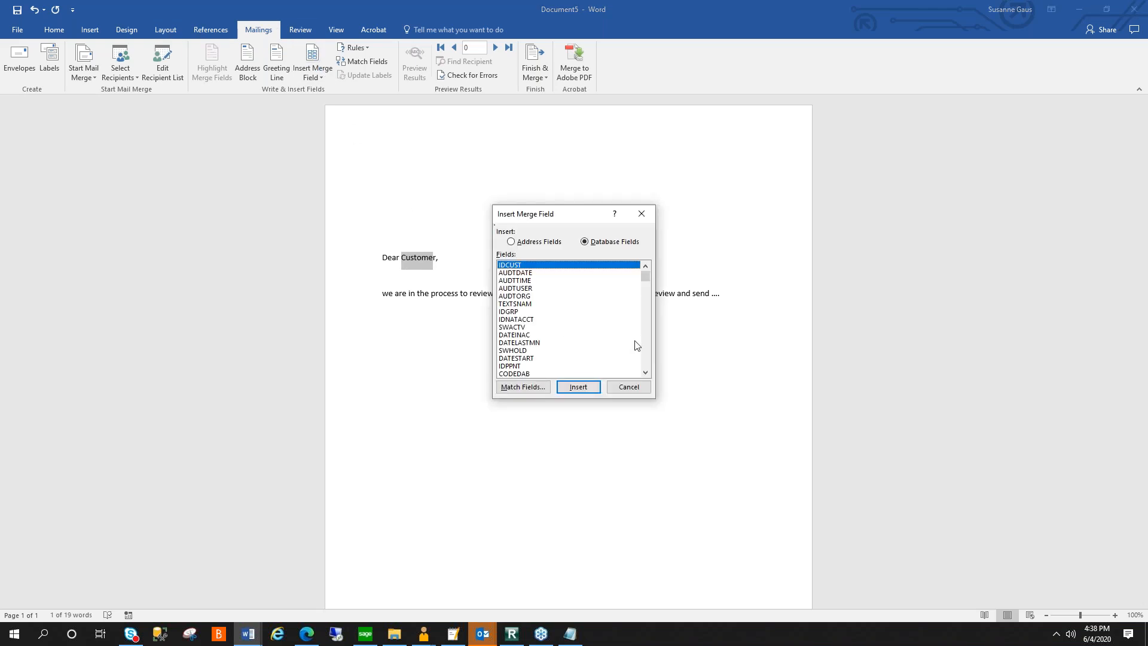
left_click(647, 354)
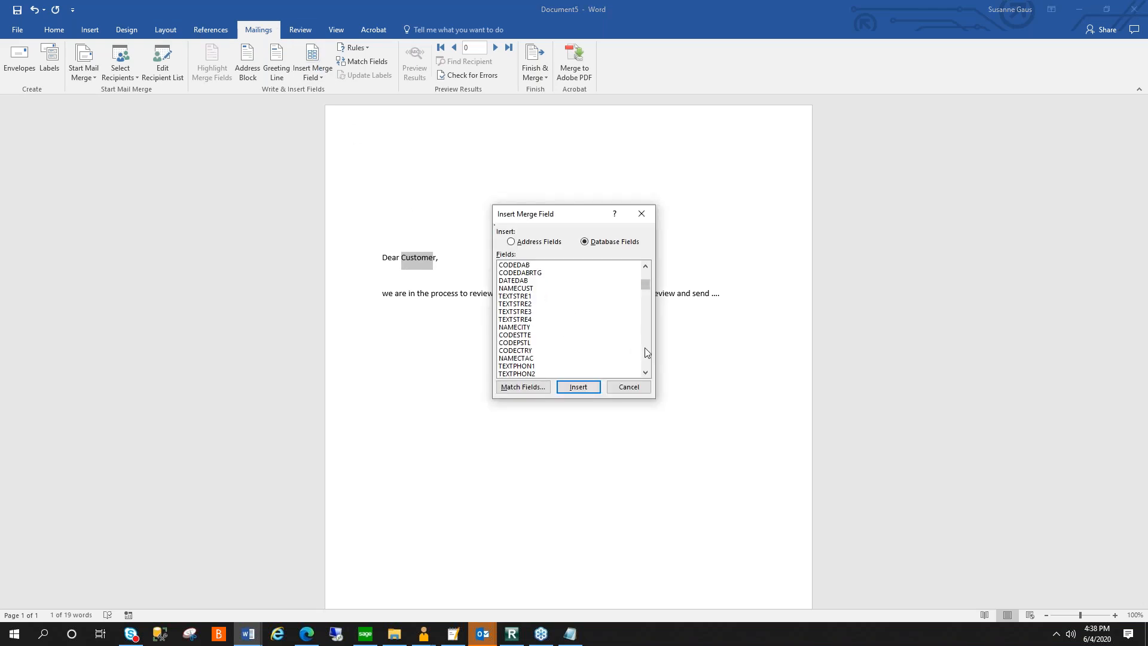
scroll(647, 353, "down", 1)
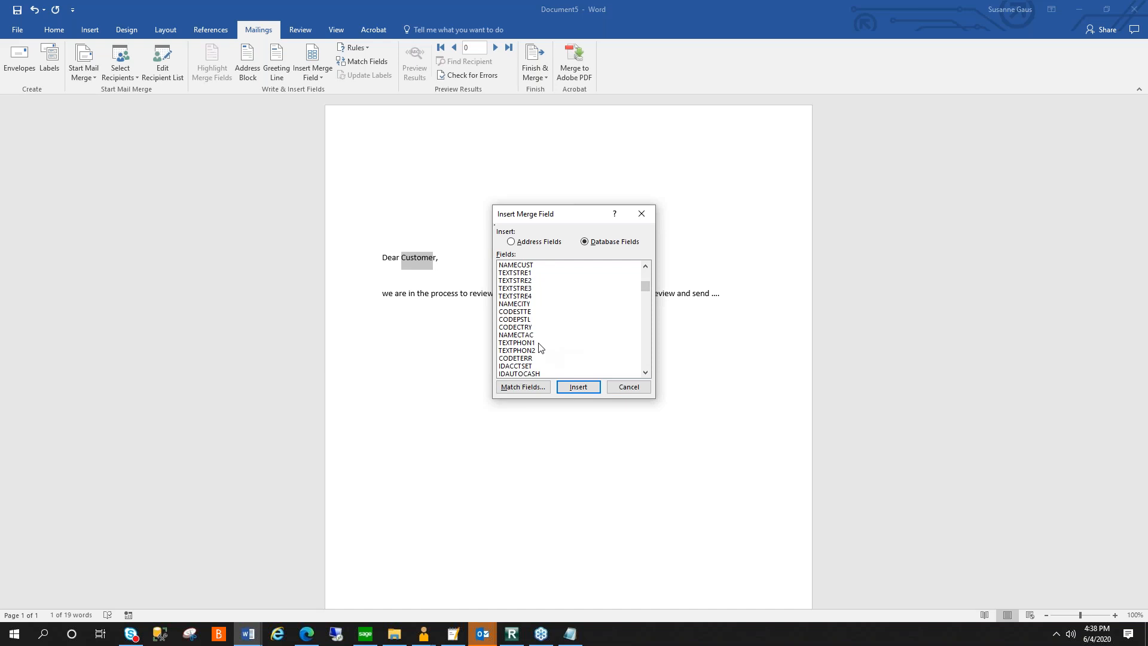
double_click(524, 335)
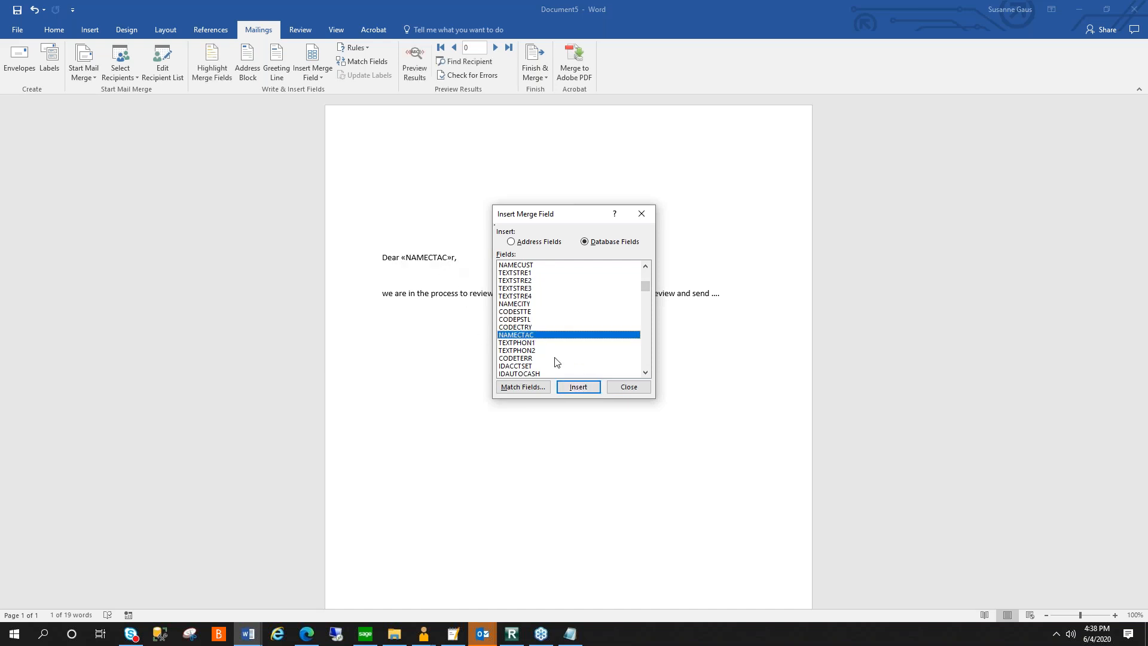
left_click(627, 391)
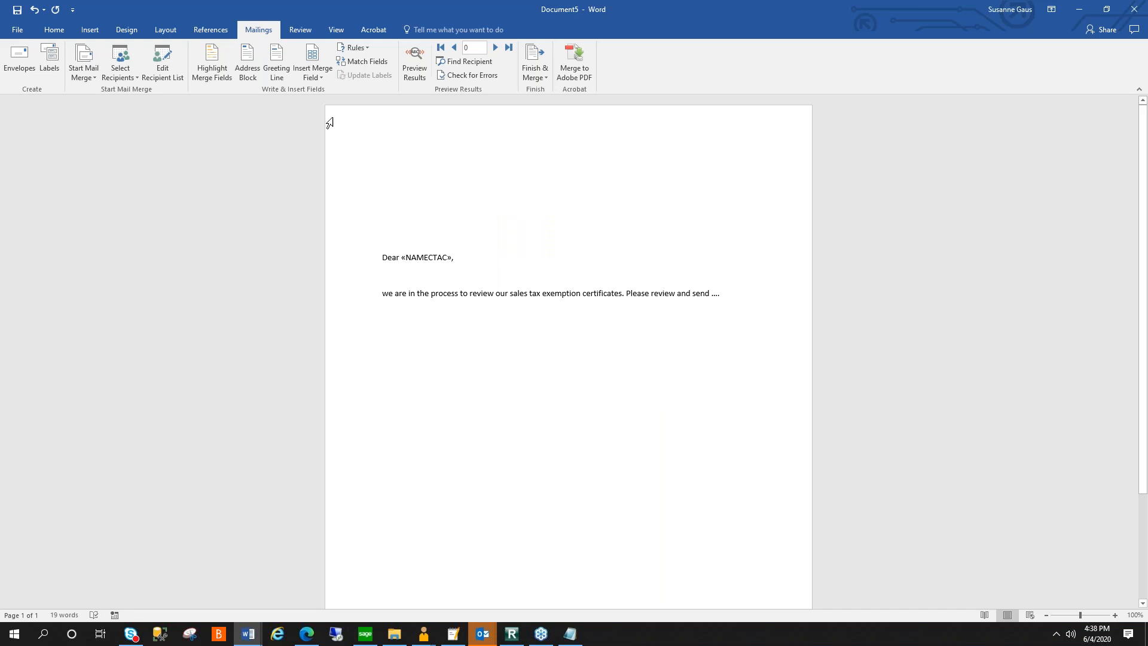
- Insert the NAMECUST and TEXTSTRE1 merge fields on separate lines above the greeting
left_click(312, 72)
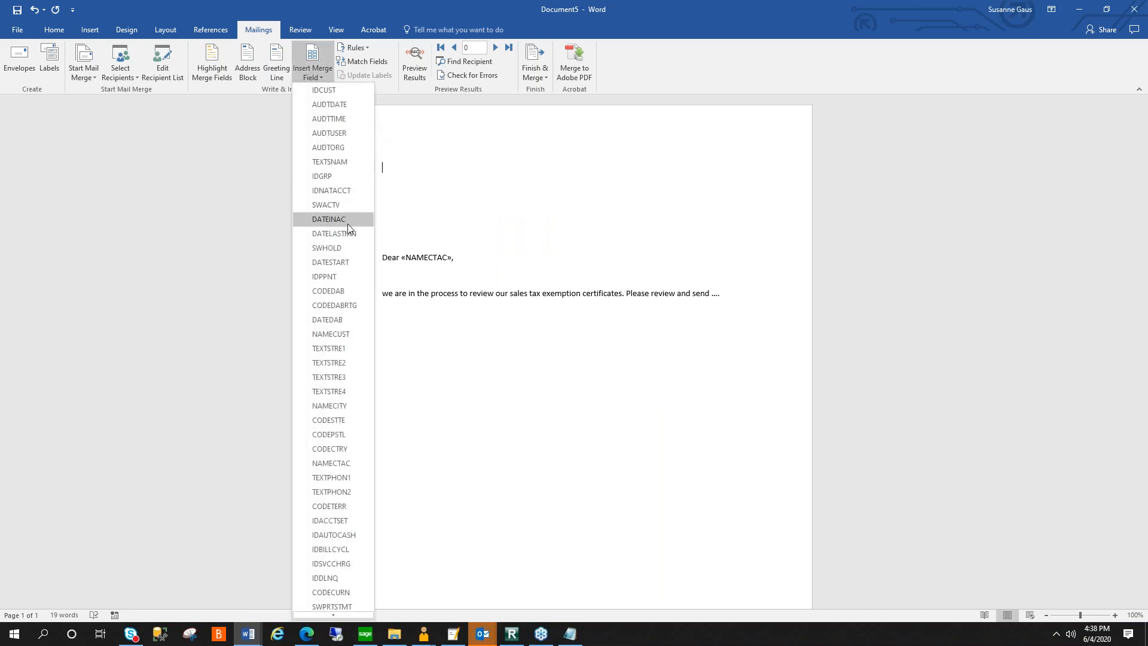
left_click(350, 334)
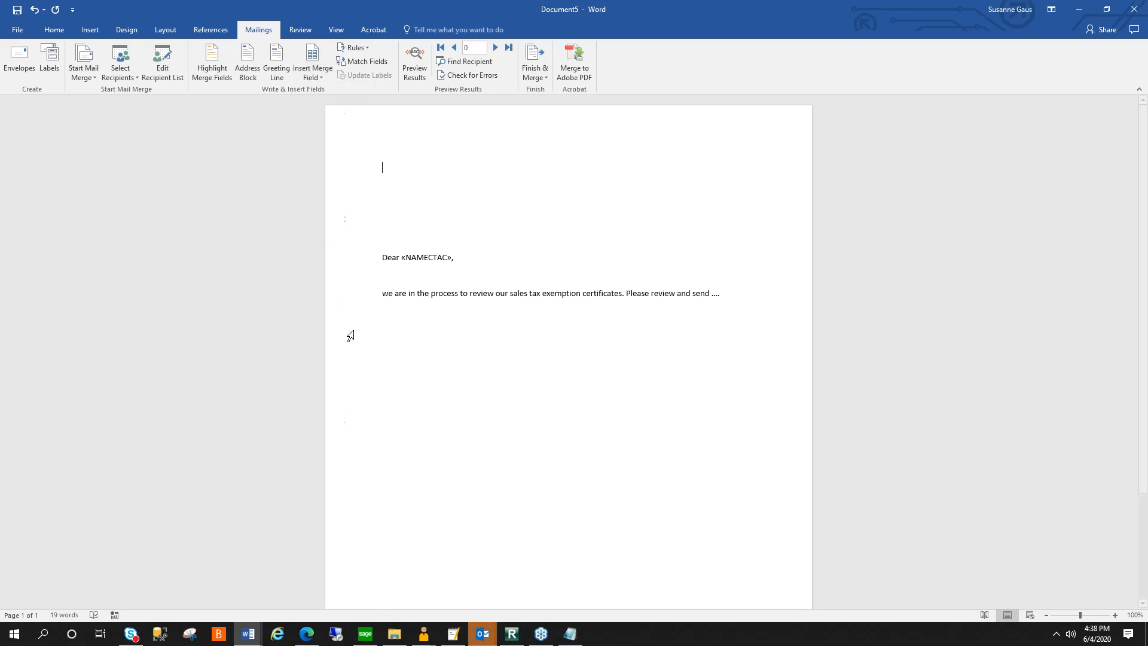
key("Return")
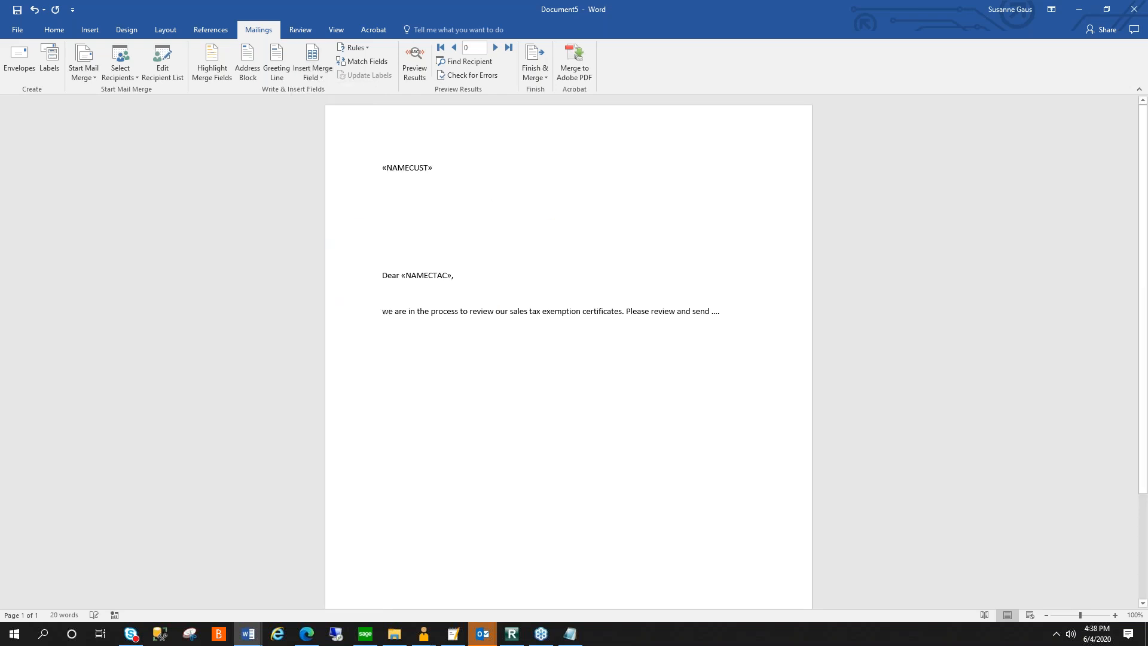
left_click(306, 75)
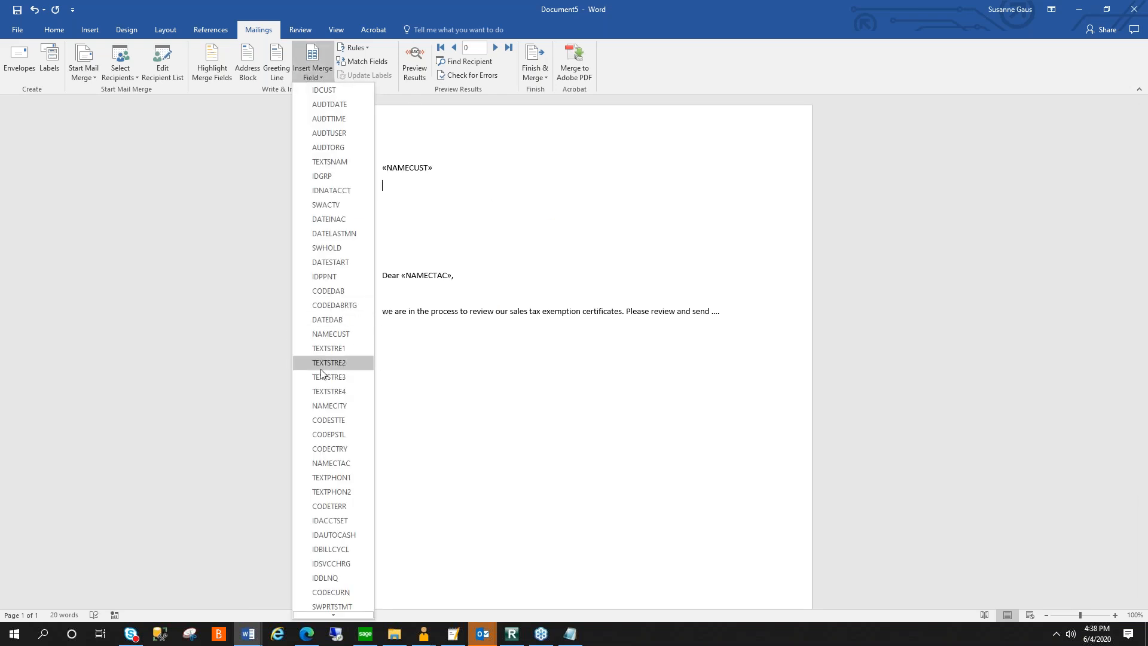
left_click(333, 352)
key("Return")
- Insert the NAMECITY, CODESTTE and CODEPSTL merge fields on the address block's third line
left_click(312, 54)
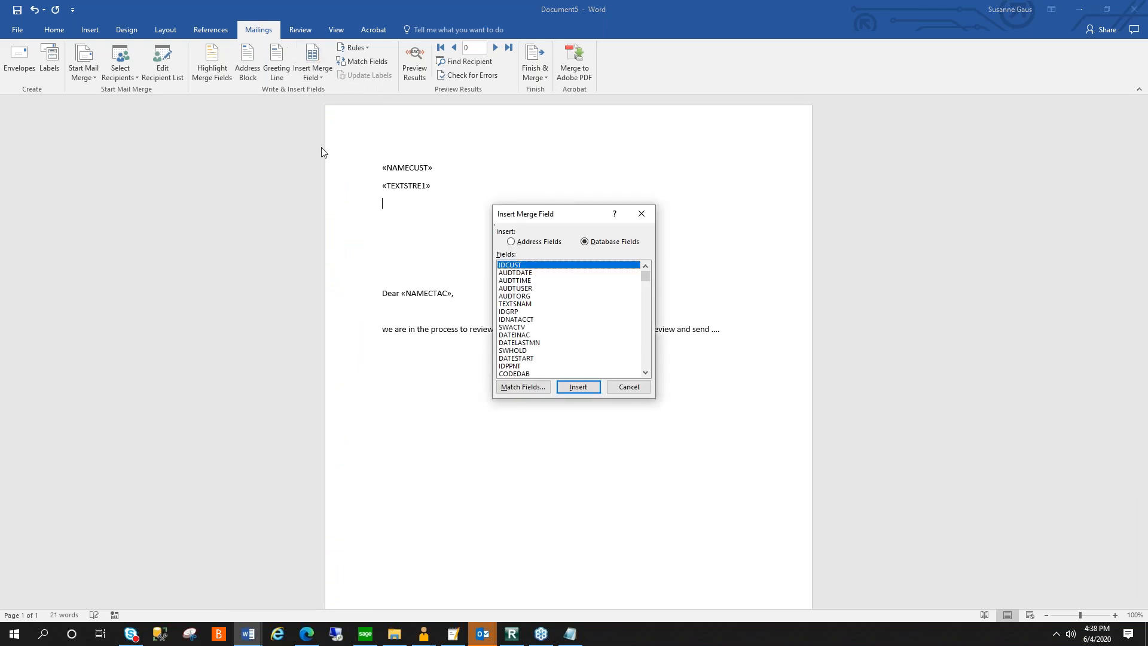
left_click(648, 351)
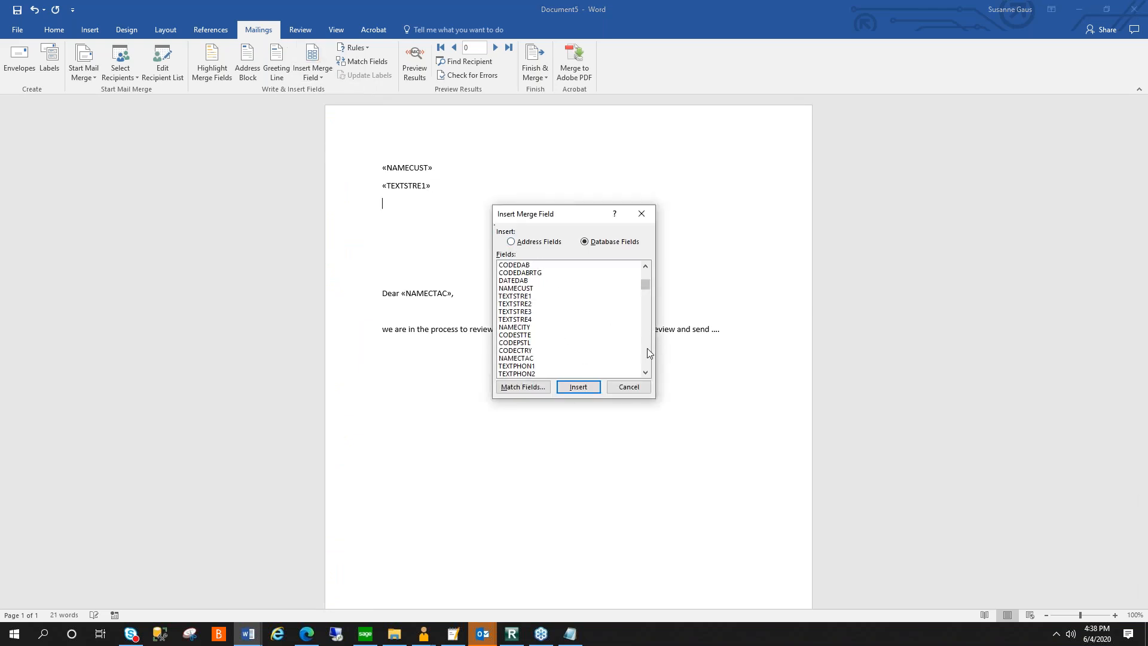
left_click(529, 330)
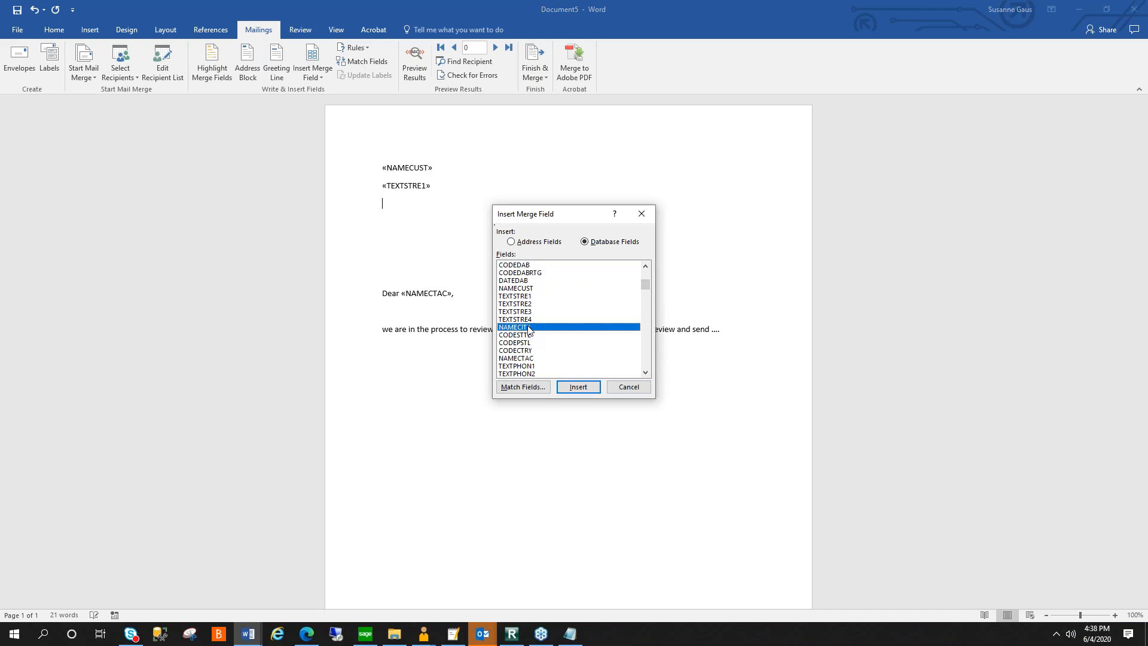
left_click(577, 387)
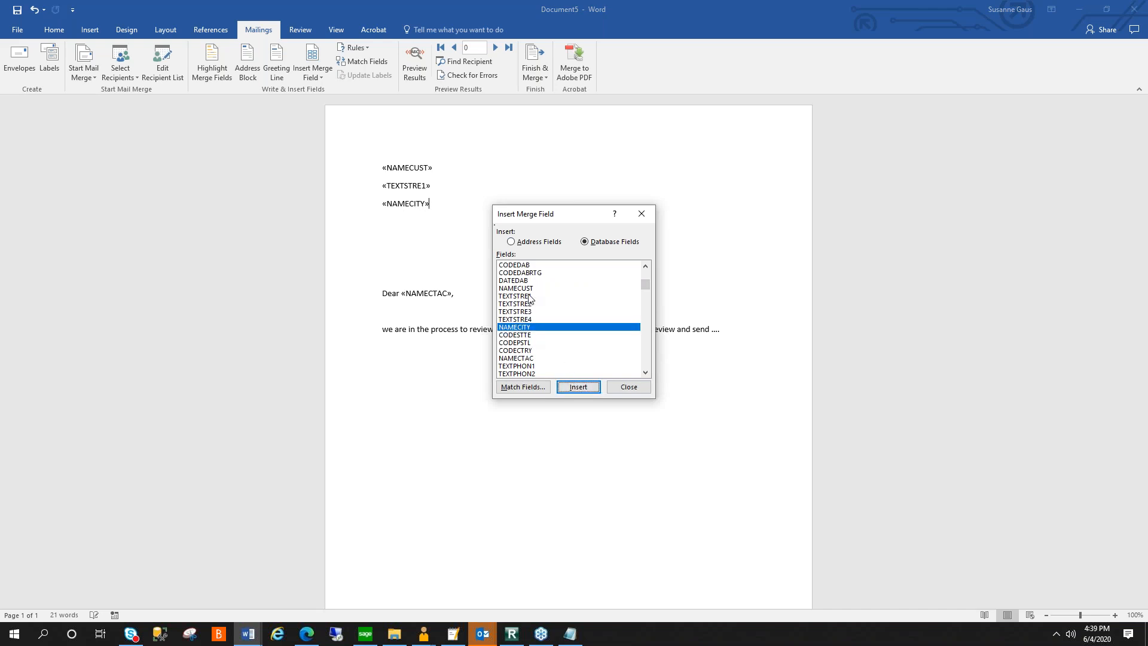
key("Return")
left_click(527, 337)
double_click(526, 336)
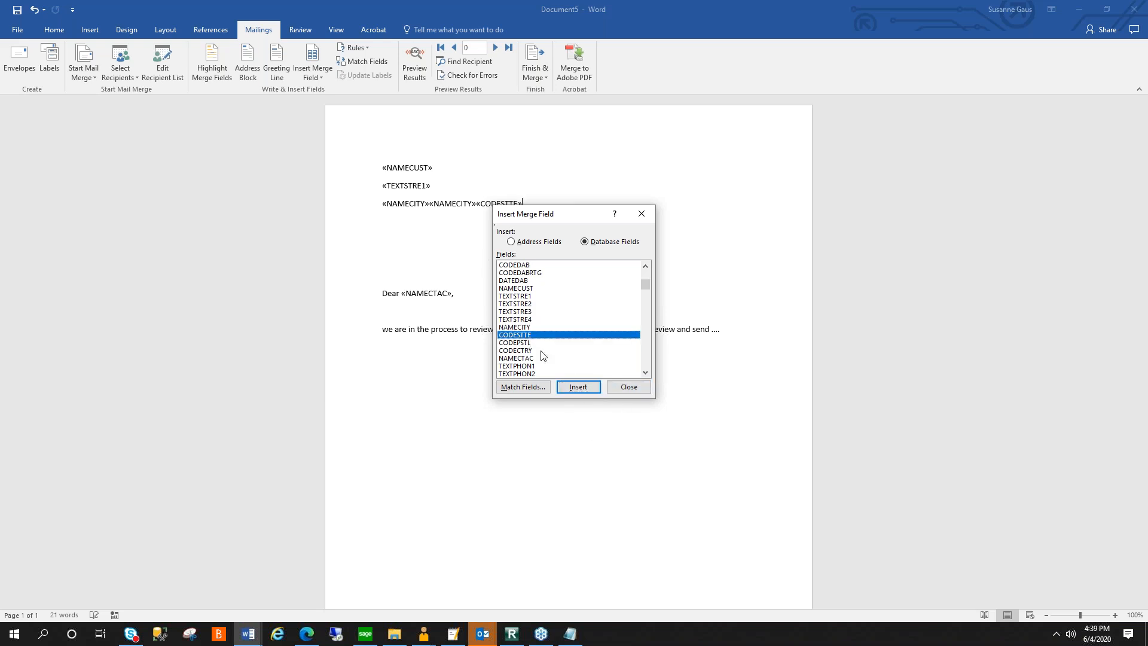
double_click(527, 344)
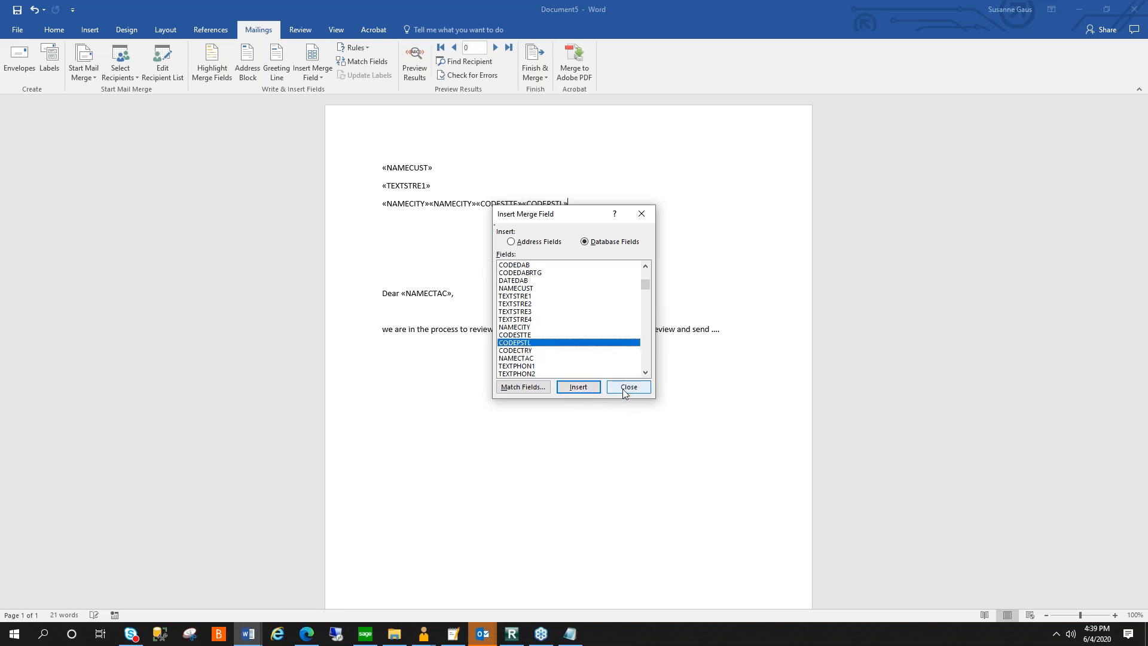
left_click(628, 388)
- Put a space before the CODEPSTL field and replace the duplicate NAMECITY field with a comma
left_click(524, 204)
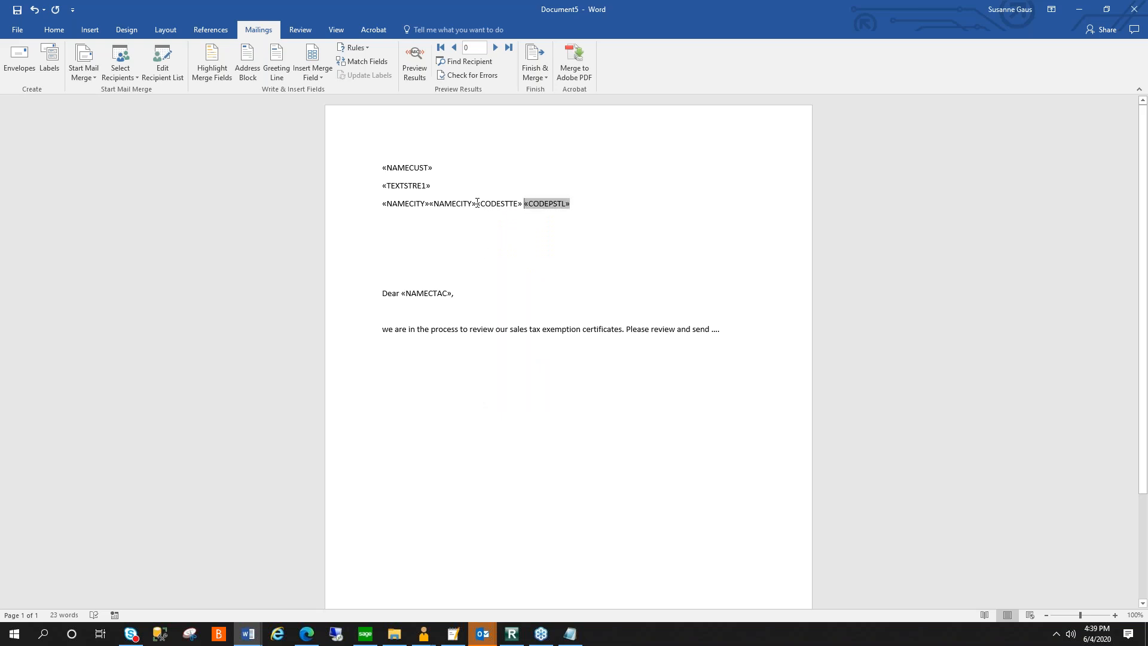
left_click(455, 204)
key("Delete")
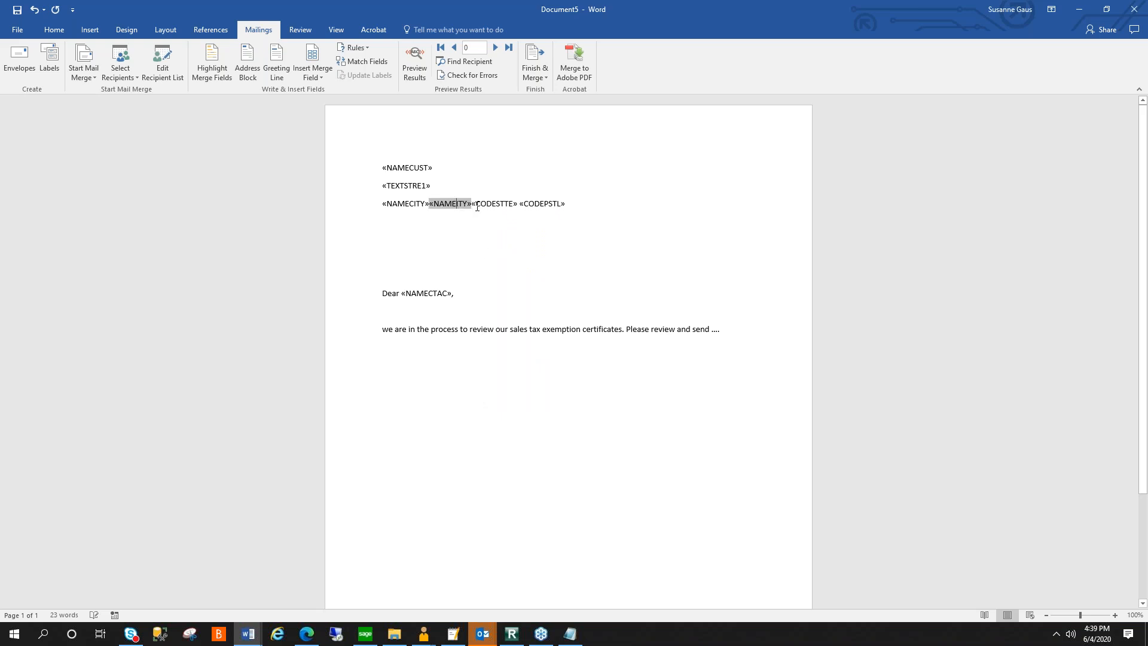
key("Delete")
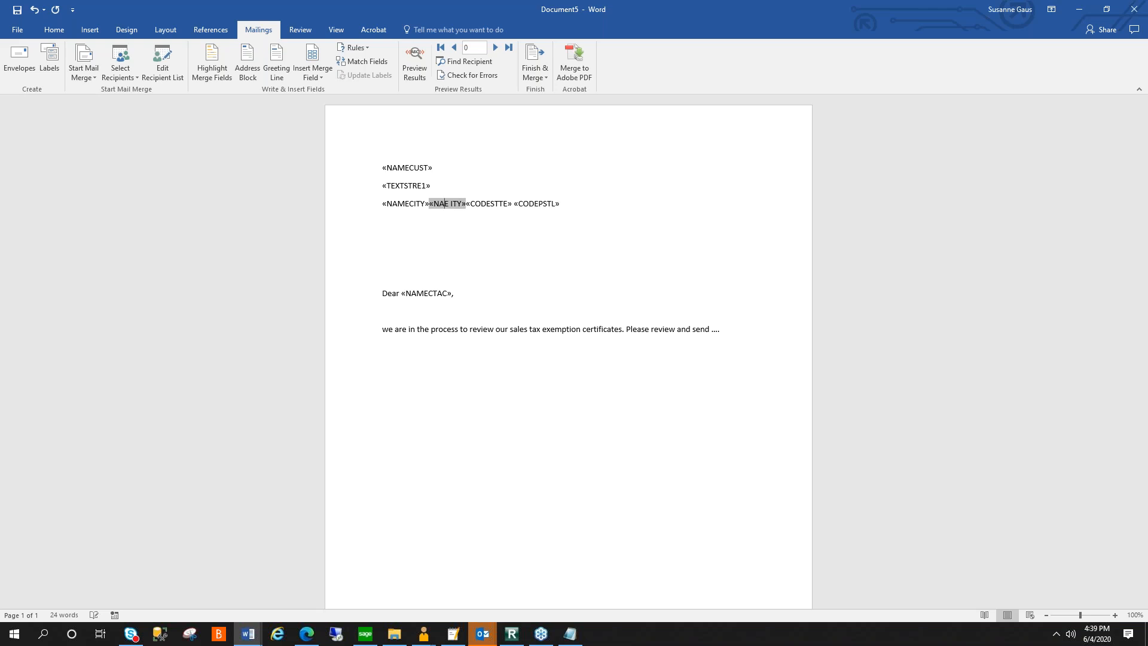
key("BackSpace")
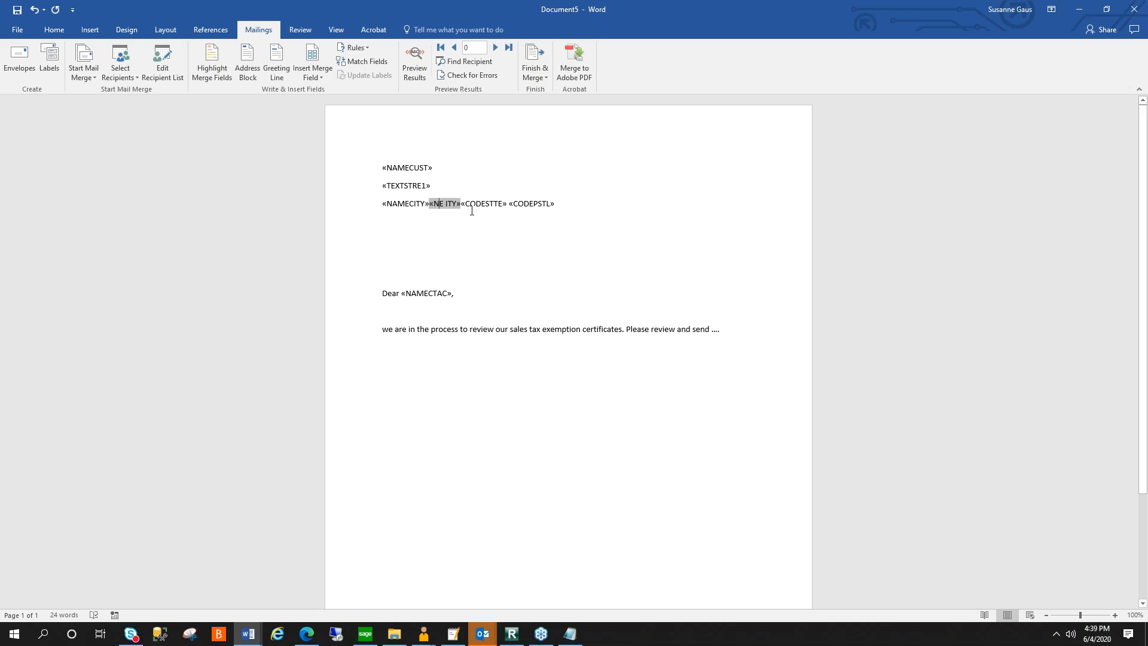
left_click(467, 205)
left_click_drag(458, 204, 434, 204)
key("BackSpace")
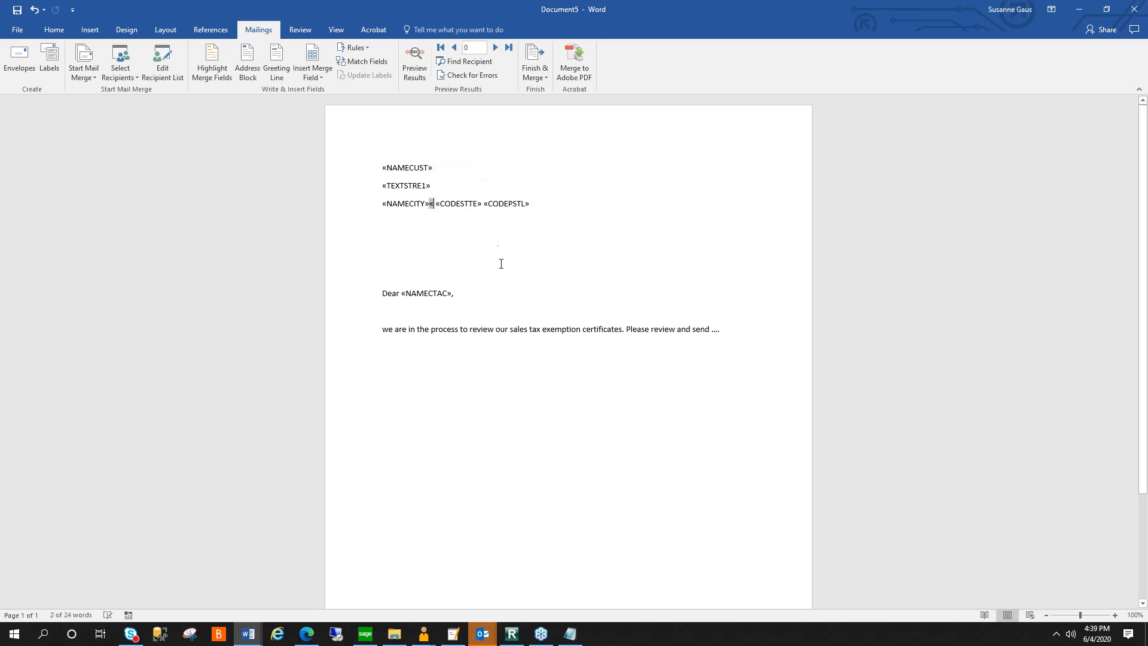
type(",")
- Preview the merge results in the letter and look through the recipient and merge field options
left_click(425, 66)
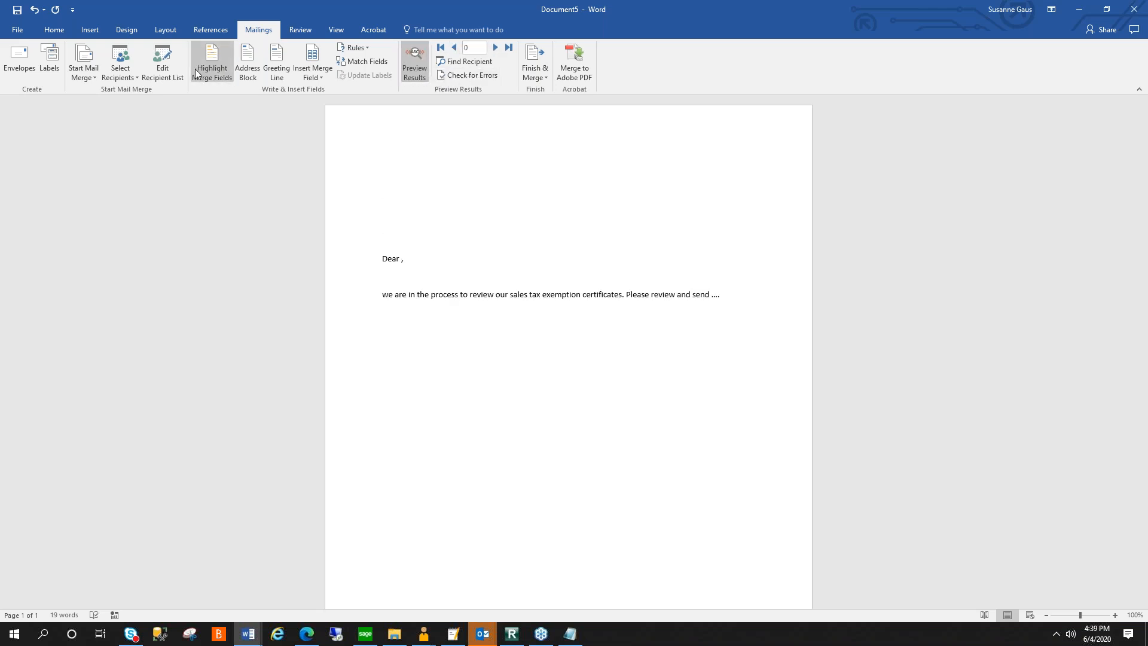
left_click(120, 68)
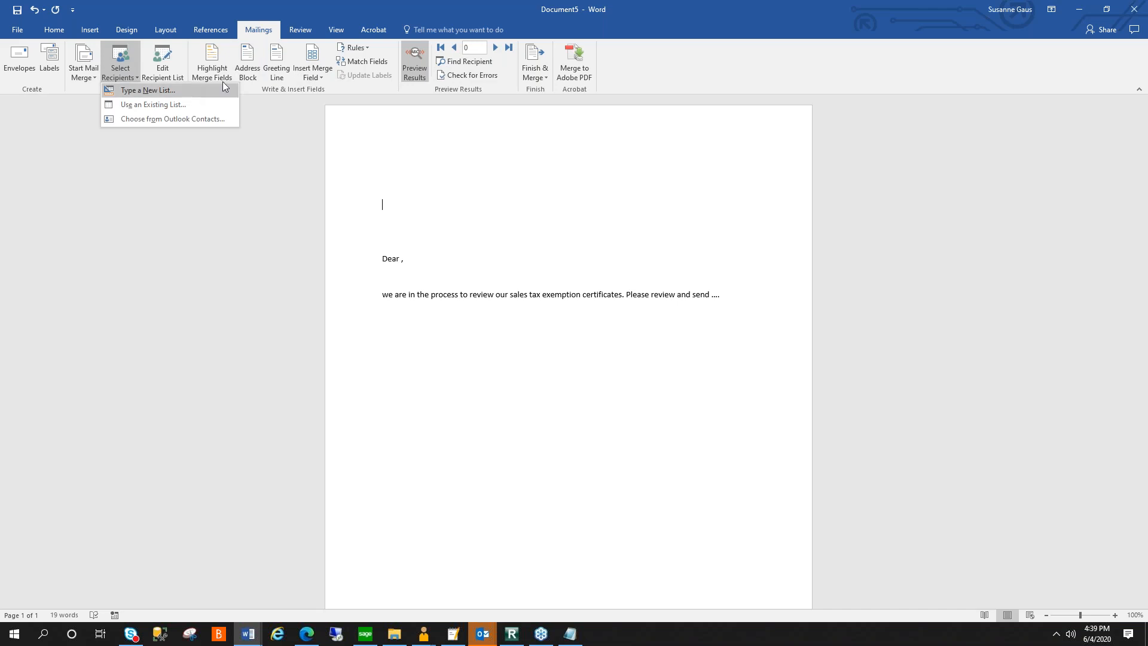
left_click(320, 73)
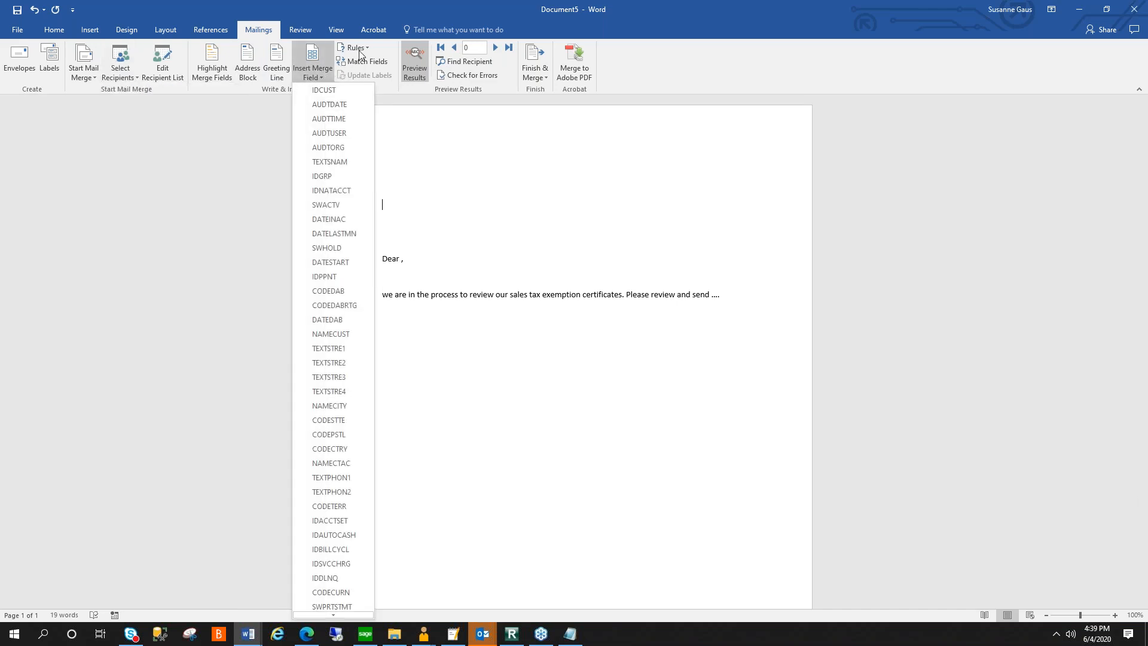
left_click(356, 48)
left_click(323, 64)
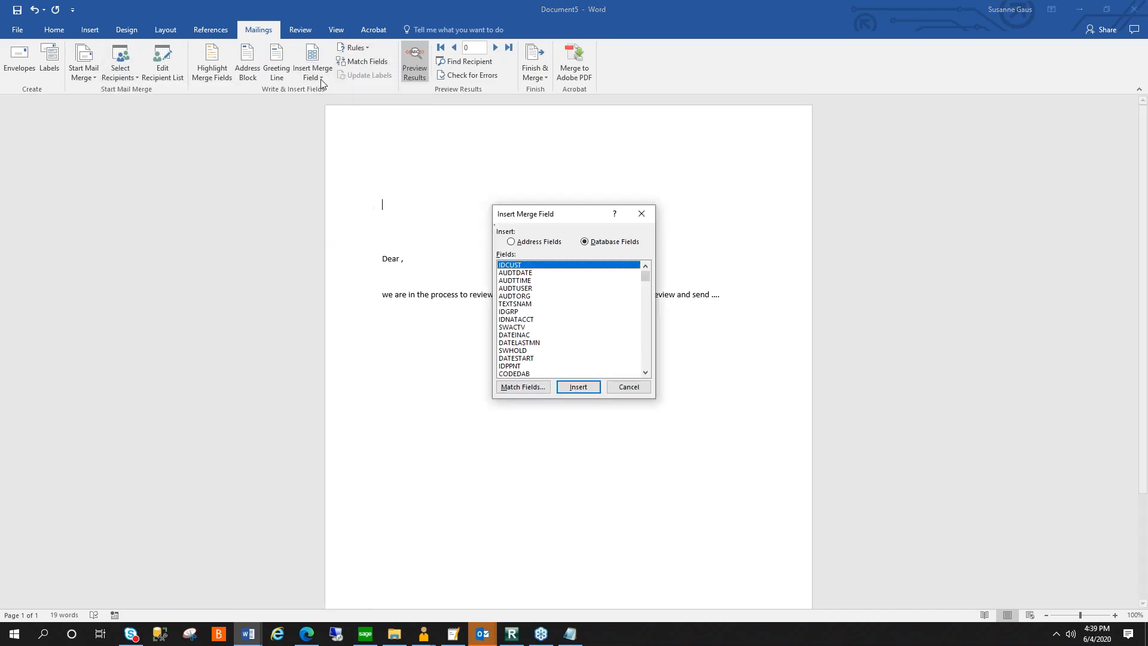
left_click(616, 392)
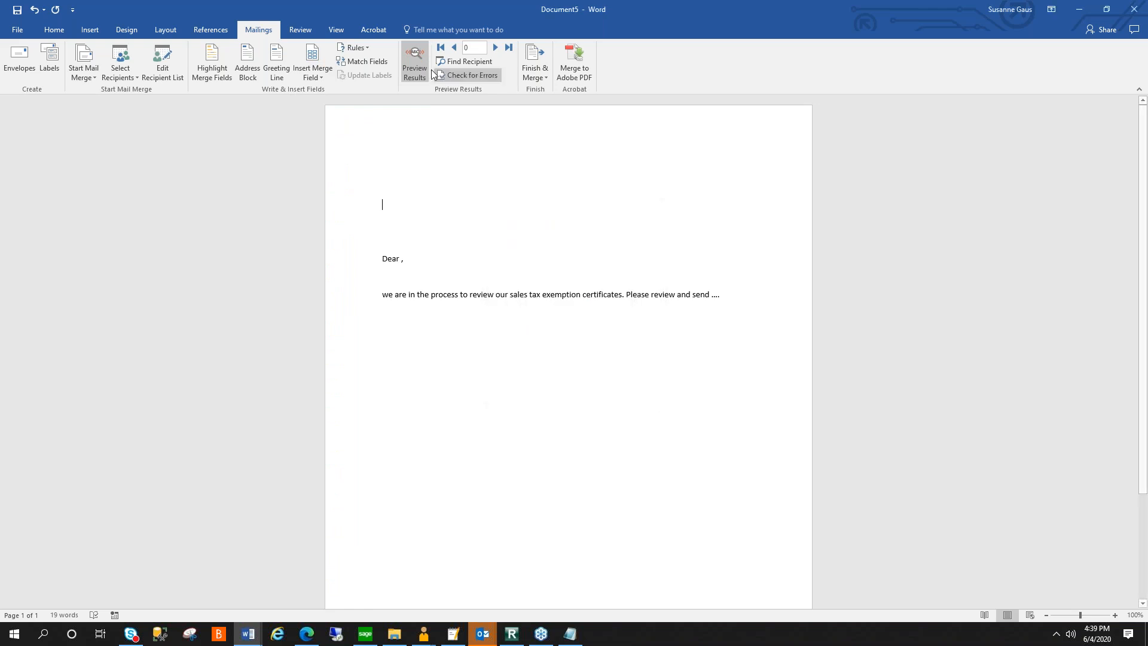
- Check the merge for errors by completing it with a pause to report each error as it occurs
left_click(443, 74)
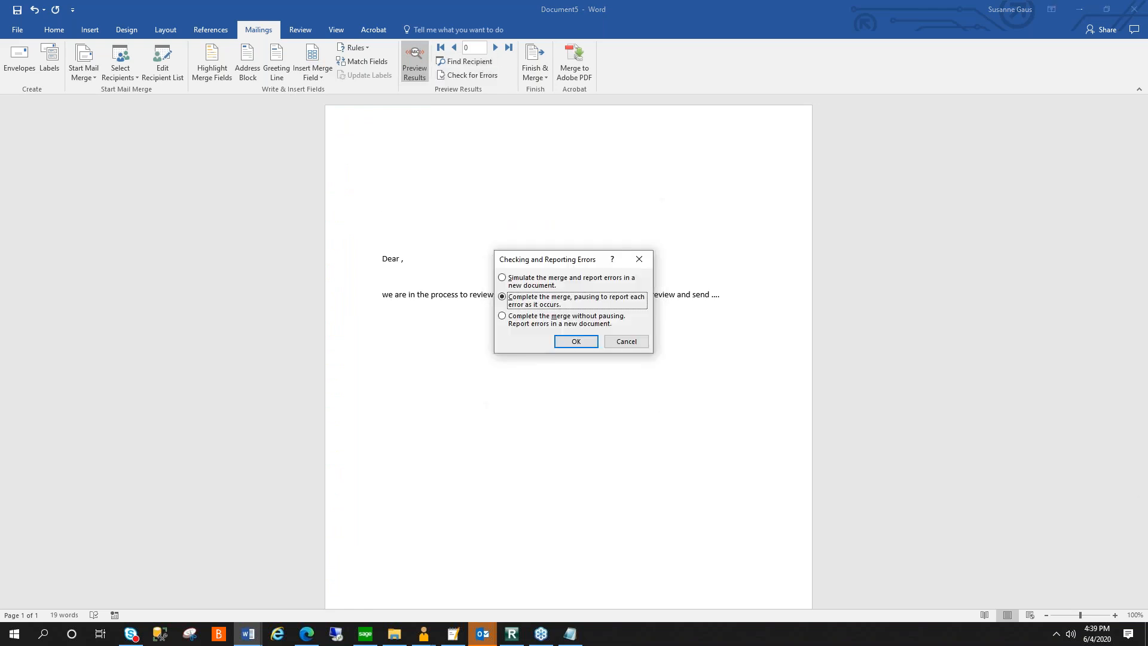
left_click(592, 346)
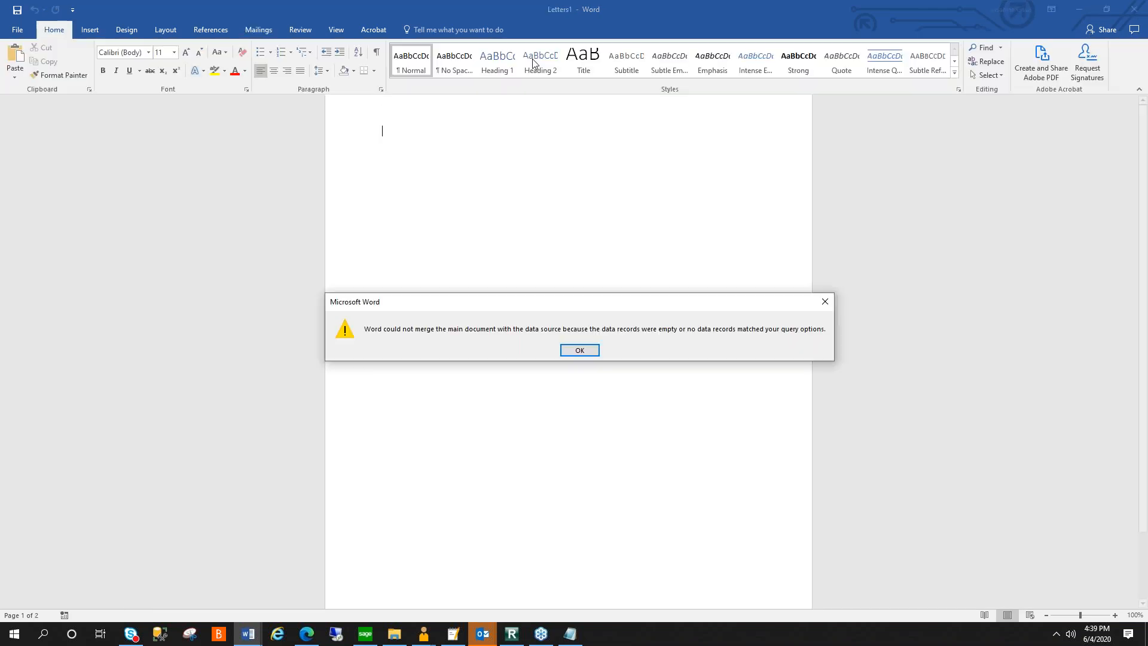
left_click(589, 350)
- Insert the IDCUST merge field above the greeting
left_click(532, 71)
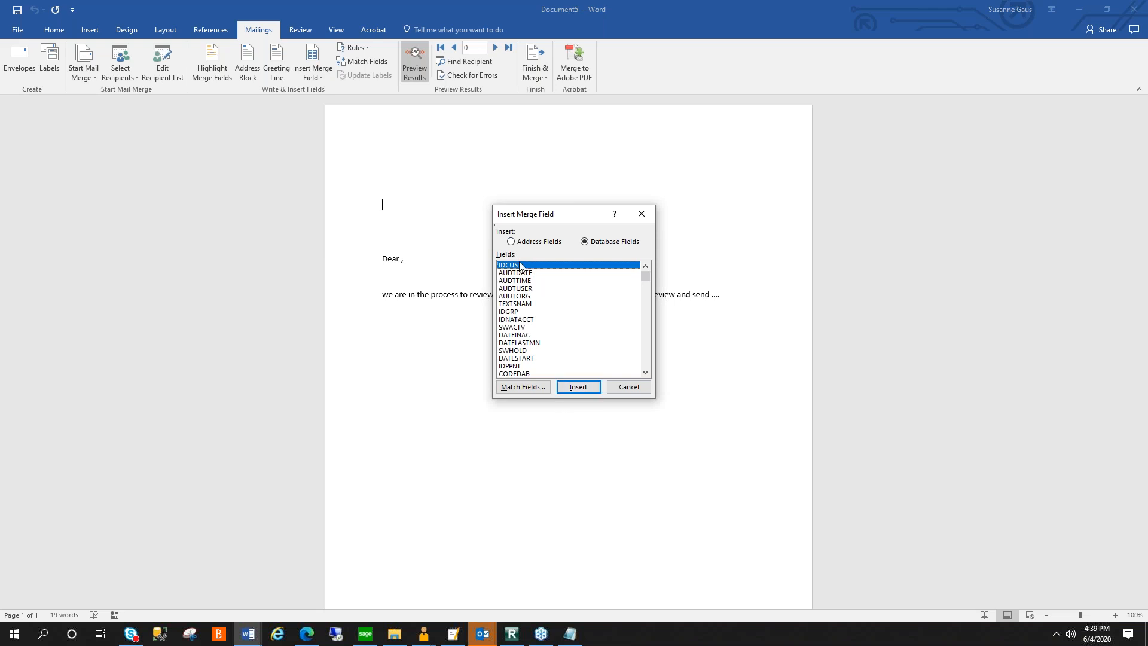
left_click(626, 388)
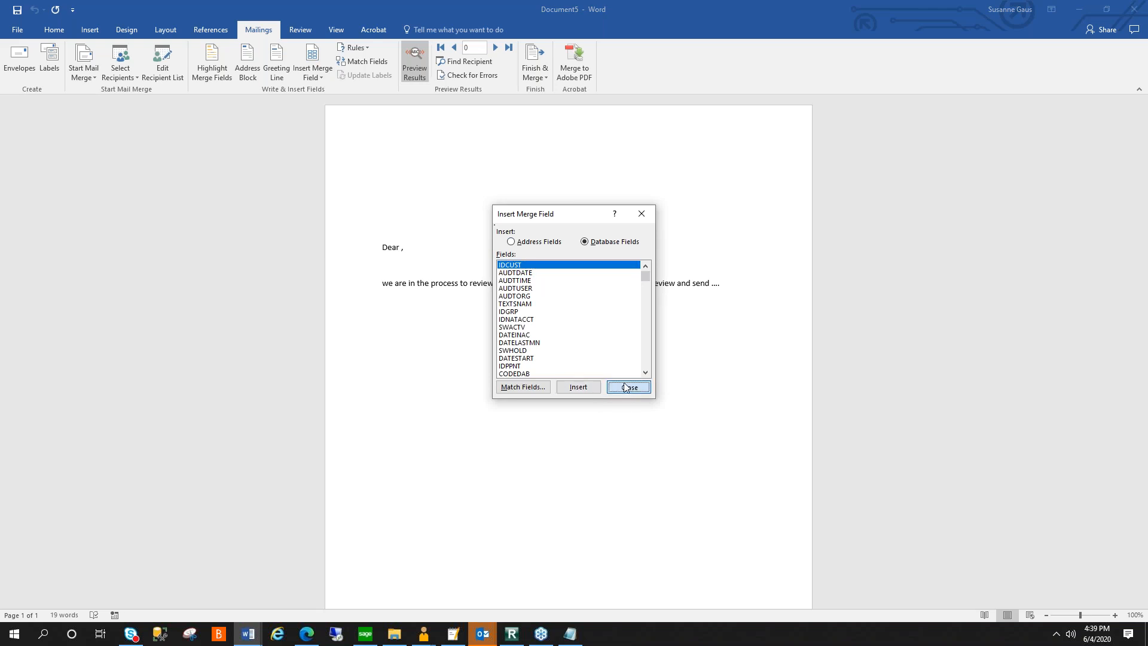
- Try to find a recipient, then examine the field matching and the list of available merge fields
left_click(449, 61)
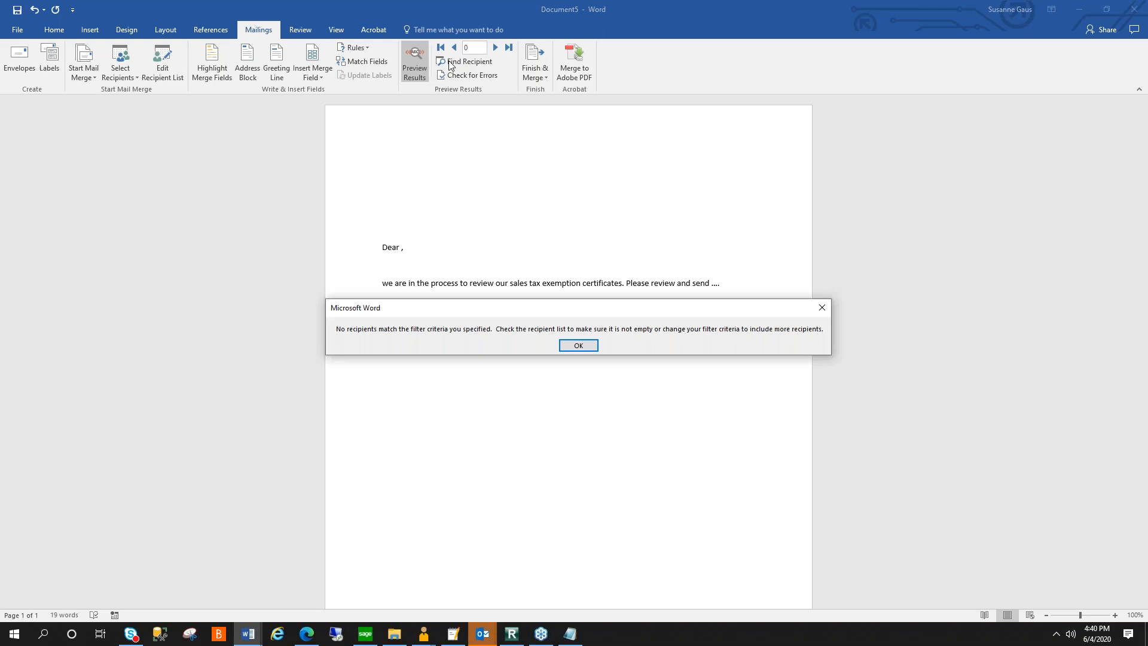
left_click(569, 347)
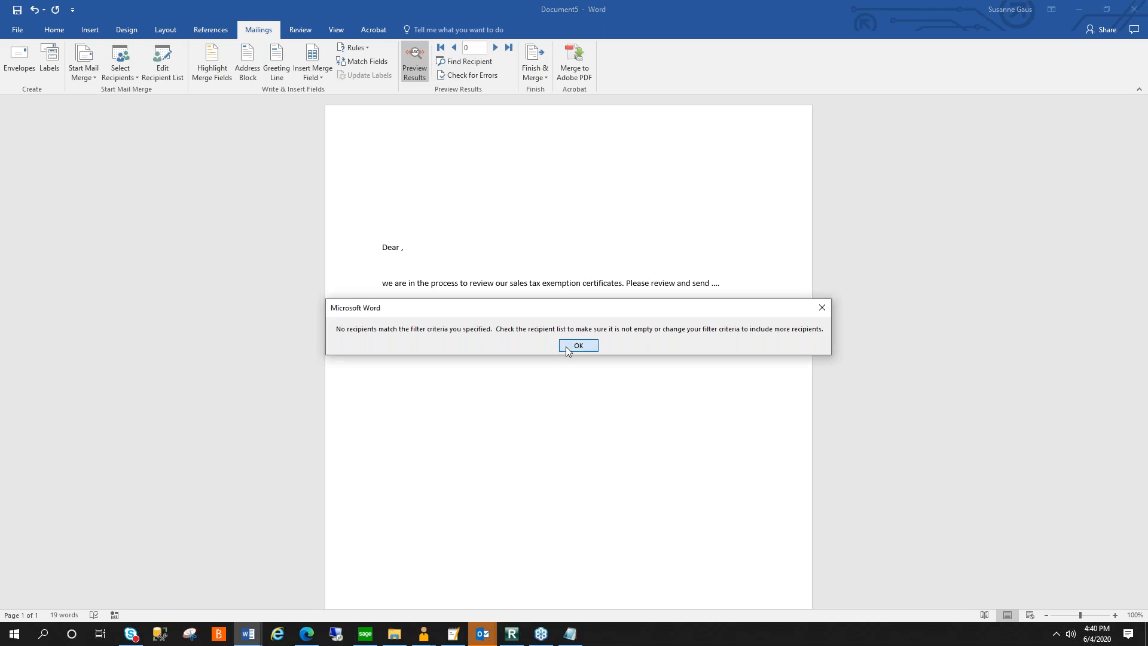
left_click(365, 63)
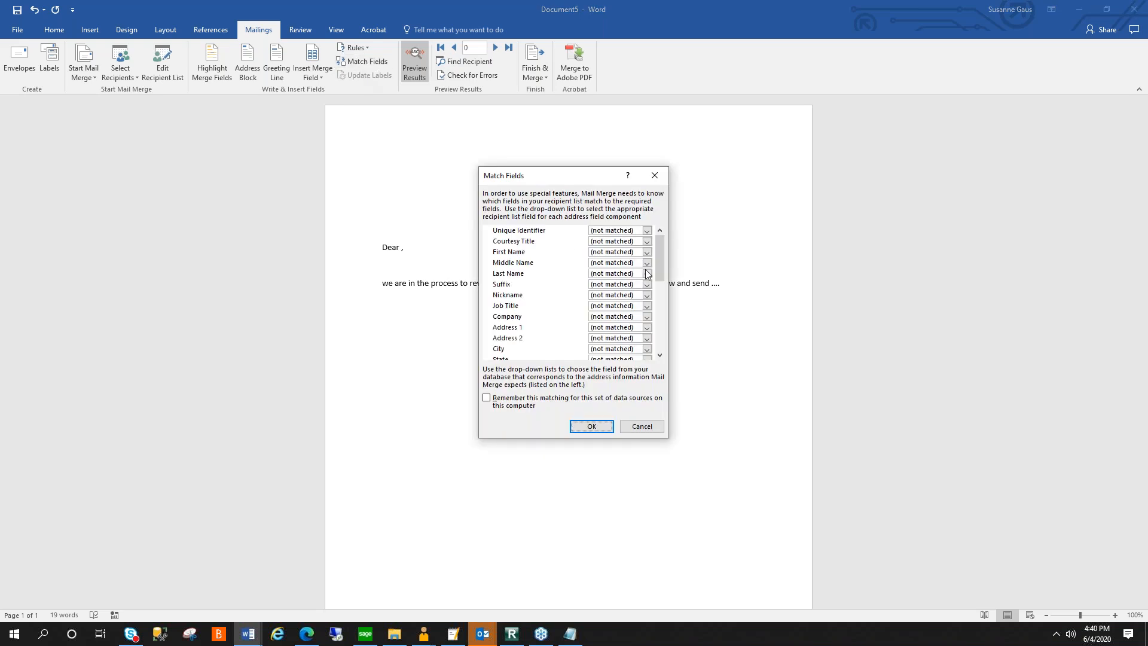
left_click_drag(661, 257, 662, 326)
left_click(641, 426)
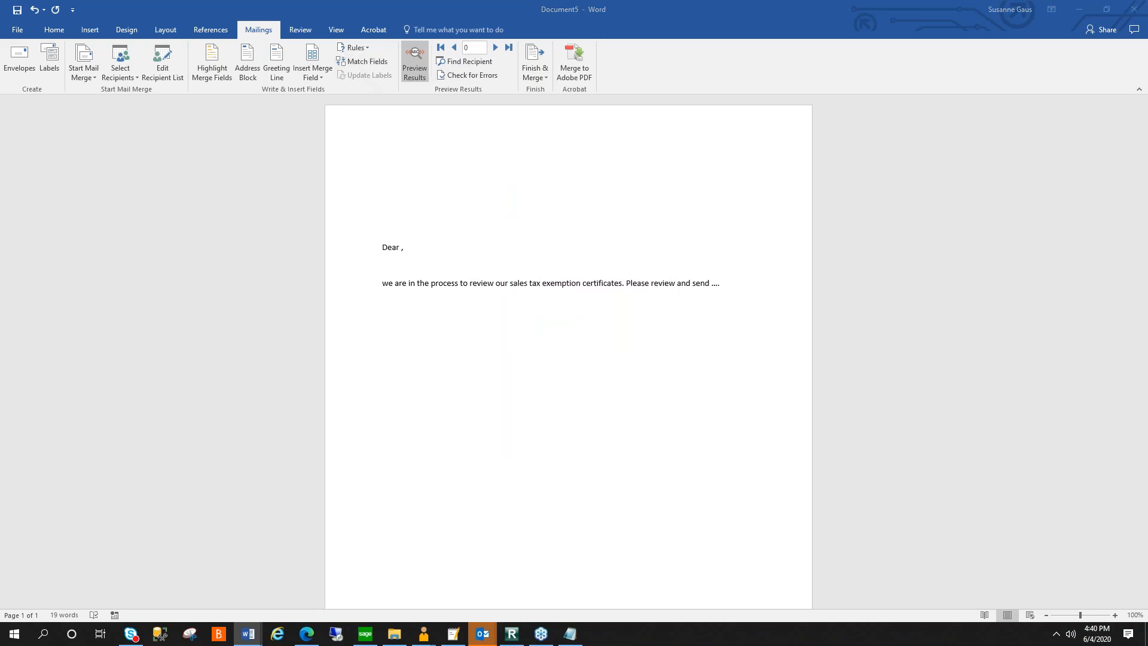
left_click(313, 55)
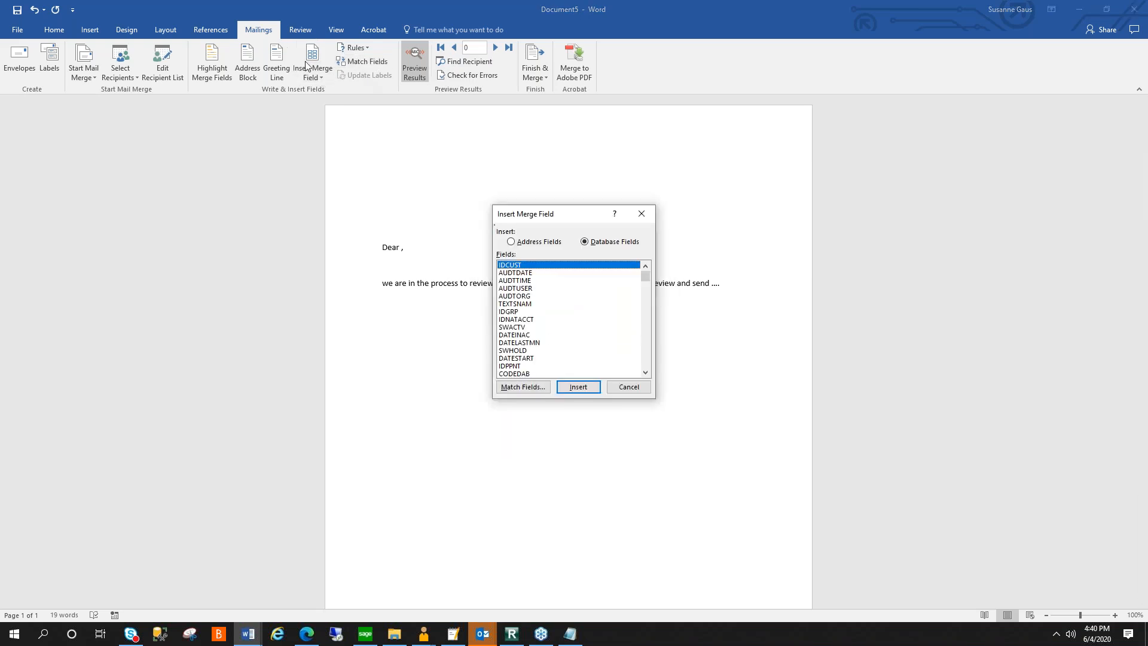
left_click(642, 217)
- Refresh the PSLT0294 SAMINC ARCUS data source in the mail merge recipient list and check the list again
left_click(167, 67)
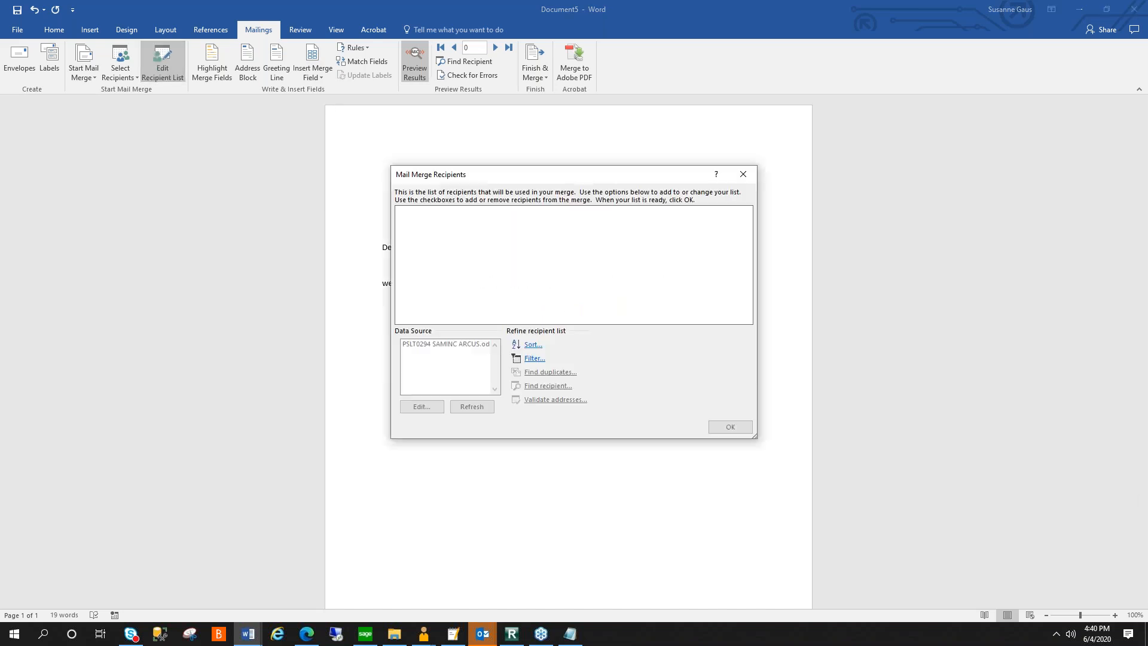
left_click(465, 345)
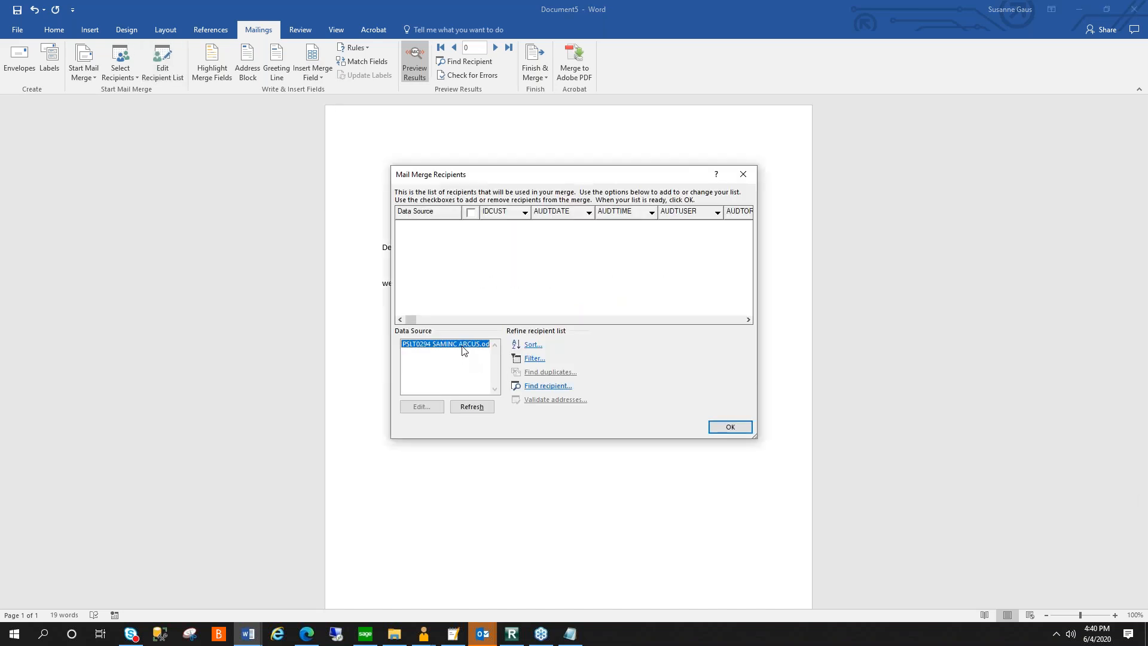
left_click(483, 409)
left_click(730, 427)
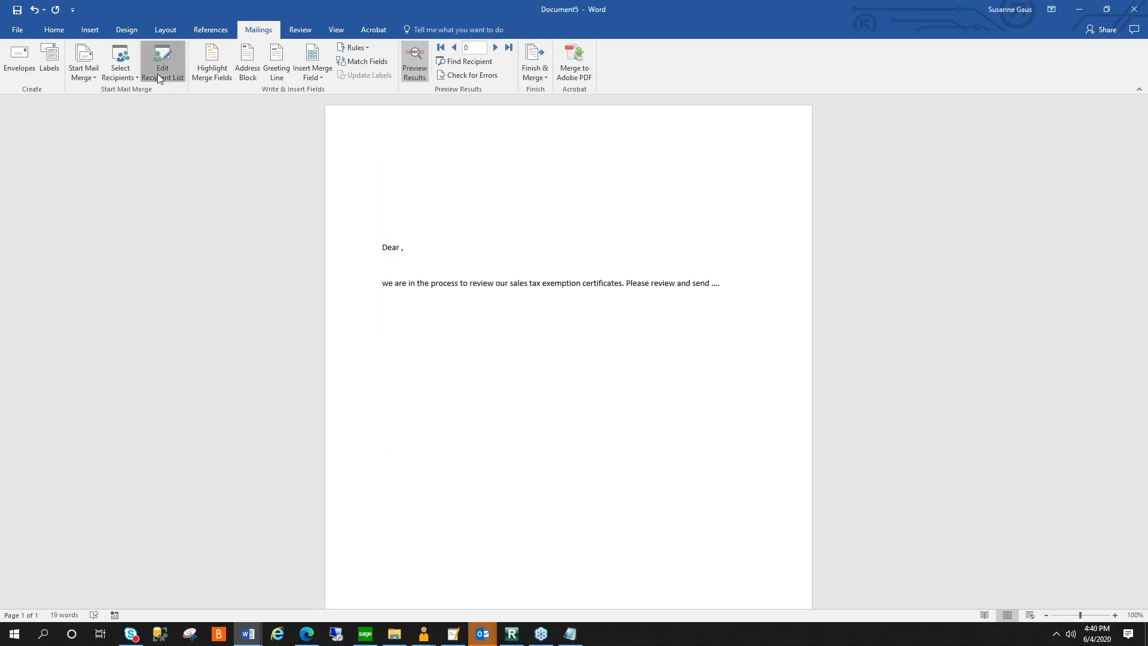
left_click(162, 67)
left_click(740, 426)
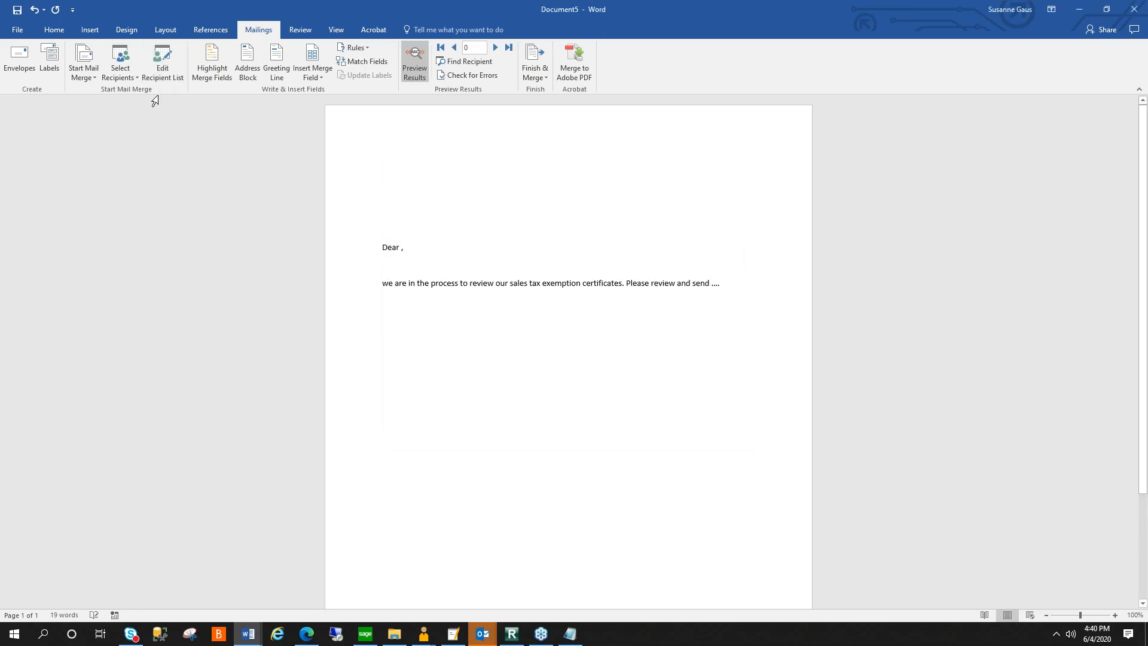
- Start a new recipient data source for the mail merge with Microsoft SQL Server as its kind
left_click(120, 65)
left_click(153, 104)
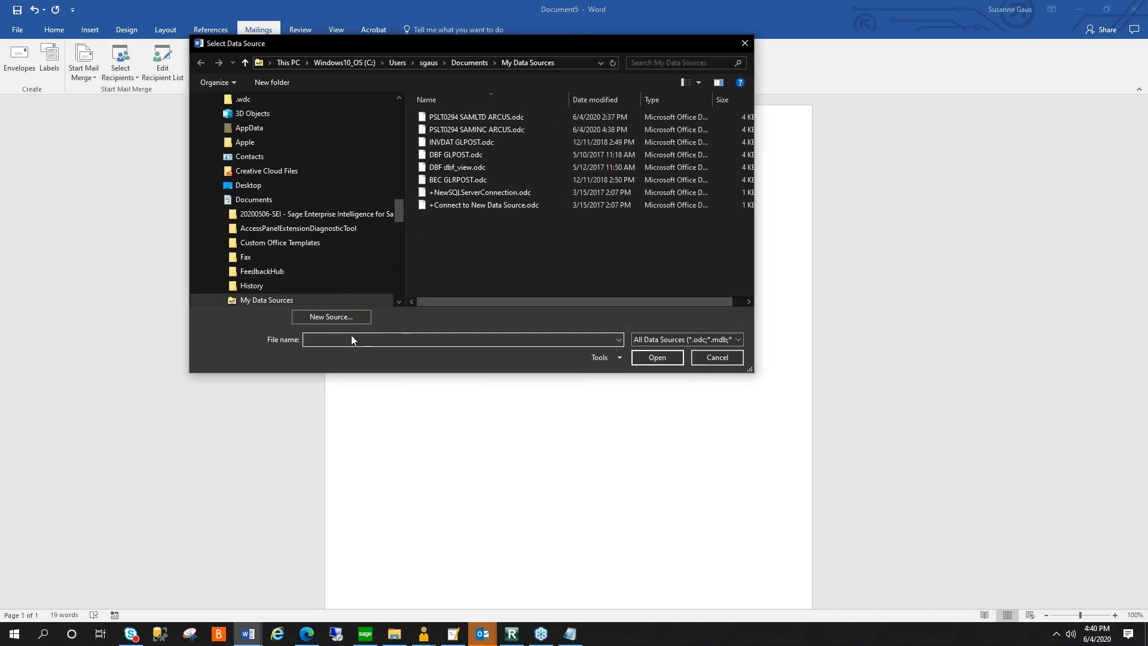
left_click(338, 316)
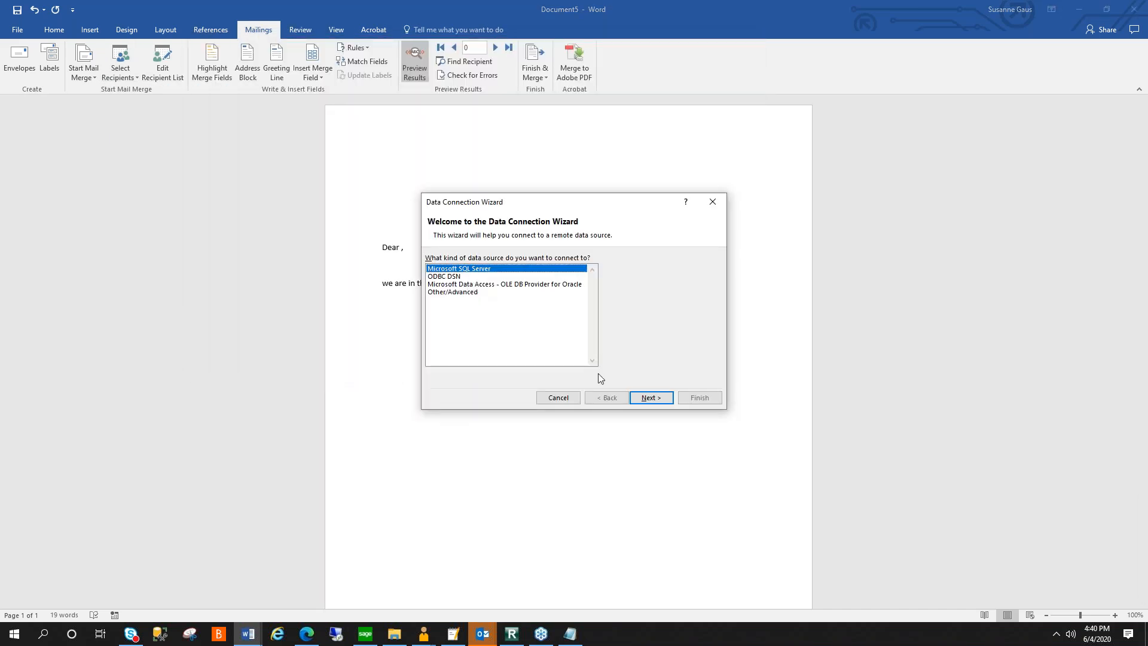
left_click(654, 398)
- Connect to server PSLT0294 using SQL log on credentials, with sa as user name and the account password
type("PSLT0294")
key("Tab")
left_click(549, 321)
key("shift+Tab")
type("a")
key("BackSpace")
type("PSLT0294")
key("Tab")
left_click(523, 337)
key("Return")
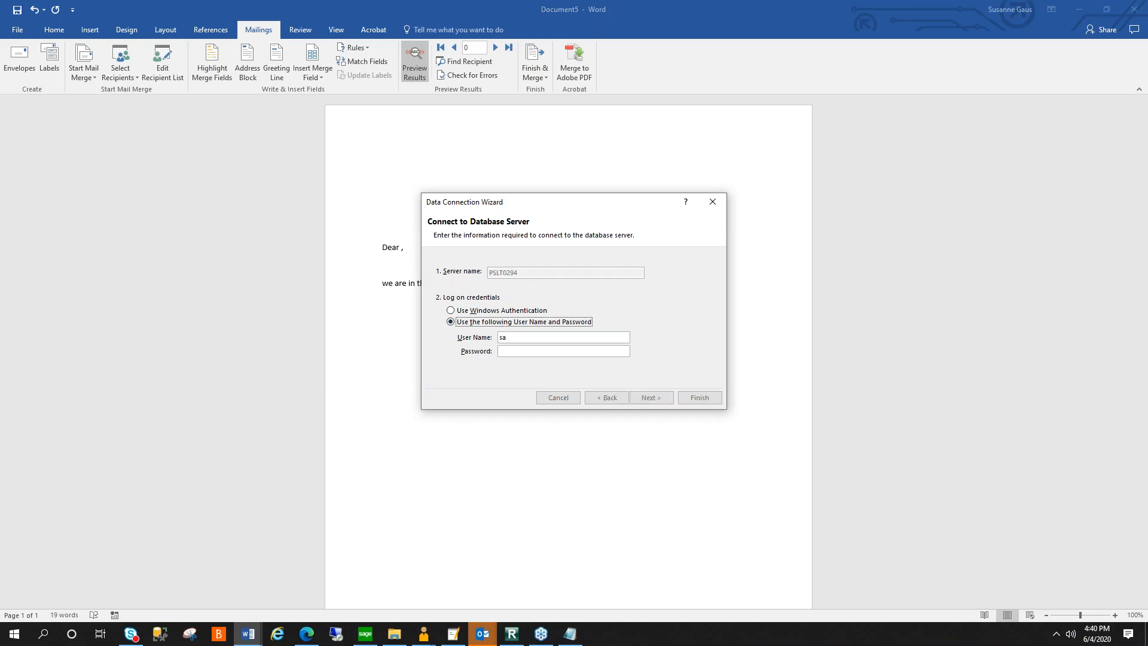
- Select SAMLTD as the database for the data connection
left_click(581, 269)
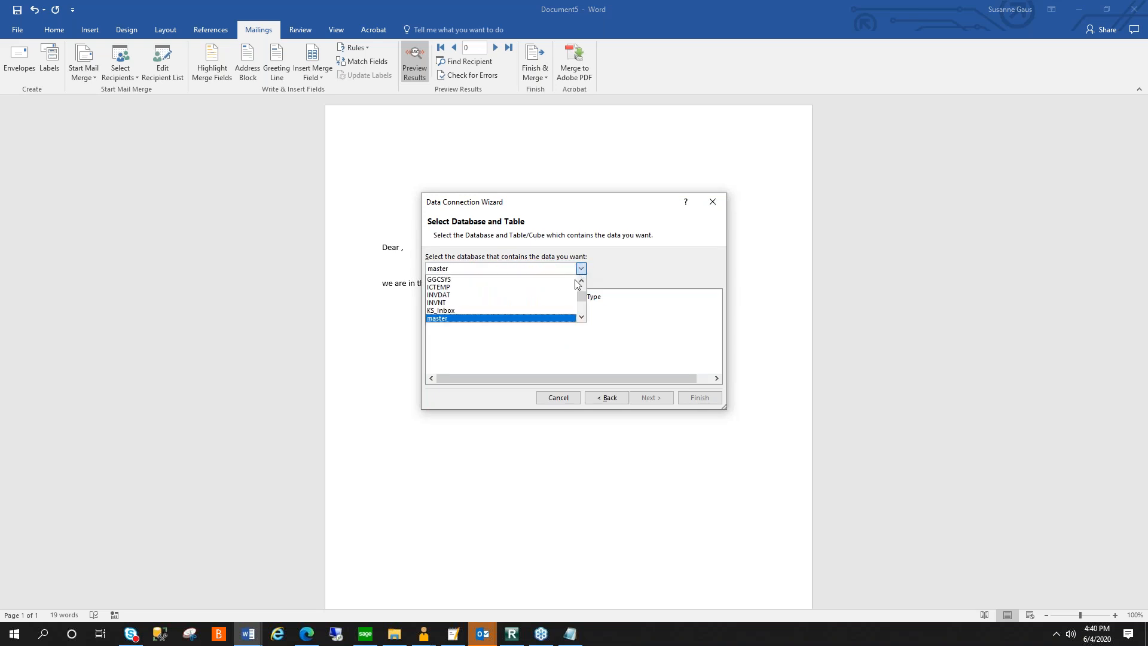
scroll(580, 302, "down", 5)
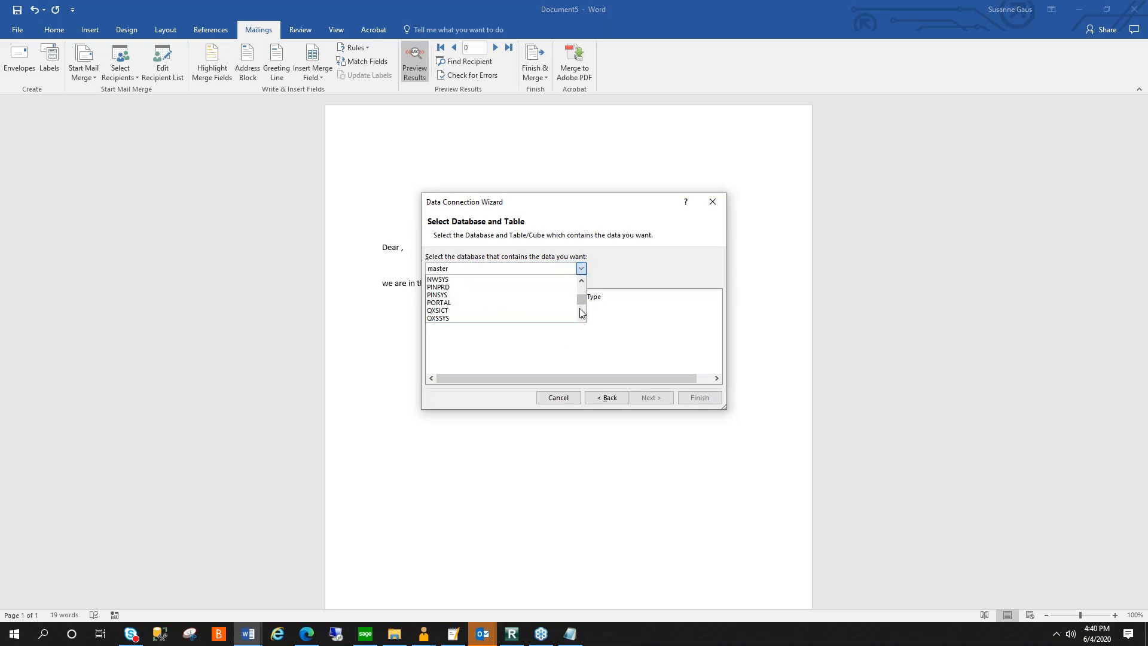
scroll(580, 302, "up", 1)
scroll(580, 308, "down", 5)
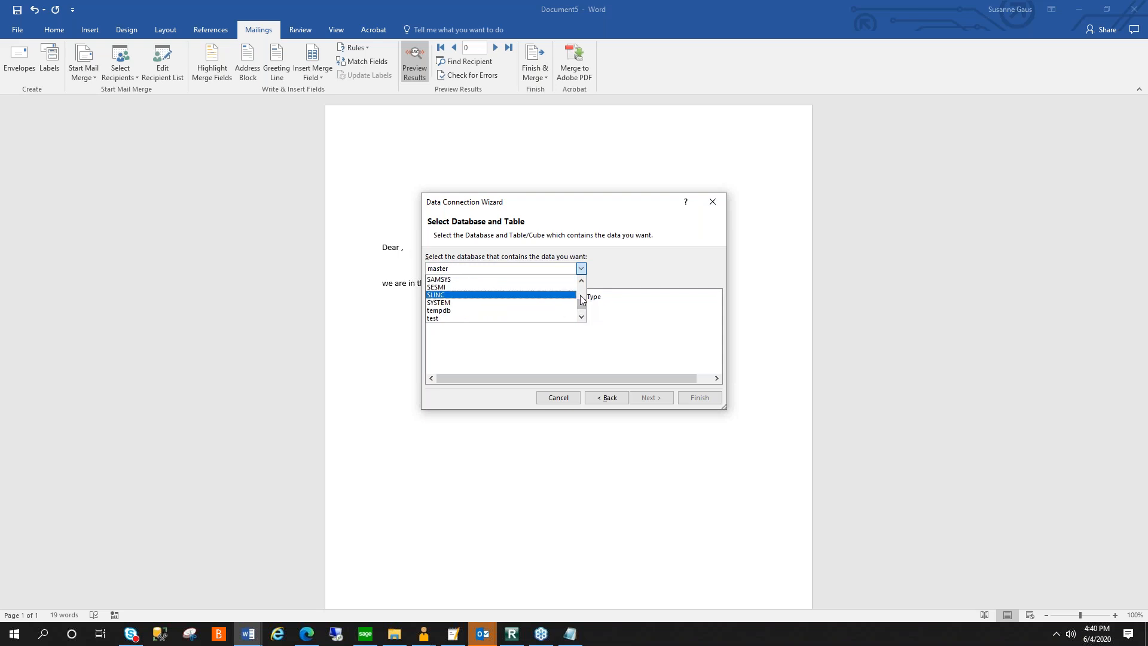
left_click(484, 311)
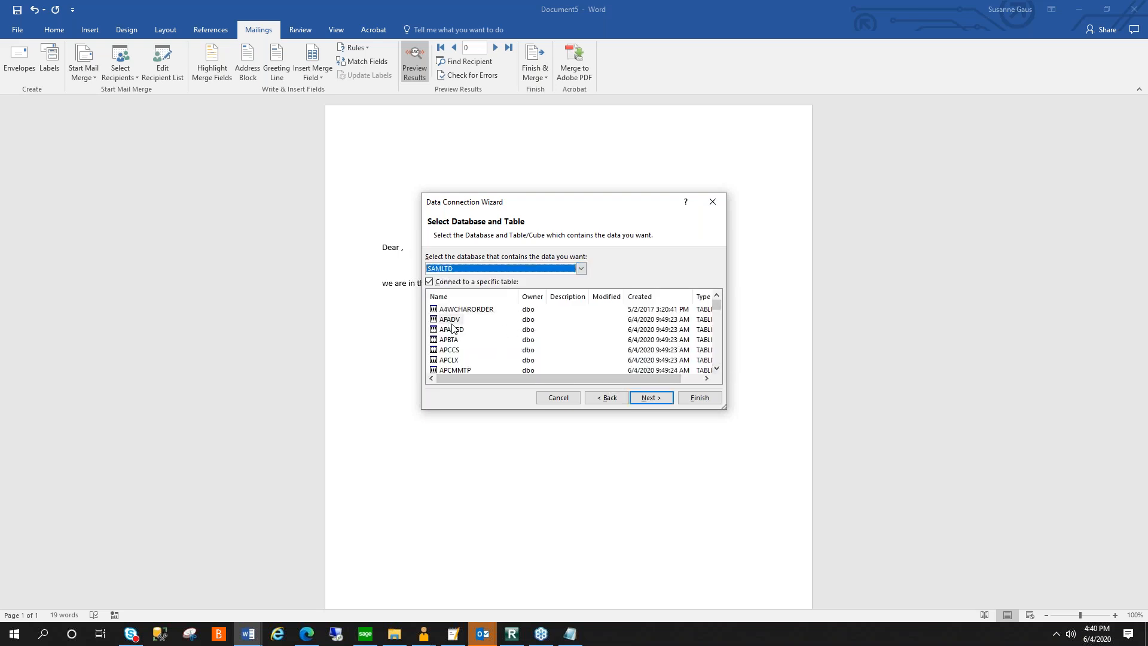
- Connect to the ARCUS table and finish the data connection, replacing the existing PSLT0294 SAMLTD ARCUS.odc file
left_click(509, 327)
scroll(530, 326, "down", 10)
scroll(530, 326, "down", 8)
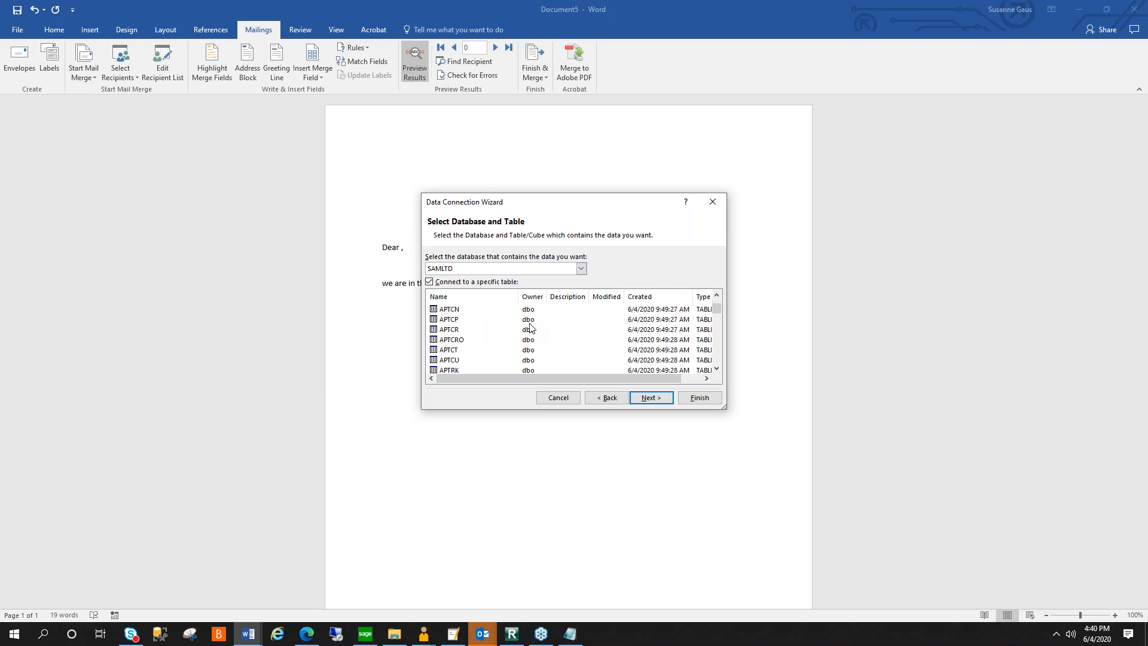
scroll(530, 326, "down", 8)
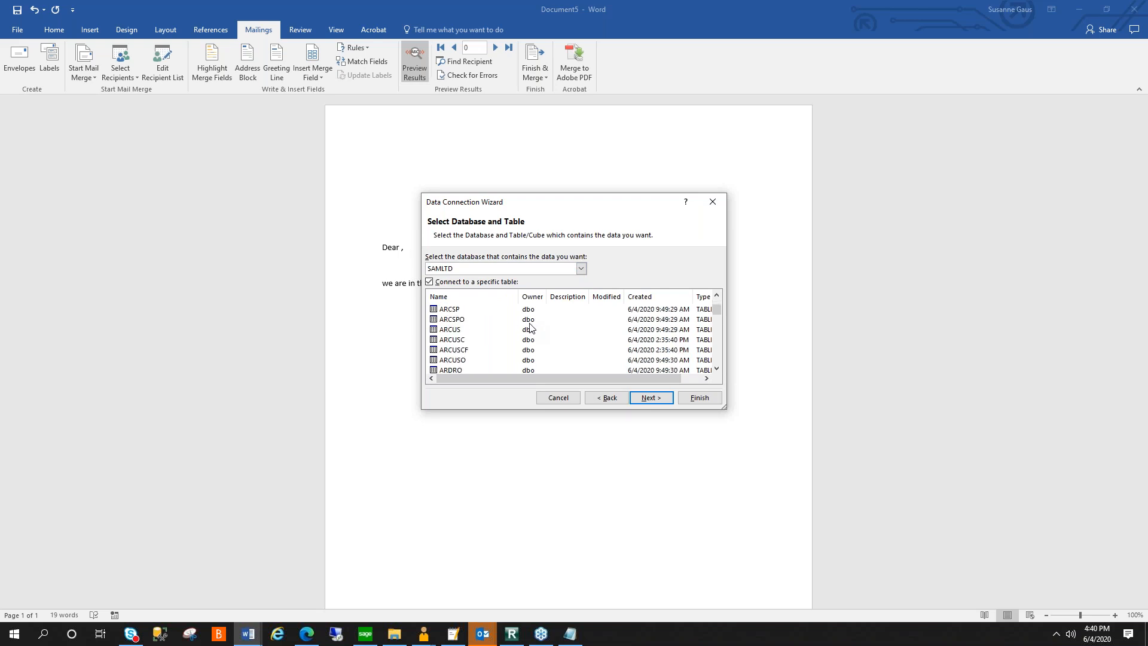
scroll(526, 328, "up", 1)
left_click(461, 329)
left_click(651, 397)
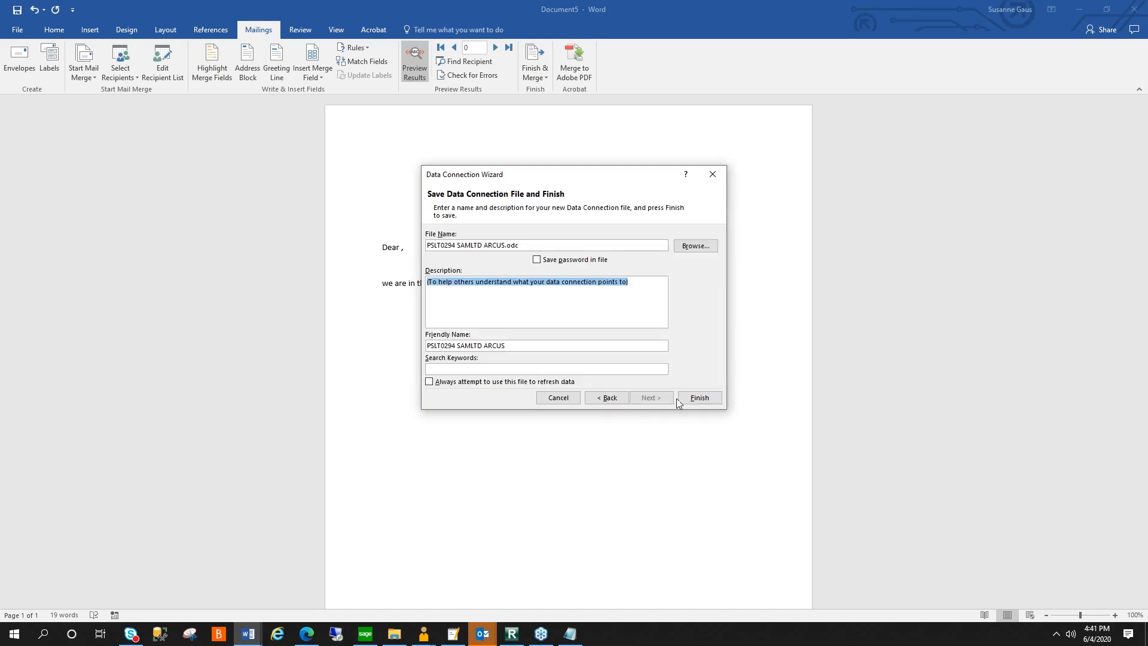
left_click(694, 399)
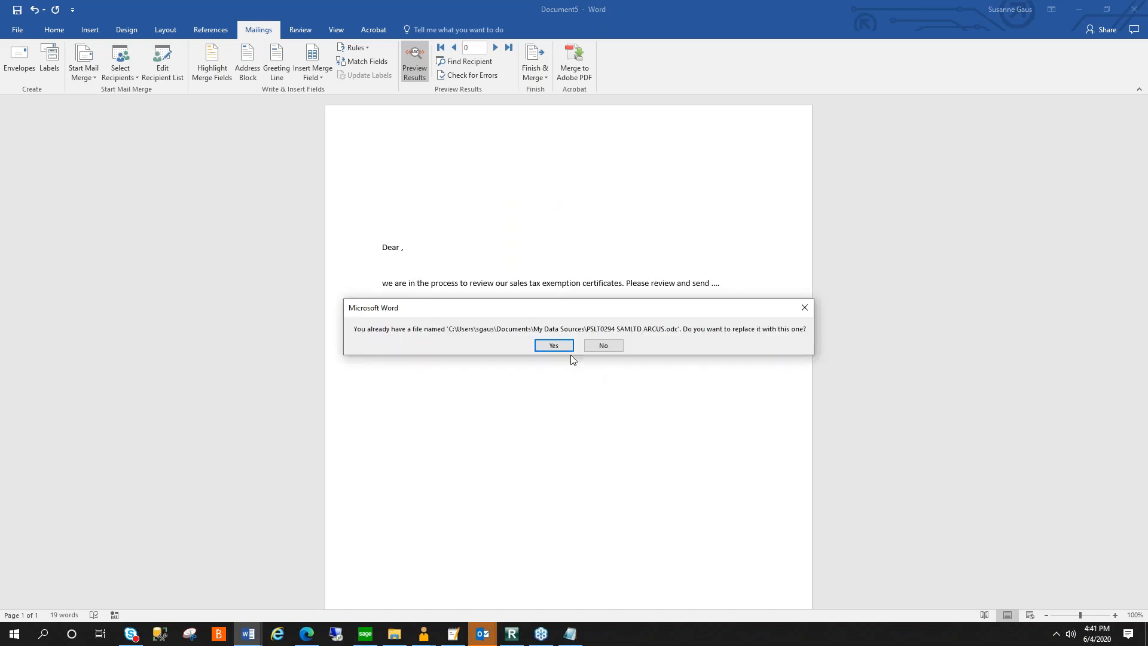
left_click(554, 346)
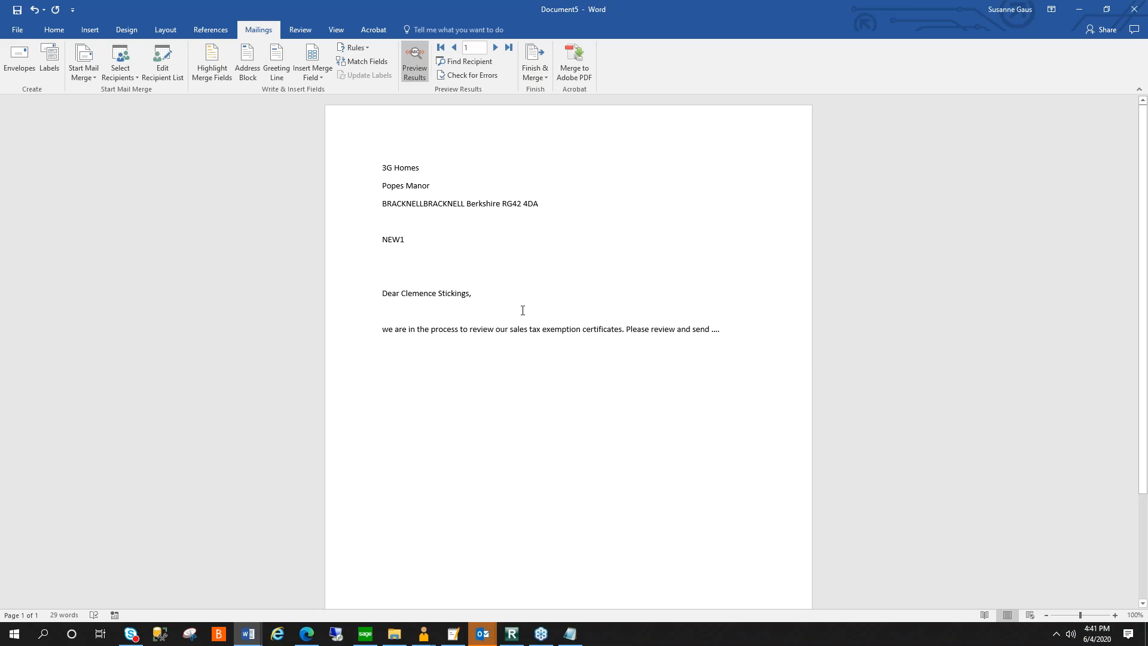
- Page forward through the merged letters to check the address, customer number and greeting for each recipient
left_click(496, 47)
left_click(494, 46)
left_click(494, 47)
left_click(494, 46)
left_click(494, 47)
left_click(494, 46)
left_click(494, 47)
left_click(494, 47)
left_click(494, 47)
left_click(494, 46)
left_click(494, 47)
left_click(494, 46)
left_click(494, 46)
left_click(494, 47)
left_click(494, 47)
left_click(495, 48)
left_click(496, 48)
left_click(496, 48)
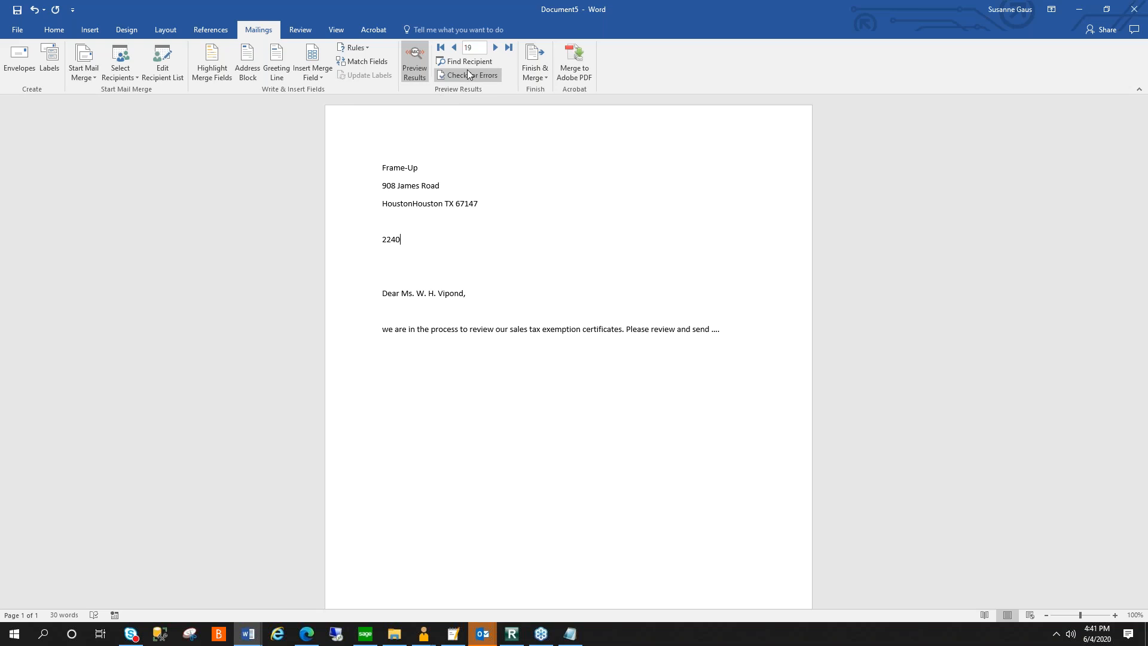
- Filter the mail merge recipients to those with a nonblank IDTAXREGI1 value
left_click(174, 67)
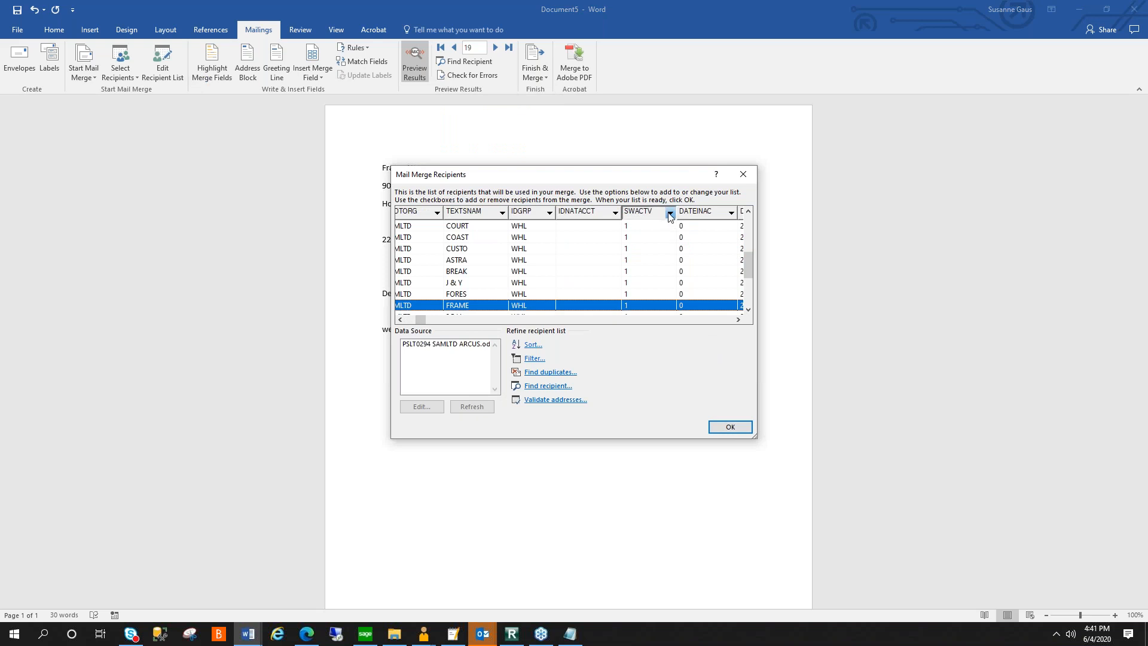
left_click(679, 320)
left_click(679, 320)
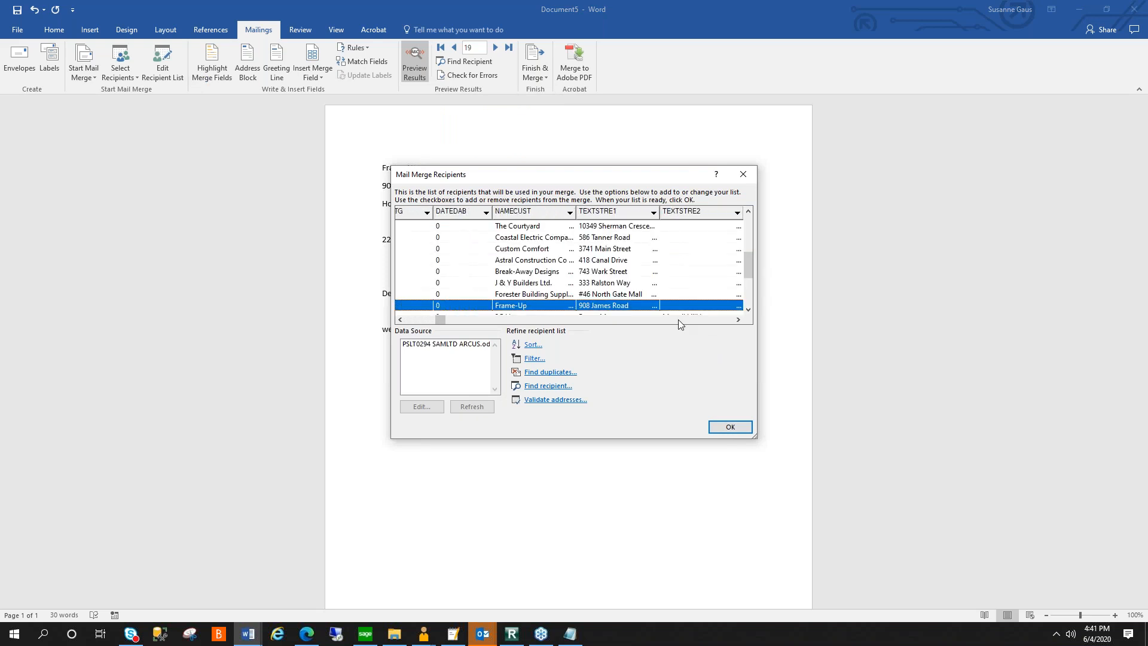
left_click(679, 320)
left_click(679, 320)
left_click(679, 320)
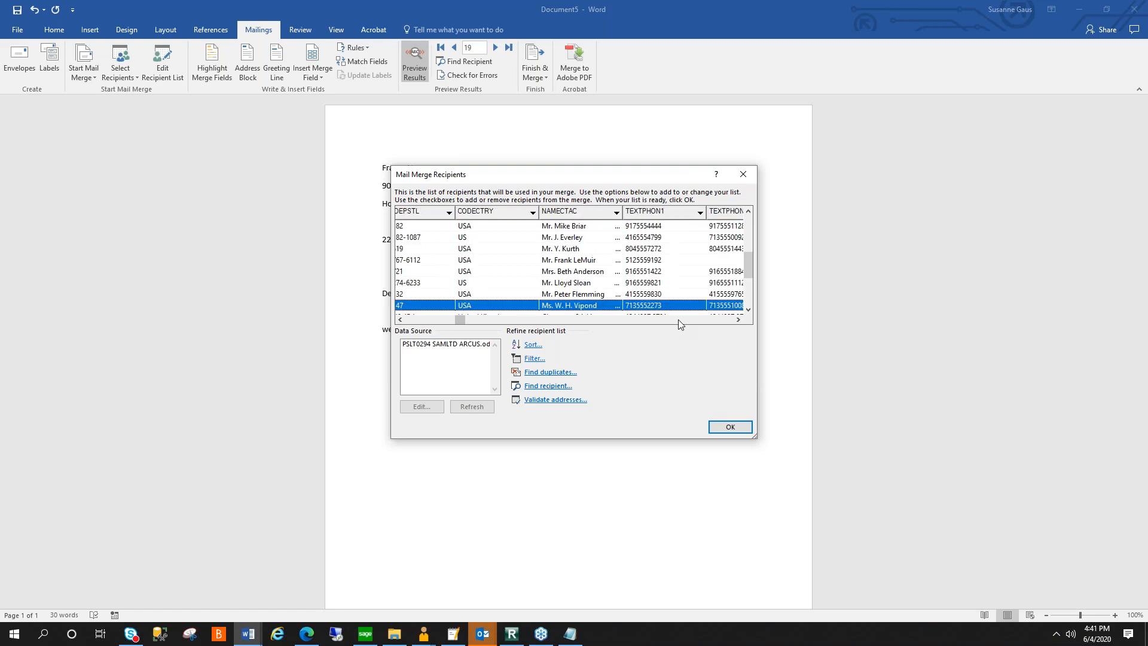
left_click(679, 320)
left_click(678, 320)
left_click(678, 320)
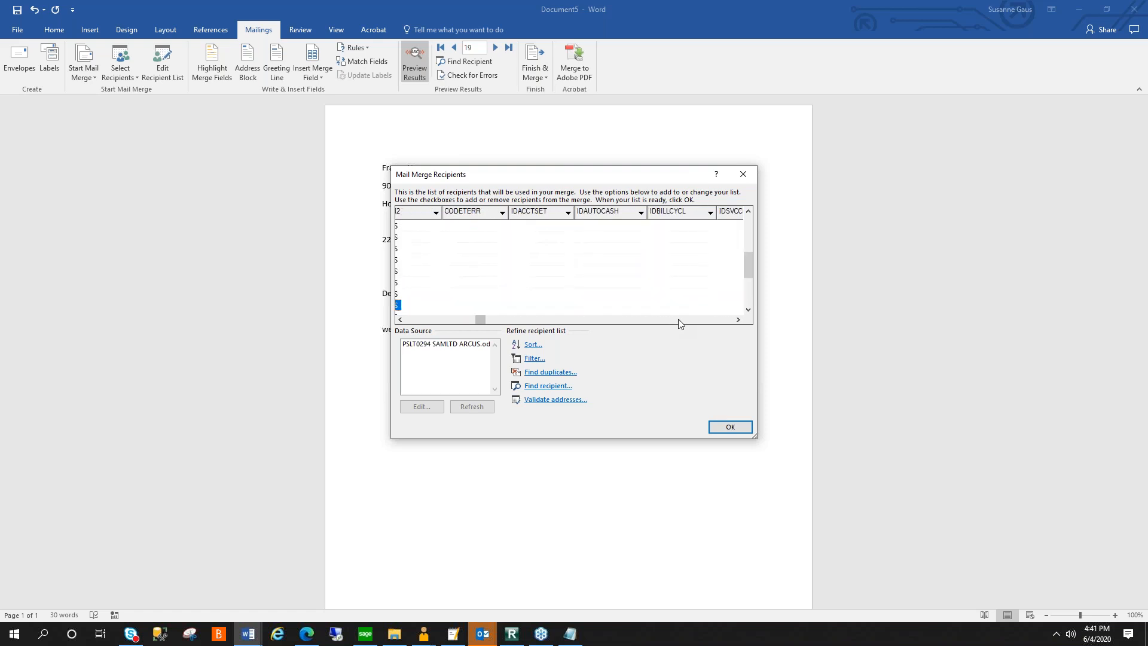
left_click(678, 320)
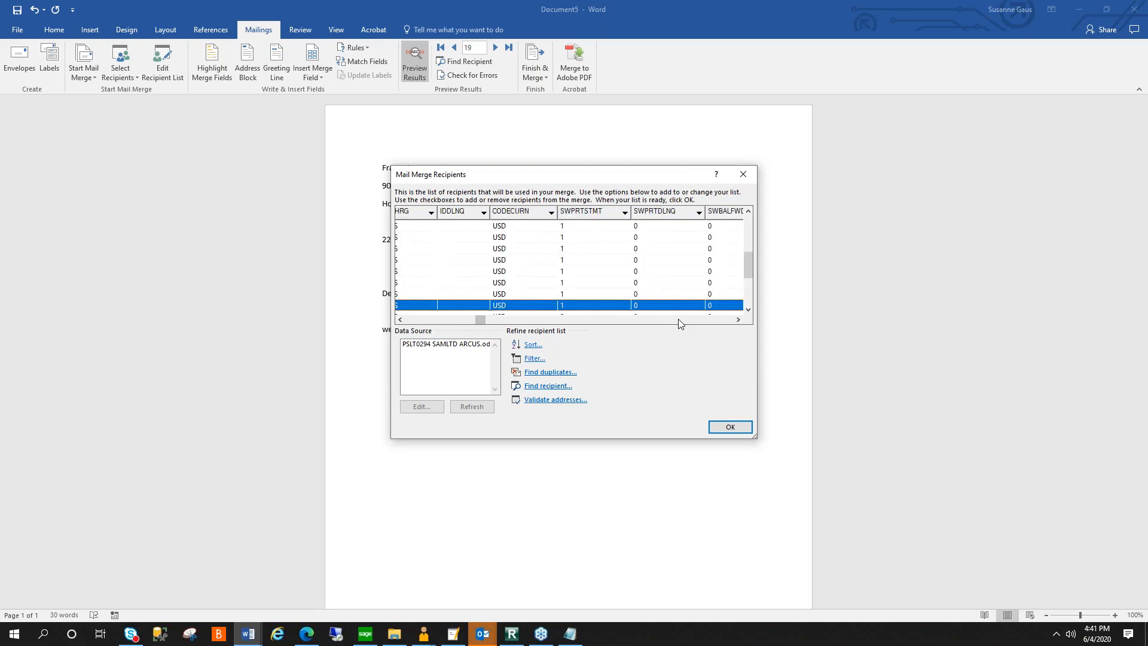
left_click(679, 320)
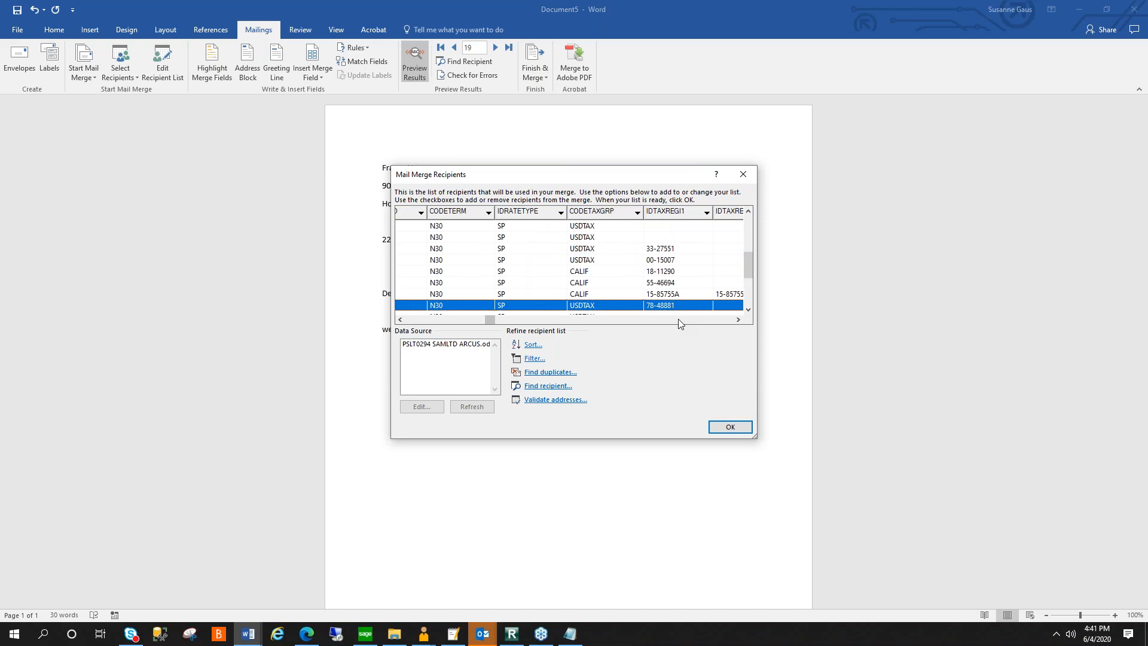
left_click(707, 213)
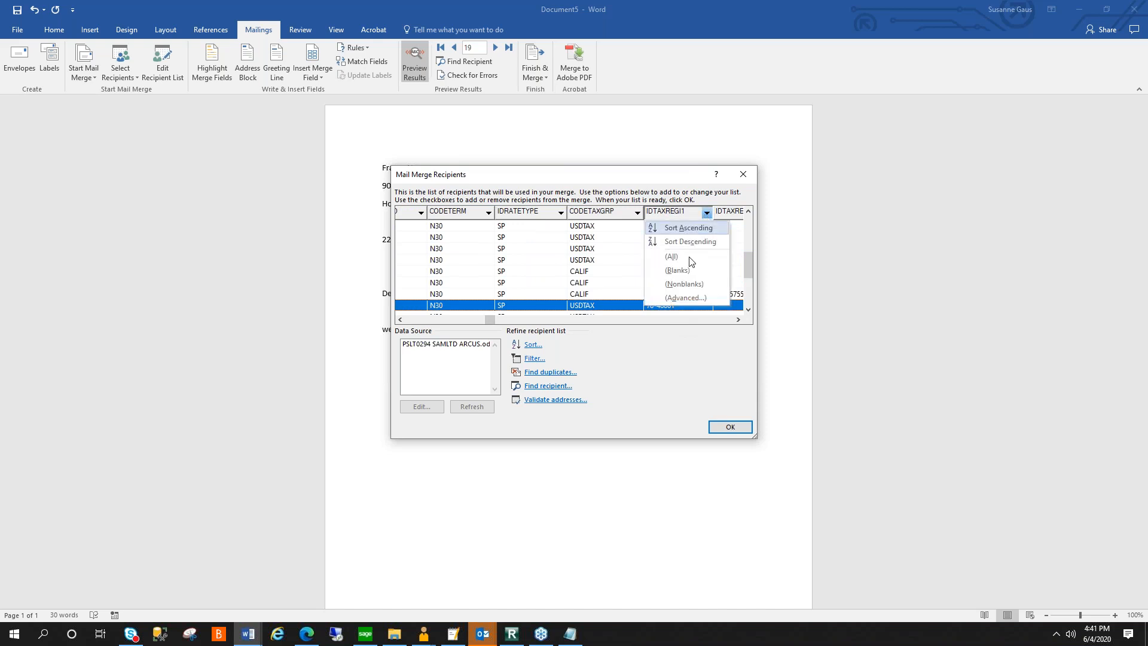
left_click(684, 283)
left_click(731, 427)
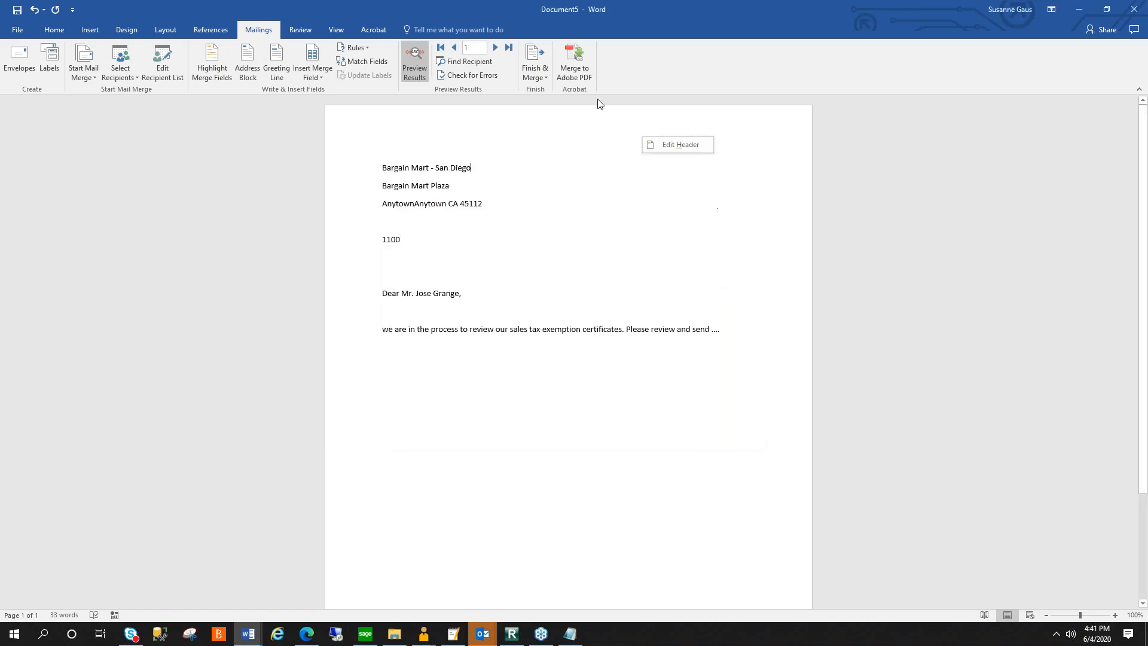
- Page through the letters of the filtered recipients to check the merge results
left_click(495, 47)
left_click(495, 47)
left_click(495, 47)
left_click(495, 47)
left_click(495, 47)
left_click(495, 47)
left_click(495, 47)
left_click(496, 47)
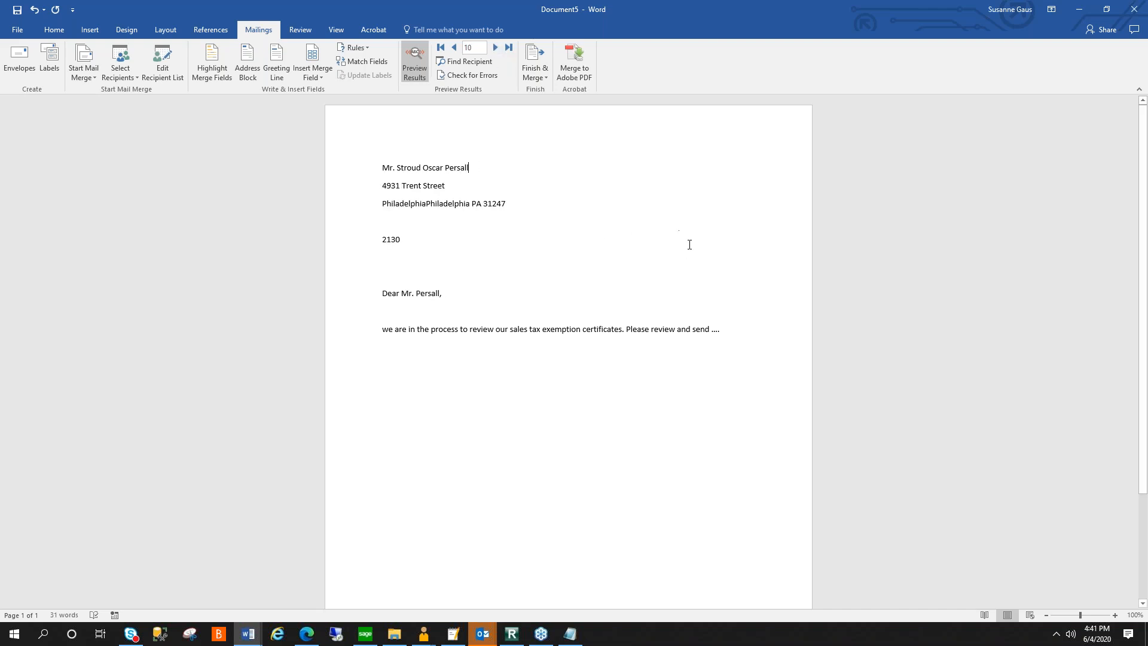
scroll(665, 238, "down", 3)
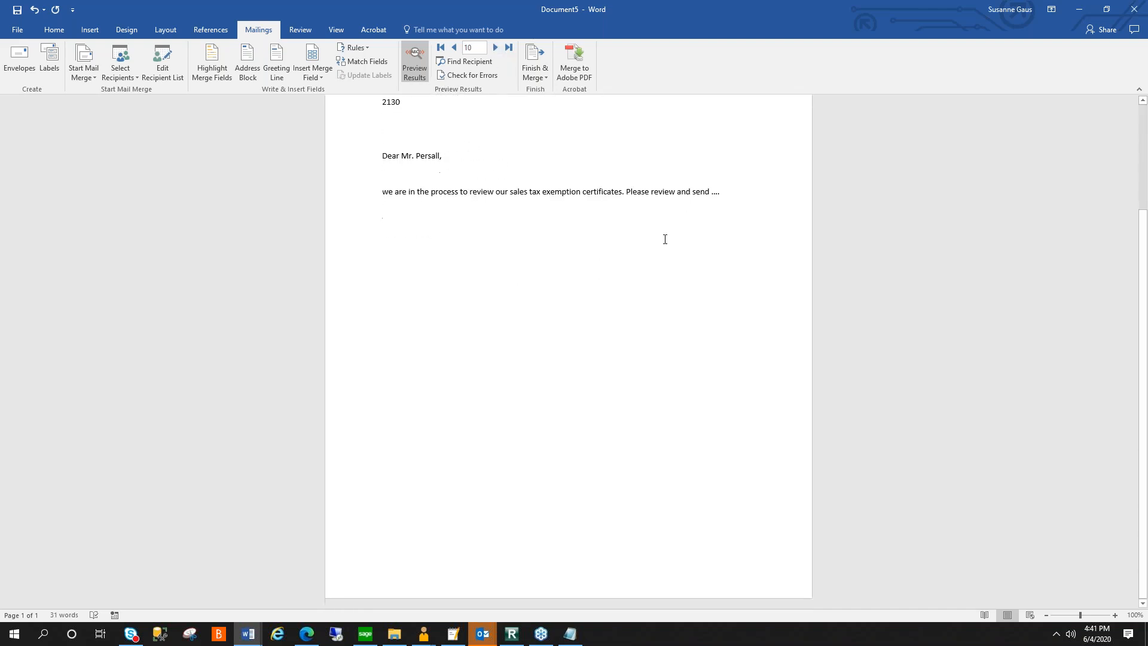
left_click(496, 48)
- Switch to the Sage 300 web screens in Chrome and show the Inventory Items inquiry in full screen
left_click(1139, 197)
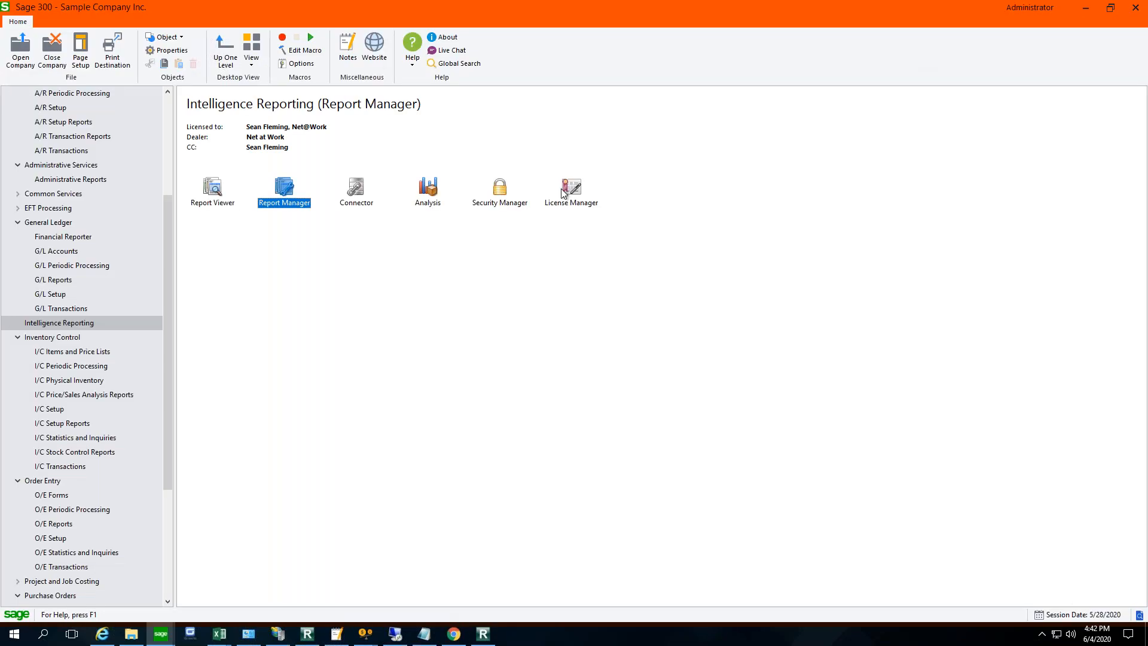
left_click(454, 634)
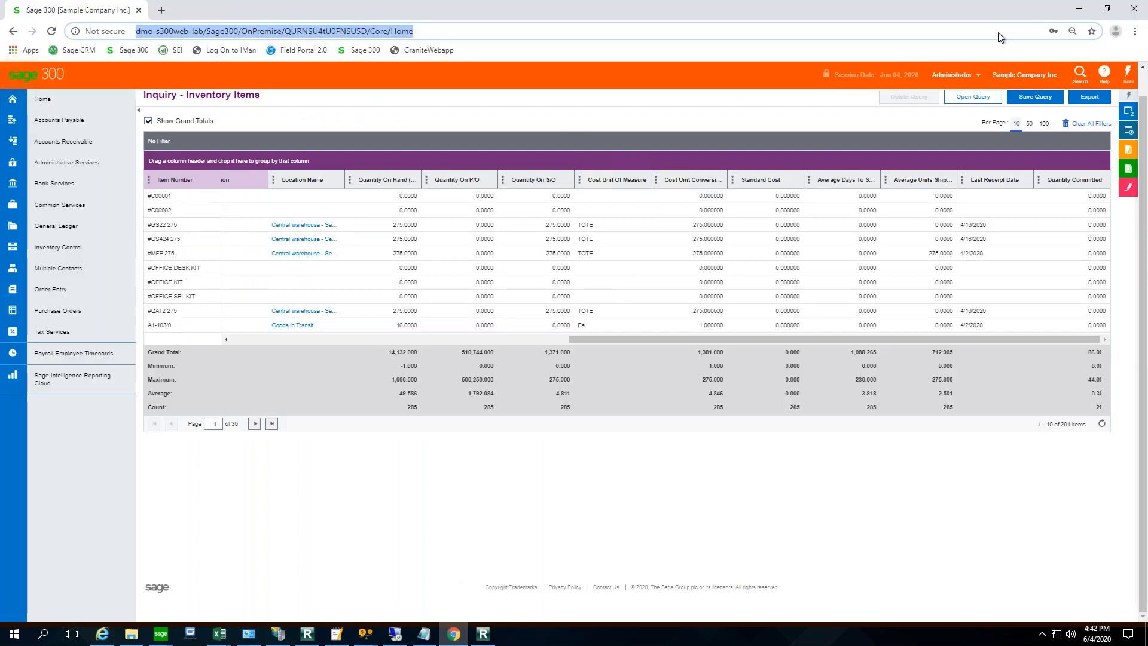
key("F11")
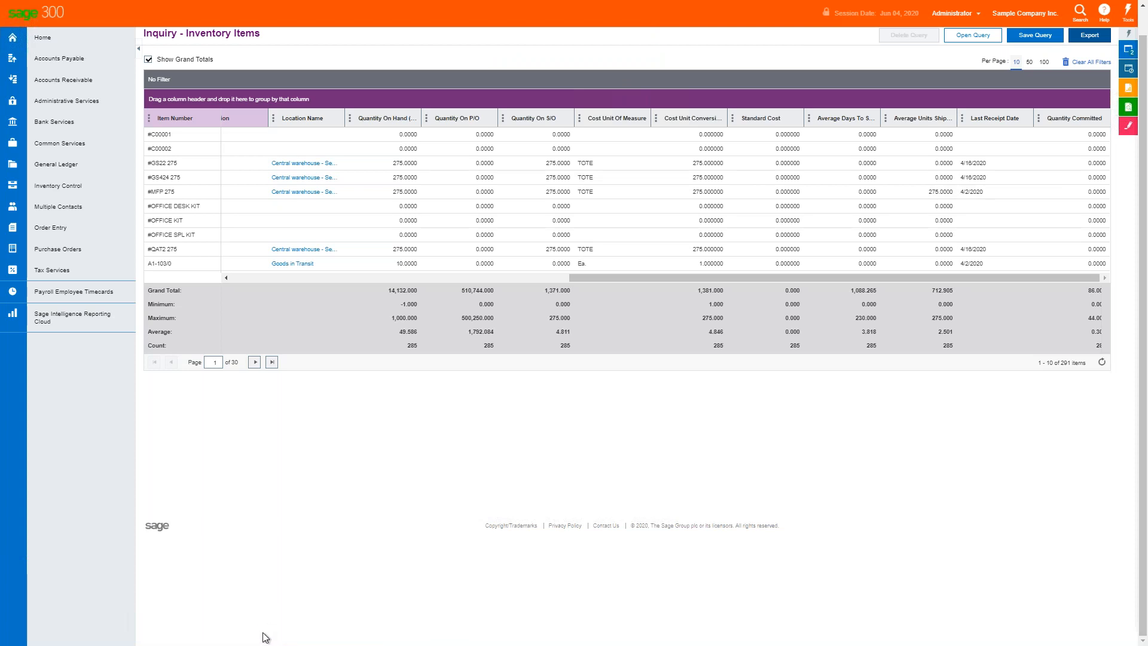
- Exit the full-screen view of the Inventory Items inquiry
key("F11")
mouse_move(275, 634)
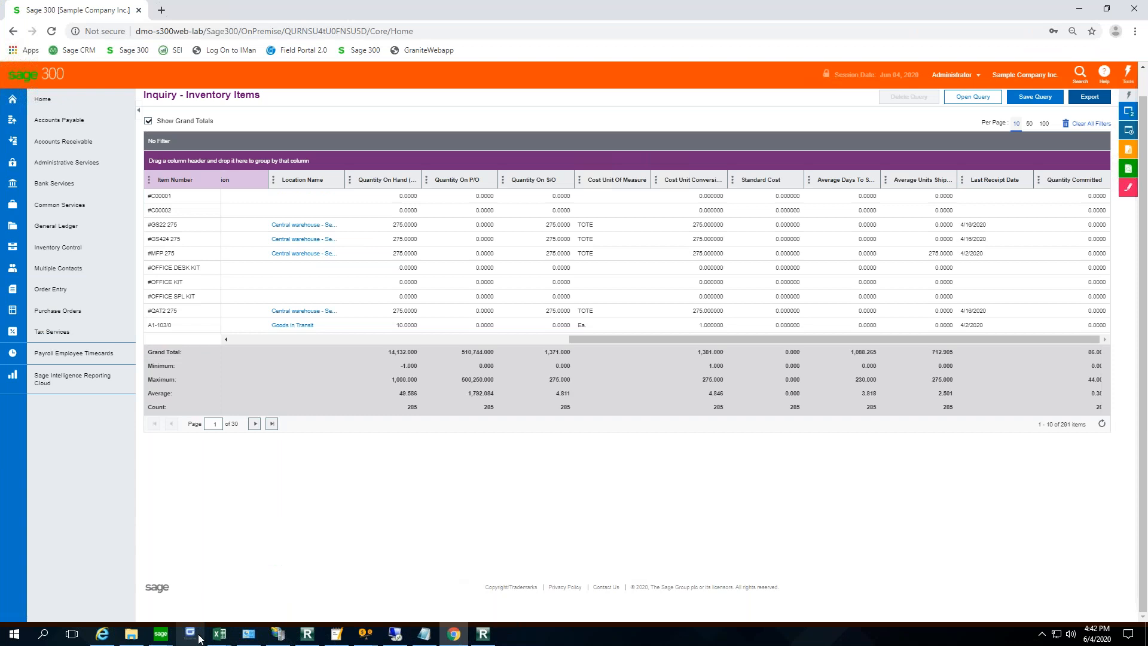
mouse_move(221, 640)
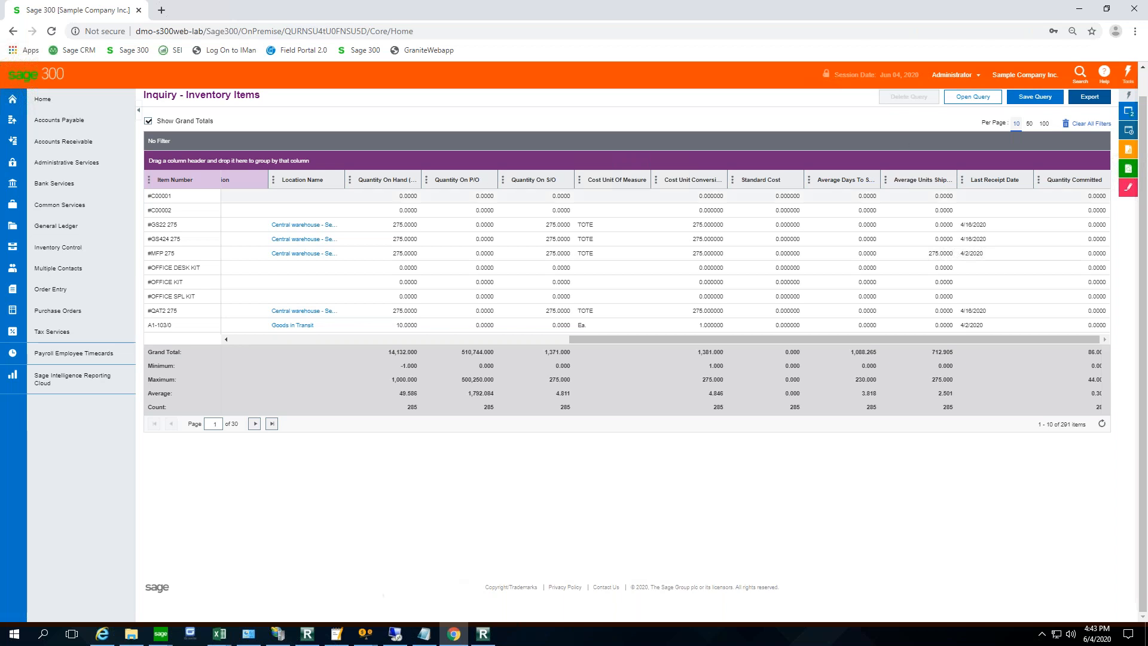
- Minimize the Chrome and Sage 300 desktop windows and close the G/L Batch List
left_click(1080, 9)
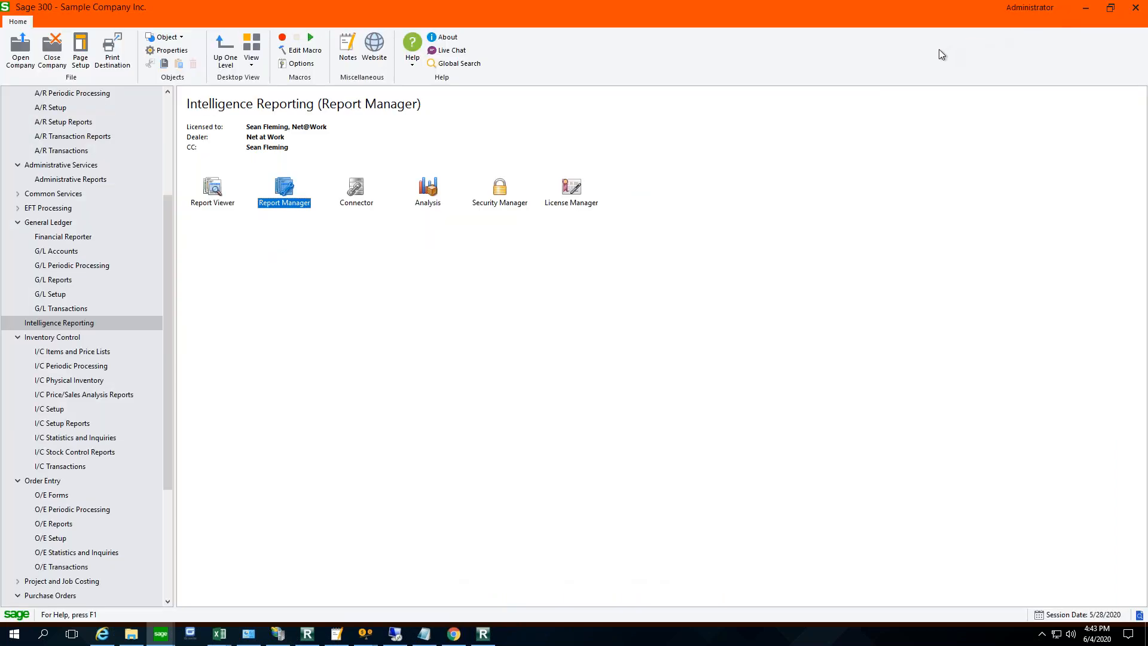
left_click(1080, 14)
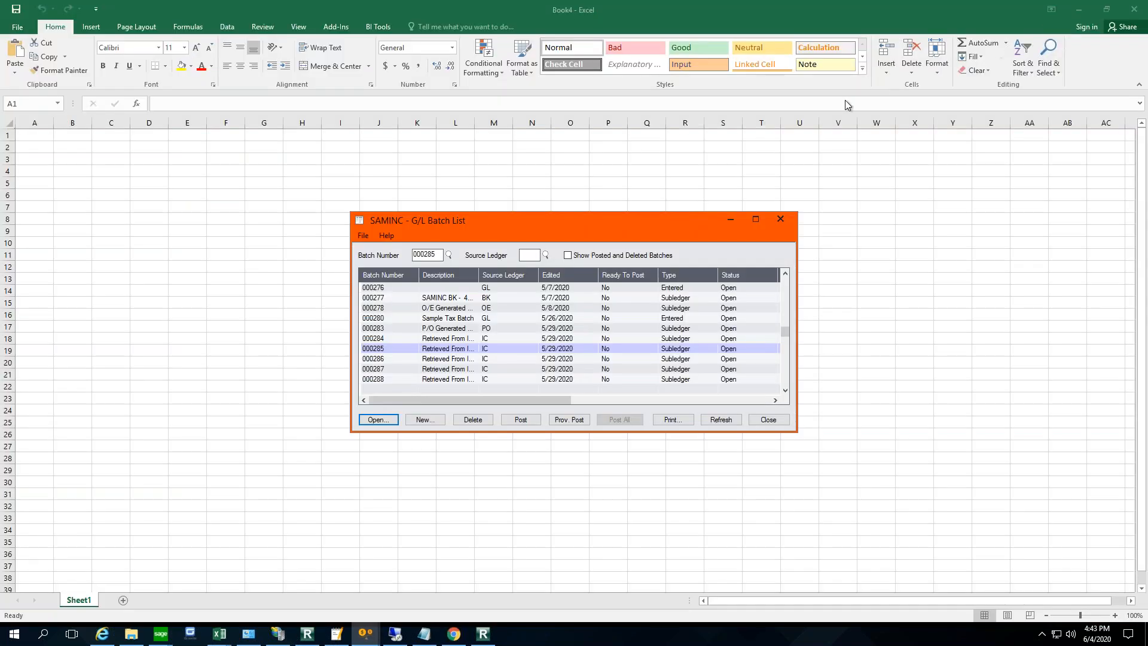
left_click(764, 420)
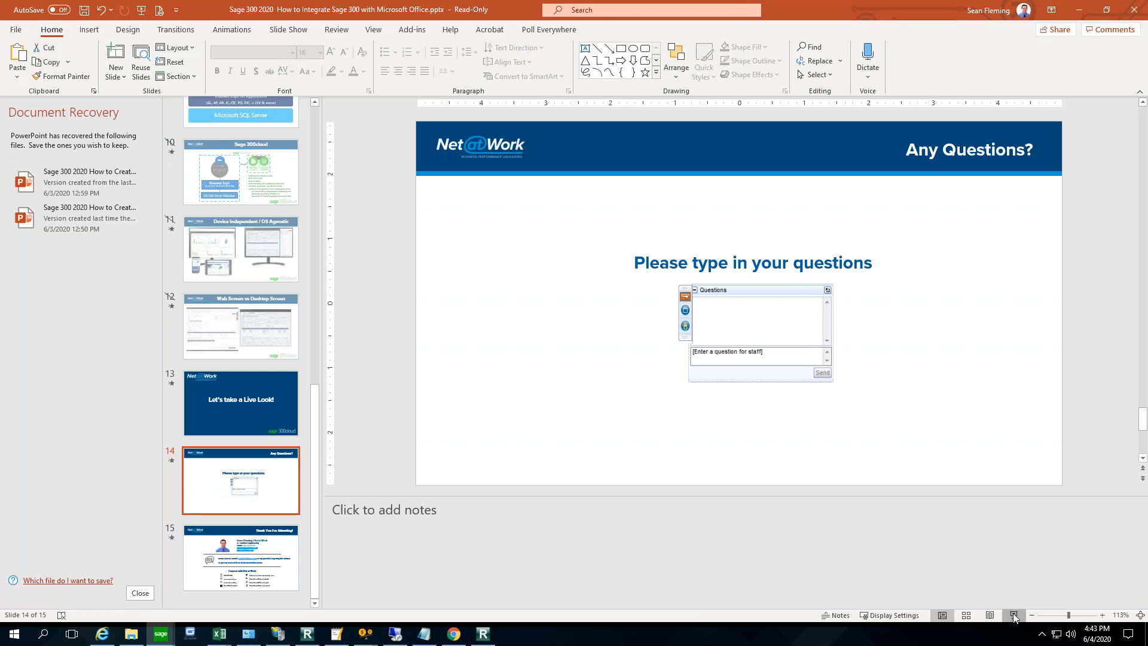
left_click(1015, 618)
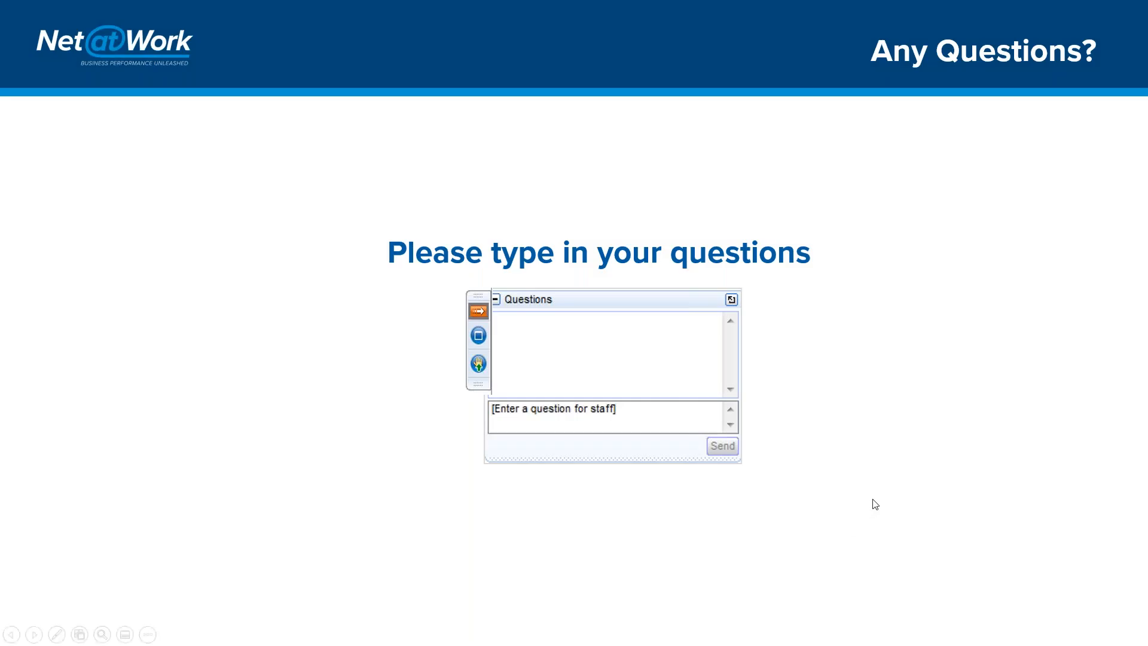
left_click(875, 504)
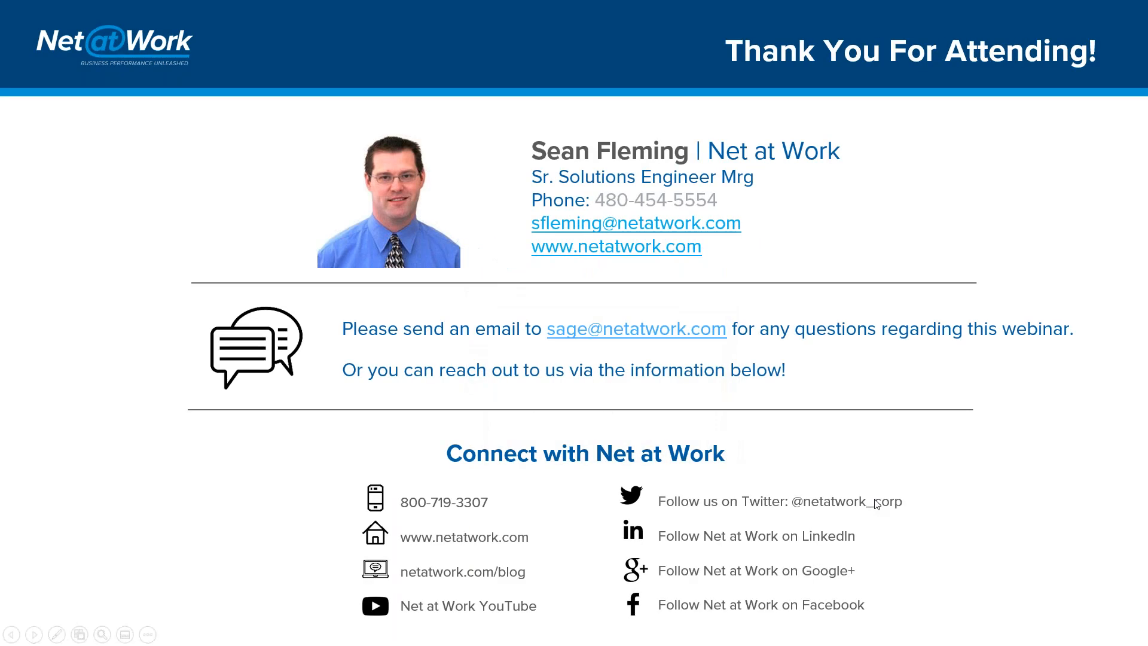